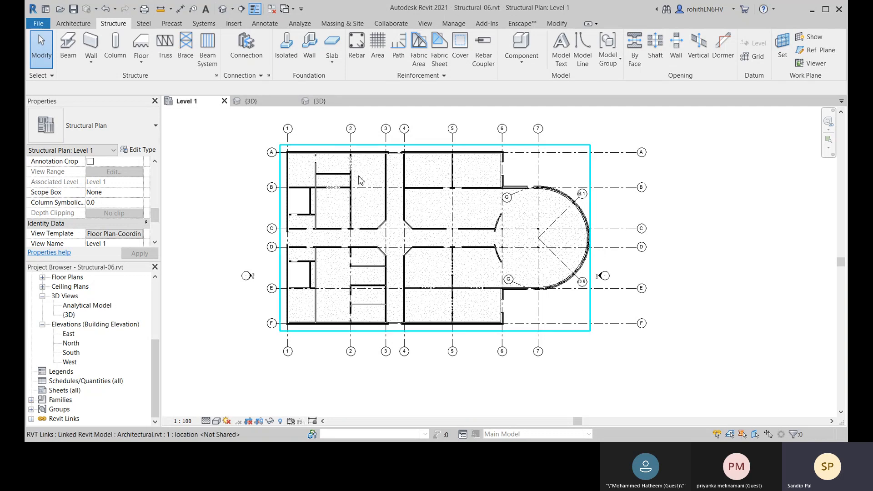
scroll(275, 150, up, 5)
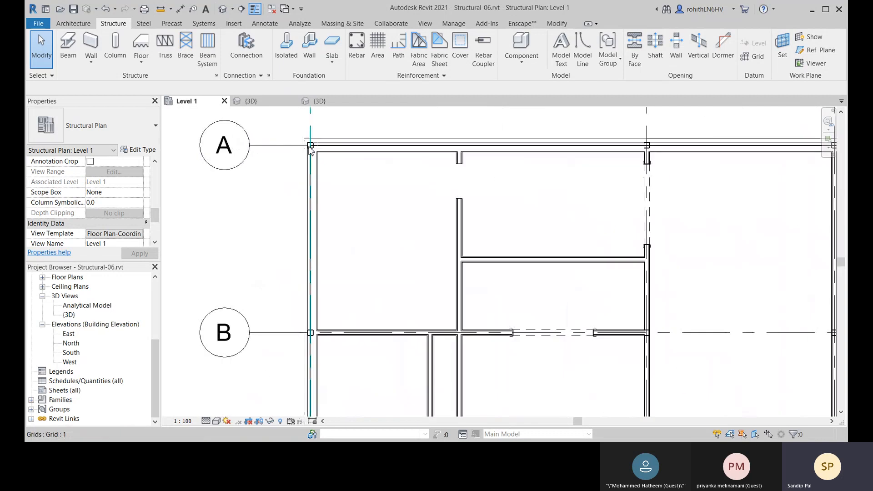
middle_drag(522, 158, 371, 197)
scroll(424, 187, up, 5)
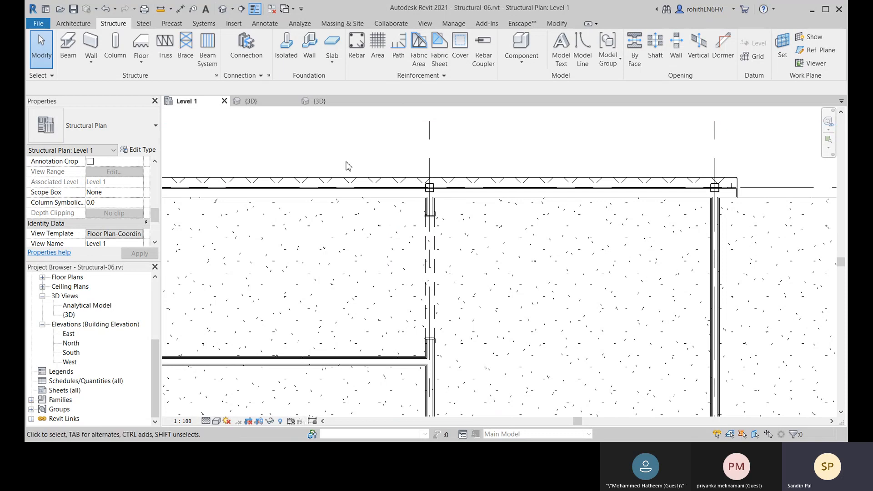
scroll(296, 152, down, 4)
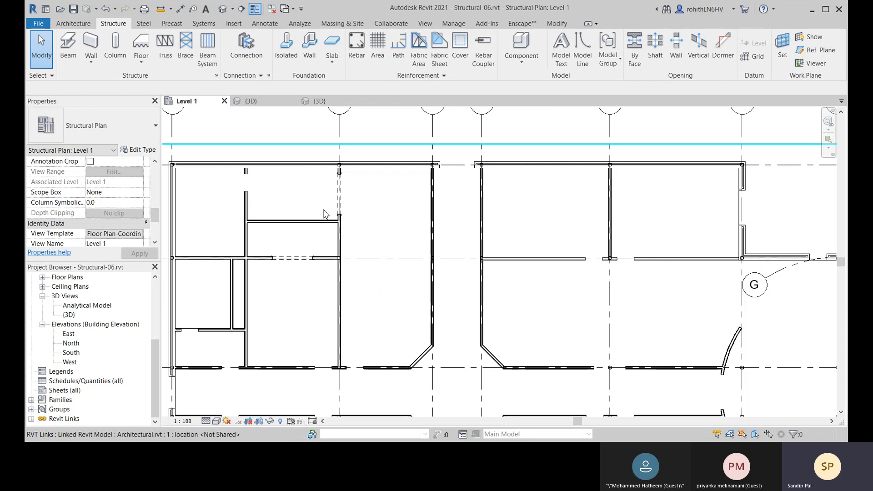
scroll(325, 214, down, 3)
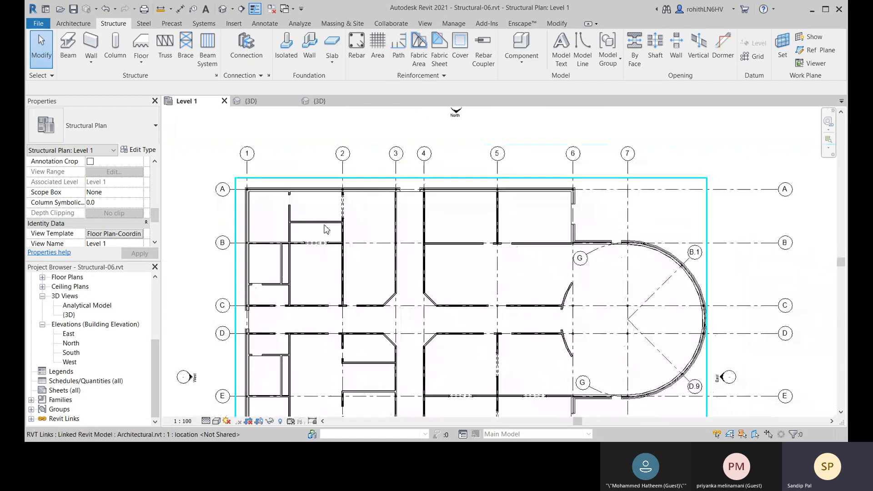
- Start a structural wall and choose the Foundation - 457 mm Concrete wall type
click(91, 58)
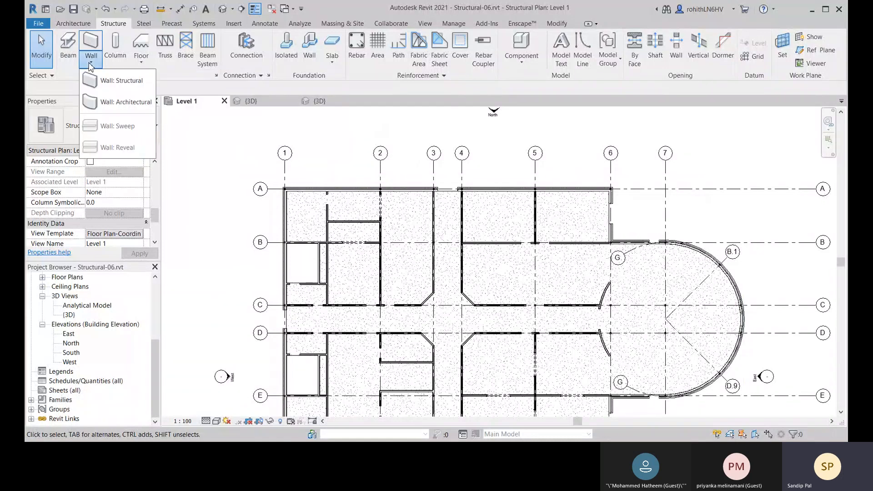
click(121, 83)
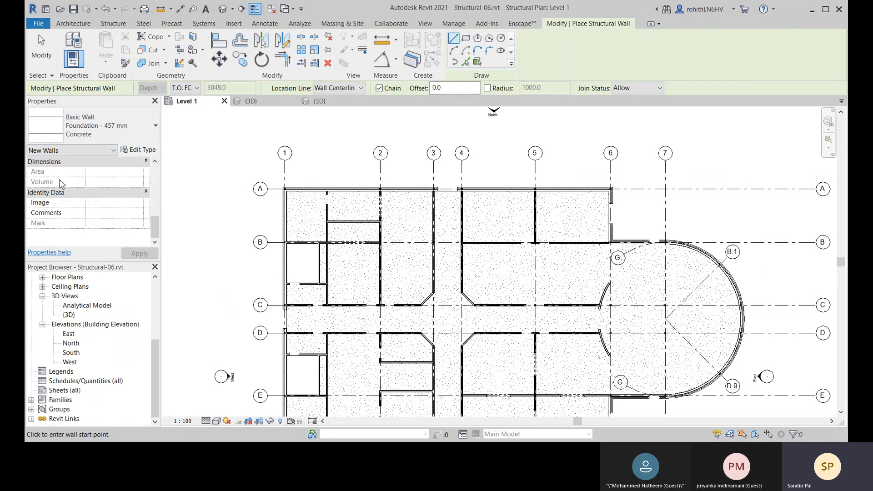
click(78, 134)
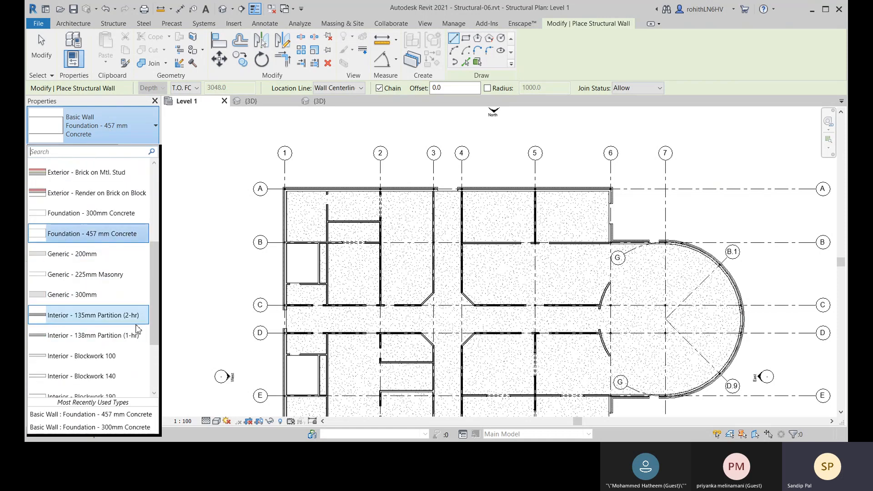
scroll(151, 335, down, 2)
scroll(114, 314, up, 3)
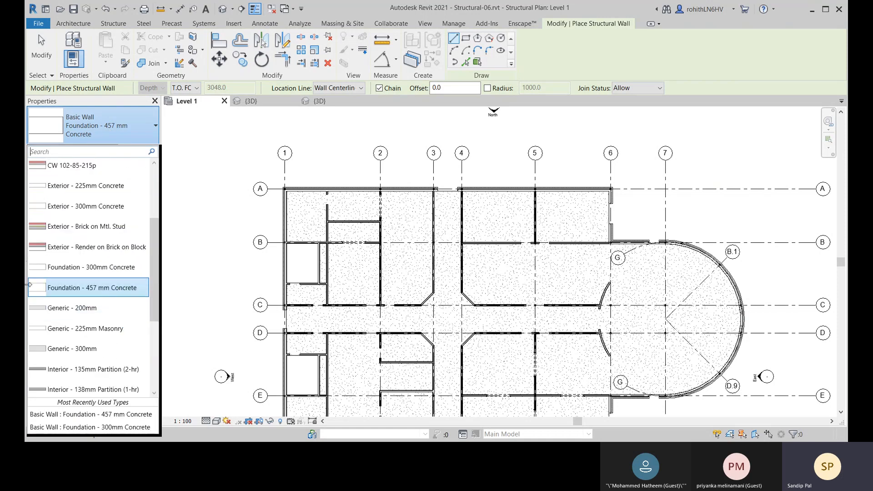
click(101, 268)
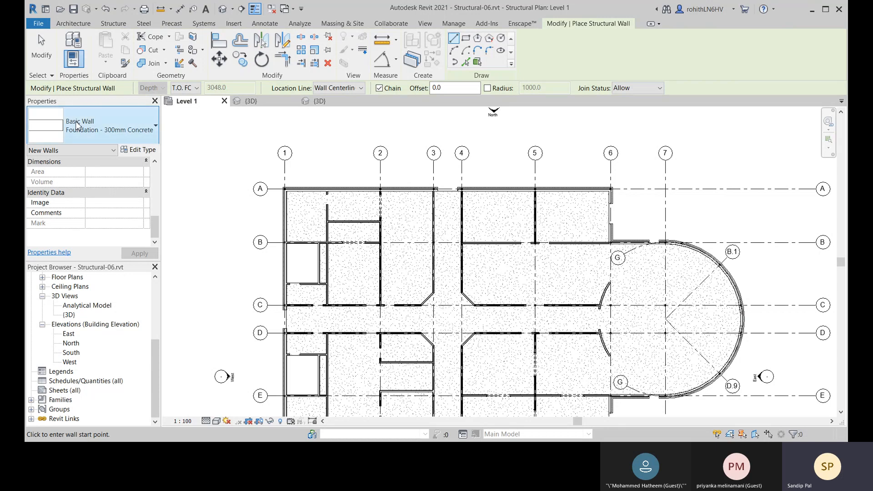
click(114, 133)
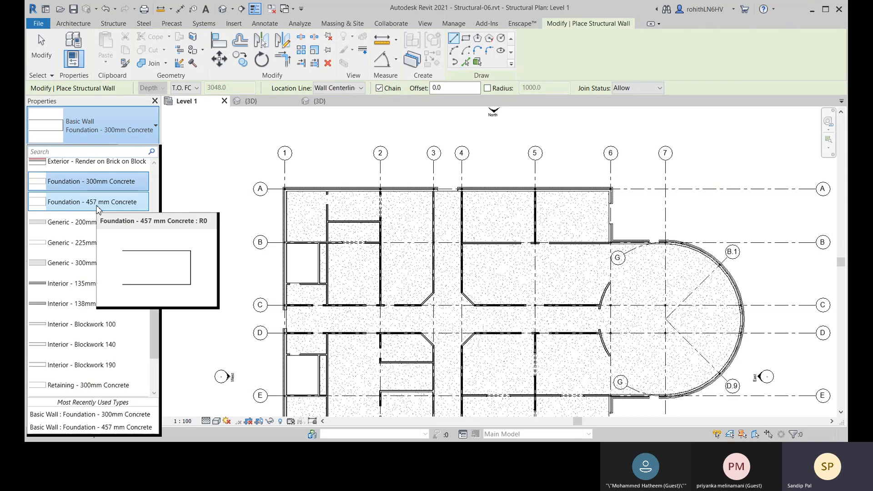
click(97, 207)
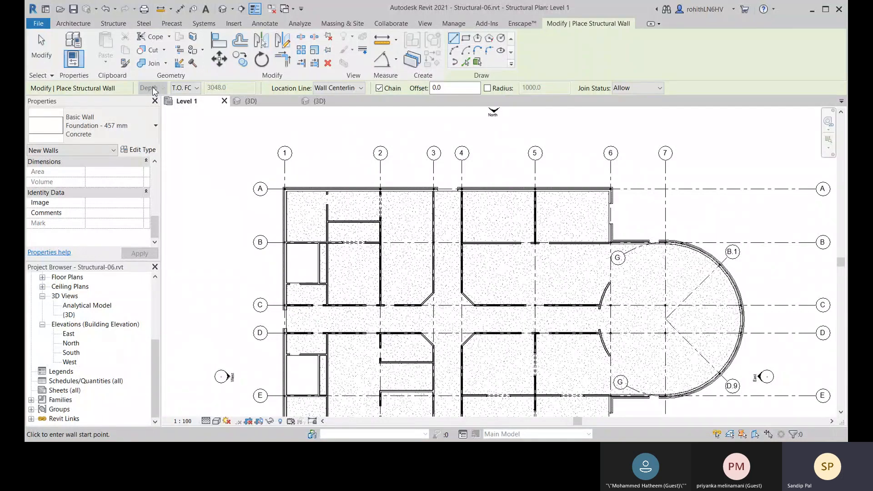
- Set the new structural wall's base constraint to T.O. FOOTING and apply it
scroll(106, 198, up, 3)
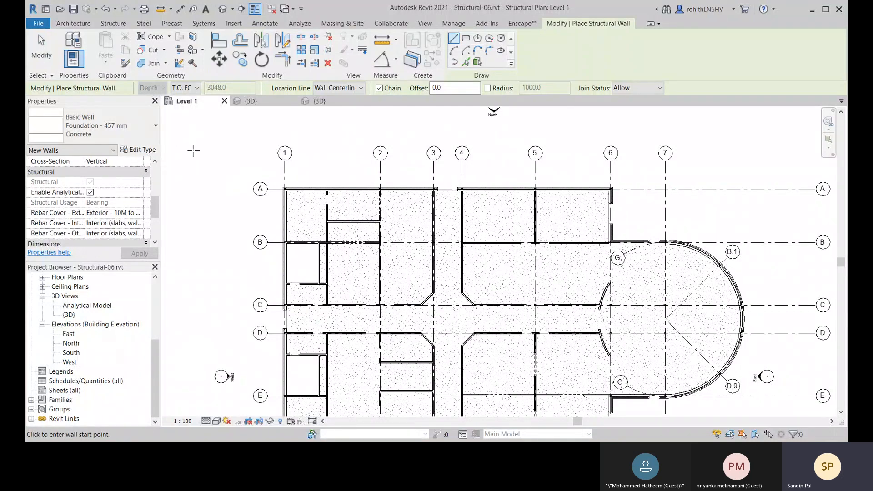
scroll(137, 202, up, 2)
scroll(90, 197, up, 2)
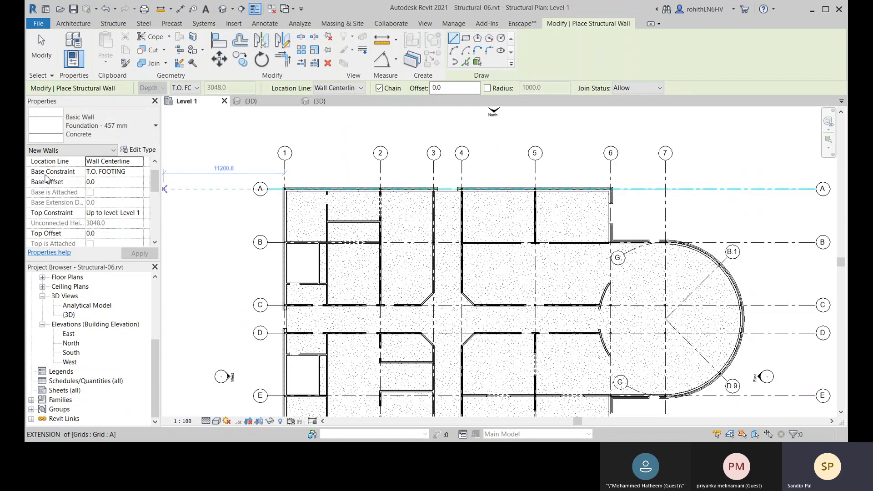
click(139, 175)
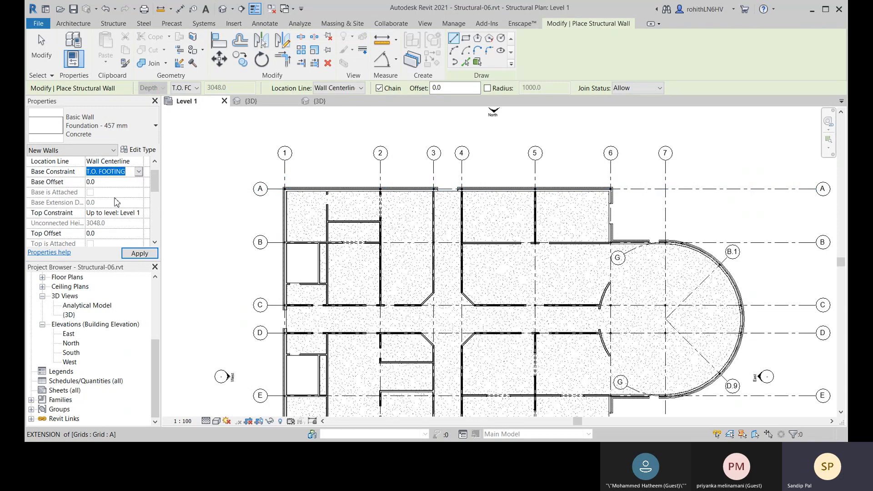
click(139, 254)
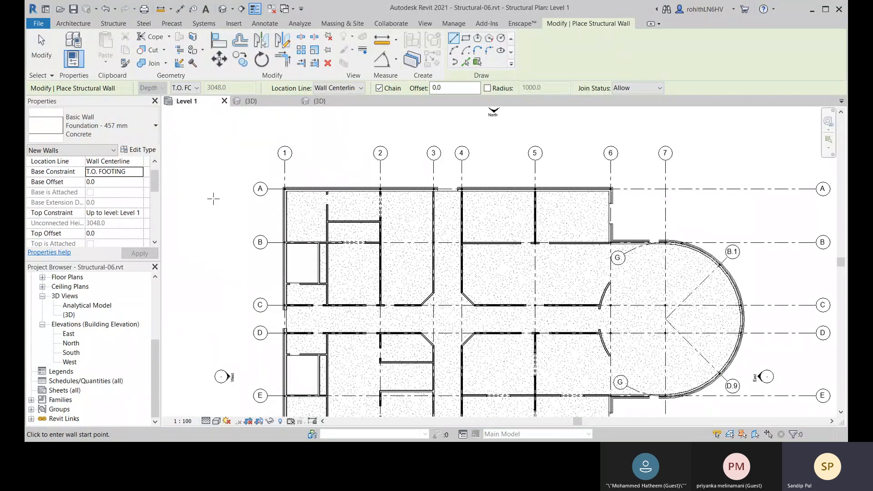
middle_drag(214, 199, 211, 194)
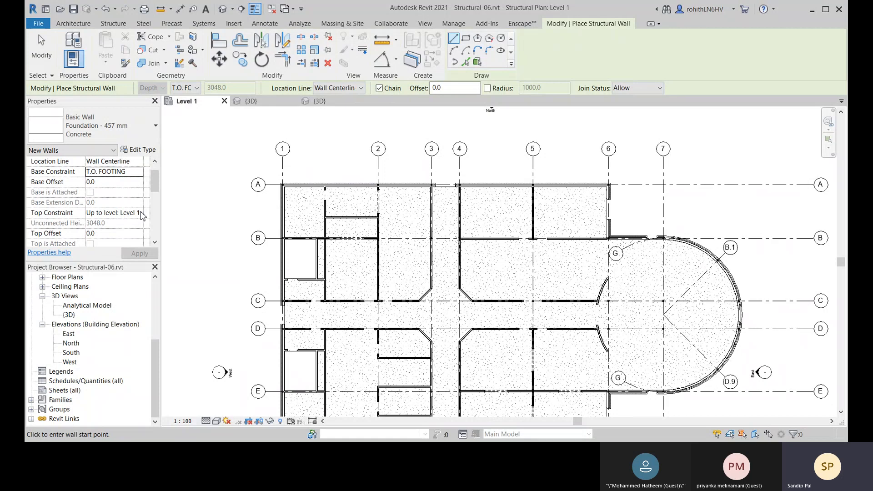
middle_drag(271, 218, 246, 197)
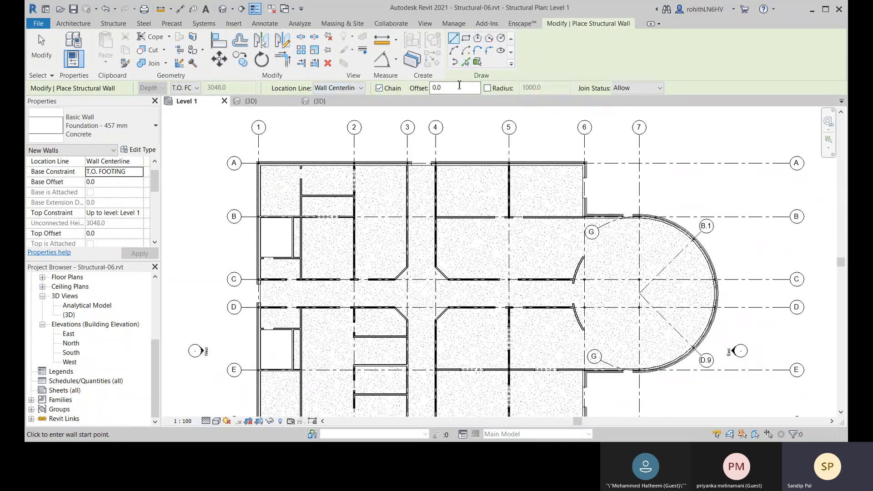
click(465, 62)
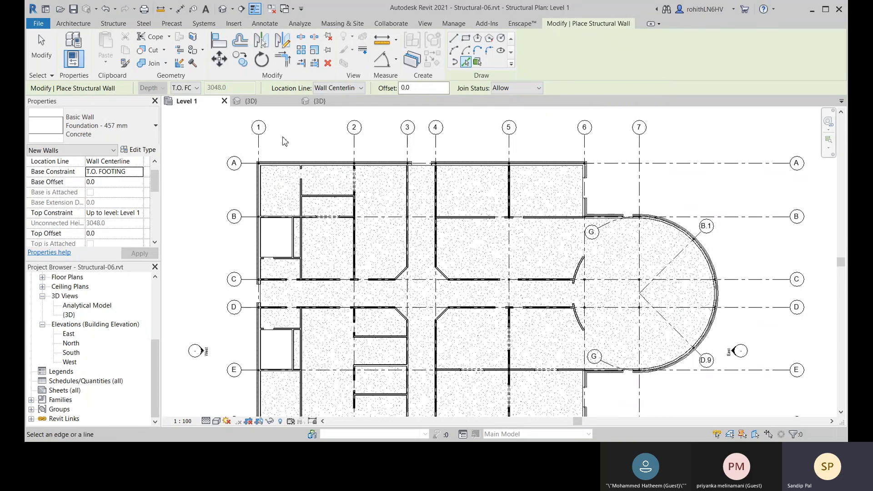
scroll(285, 142, up, 1)
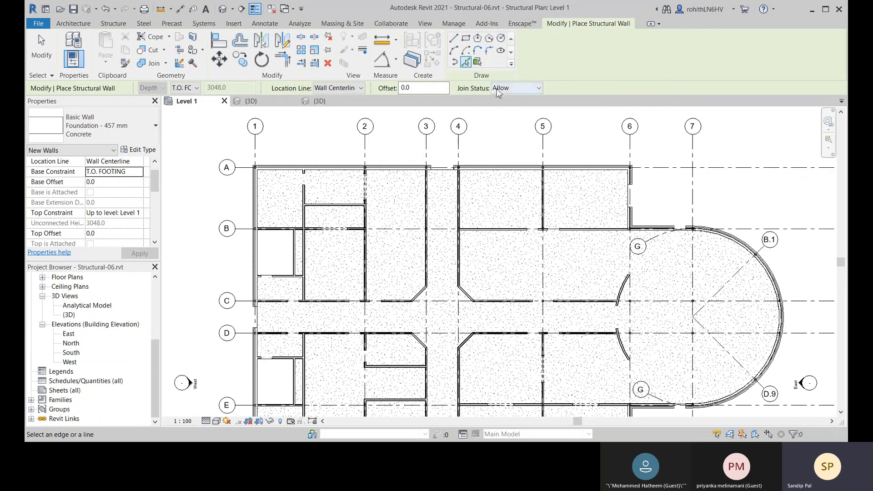
scroll(255, 167, up, 2)
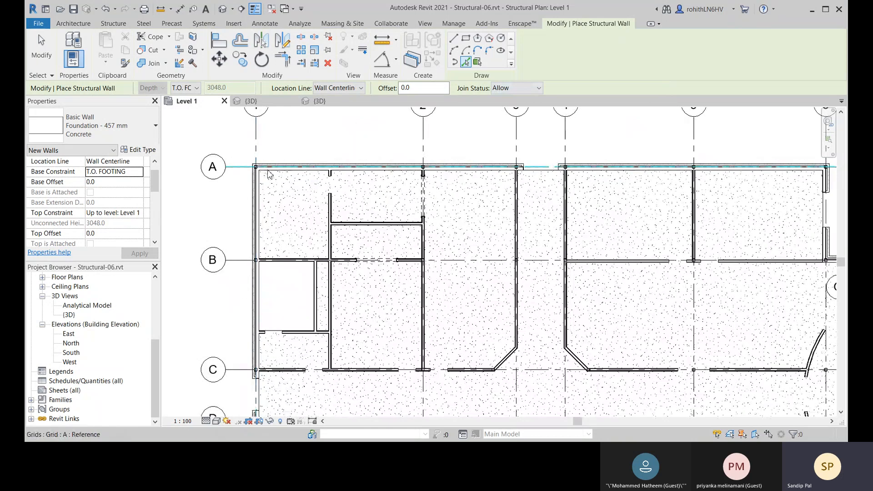
scroll(256, 167, up, 2)
scroll(257, 167, up, 3)
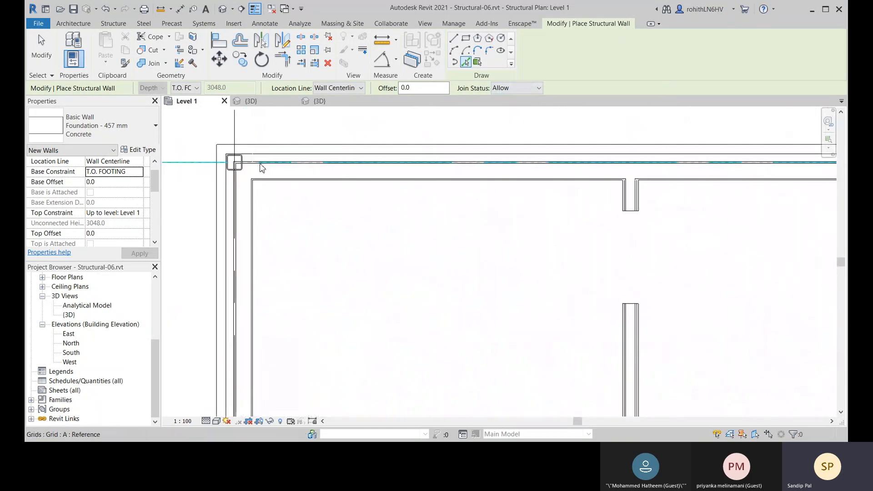
scroll(261, 168, down, 5)
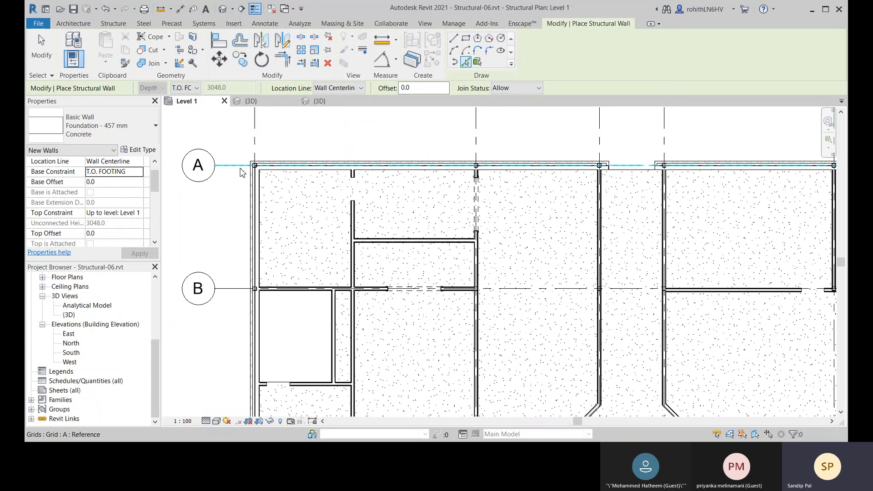
middle_drag(242, 170, 264, 185)
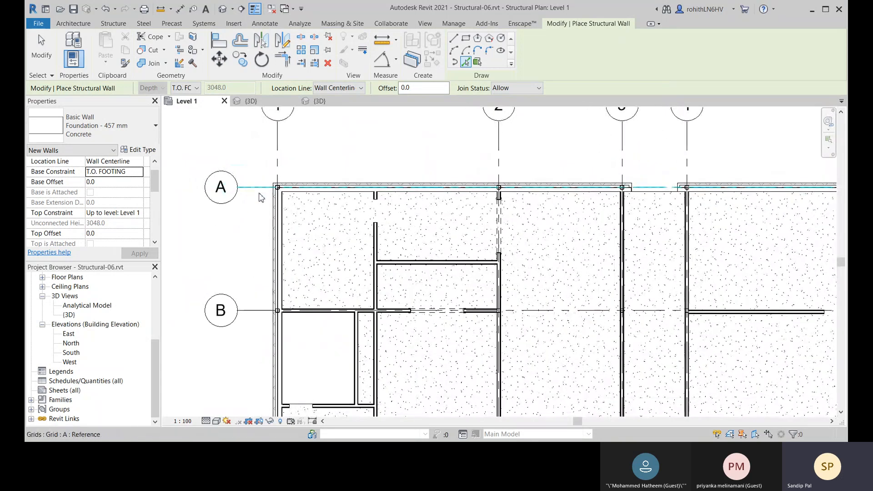
key(Escape)
key(Escape)
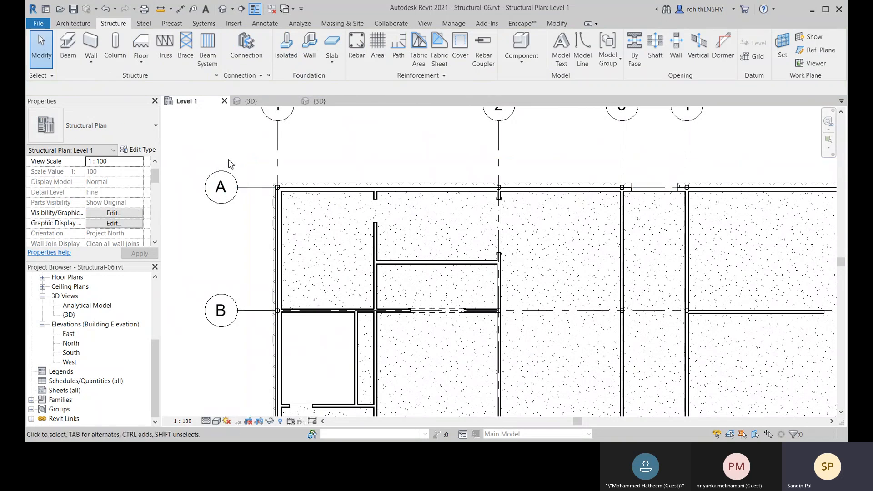
- Temporarily hide the whole grid category in the Level 1 structural plan, using grid A as the sample element
click(250, 188)
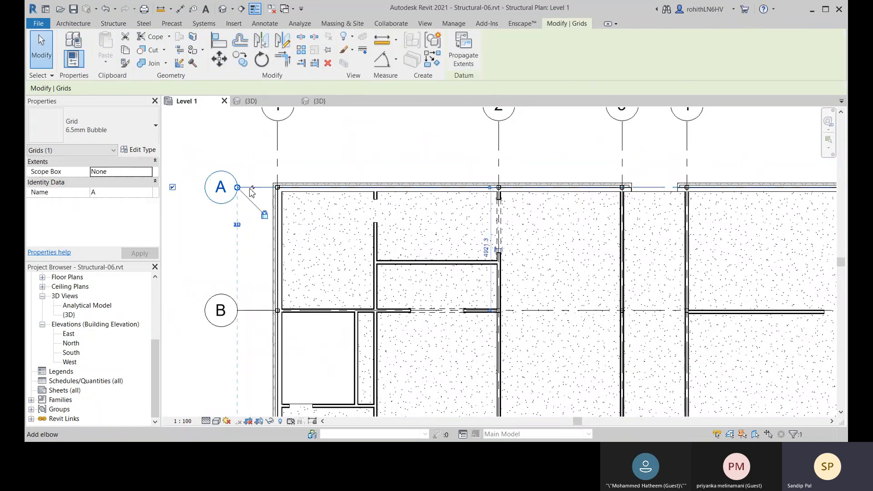
click(269, 421)
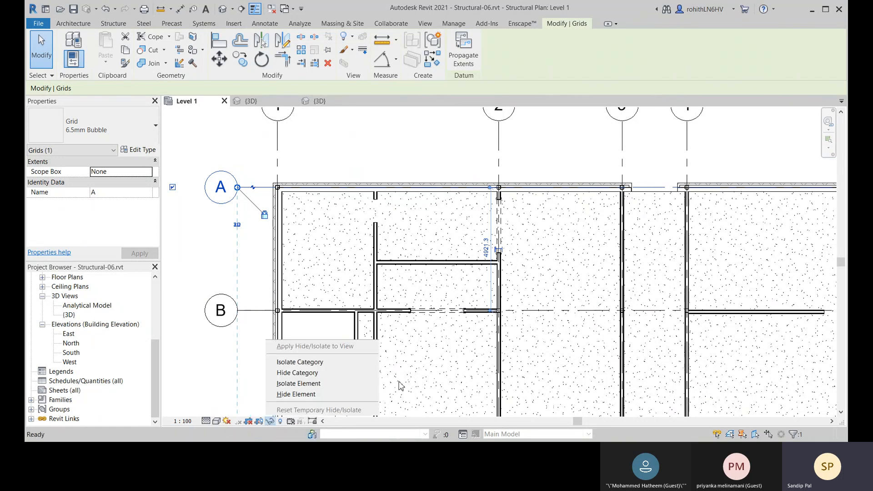
click(296, 373)
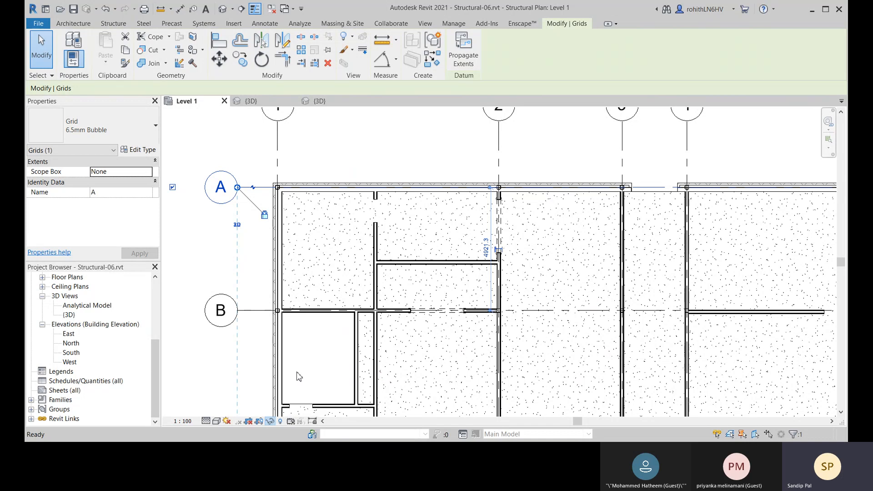
scroll(335, 227, down, 6)
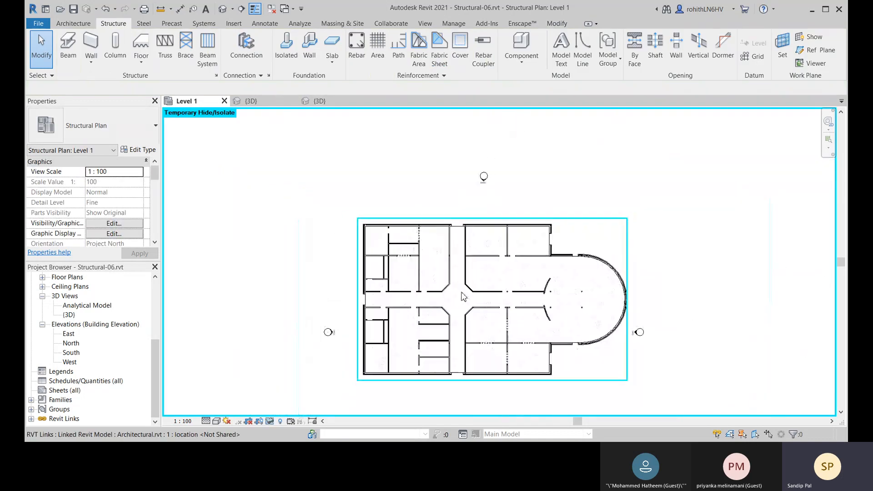
scroll(263, 206, up, 7)
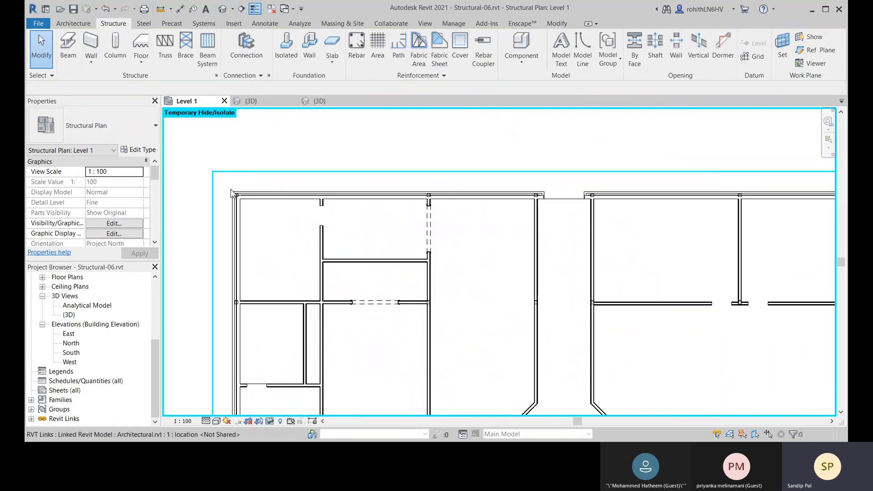
middle_drag(263, 206, 289, 218)
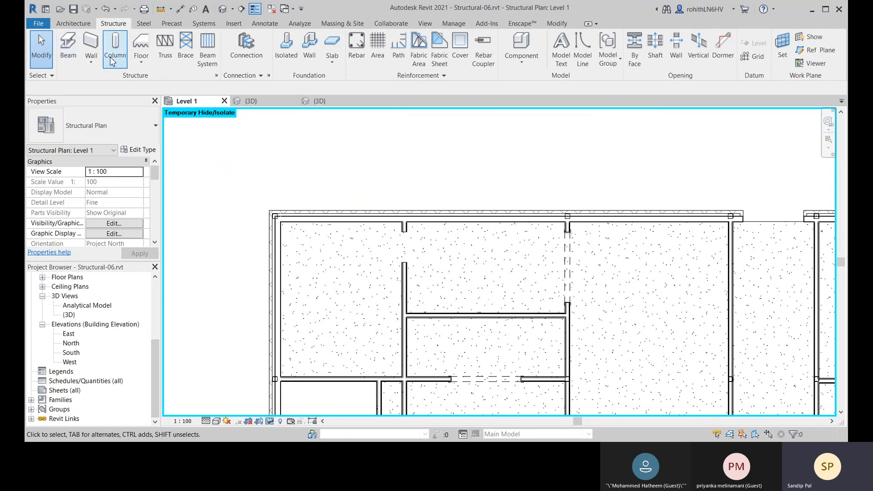
key(w)
key(a)
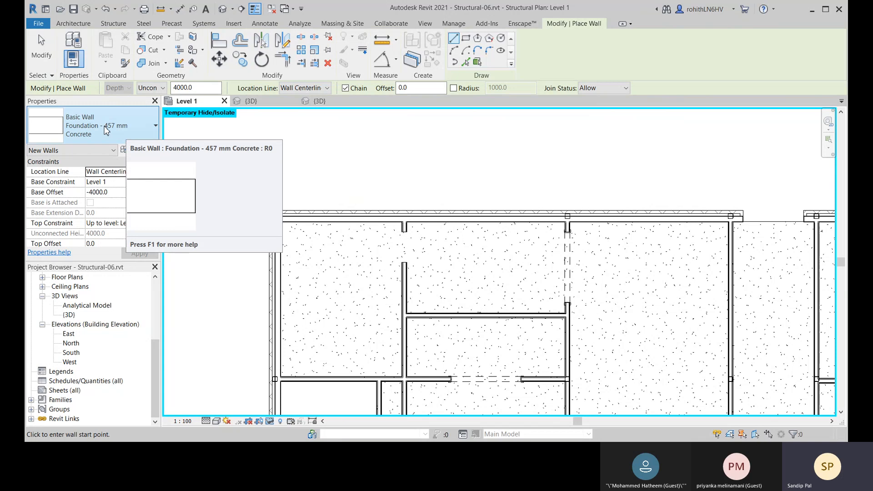
key(Escape)
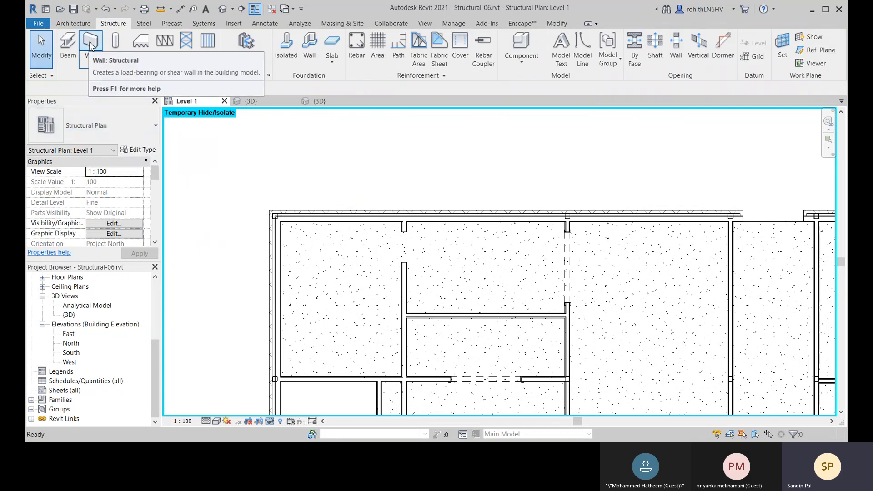
- Place structural foundation walls by picking the reference lines of the linked building's north and west exterior walls
click(90, 45)
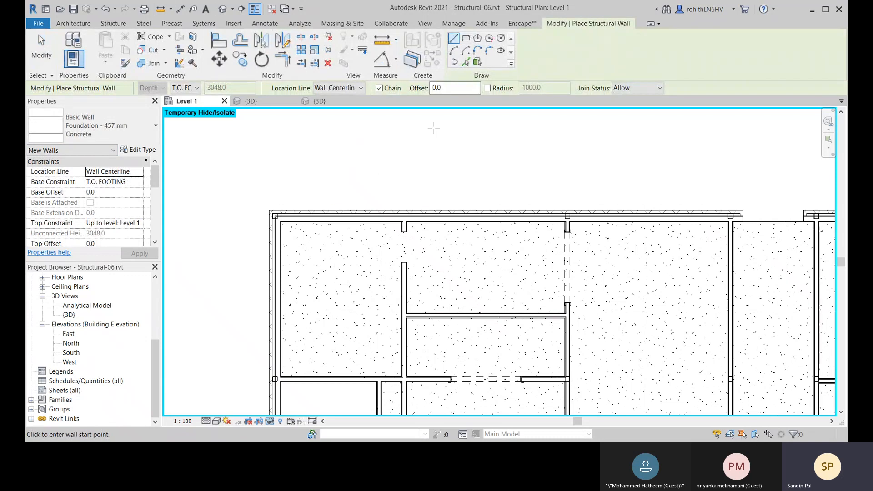
click(465, 63)
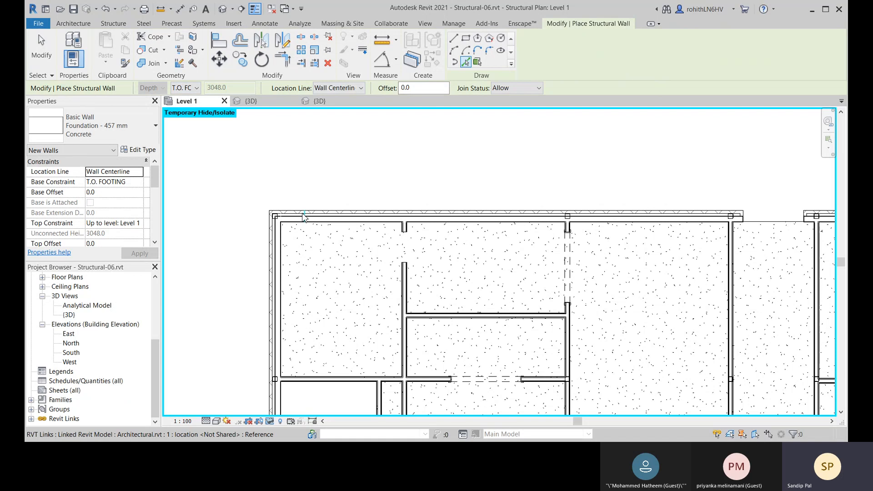
scroll(267, 142, up, 5)
scroll(208, 159, up, 2)
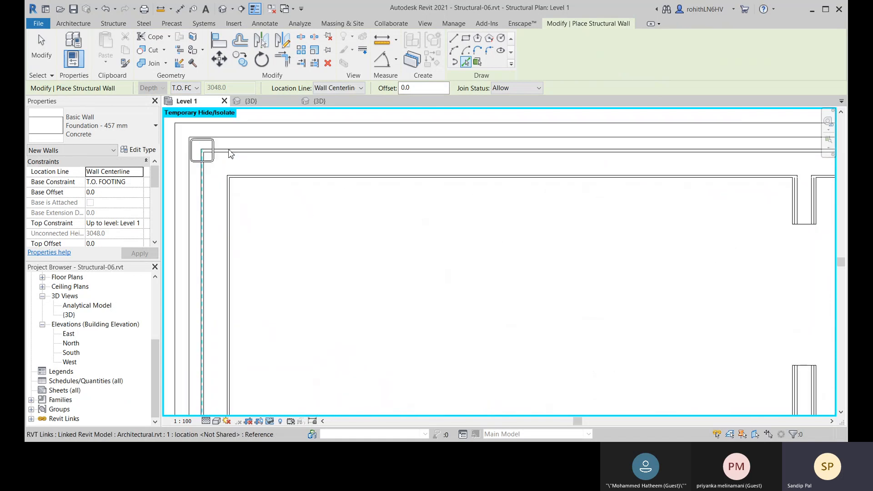
click(234, 152)
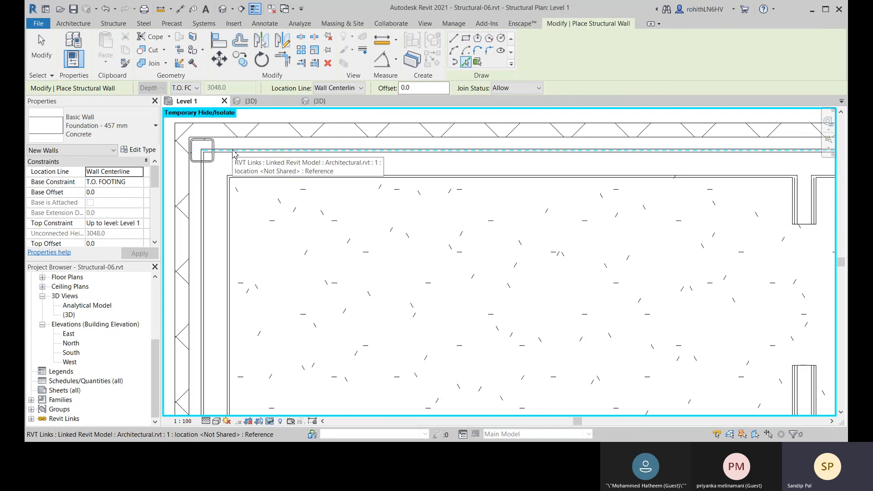
scroll(273, 169, down, 5)
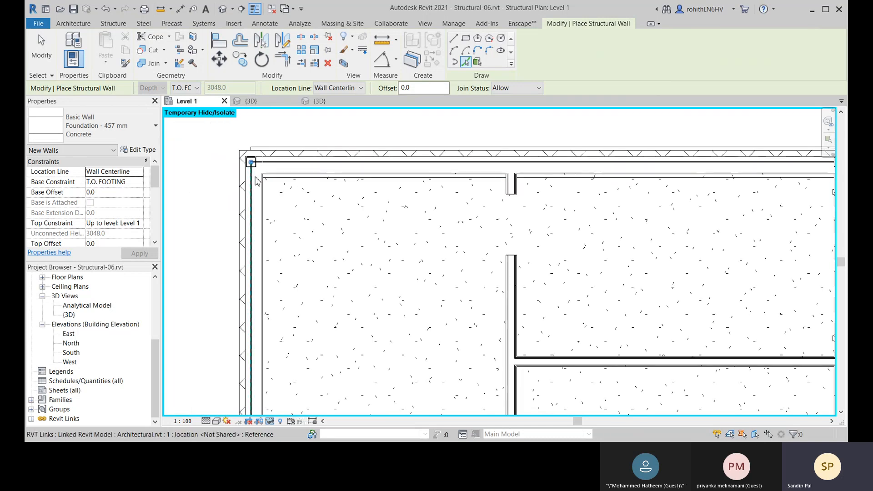
- Add a foundation wall along the reference line of the linked building's long south exterior wall
scroll(259, 176, down, 5)
middle_drag(300, 266, 275, 110)
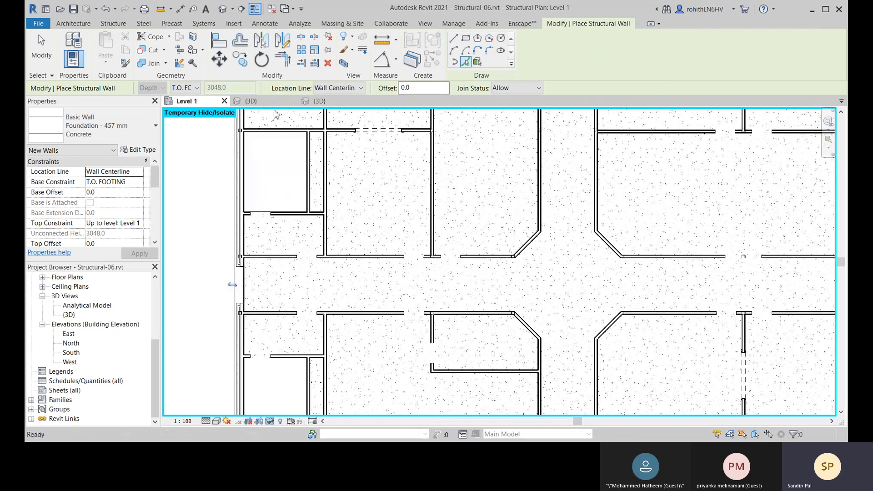
scroll(272, 184, down, 1)
middle_drag(264, 284, 263, 141)
scroll(265, 230, down, 2)
scroll(267, 334, up, 5)
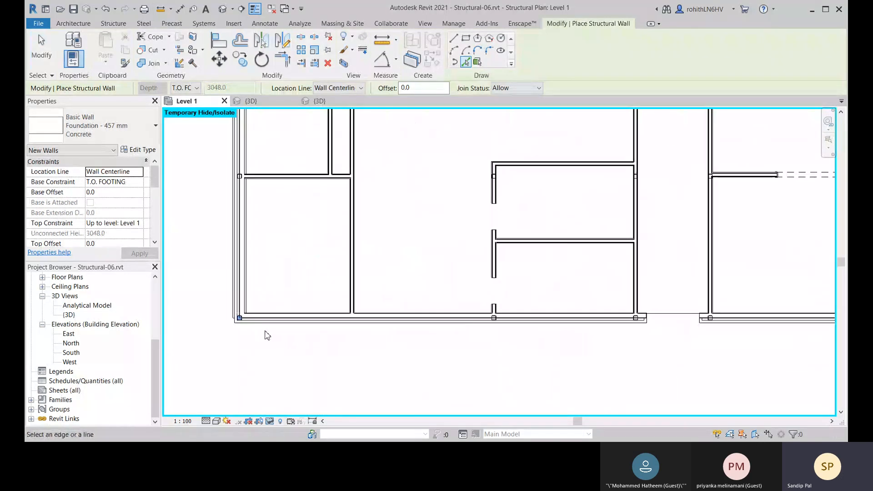
scroll(262, 337, up, 4)
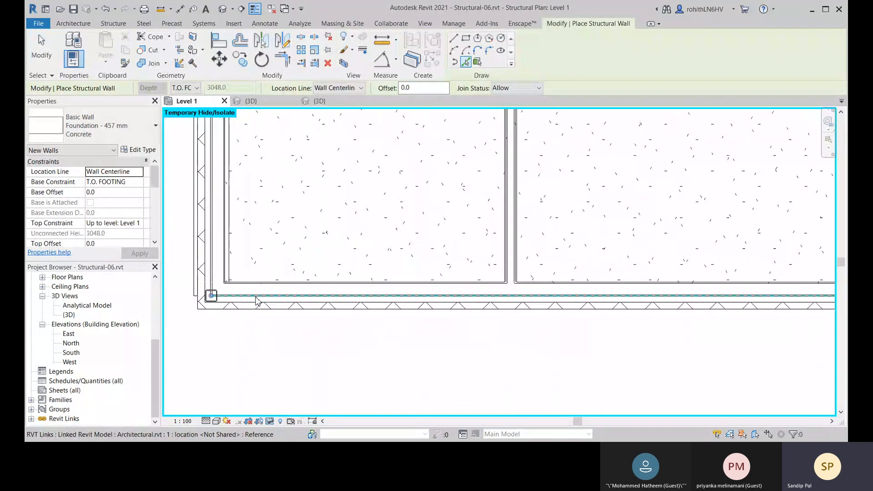
click(257, 301)
- Add a foundation wall along the short east-facing exterior wall at the building's southeast corner
scroll(350, 322, down, 4)
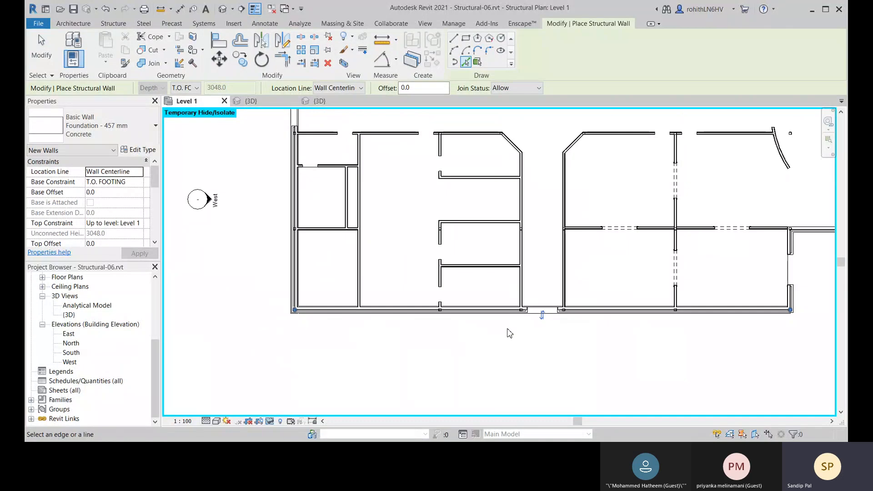
middle_drag(510, 335, 133, 354)
scroll(383, 292, up, 3)
scroll(440, 326, up, 2)
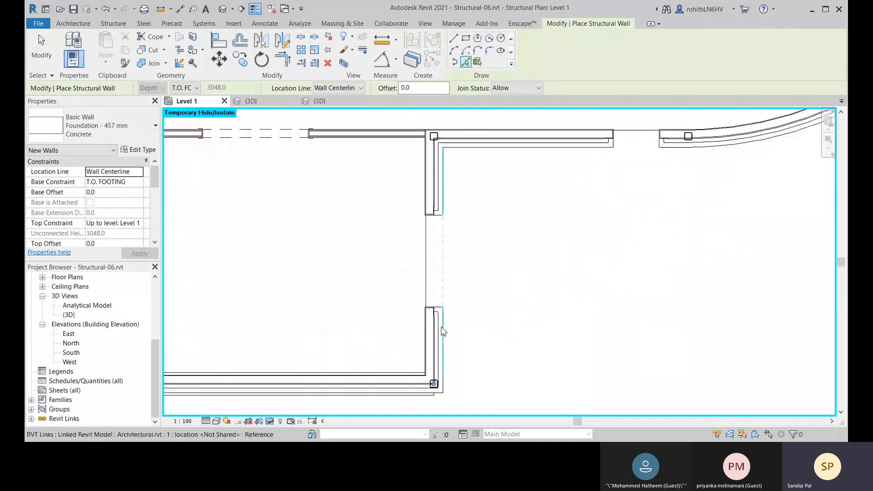
scroll(441, 327, up, 2)
click(431, 321)
- Add foundation walls along the short straight wall south of the curved bay and along the curved east wall
scroll(468, 252, down, 4)
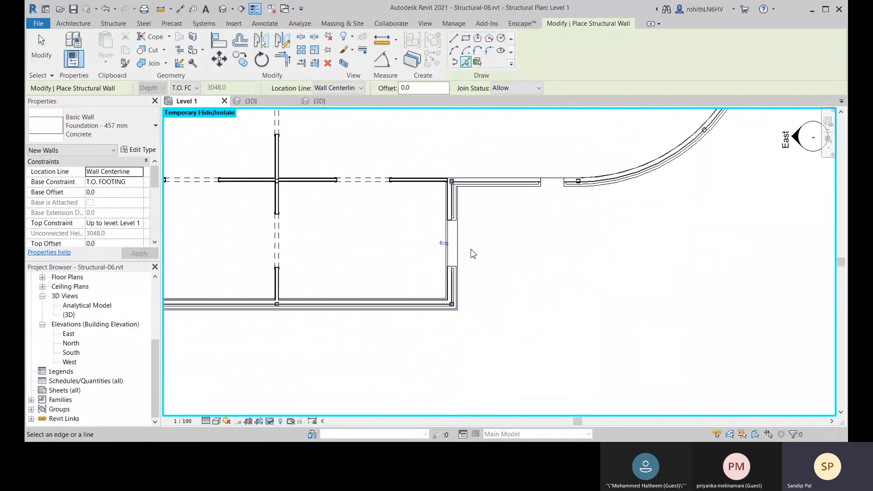
middle_drag(473, 237, 419, 315)
scroll(435, 263, up, 2)
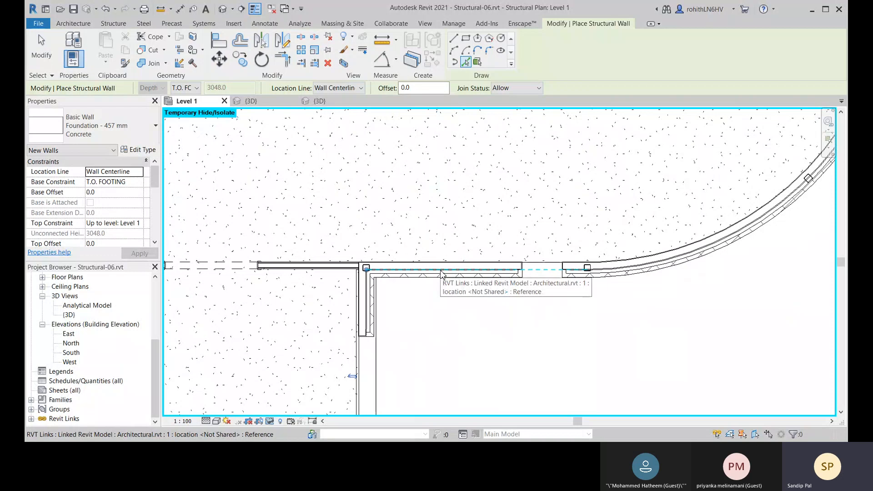
click(441, 275)
middle_drag(610, 323, 303, 431)
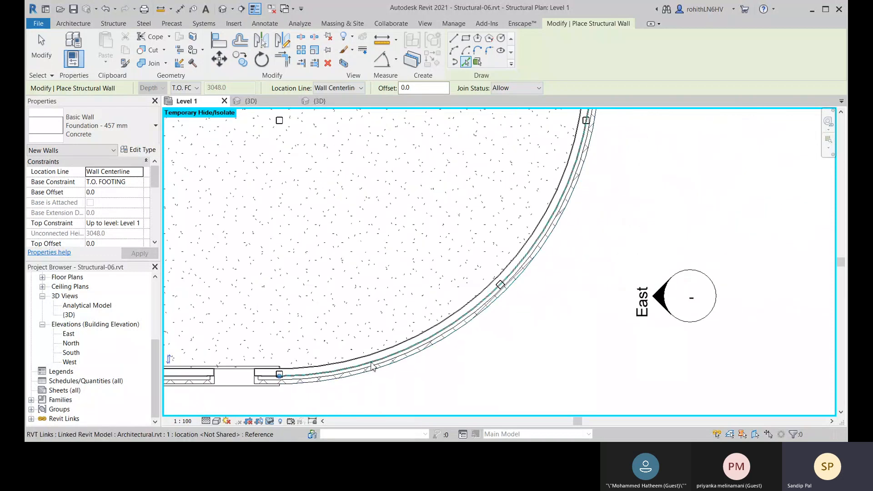
click(372, 364)
- Complete the foundation perimeter along the straight wall north of the curved bay and the short northeast return, and end wall placement
scroll(511, 314, down, 3)
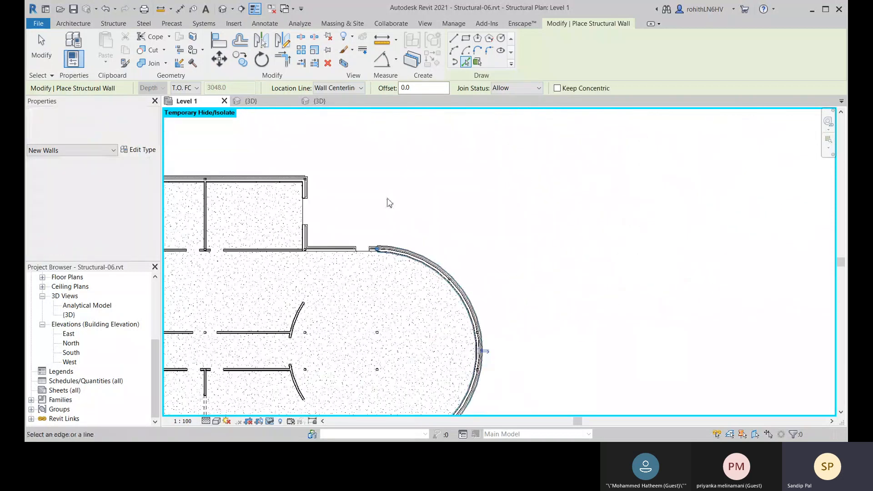
scroll(389, 203, up, 4)
middle_drag(384, 303, 421, 244)
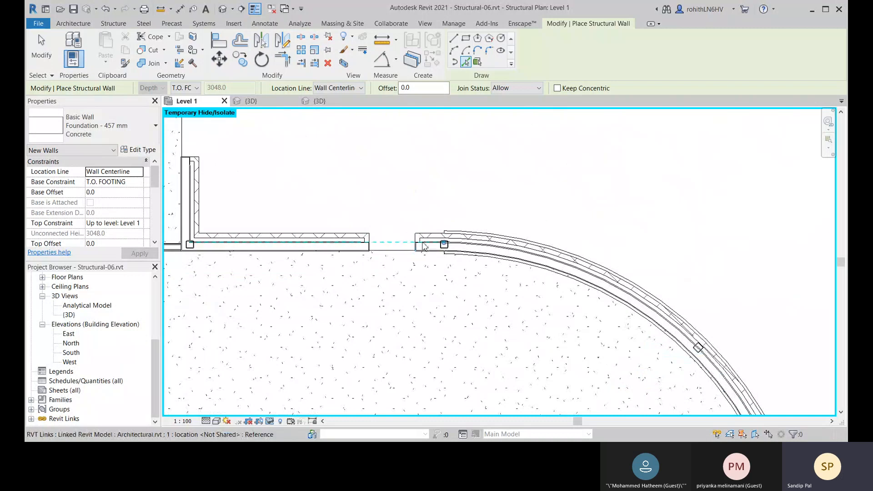
click(423, 245)
scroll(293, 228, down, 3)
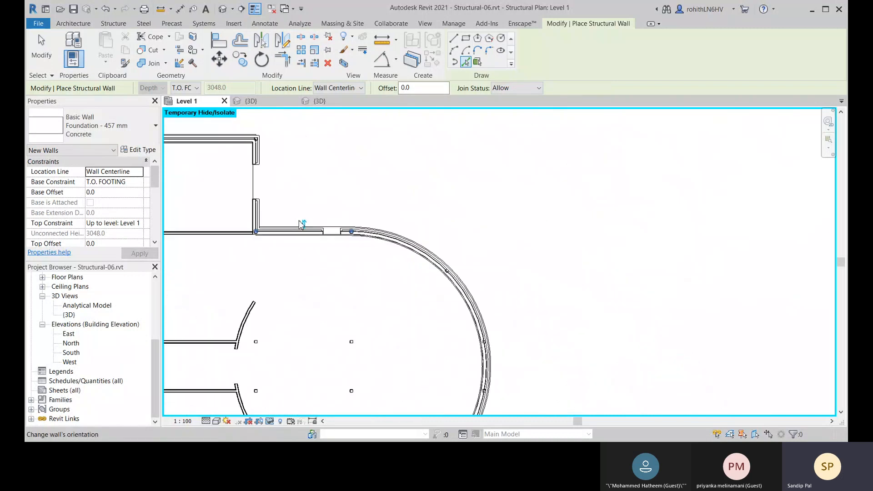
scroll(254, 193, up, 5)
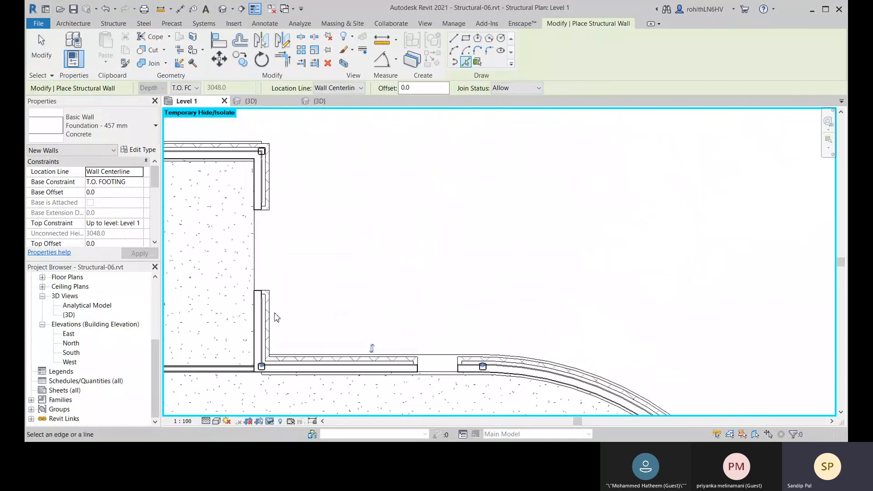
scroll(387, 204, down, 3)
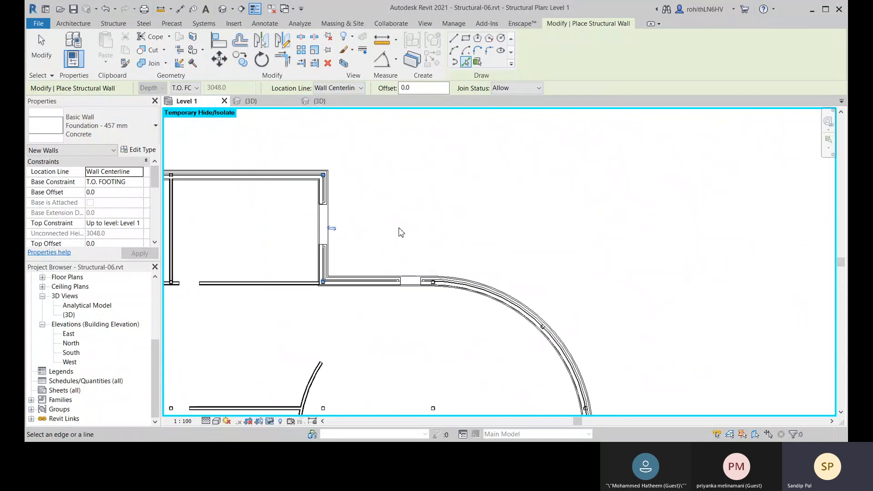
scroll(396, 232, down, 5)
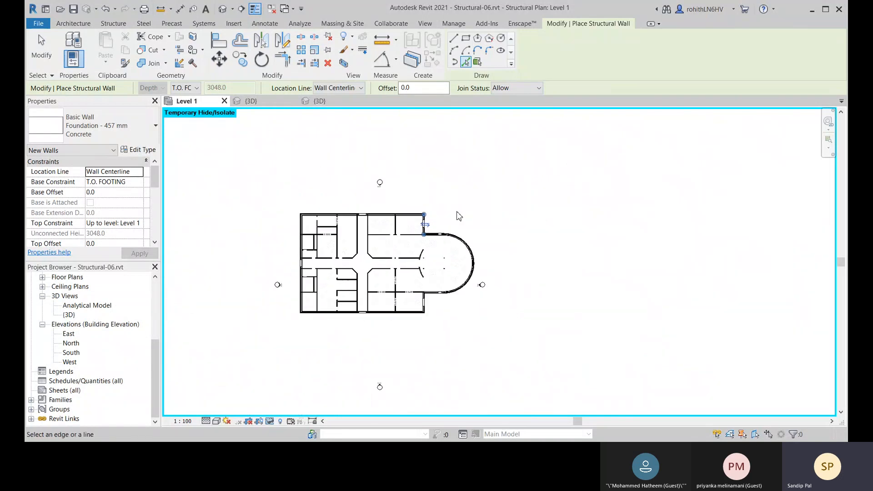
click(41, 49)
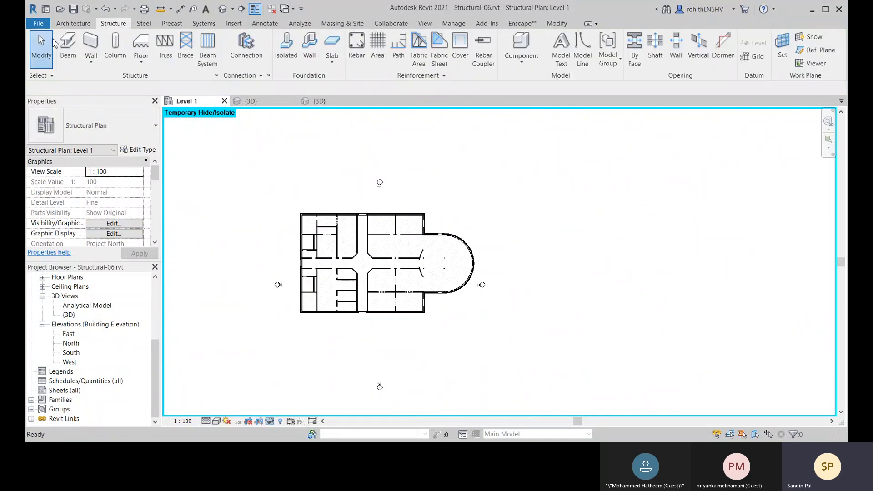
- Examine the new foundation walls beneath the linked architectural model in the default 3D view
middle_drag(329, 205, 350, 218)
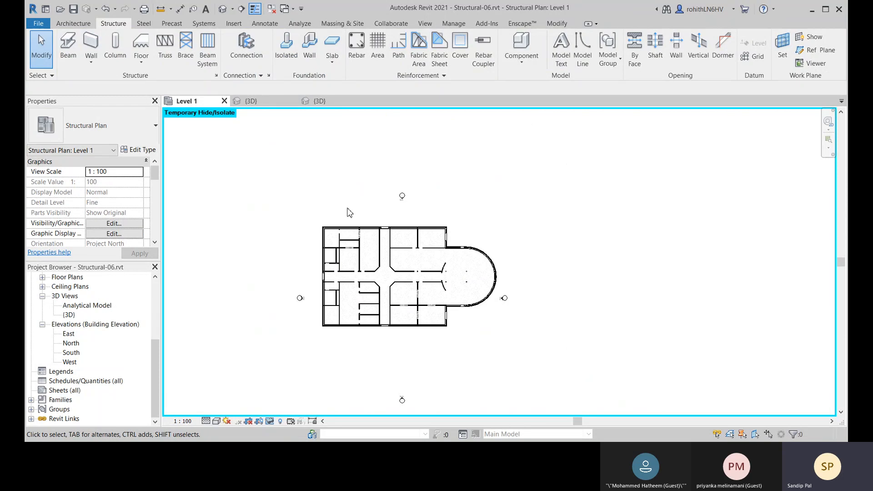
click(224, 10)
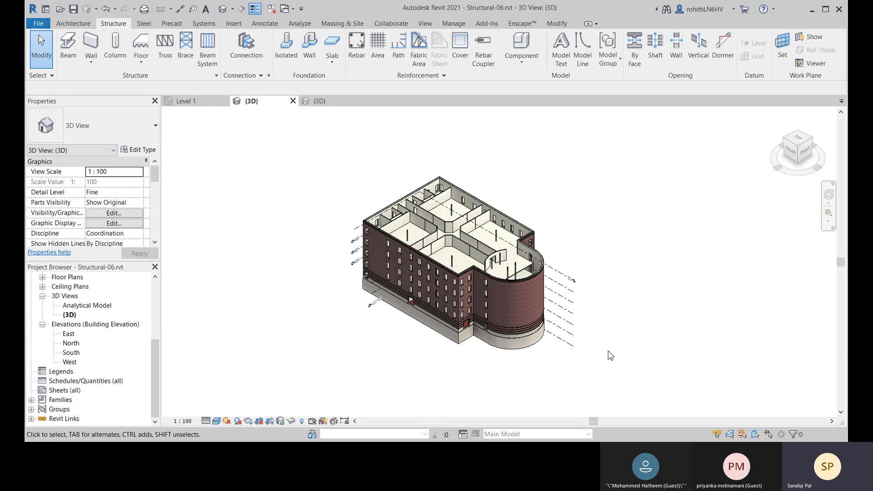
scroll(473, 345, up, 8)
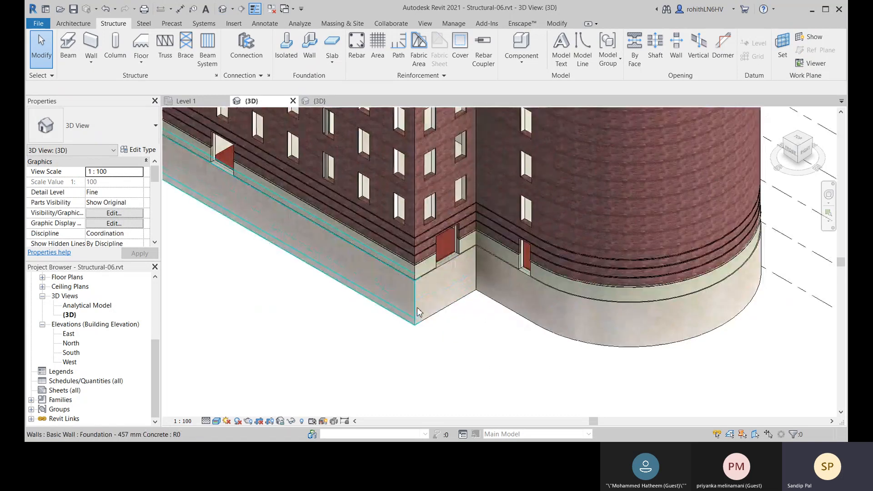
scroll(426, 295, down, 10)
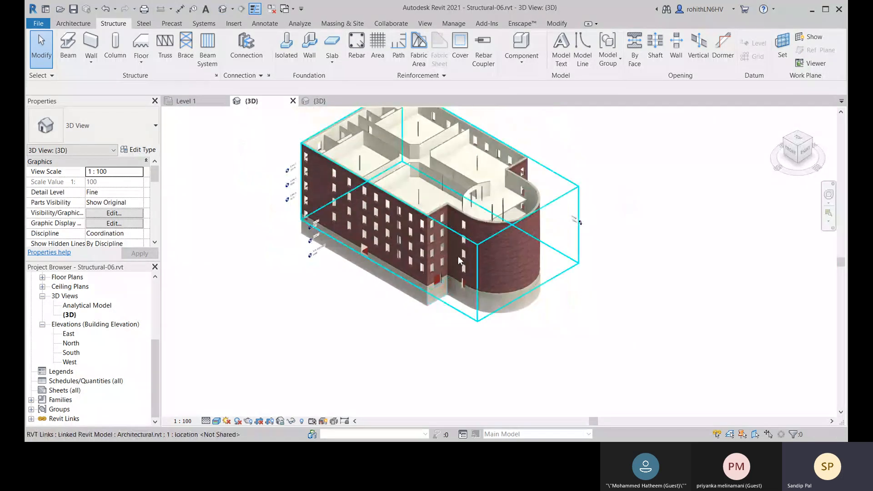
scroll(309, 263, up, 4)
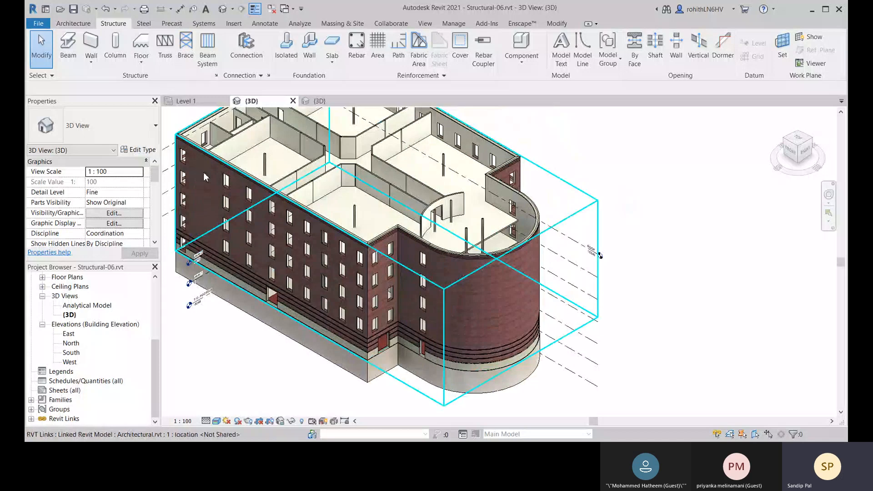
middle_drag(236, 261, 274, 191)
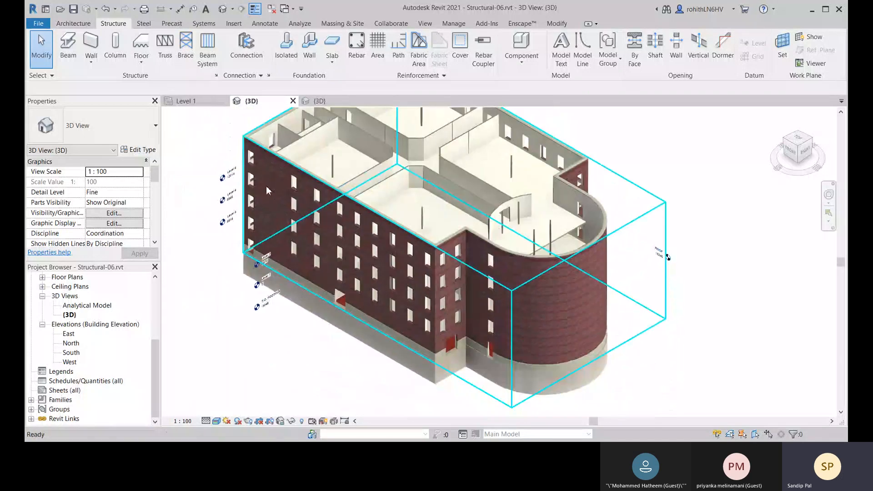
- Unload the Architectural.rvt Revit link and accept that this cannot be undone
click(58, 420)
click(32, 419)
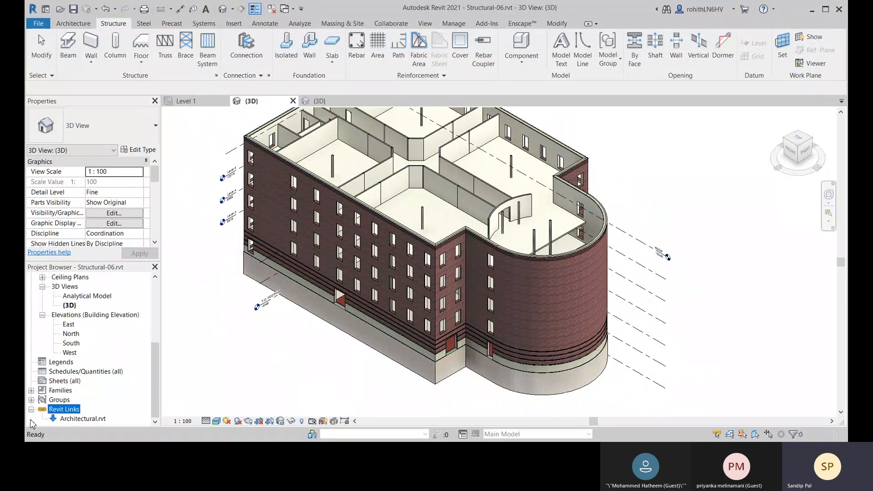
click(71, 420)
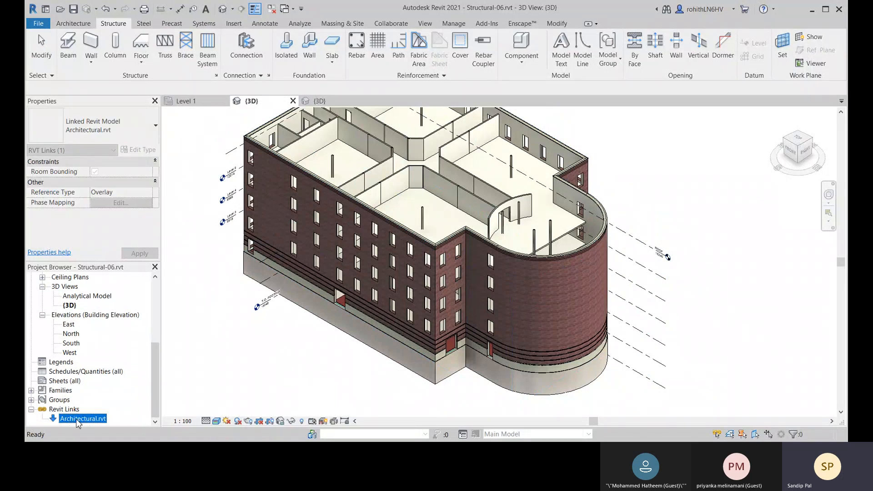
right_click(77, 421)
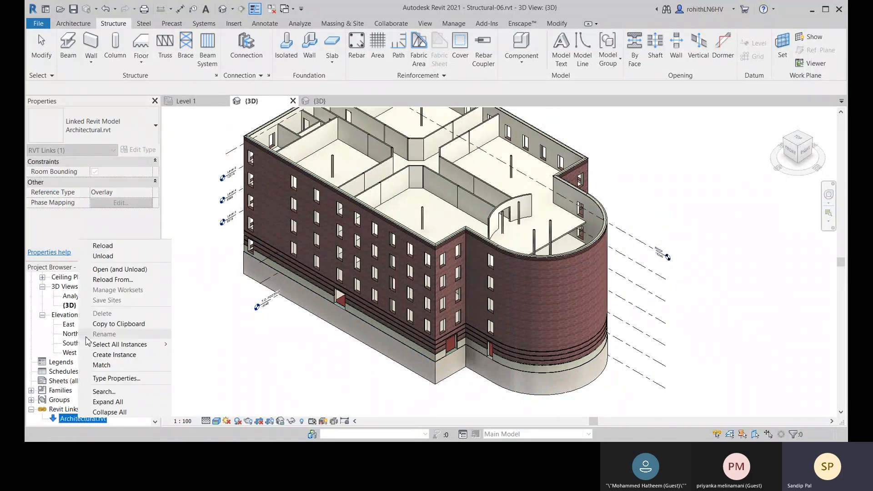
click(108, 257)
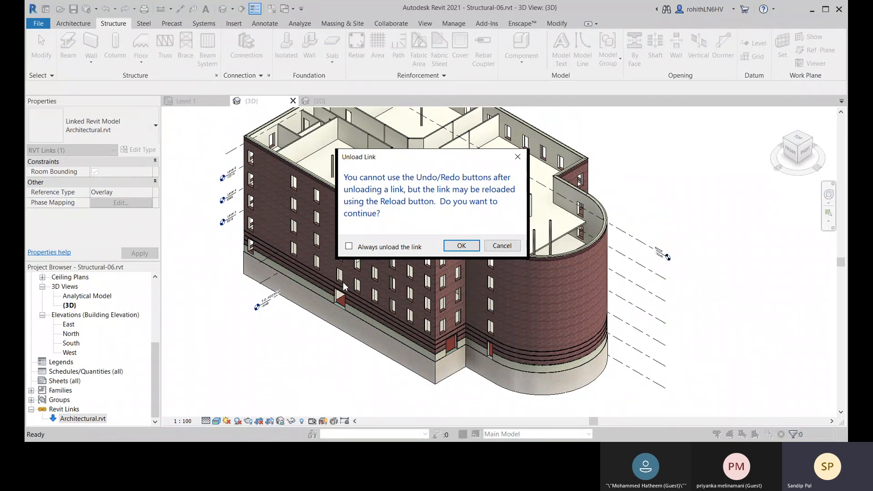
click(466, 249)
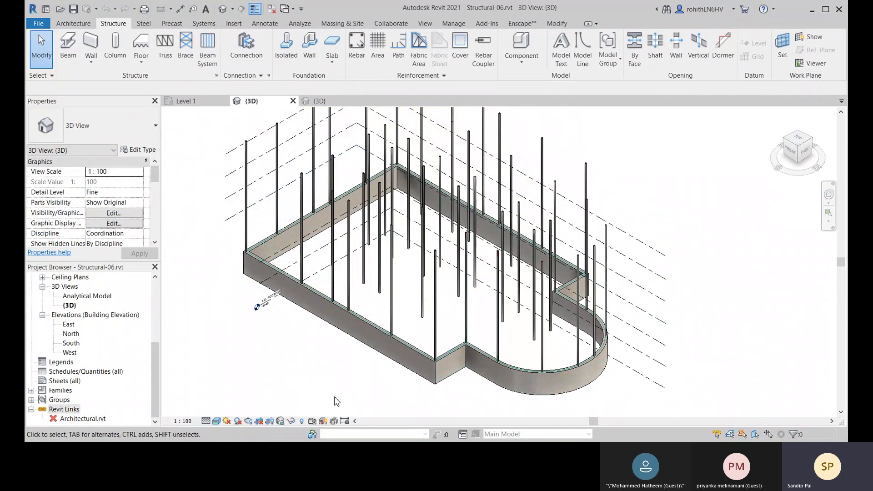
- Turn off the visibility of the Architectural.rvt link in the 3D view's Visibility/Graphic Overrides and apply it
click(98, 214)
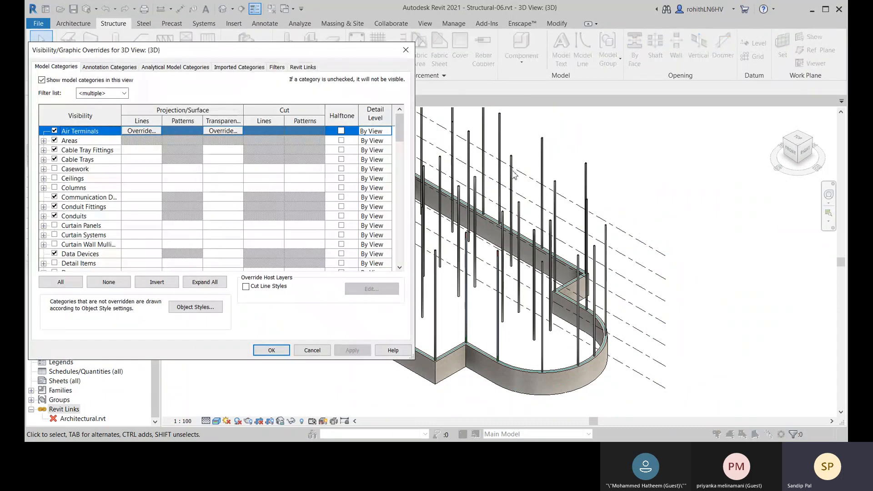
click(298, 68)
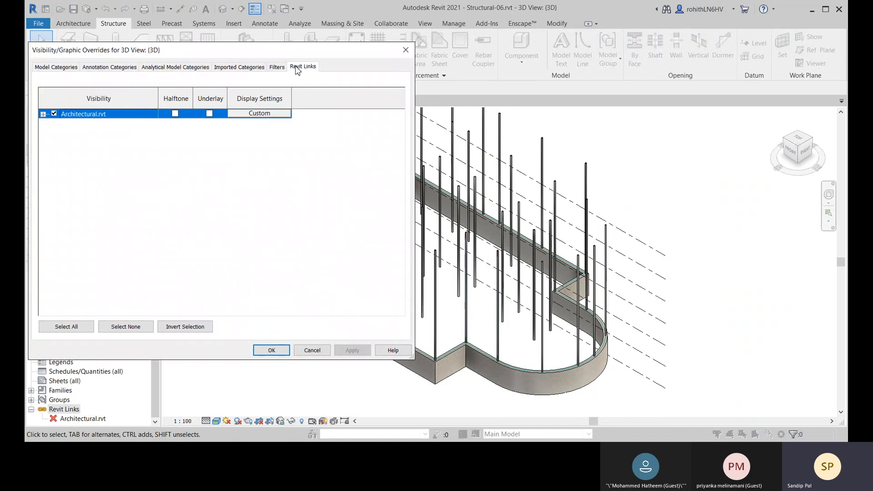
click(55, 115)
click(357, 356)
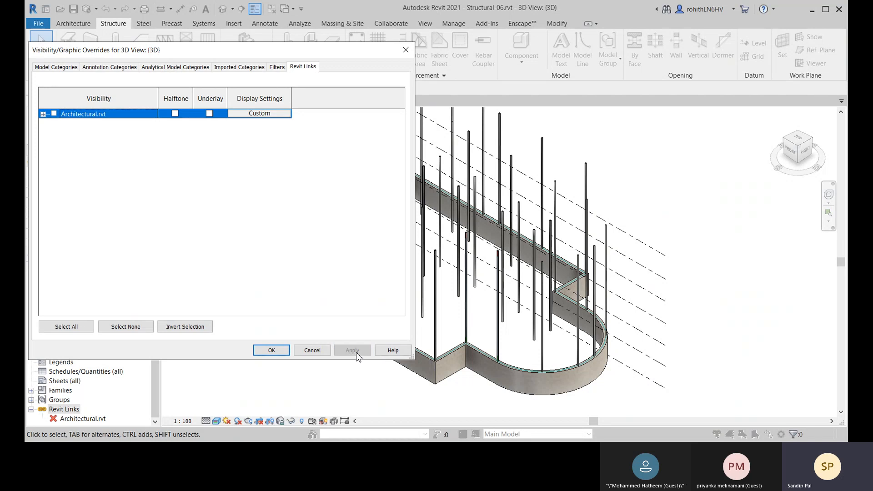
click(271, 351)
- Reload the Architectural.rvt Revit link
right_click(82, 419)
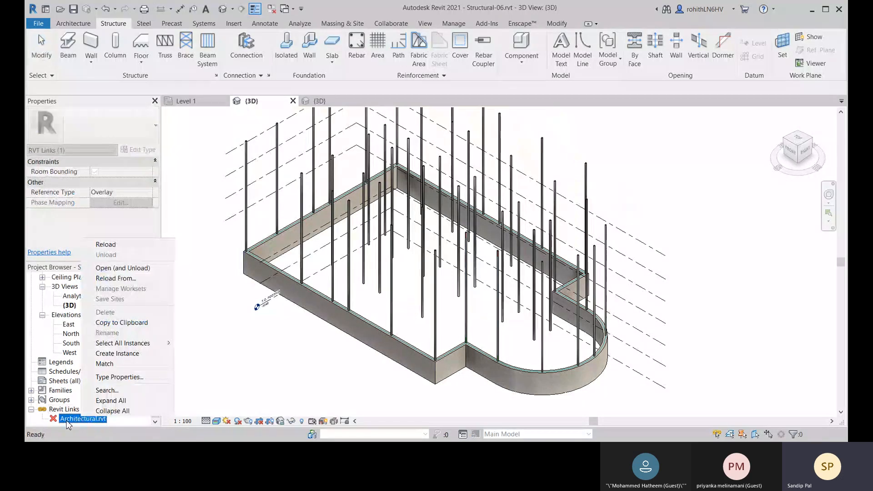
click(116, 246)
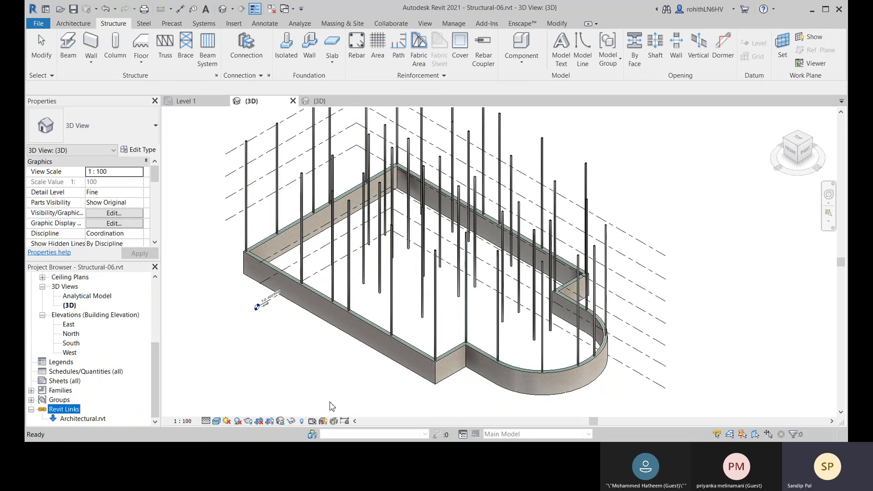
click(329, 380)
- Start placing a wall foundation at the west corner of the foundation walls, using the Bearing Footing - 900 x 300 type
middle_drag(393, 364, 360, 371)
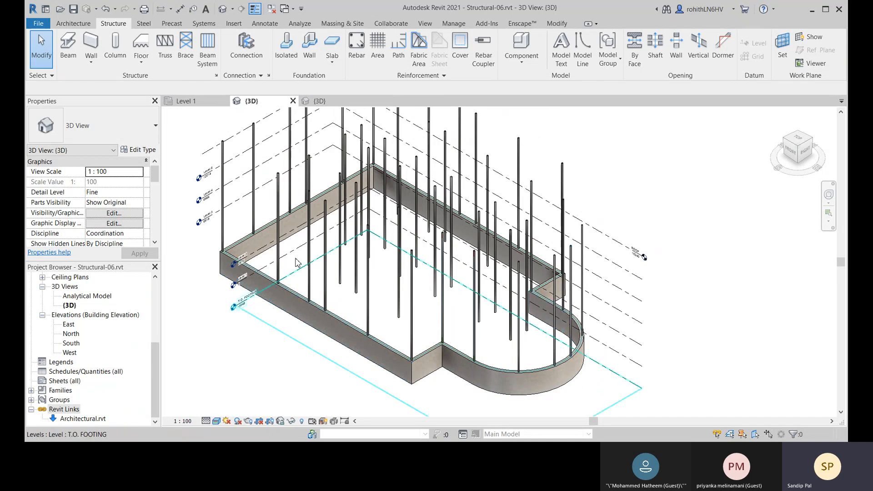
scroll(241, 251, up, 2)
scroll(240, 251, up, 4)
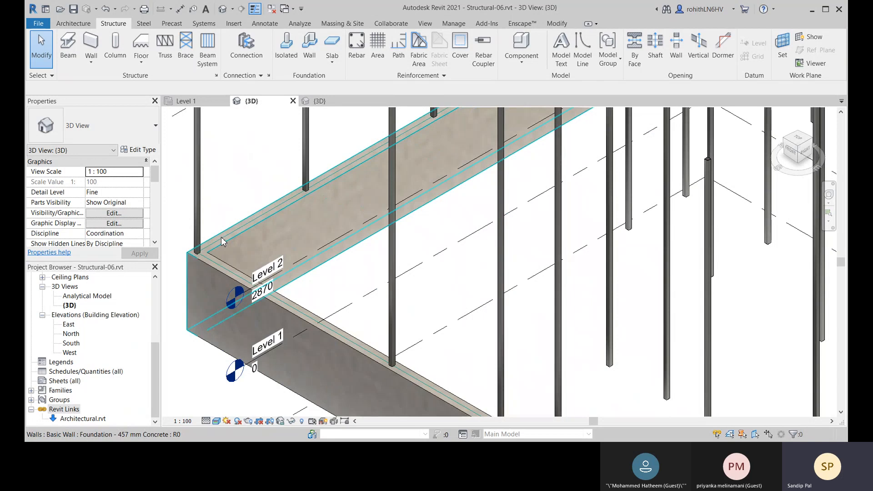
middle_drag(259, 275, 337, 215)
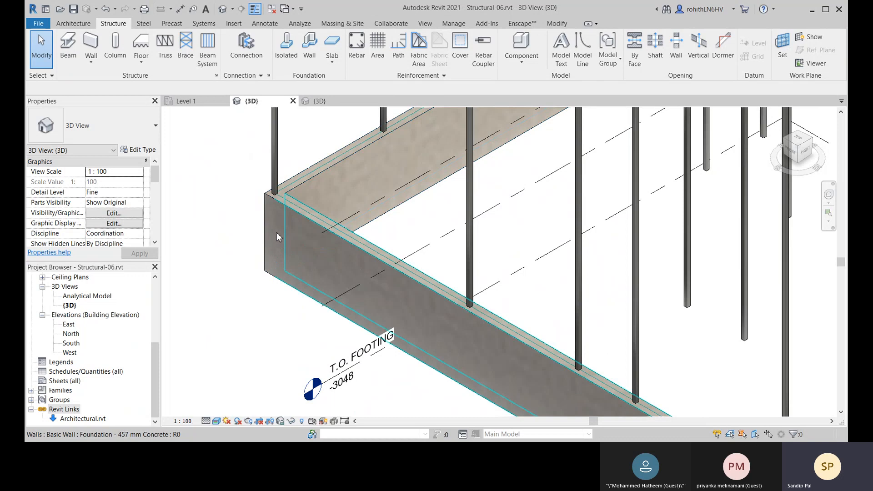
click(311, 51)
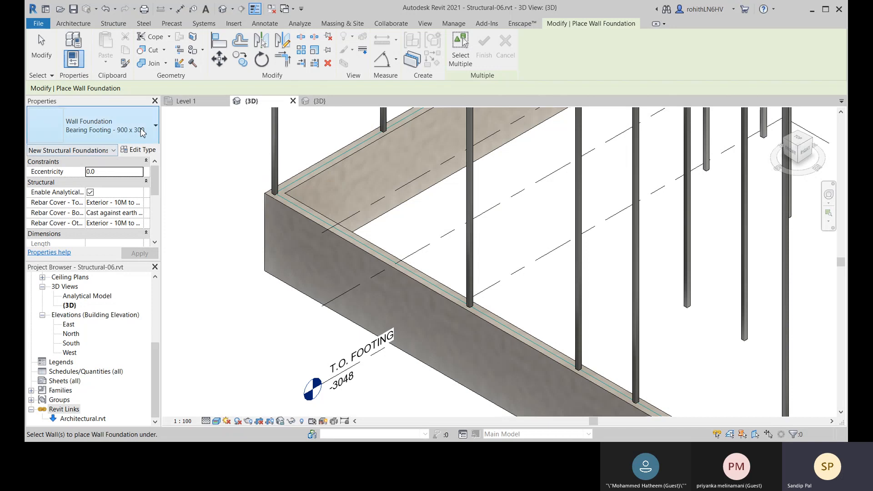
click(100, 126)
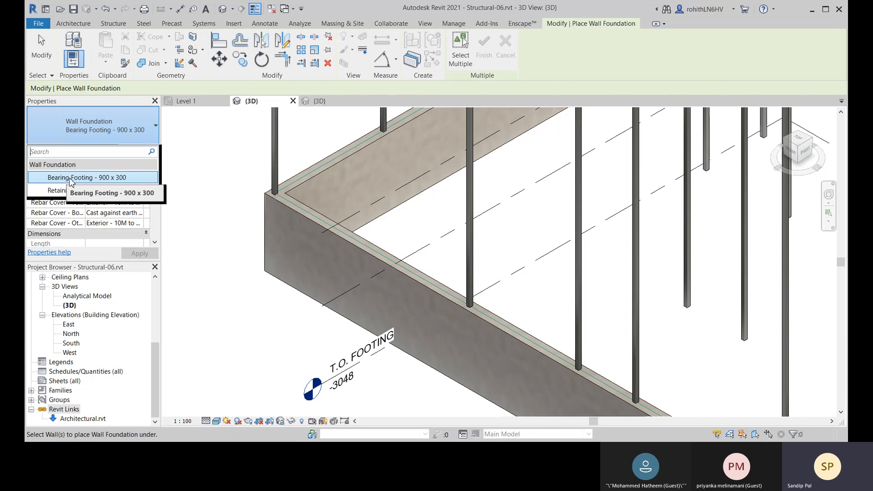
click(146, 139)
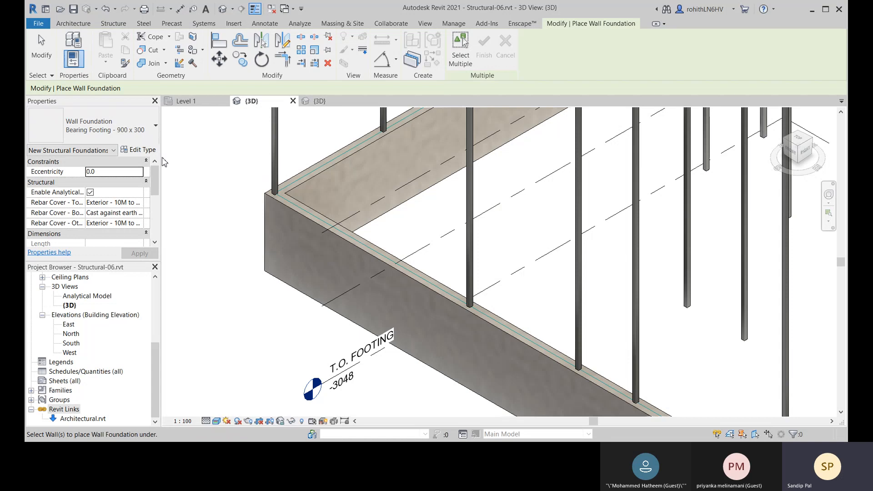
- Duplicate the wall foundation type under the name Bearing Footing - 762 X 305
click(134, 151)
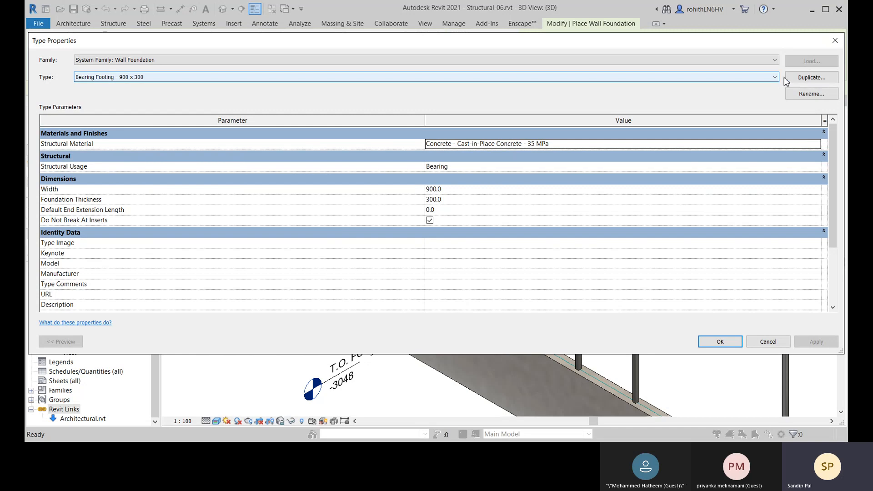
click(809, 80)
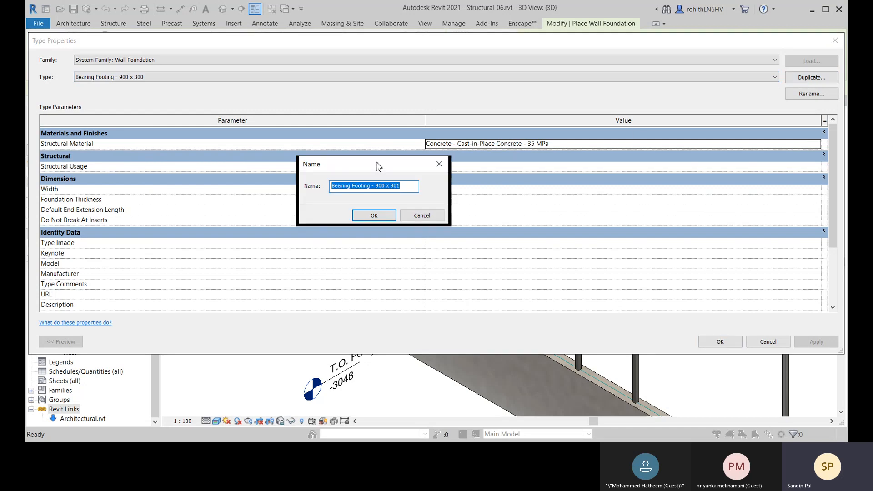
drag(377, 163, 339, 159)
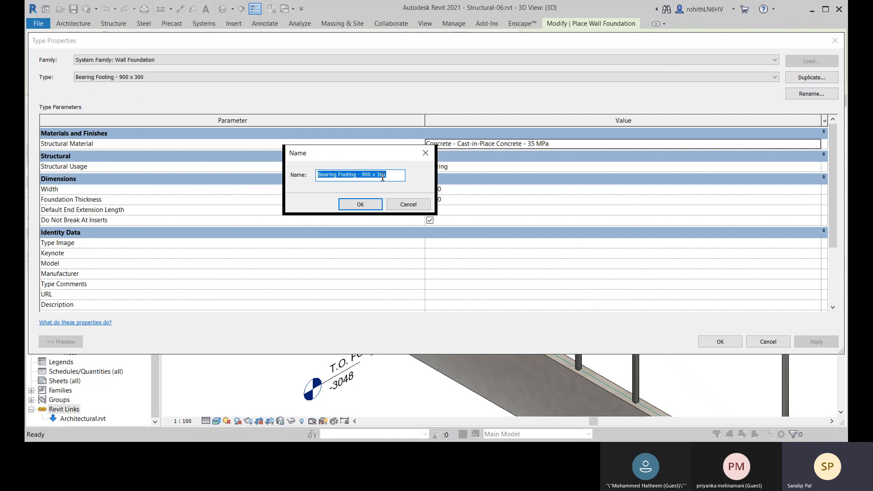
drag(387, 175, 376, 177)
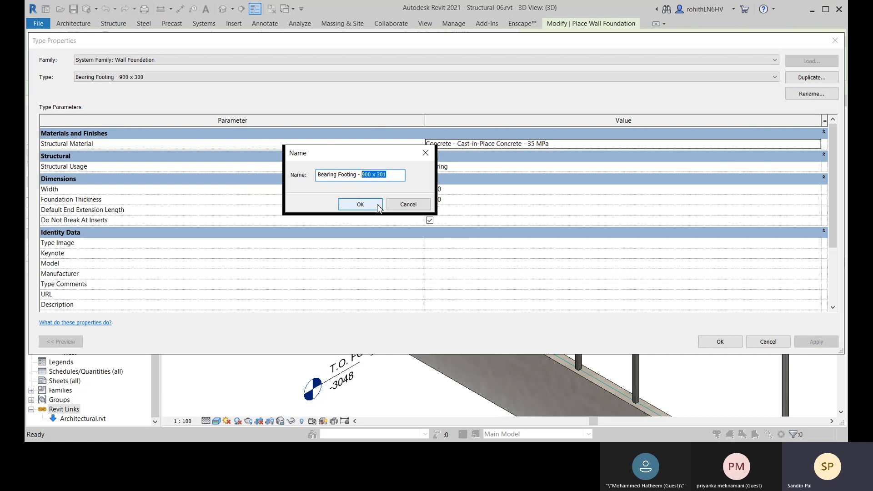
text(762)
click(373, 206)
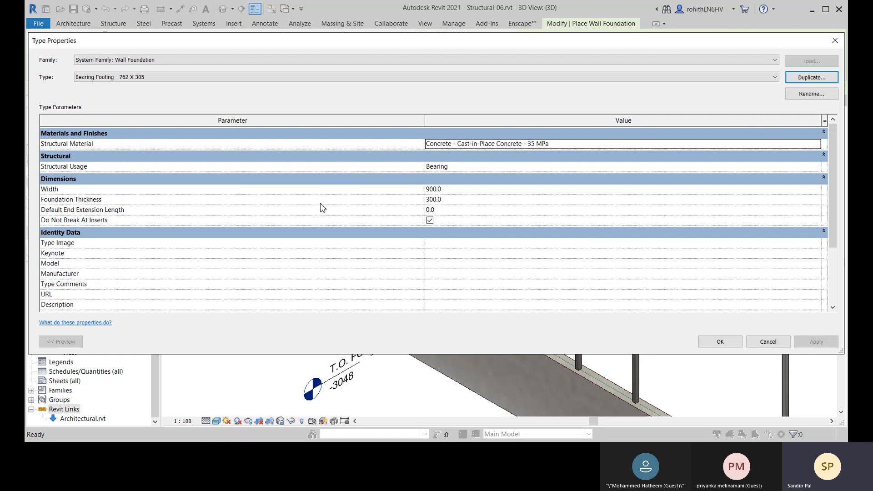
- Set the new footing type's width to 762 and foundation thickness to 305, and accept the type properties
click(463, 189)
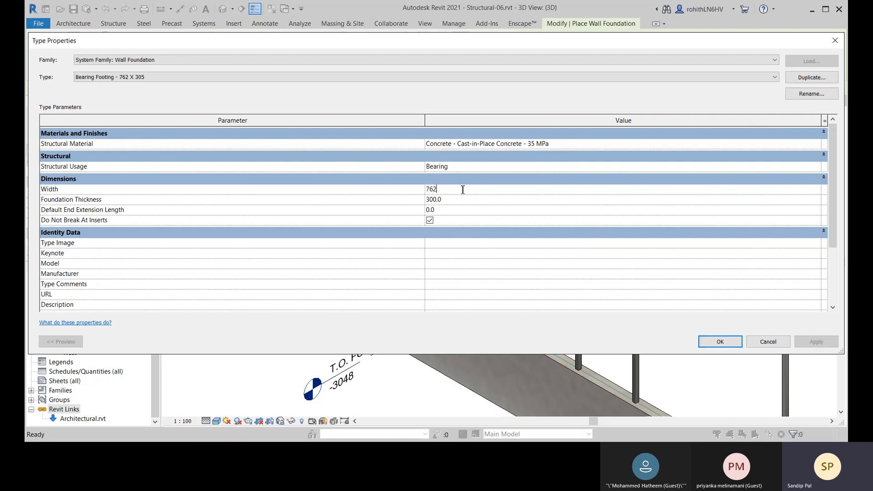
click(455, 199)
key(Return)
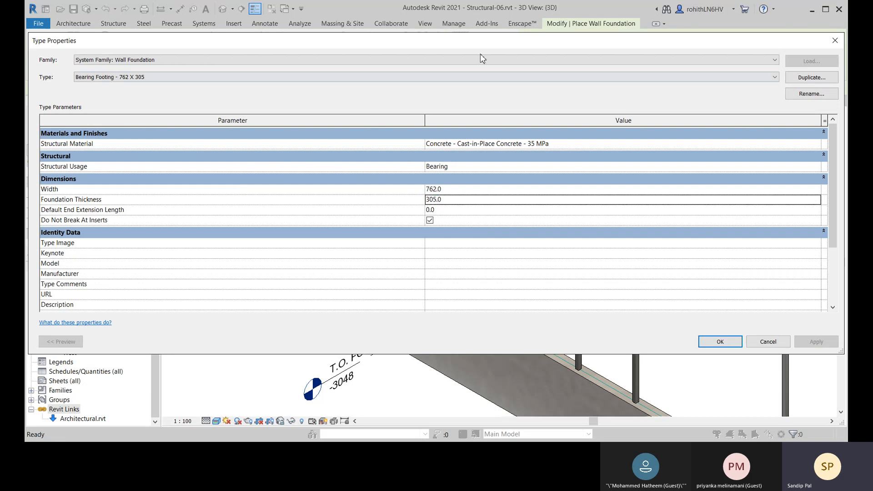
drag(460, 49, 358, 17)
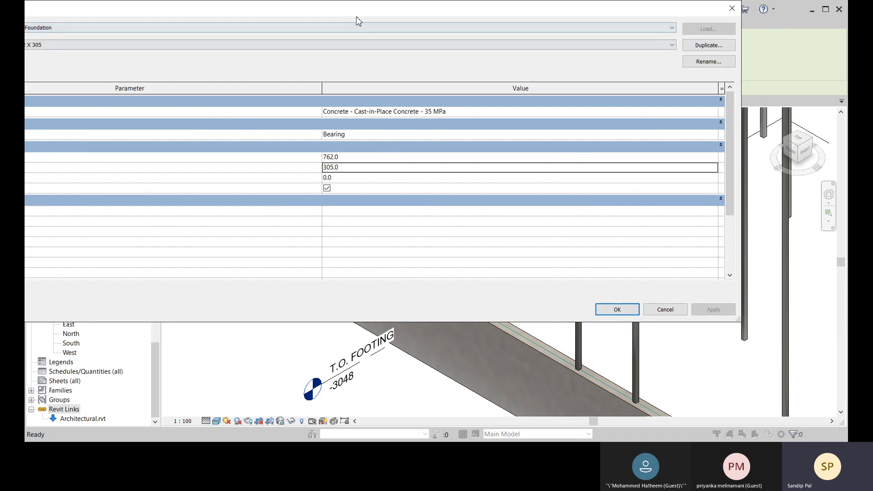
drag(357, 17, 480, 62)
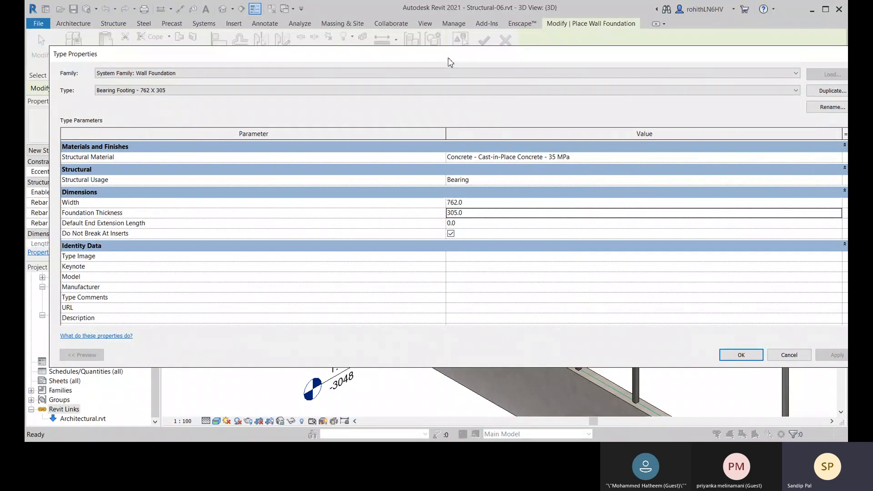
drag(449, 60, 329, 15)
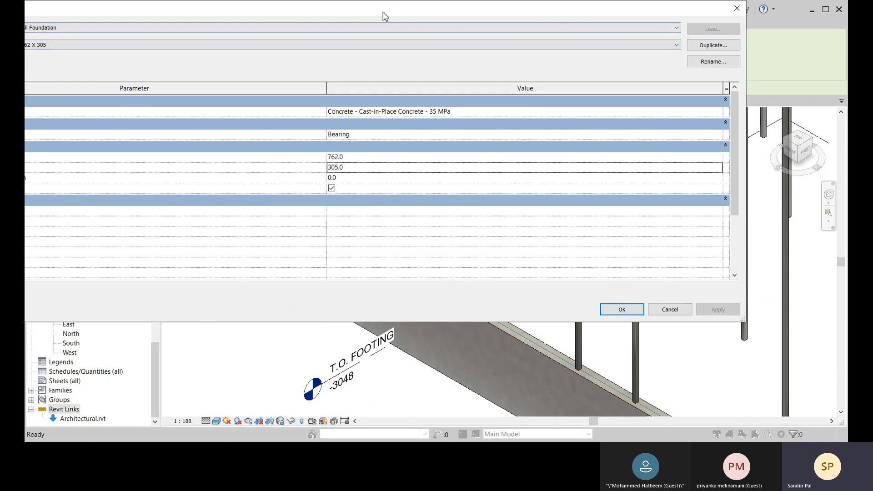
drag(385, 16, 453, 16)
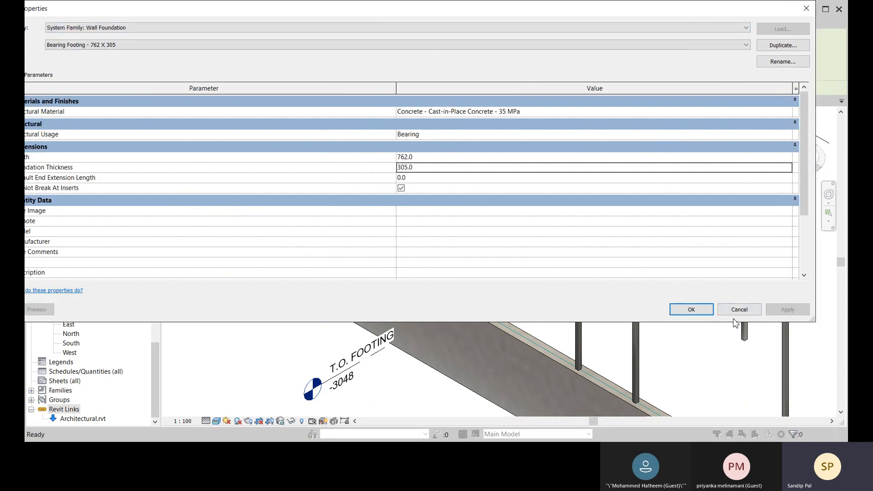
click(692, 308)
- Place the Bearing Footing - 762 X 305 under the west foundation wall and end the placement
click(331, 268)
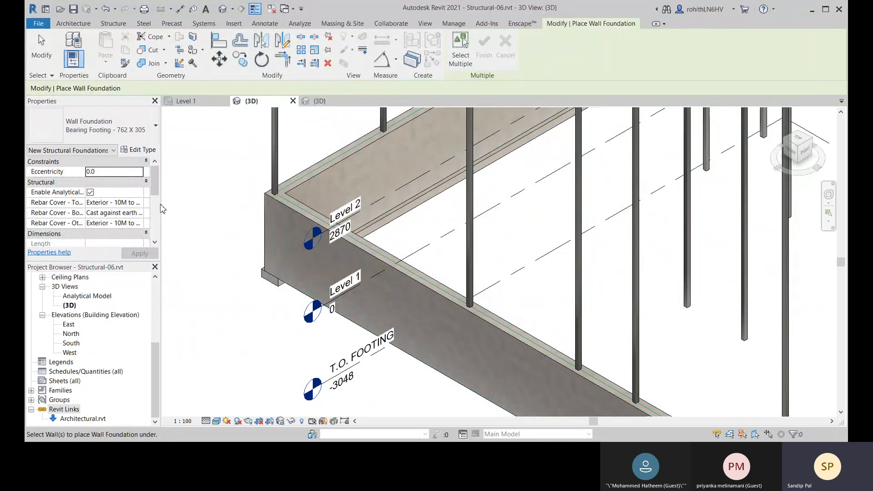
scroll(282, 291, up, 2)
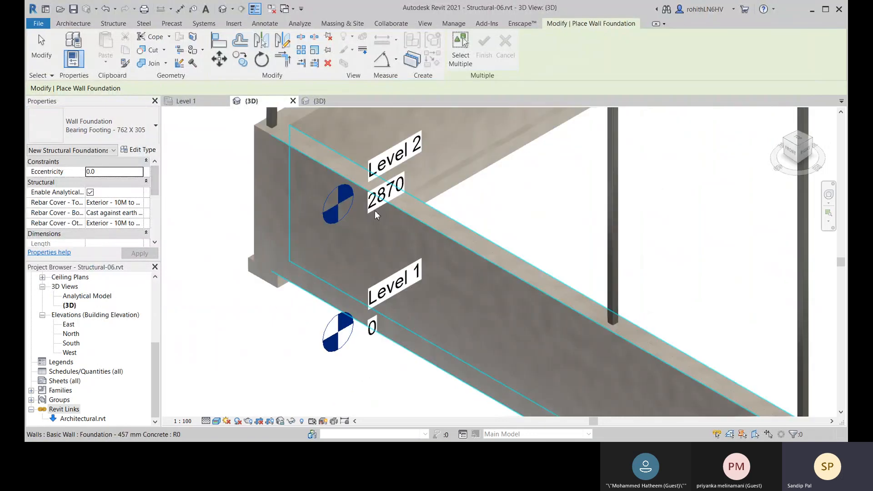
scroll(480, 175, down, 4)
middle_drag(478, 175, 358, 264)
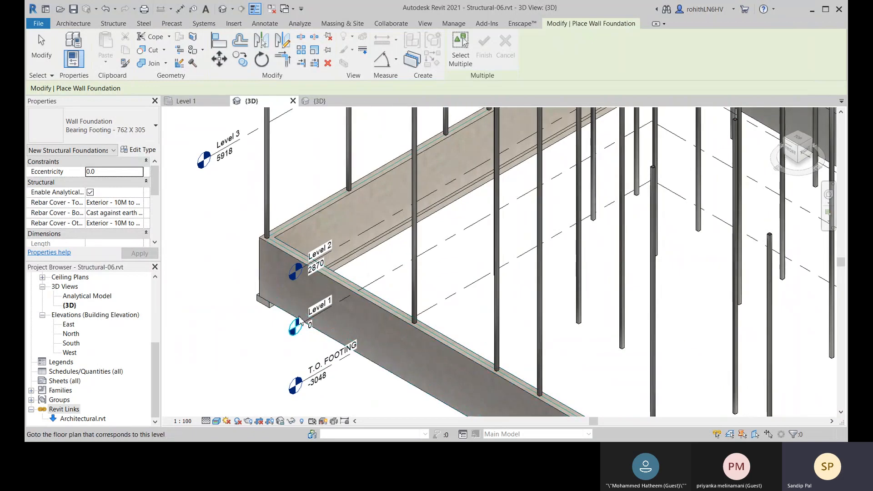
key(Escape)
scroll(301, 321, up, 1)
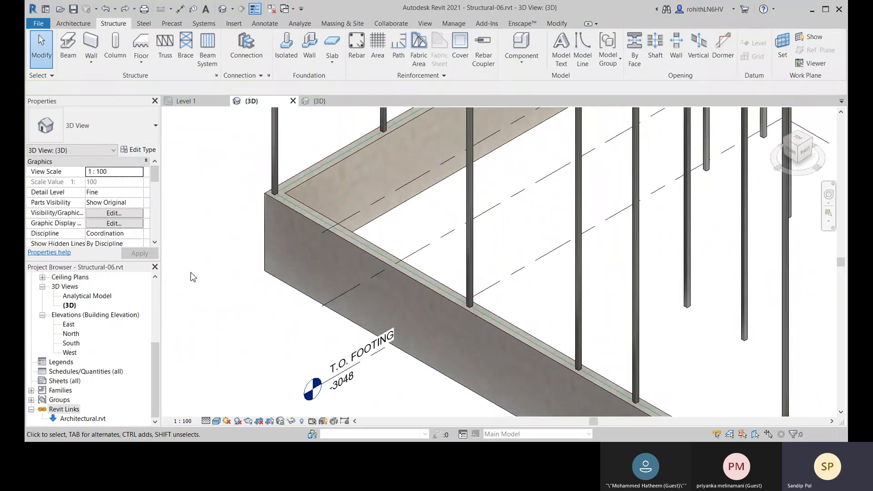
- Check the west foundation wall's base constraint and the material of its structure layer, leaving the type unchanged
click(320, 174)
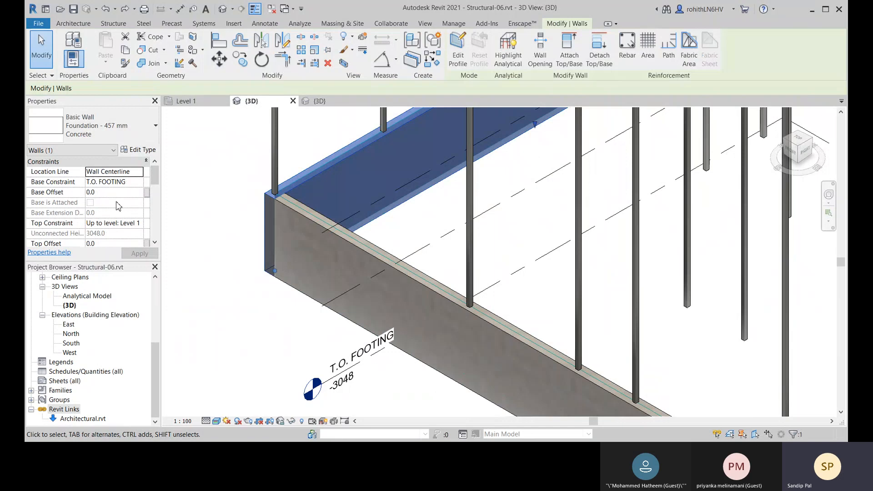
key(Escape)
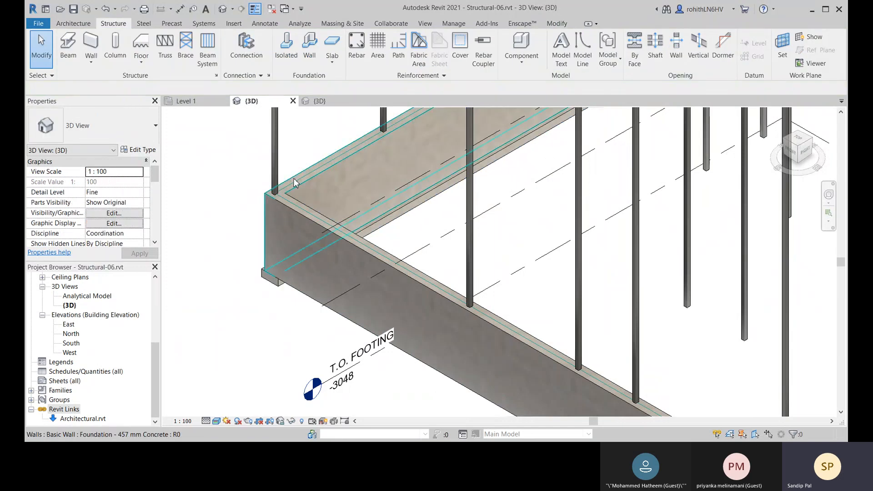
click(342, 168)
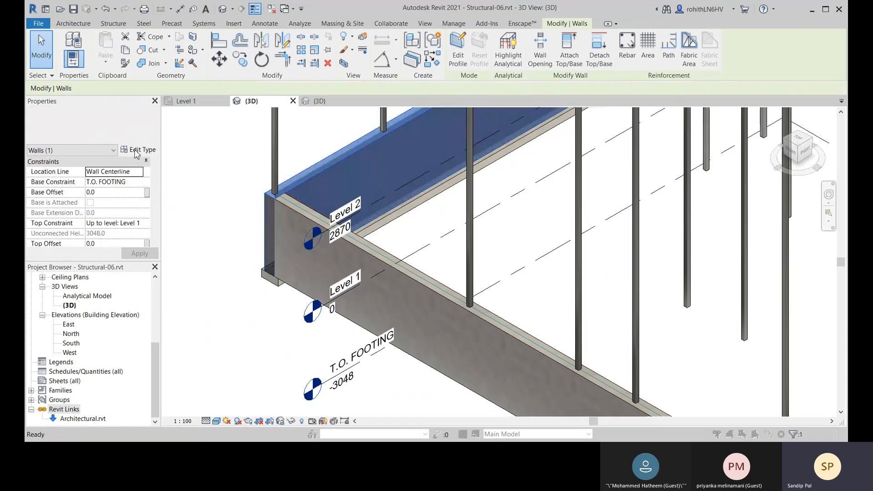
click(136, 154)
click(569, 172)
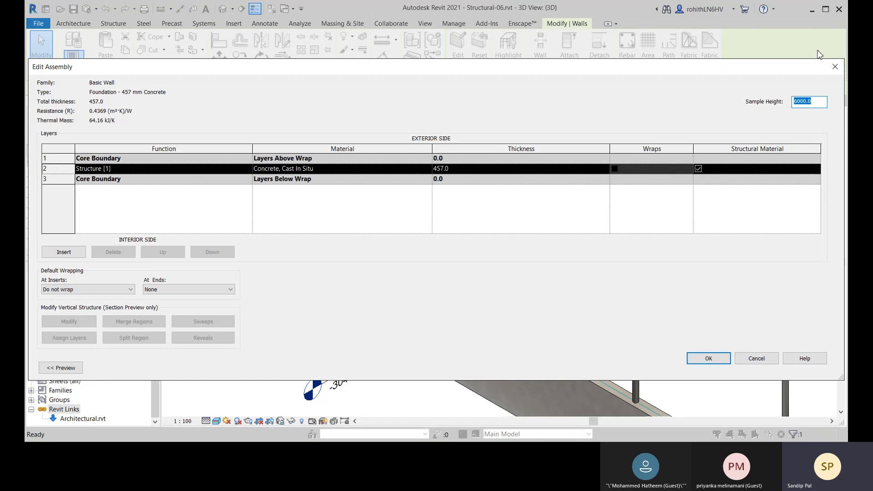
click(835, 67)
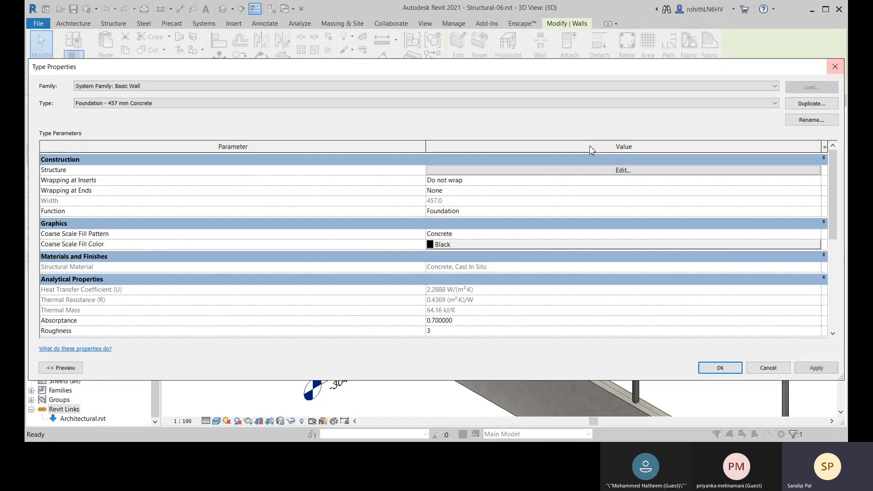
click(836, 67)
click(215, 298)
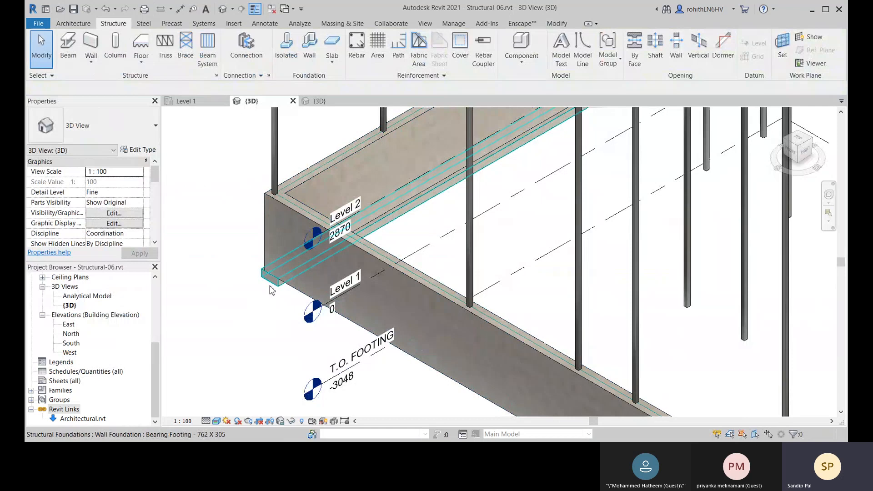
- Set the structural material of the Bearing Footing - 762 X 305 type to Concrete, Cast In Situ and accept the type properties
click(272, 290)
click(137, 149)
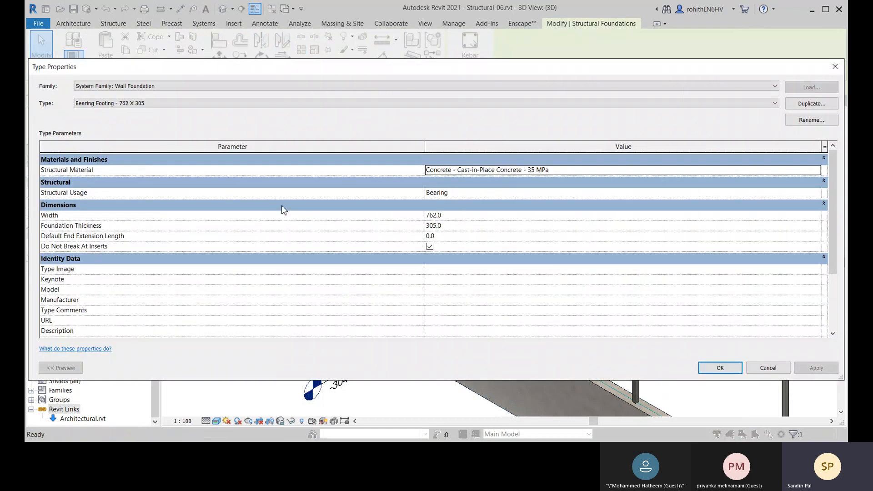
click(631, 171)
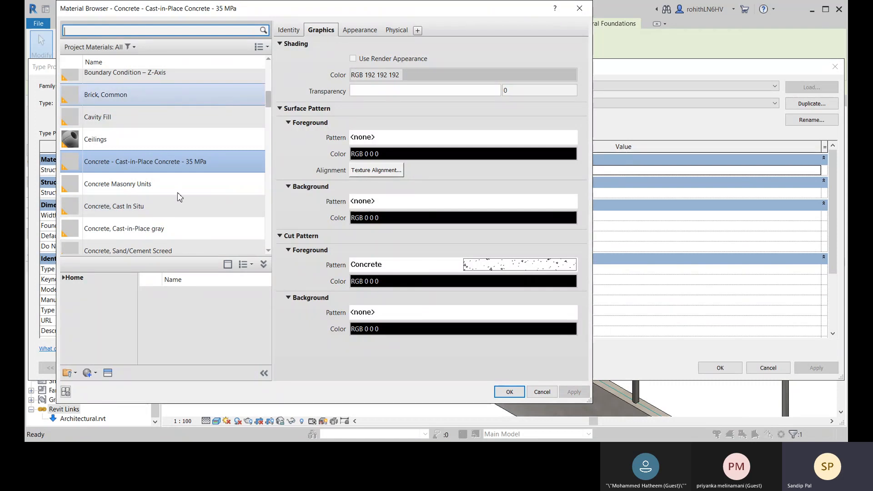
scroll(177, 214, down, 1)
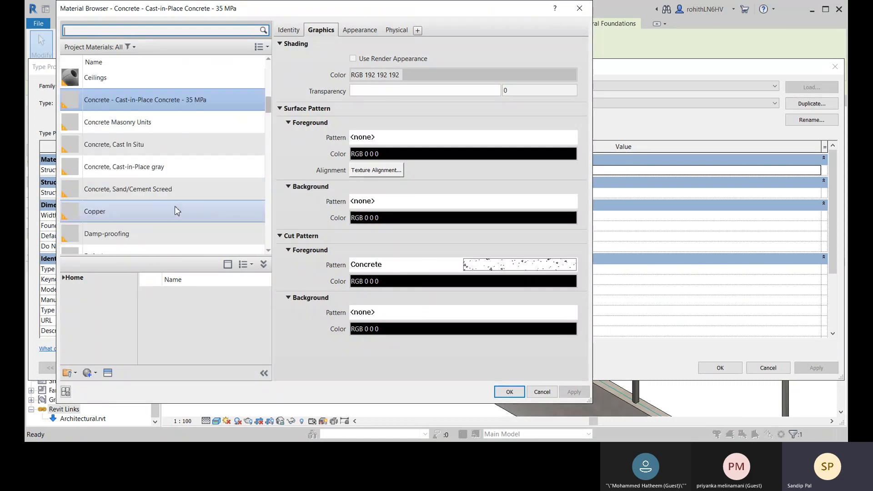
click(138, 147)
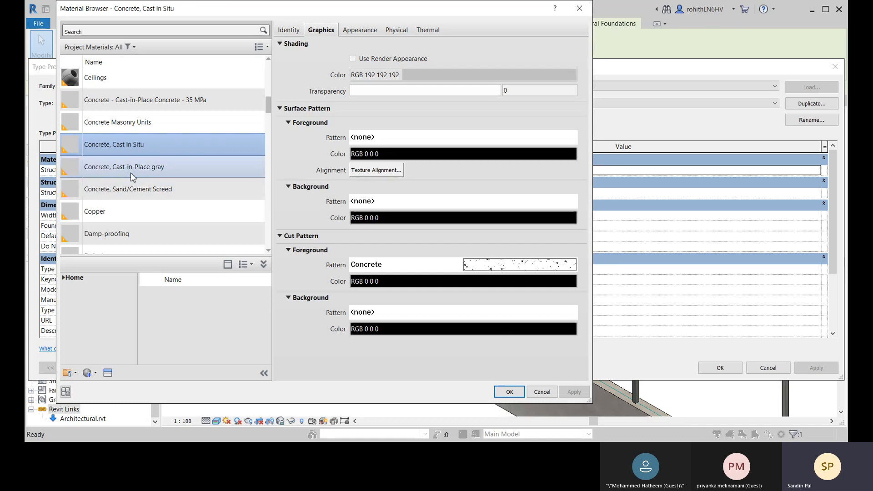
click(508, 391)
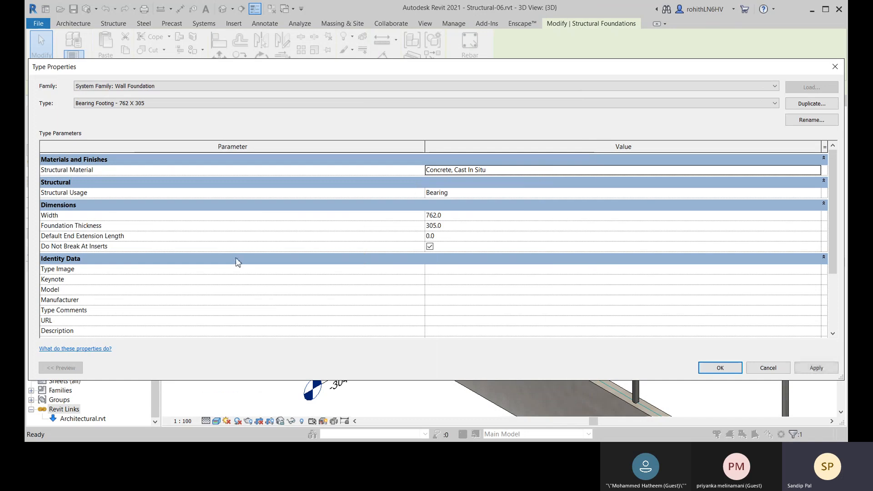
drag(656, 66, 541, 9)
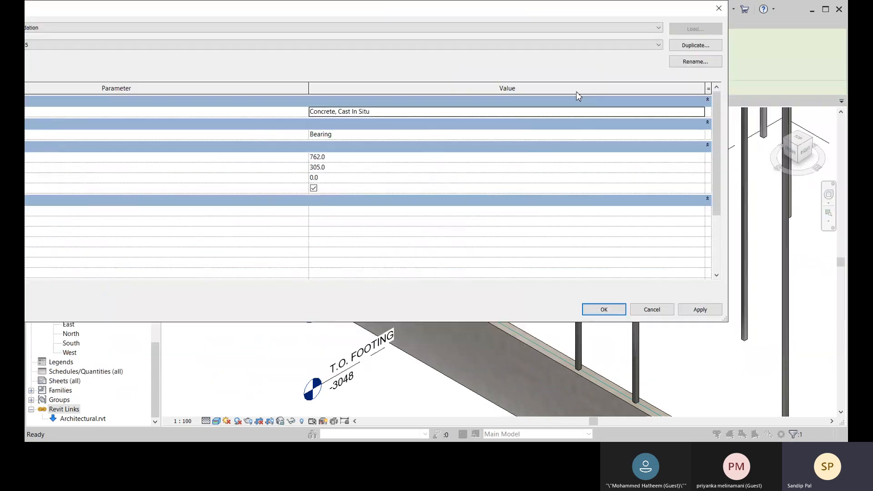
click(605, 312)
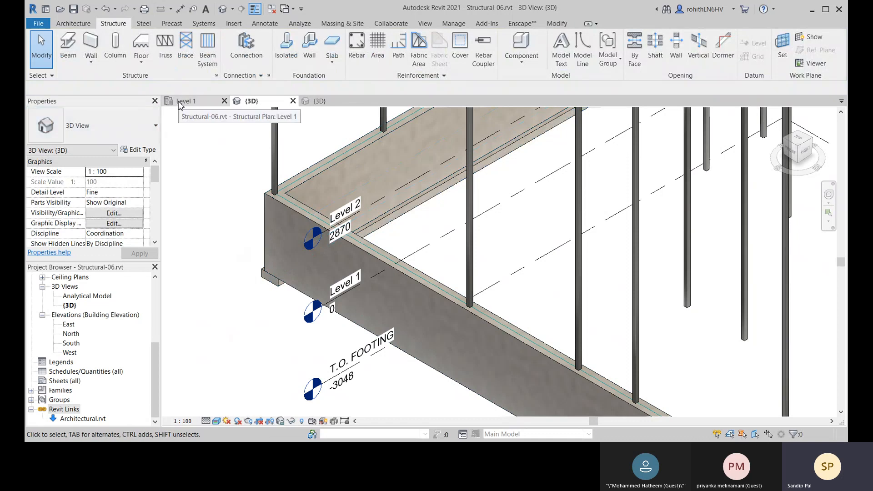
- In the T.O. FOOTING structural plan, select the bearing footing under the west foundation wall, review its properties, and delete it
scroll(117, 343, up, 5)
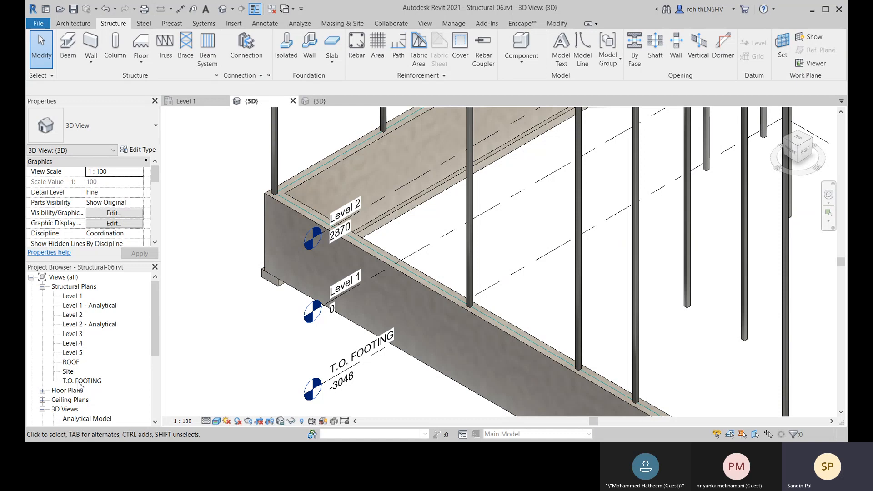
double_click(81, 382)
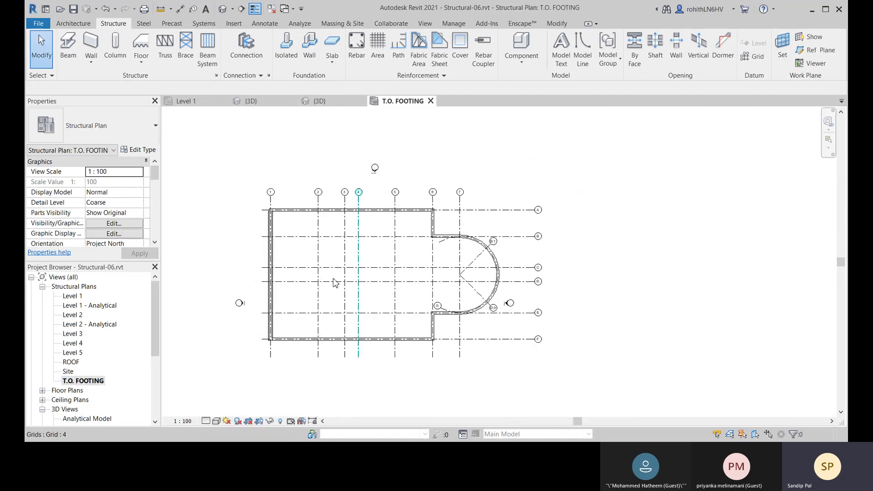
scroll(272, 227, up, 7)
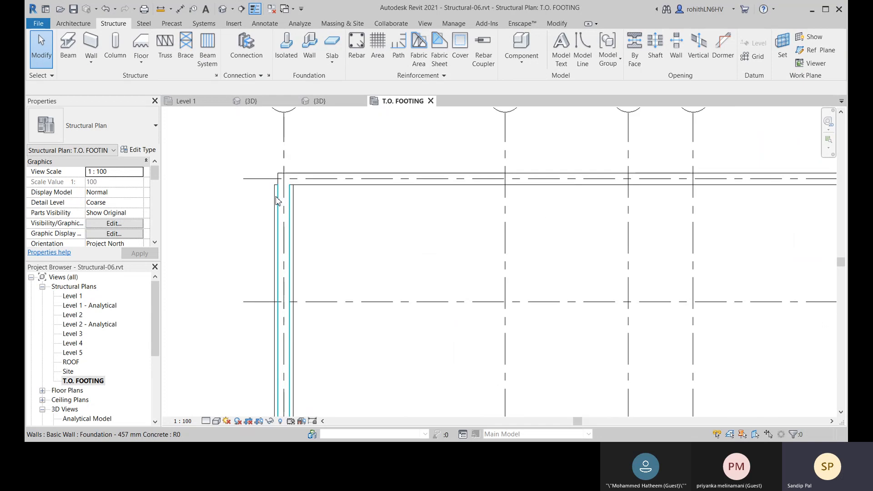
click(275, 201)
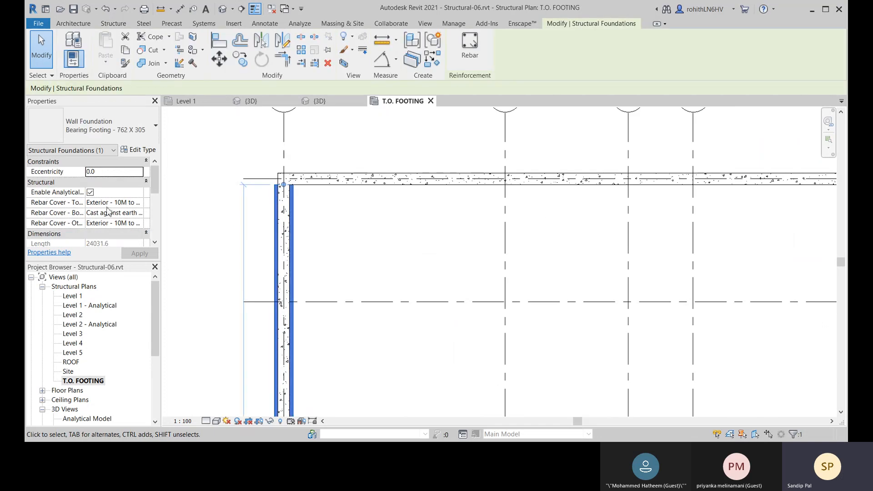
scroll(96, 182, down, 2)
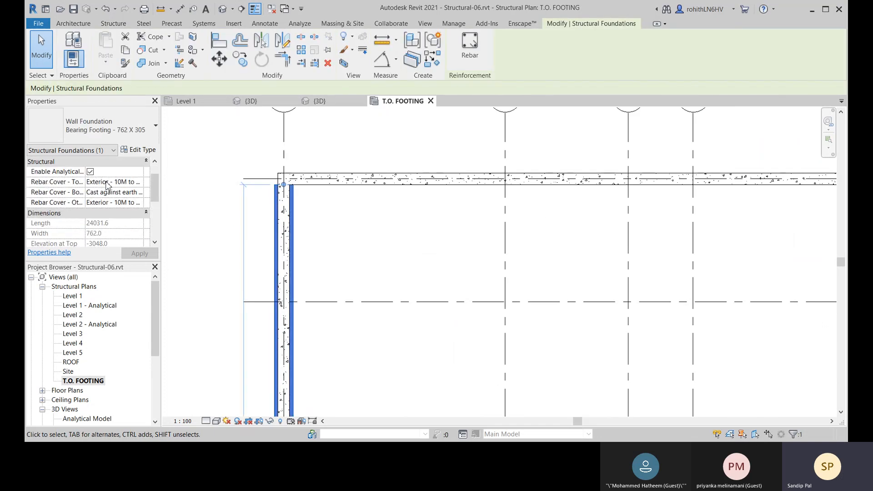
scroll(124, 224, down, 4)
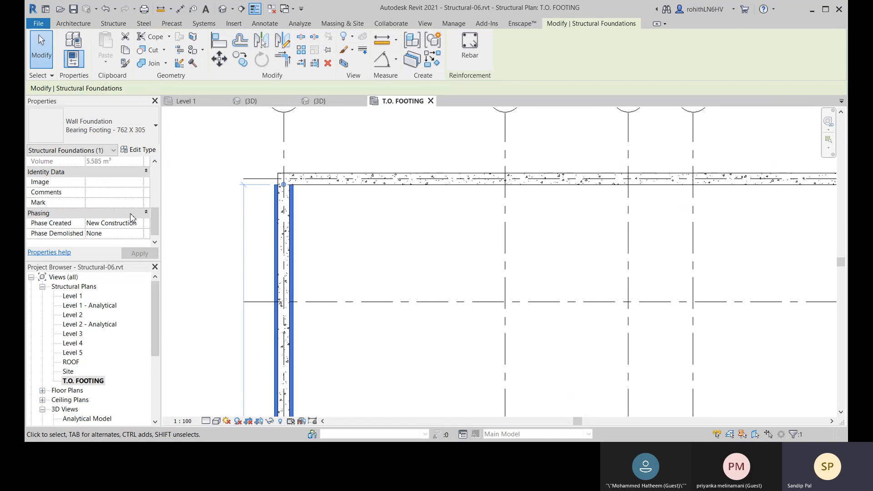
click(218, 233)
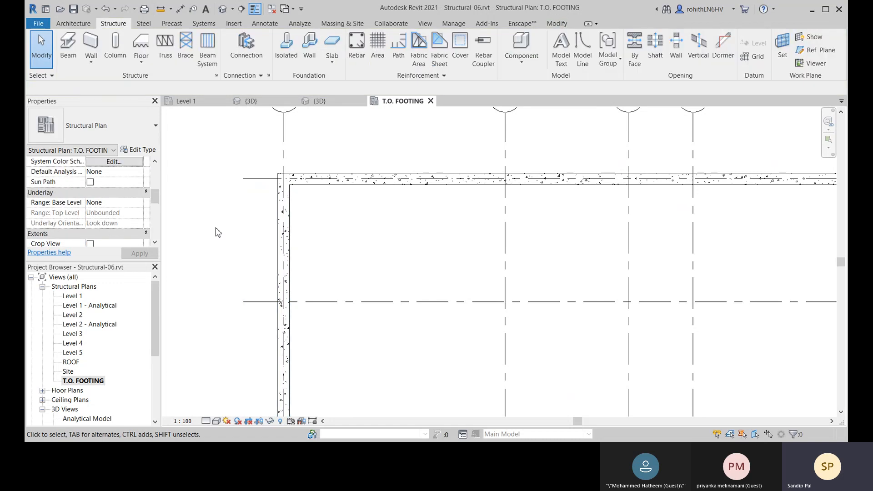
- Place Bearing Footing - 762 X 305 wall foundations under the west wall on grid 1 and the north wall on grid A
click(309, 45)
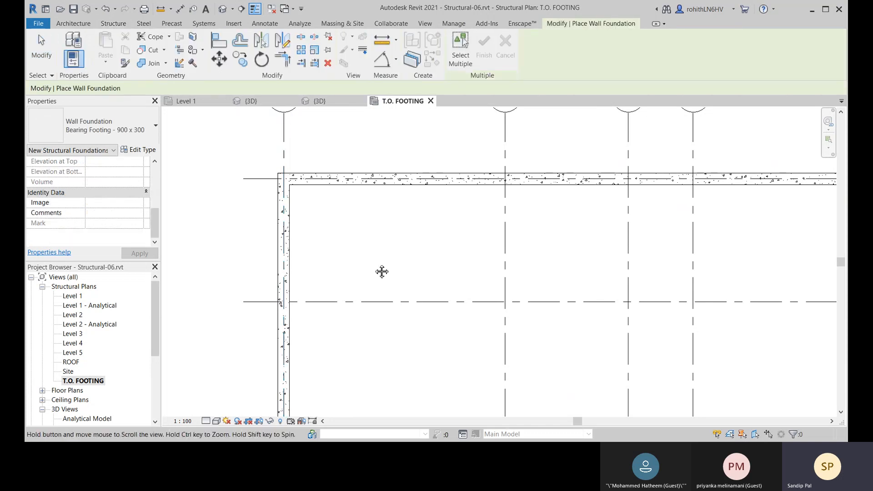
middle_drag(338, 273, 292, 292)
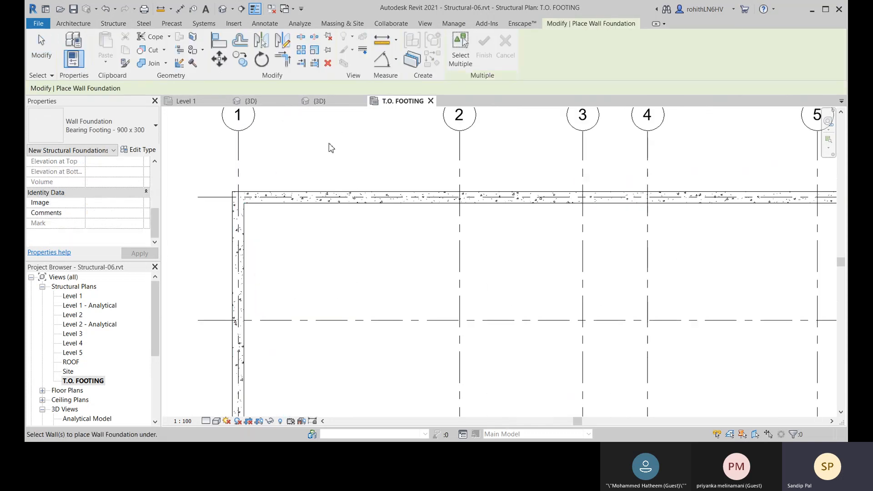
middle_drag(331, 148, 388, 136)
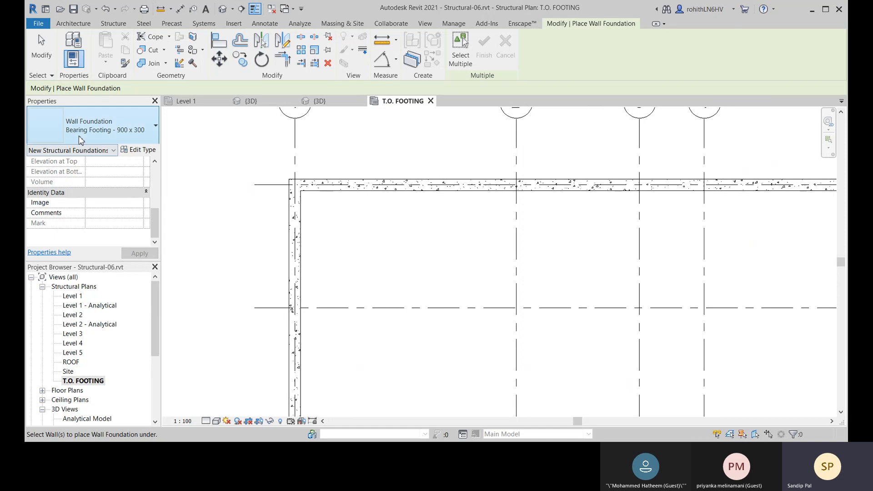
click(142, 136)
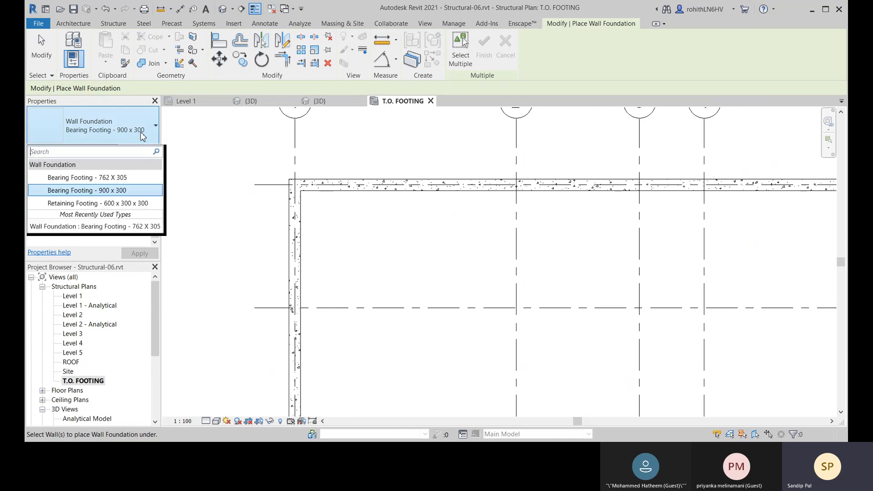
click(112, 179)
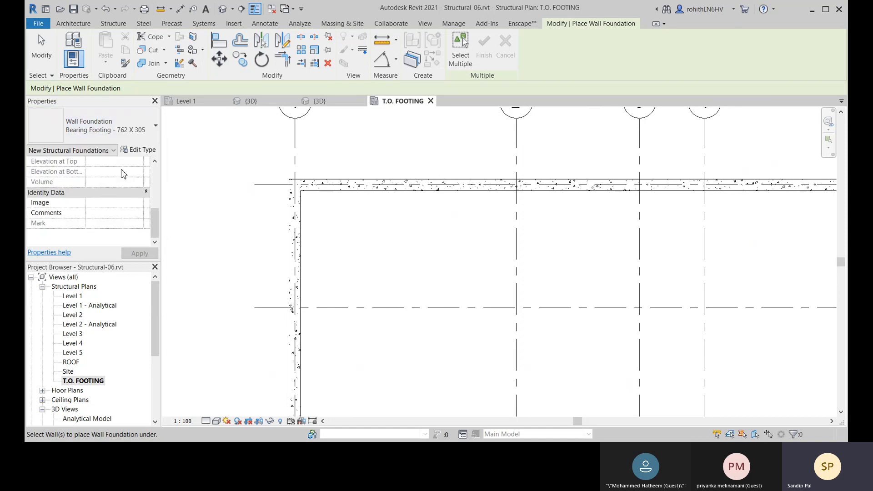
click(297, 217)
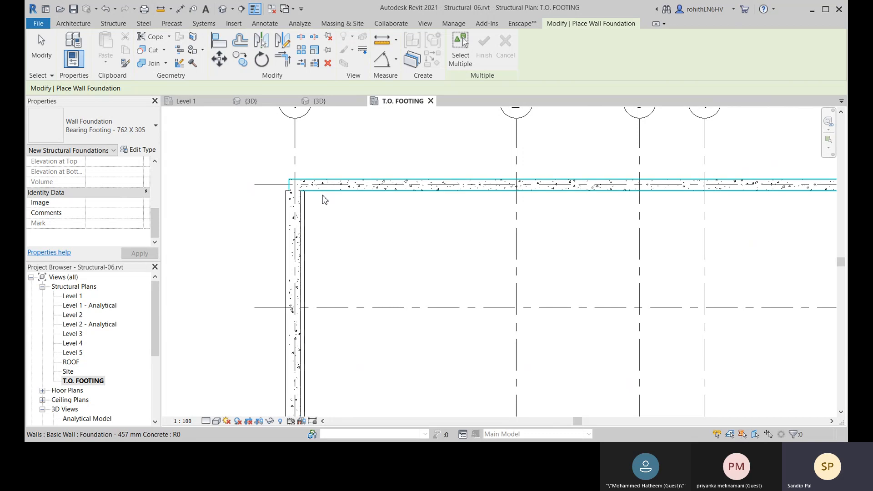
click(320, 189)
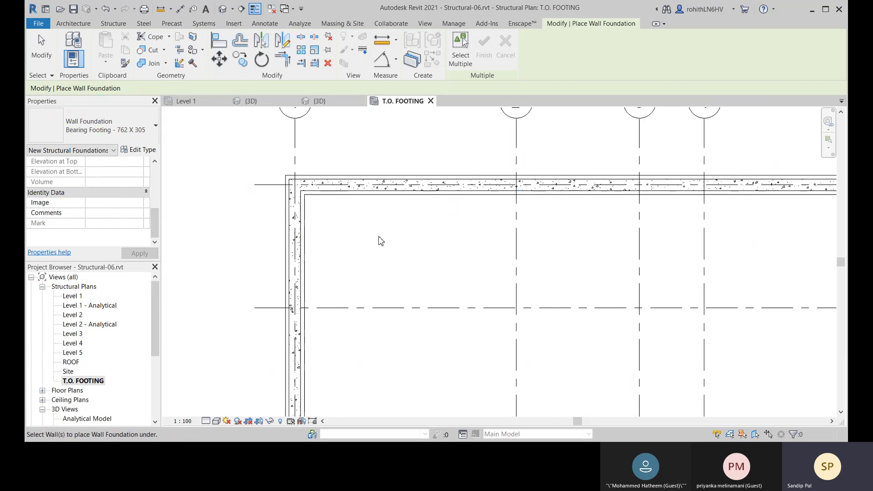
- Add the same bearing footing under the short wall on grid 6 between grids A and B and the adjoining short wall on grid B
scroll(384, 243, down, 2)
middle_drag(392, 244, 129, 241)
scroll(589, 219, up, 2)
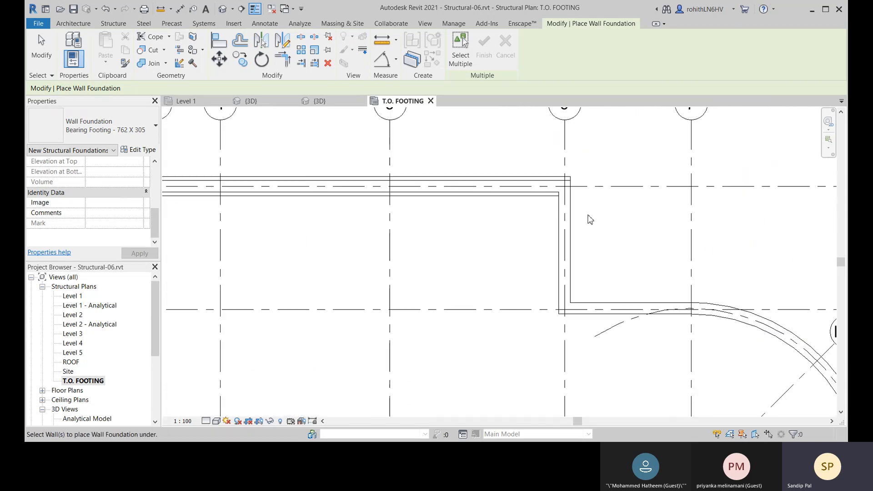
click(575, 221)
middle_drag(594, 244, 392, 199)
click(522, 220)
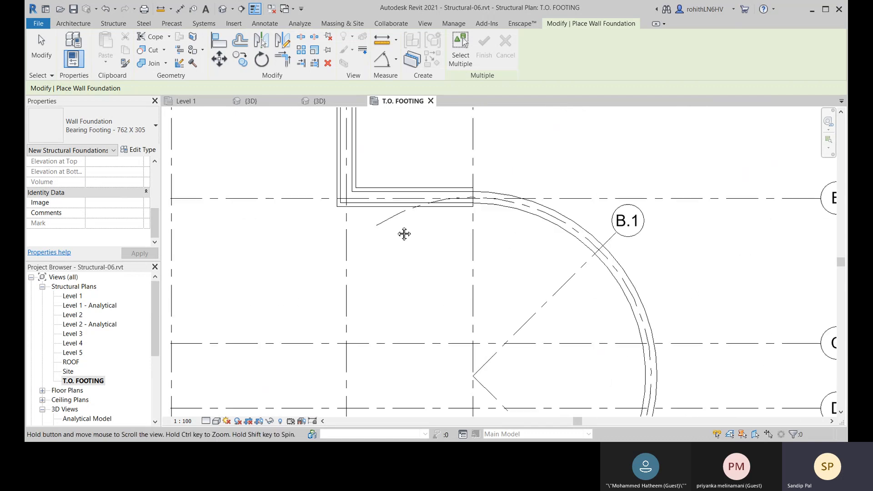
- Add the bearing footing under the curved foundation wall between grids B and E
click(544, 210)
middle_drag(502, 206, 492, 141)
scroll(579, 313, down, 1)
middle_drag(578, 314, 552, 191)
middle_drag(524, 291, 558, 232)
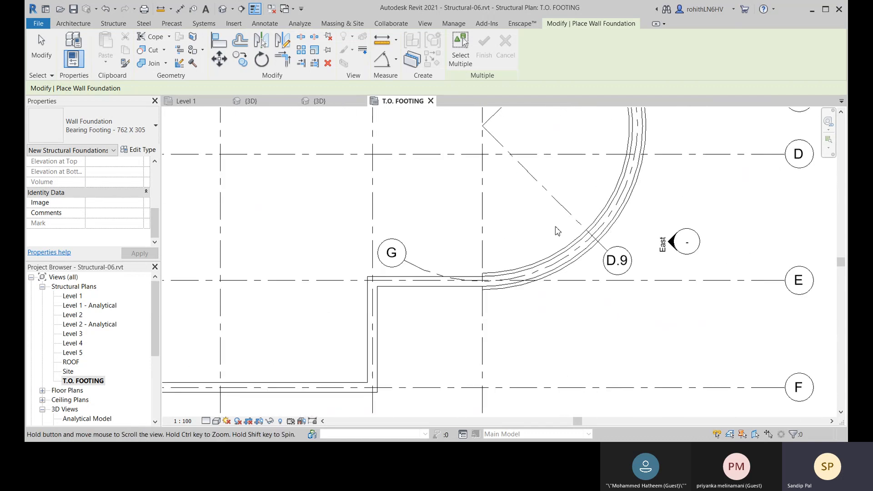
- Add the bearing footing under the short walls on grids E and 6 and the south wall on grid F, and end the placement
click(423, 290)
middle_drag(398, 327, 459, 232)
click(386, 291)
scroll(380, 298, down, 3)
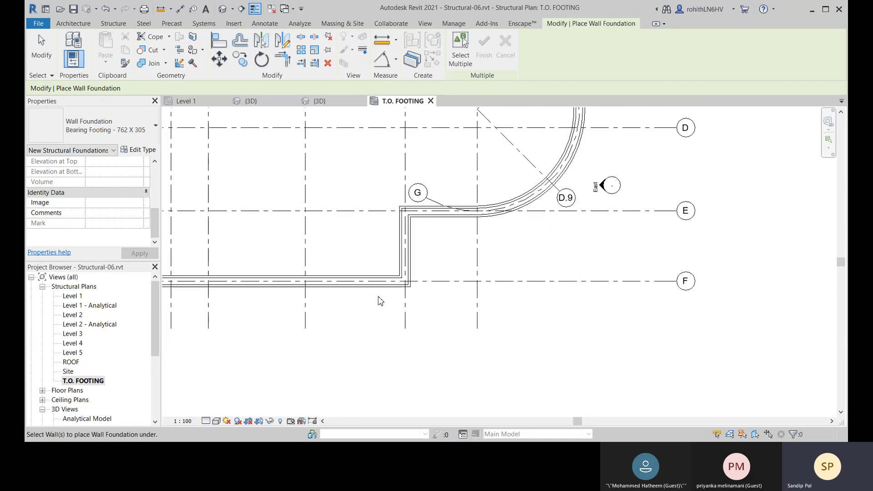
middle_drag(347, 327, 526, 343)
middle_drag(410, 295, 365, 340)
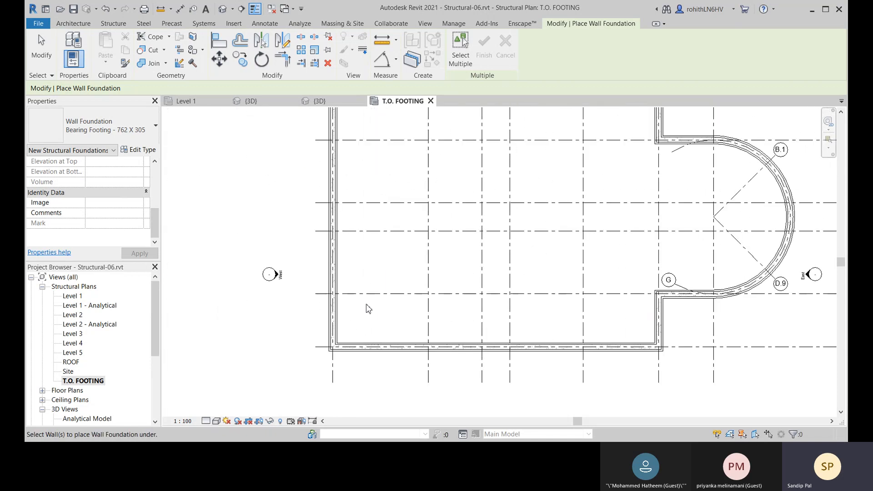
key(Escape)
key(Escape)
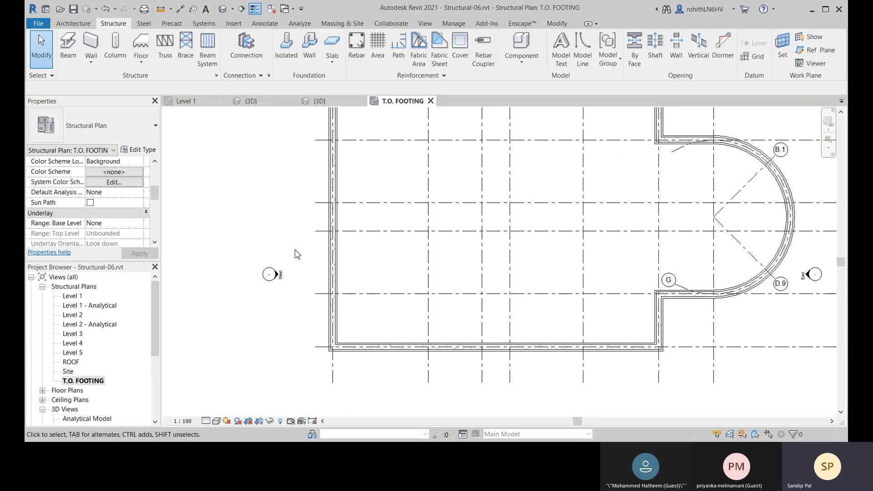
- Examine in the 3D view, including from the right side, how the bearing footings sit beneath the foundation walls at the corner
middle_drag(296, 253, 265, 274)
click(248, 101)
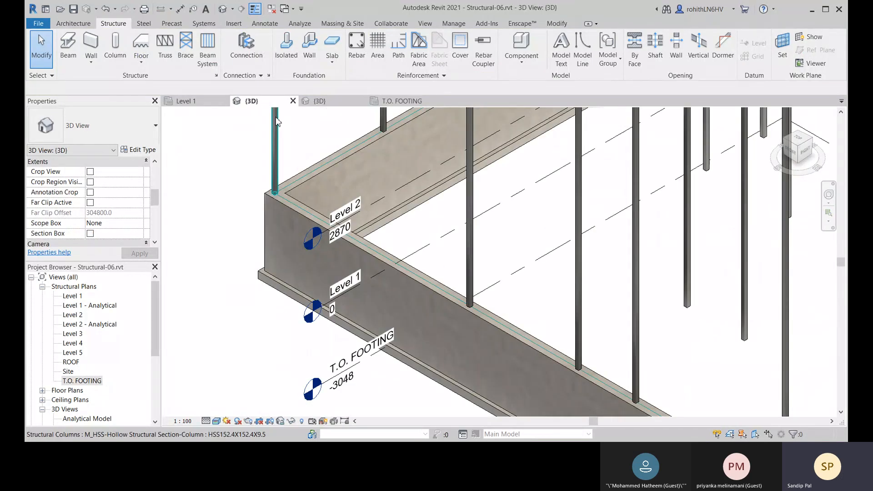
scroll(288, 249, up, 4)
scroll(285, 239, up, 2)
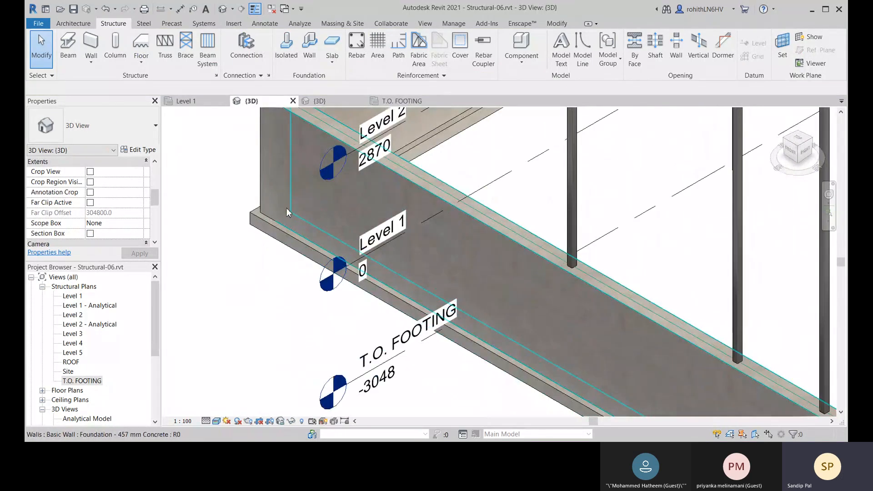
scroll(287, 213, up, 2)
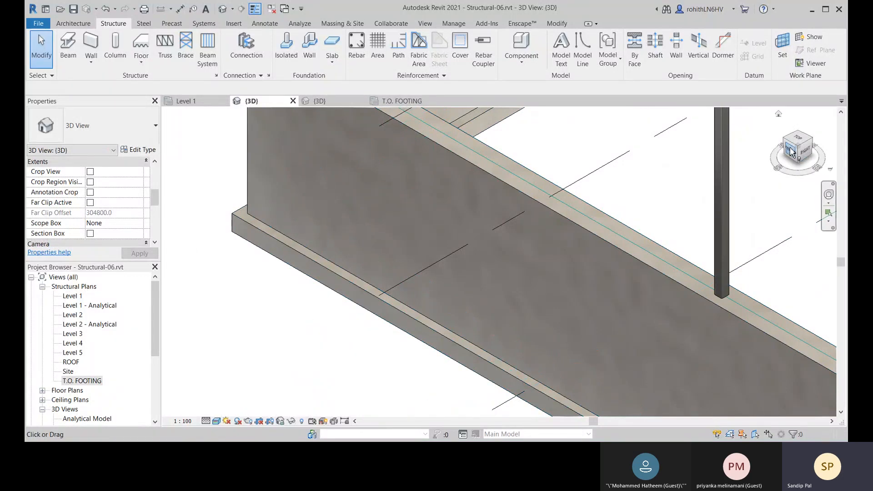
click(806, 151)
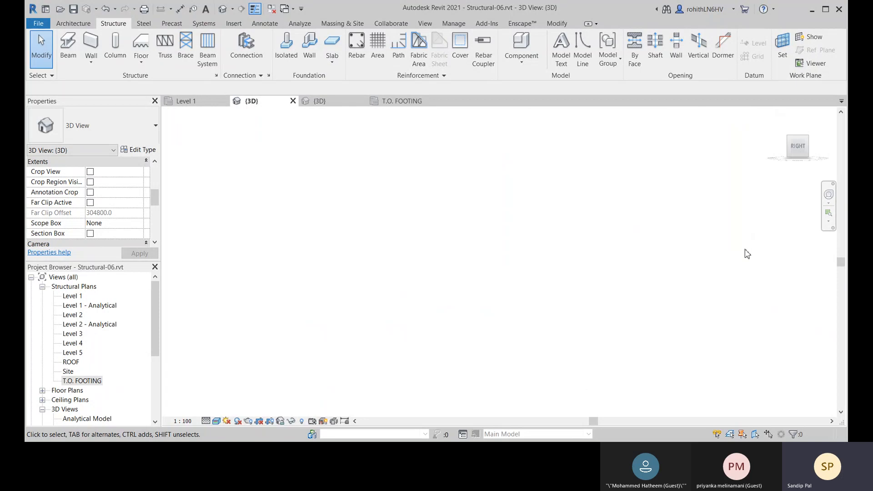
scroll(565, 306, up, 5)
scroll(568, 310, up, 5)
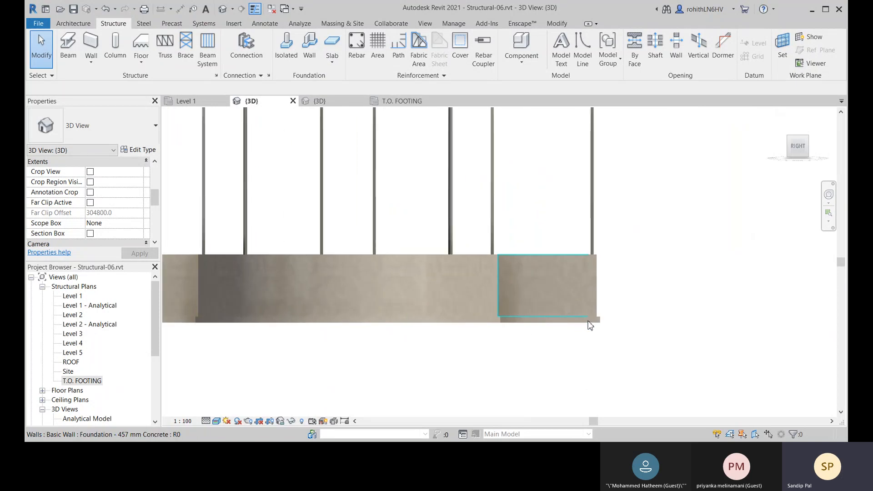
click(605, 320)
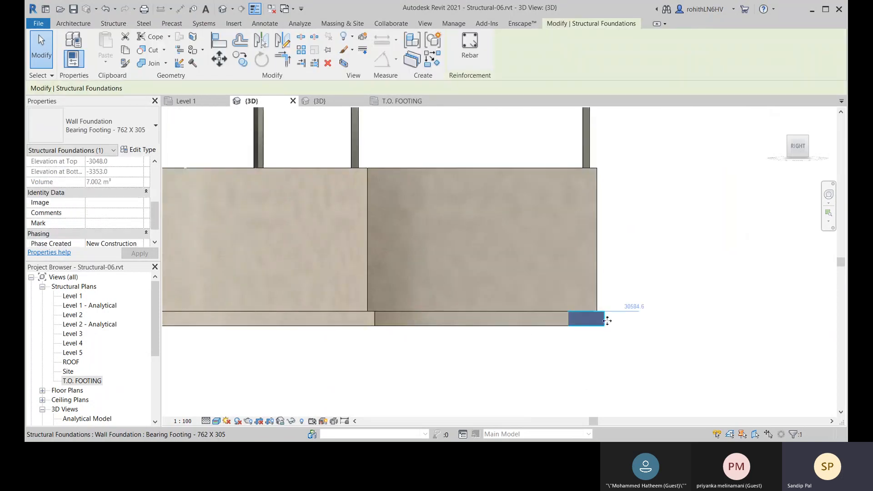
click(596, 276)
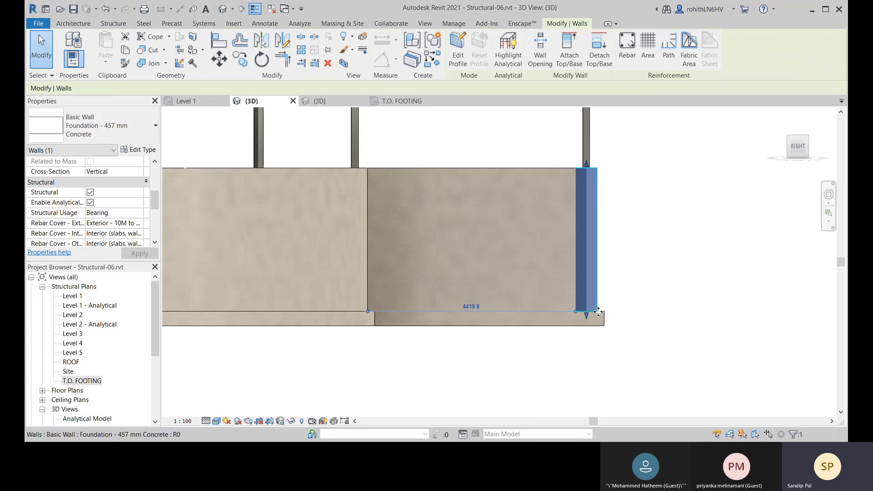
click(749, 243)
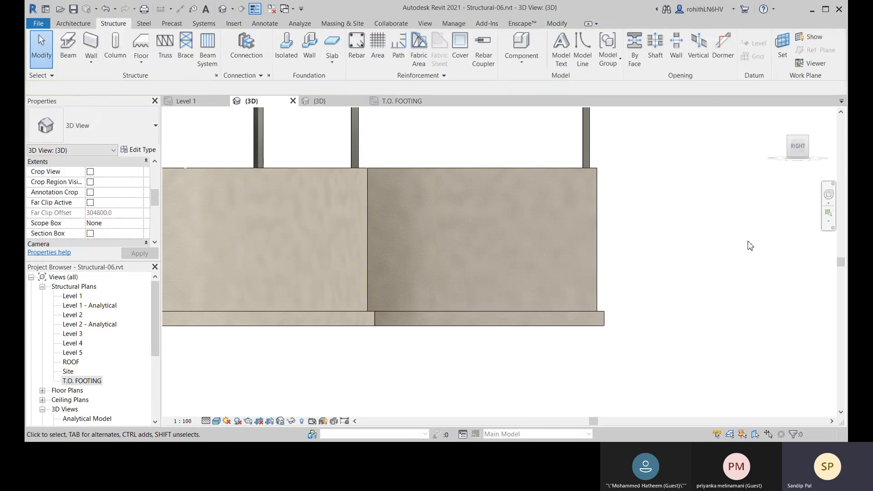
- Examine the steel columns and foundation walls in the 3D view, including where the columns meet the tops of the walls at the corners
click(787, 135)
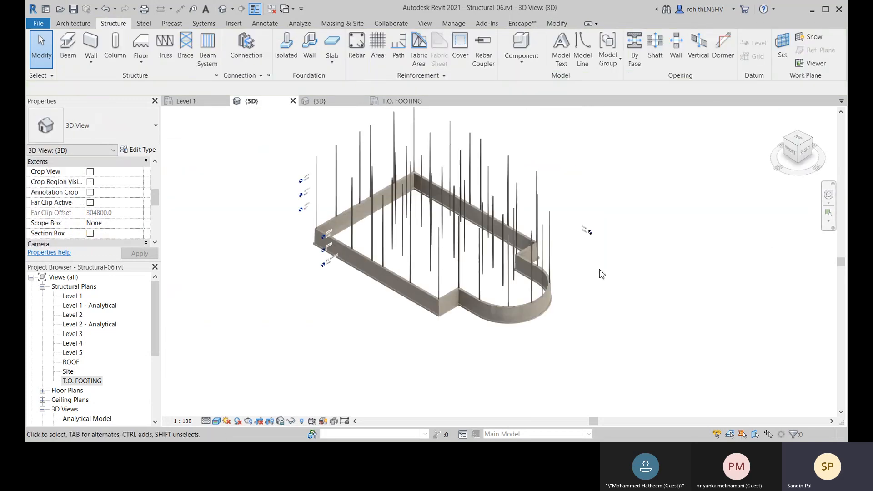
scroll(616, 332, up, 4)
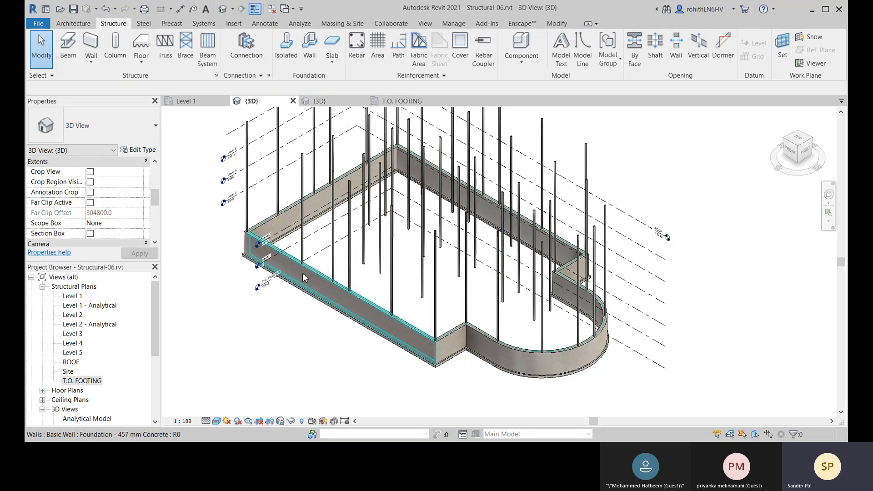
scroll(279, 325, up, 3)
scroll(280, 325, up, 4)
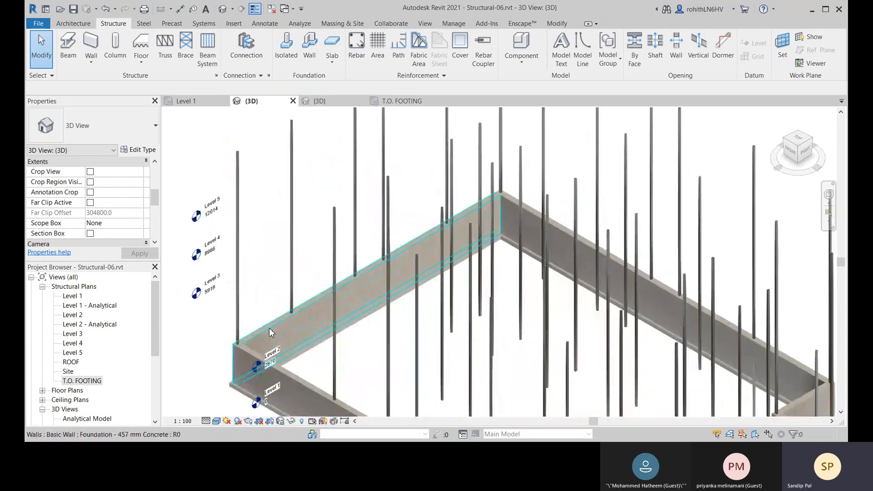
scroll(259, 300, up, 5)
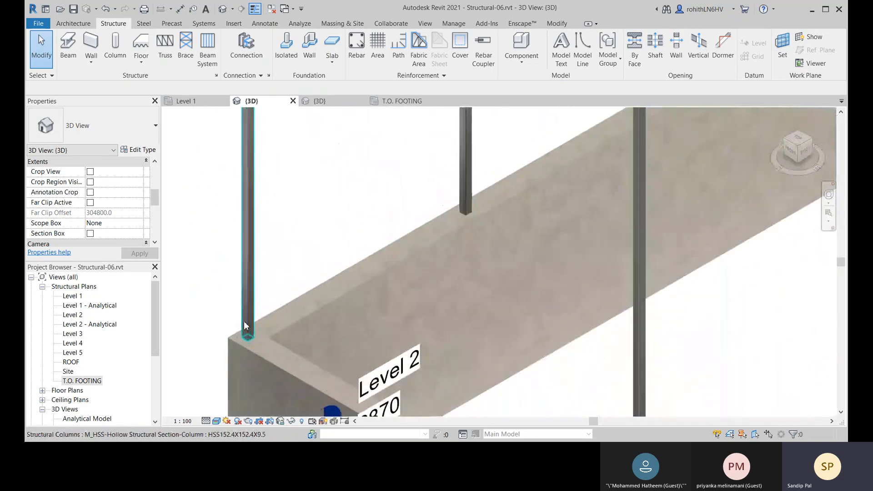
scroll(249, 323, down, 4)
scroll(337, 314, down, 2)
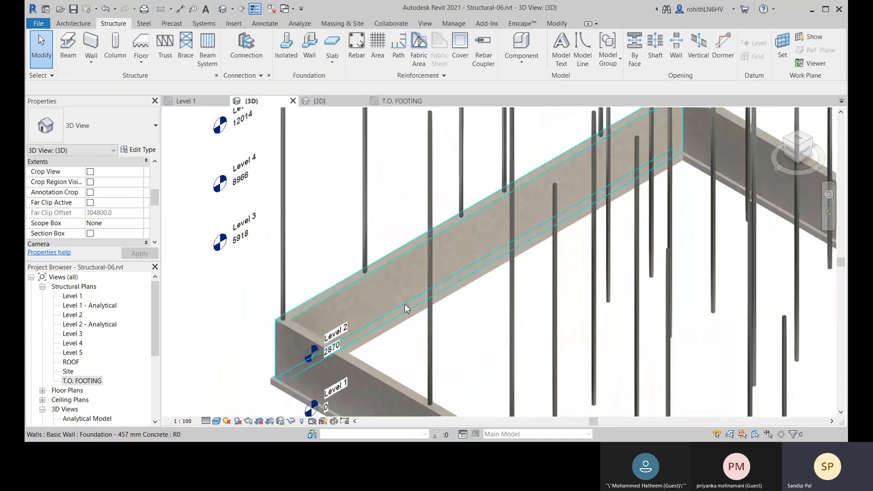
middle_drag(405, 307, 354, 408)
middle_drag(451, 316, 429, 266)
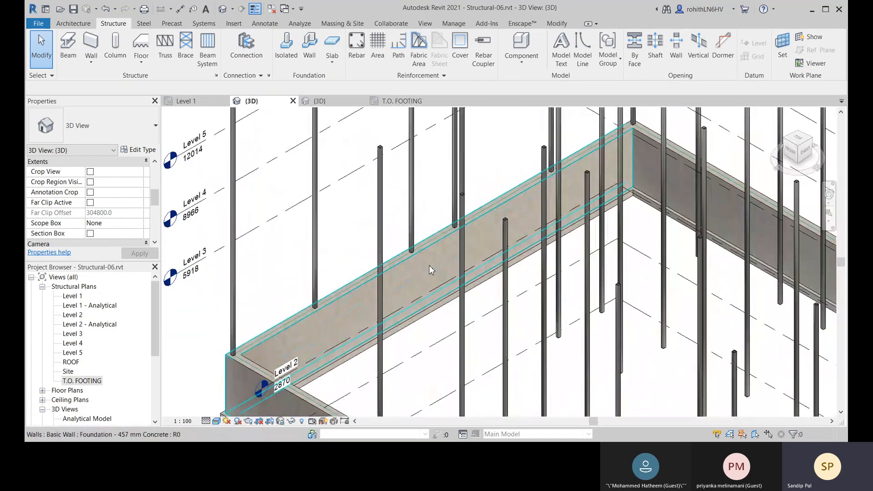
scroll(424, 262, up, 5)
scroll(420, 236, down, 3)
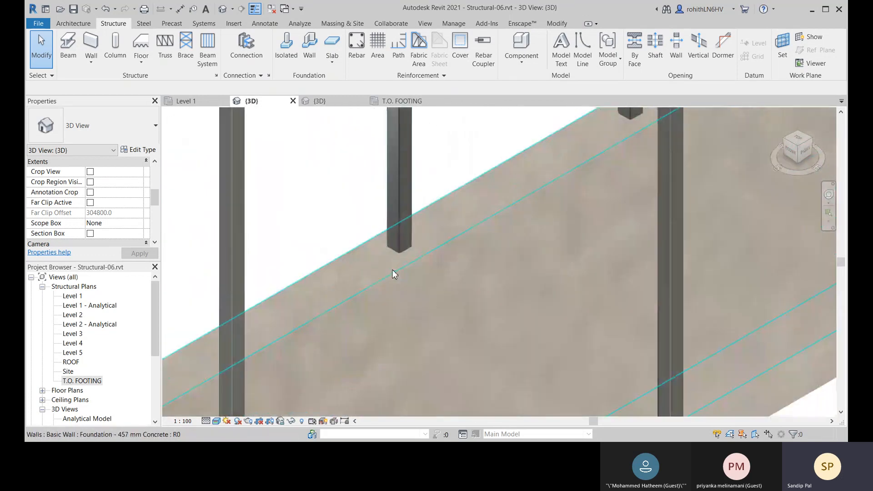
scroll(437, 251, down, 3)
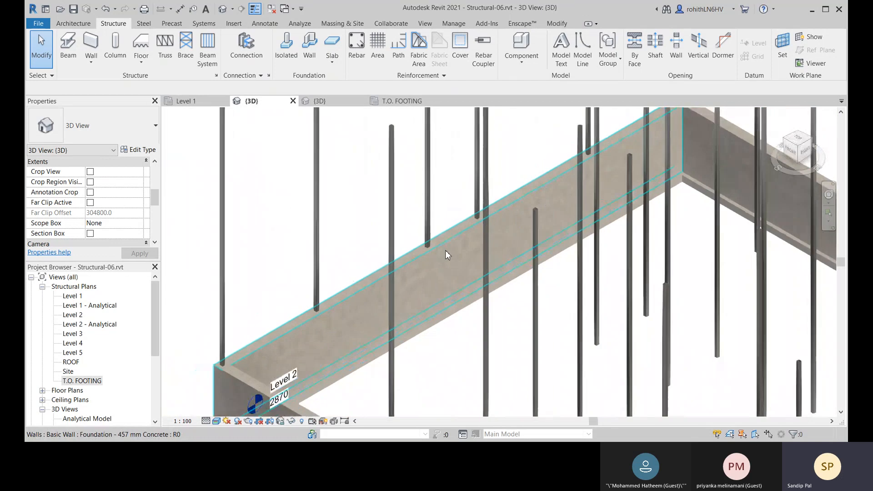
middle_drag(614, 154, 366, 318)
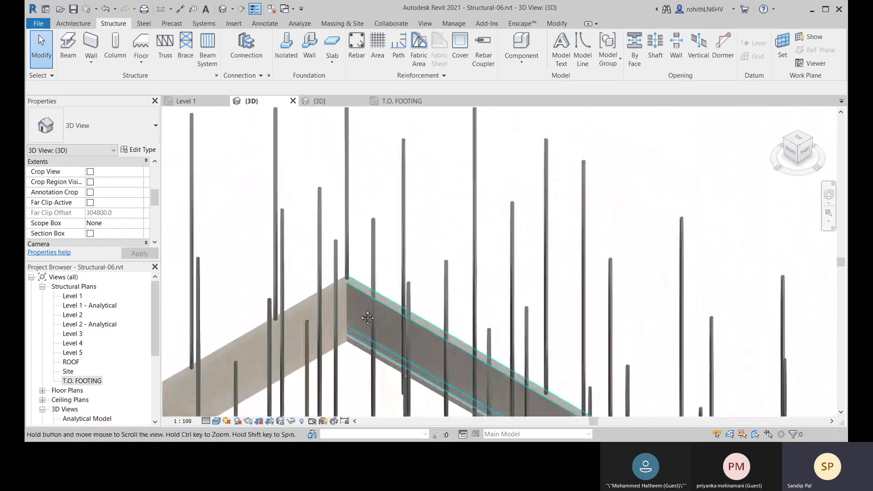
middle_drag(429, 303, 483, 227)
scroll(479, 315, down, 2)
middle_drag(483, 320, 577, 279)
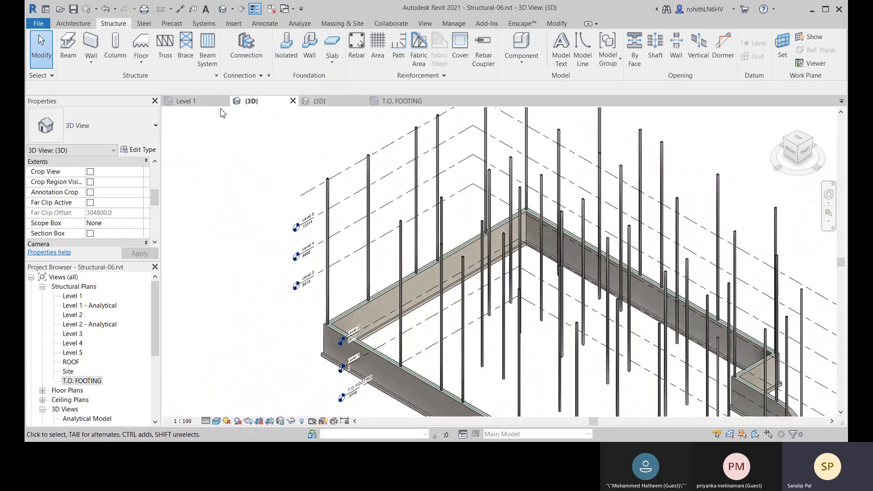
- In the Level 1 structural plan, reset the temporary hide/isolate so that all elements are shown
click(197, 108)
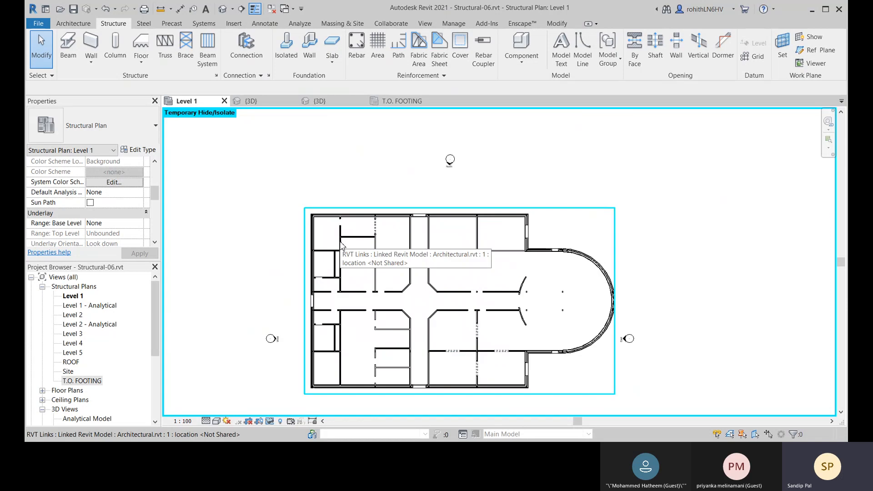
scroll(342, 245, up, 3)
middle_drag(339, 275, 319, 183)
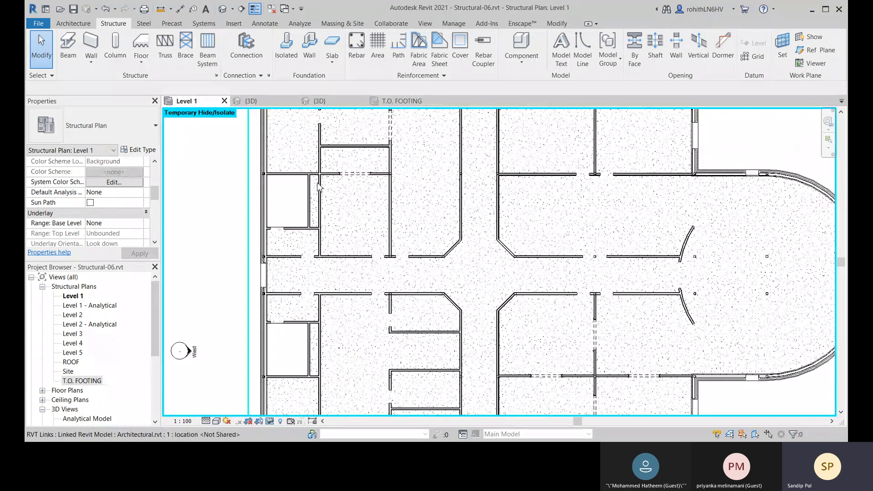
scroll(317, 184, down, 2)
middle_drag(572, 280, 569, 262)
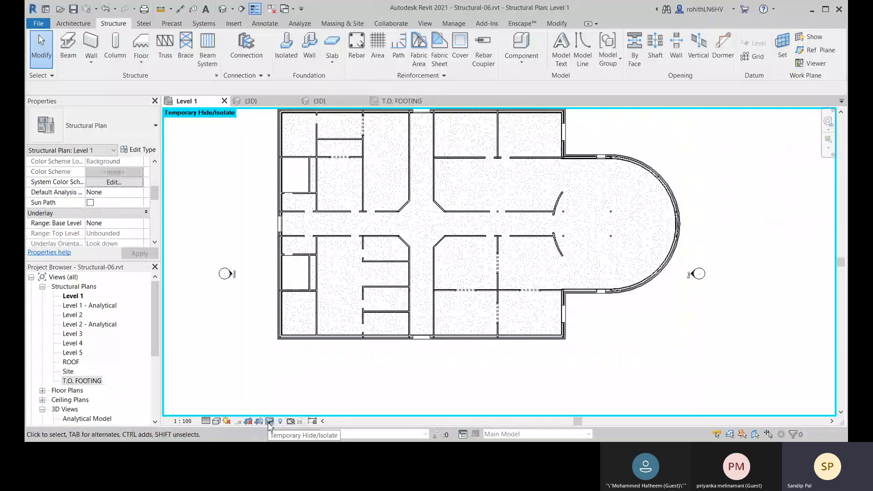
middle_drag(316, 376, 315, 375)
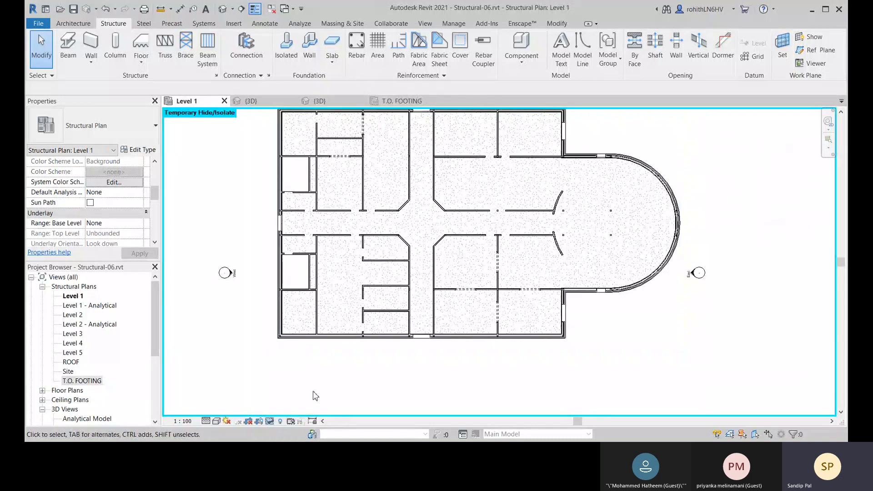
click(269, 421)
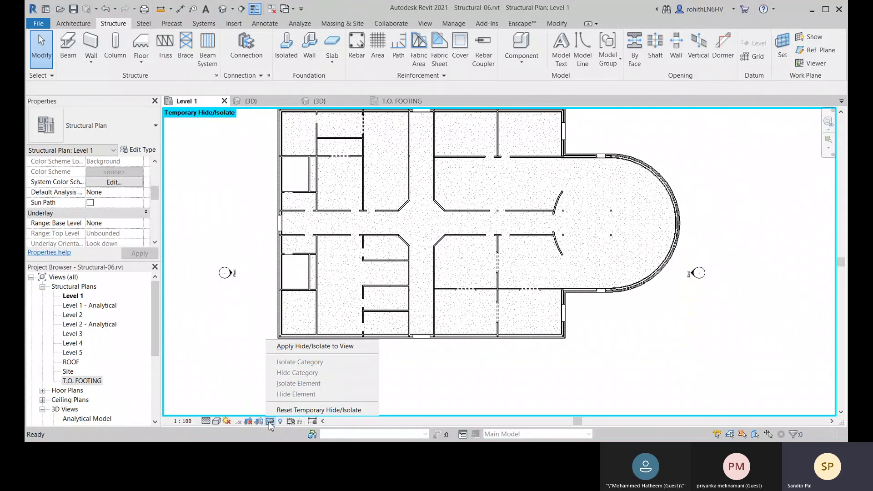
click(300, 410)
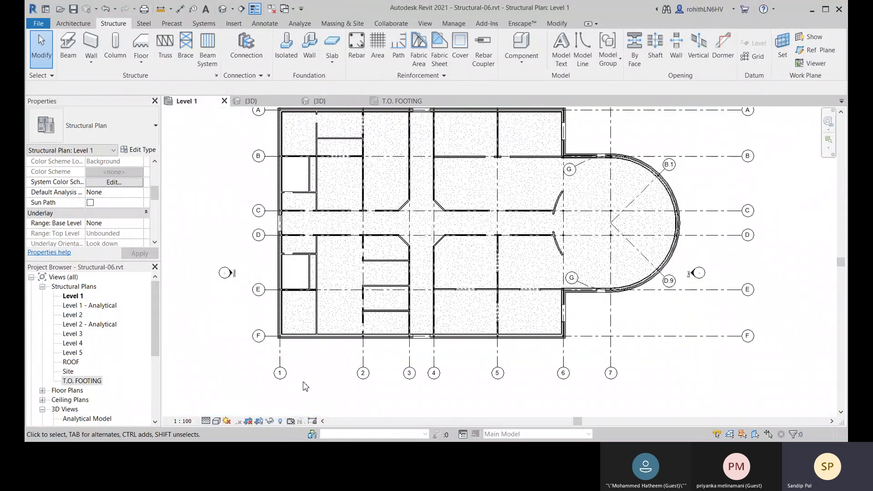
scroll(305, 387, down, 2)
middle_drag(513, 379, 465, 400)
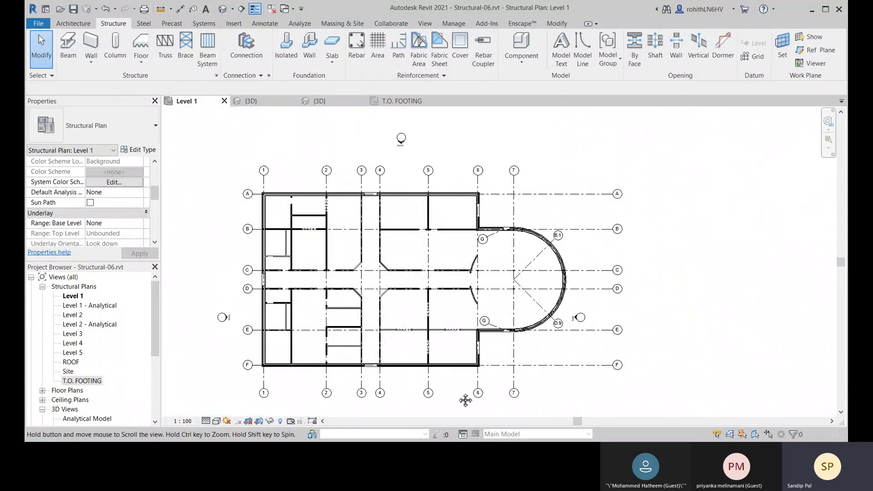
middle_drag(304, 289, 370, 265)
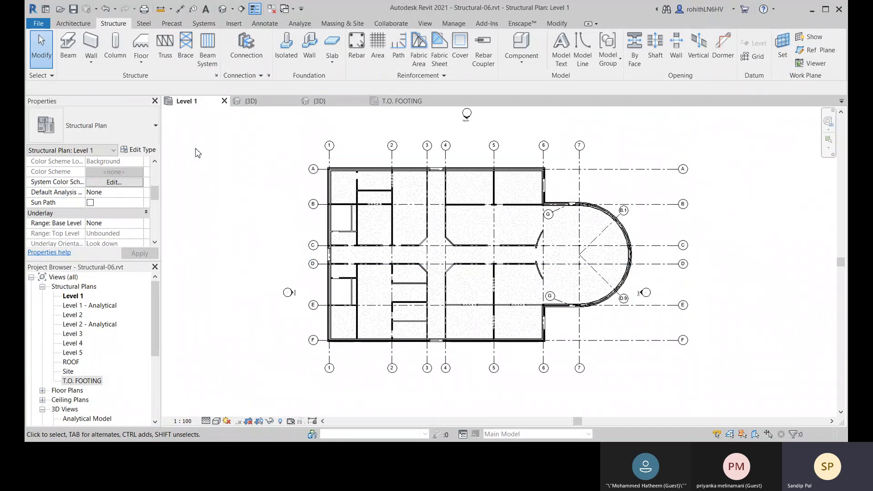
click(116, 50)
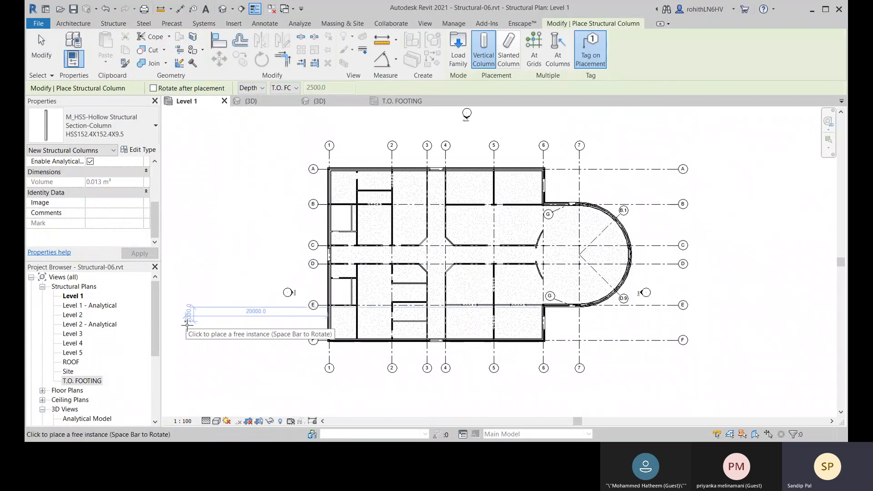
click(106, 127)
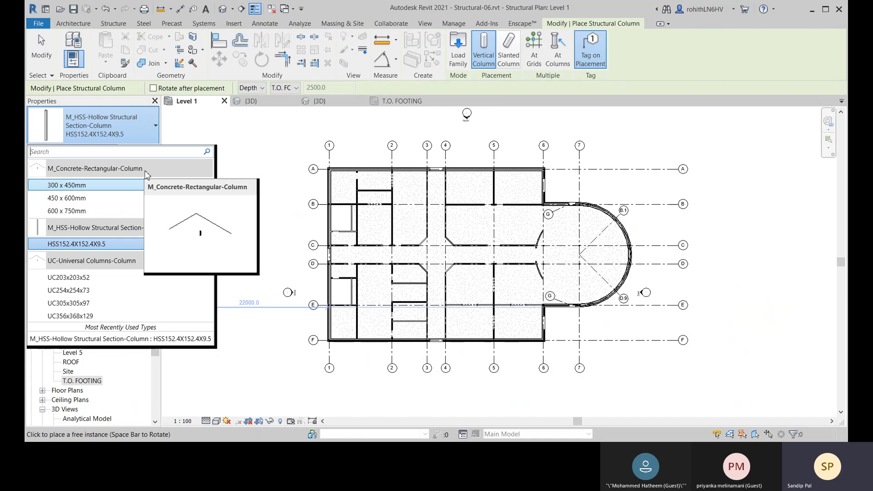
click(53, 199)
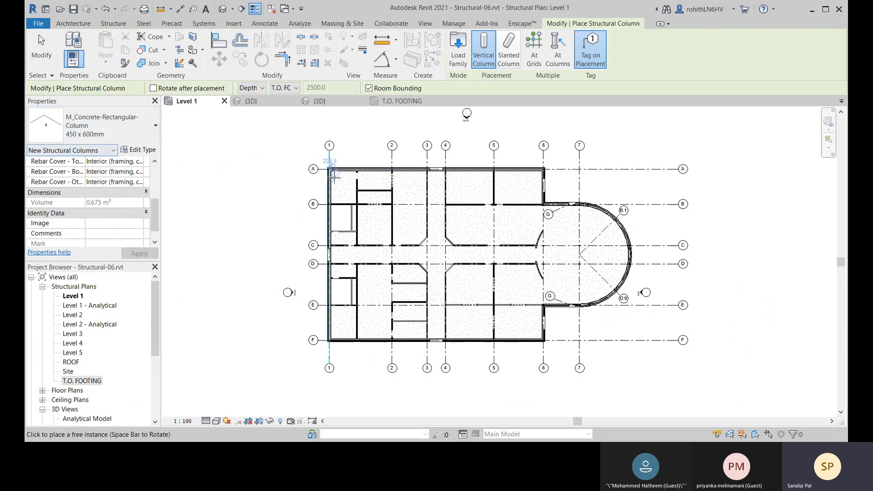
scroll(334, 175, up, 6)
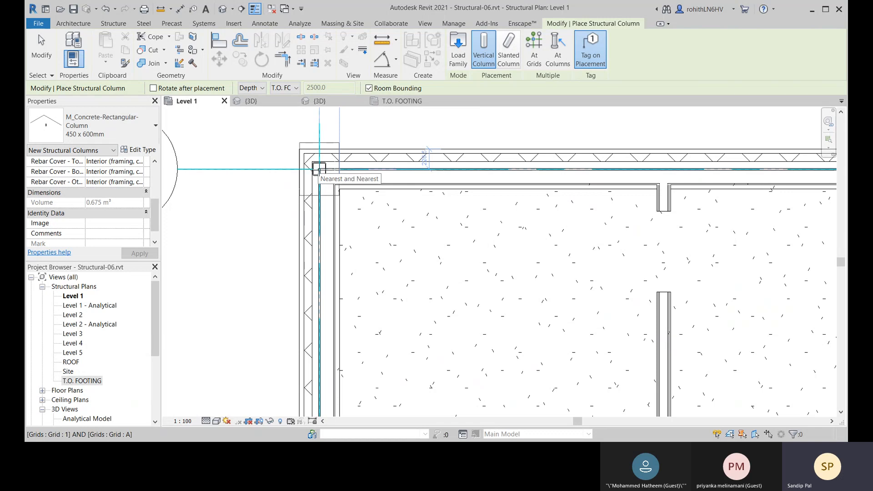
right_click(251, 145)
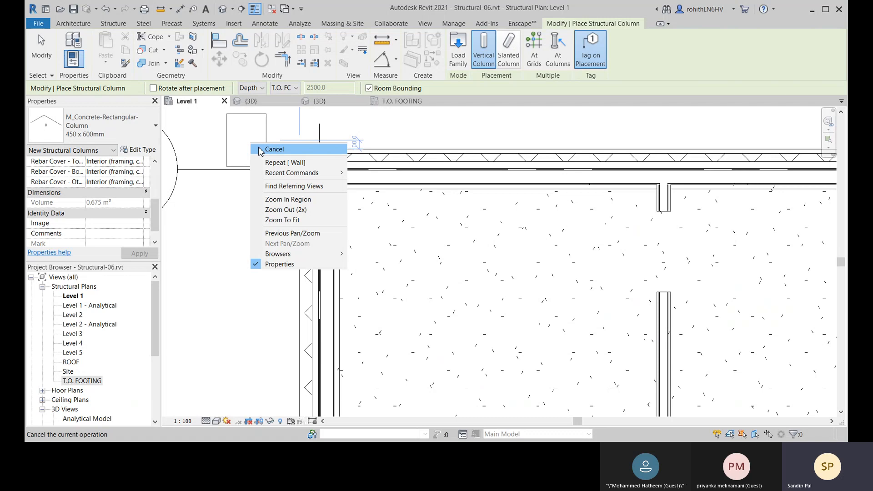
click(91, 130)
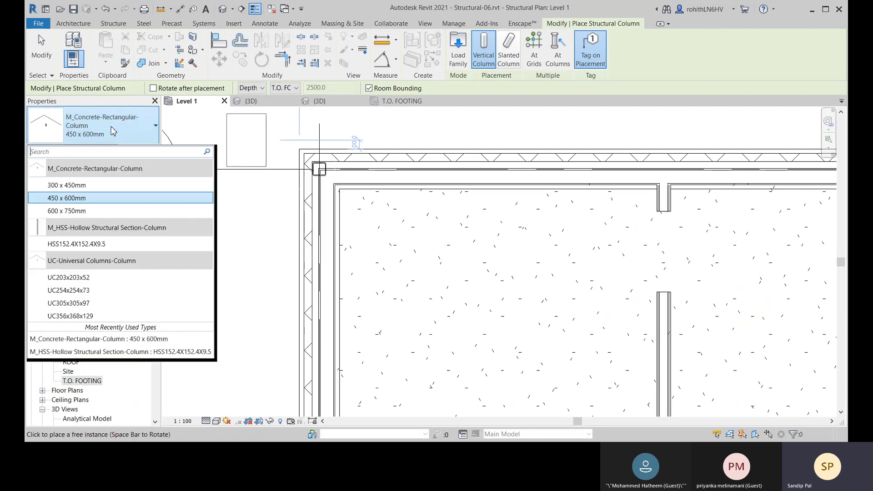
click(83, 188)
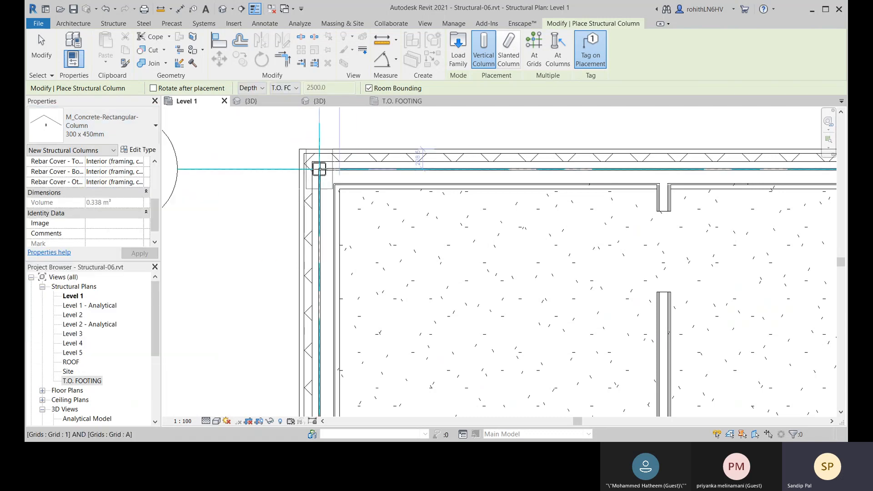
scroll(115, 151, down, 1)
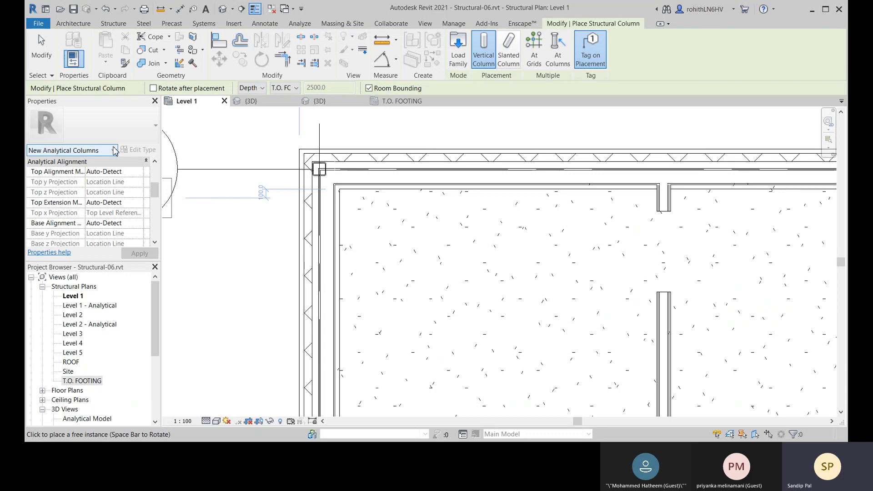
right_click(264, 136)
click(280, 141)
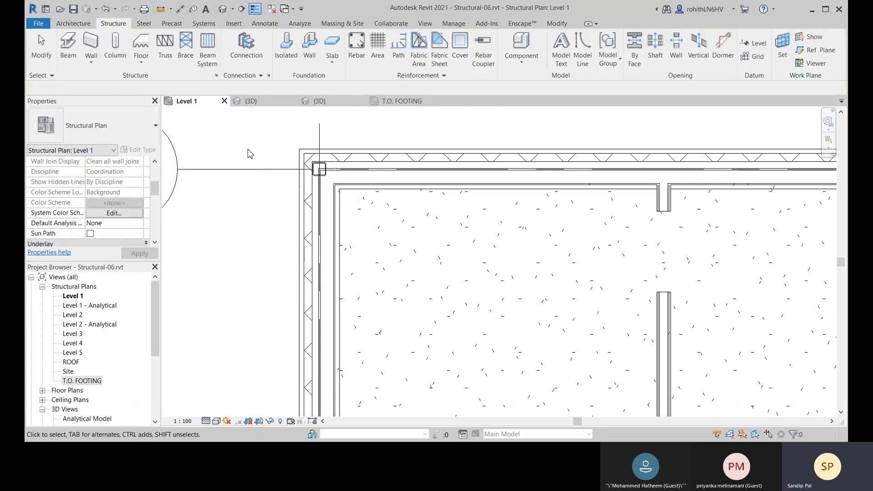
- Measure the thickness of the wall along grid A, from outer to inner face, near the corner with grid 1
scroll(274, 203, up, 3)
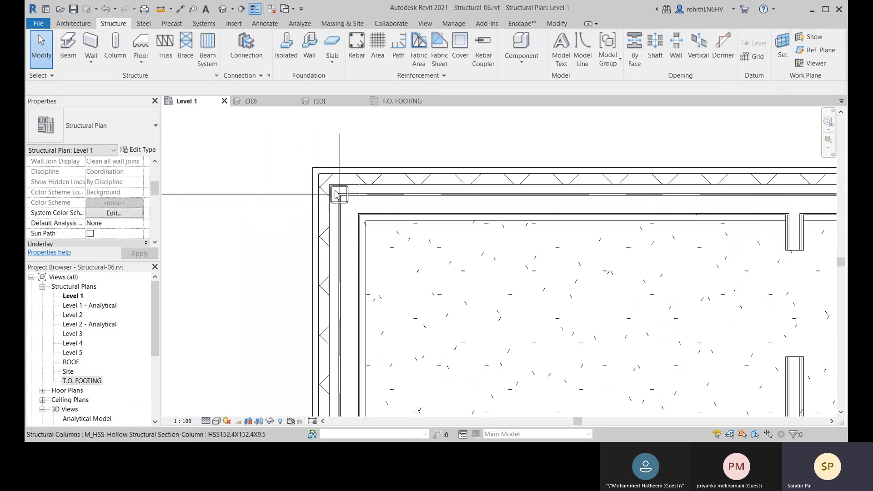
key(d)
key(i)
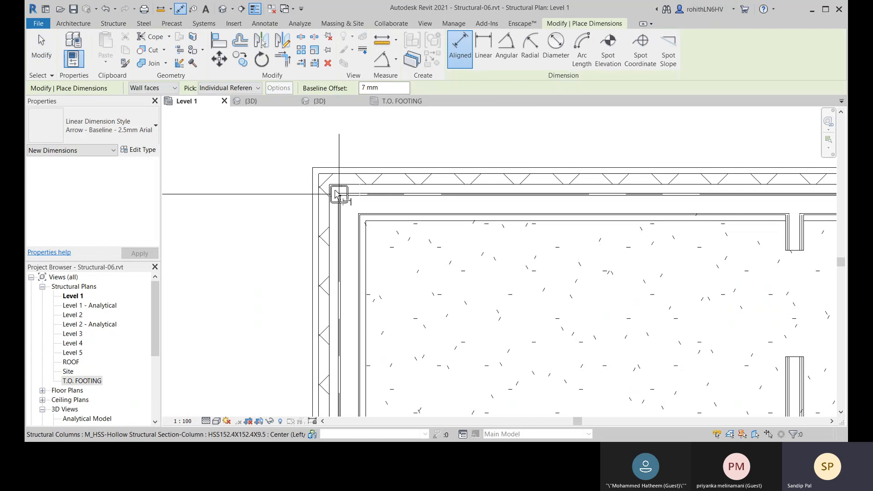
scroll(332, 189, down, 2)
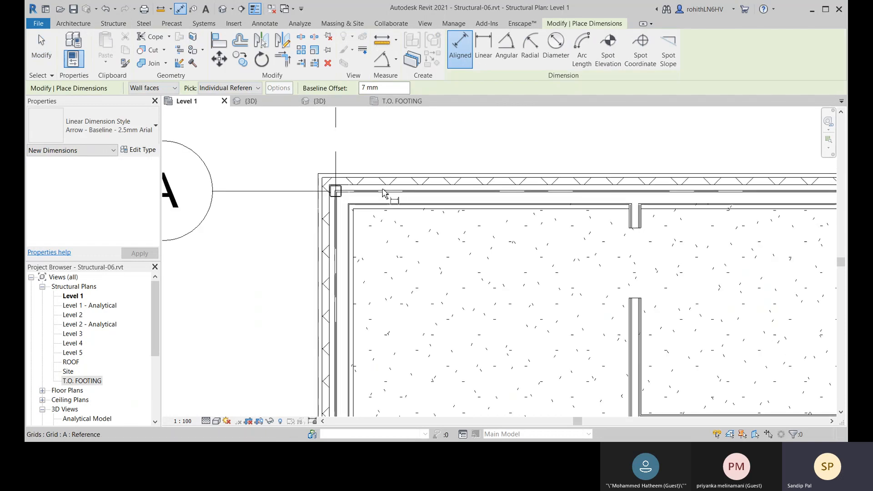
scroll(380, 191, up, 2)
click(382, 40)
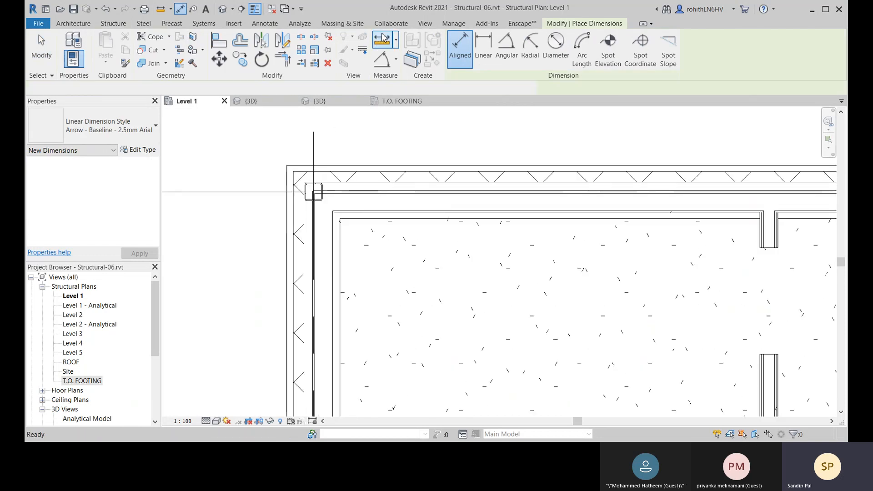
scroll(314, 214, up, 2)
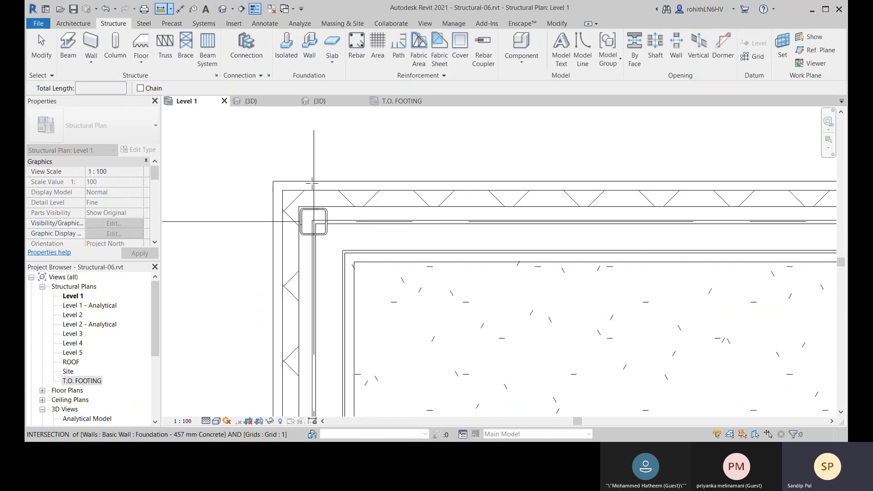
scroll(308, 196, down, 1)
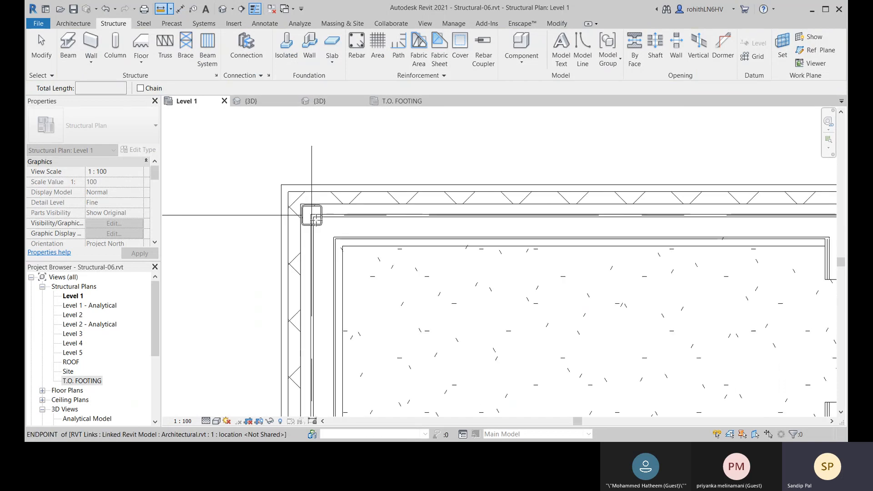
click(343, 248)
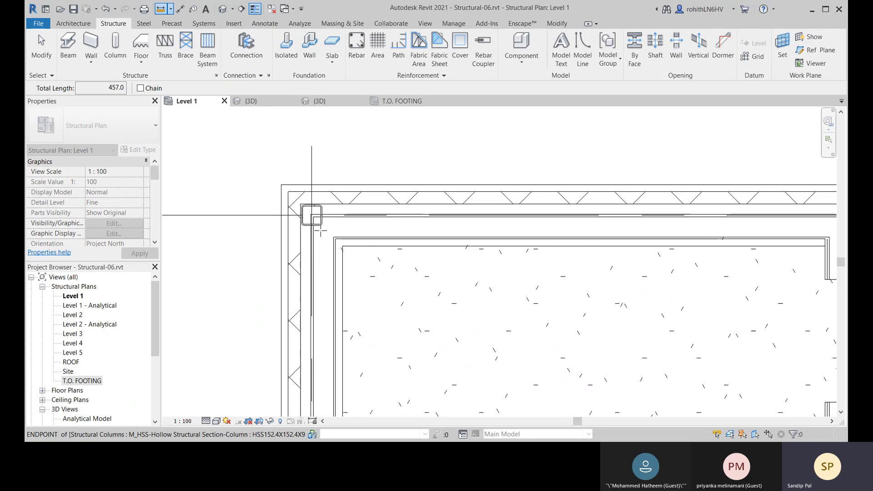
middle_drag(327, 238, 337, 237)
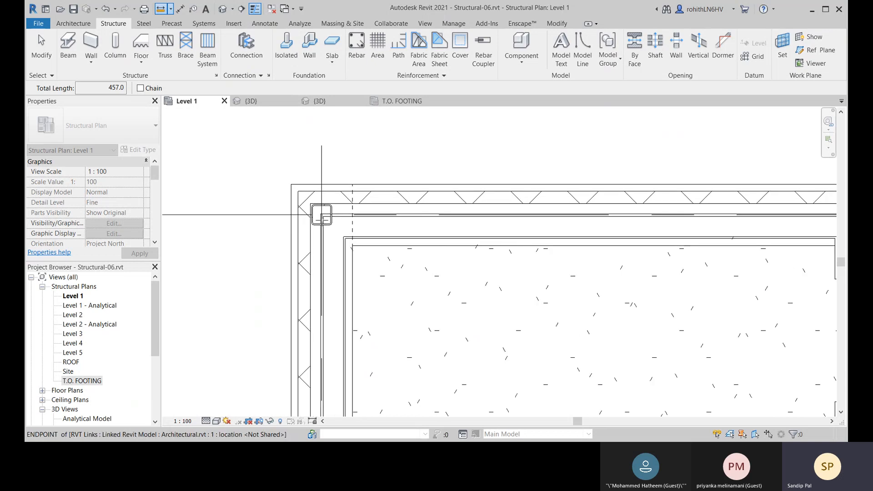
click(555, 24)
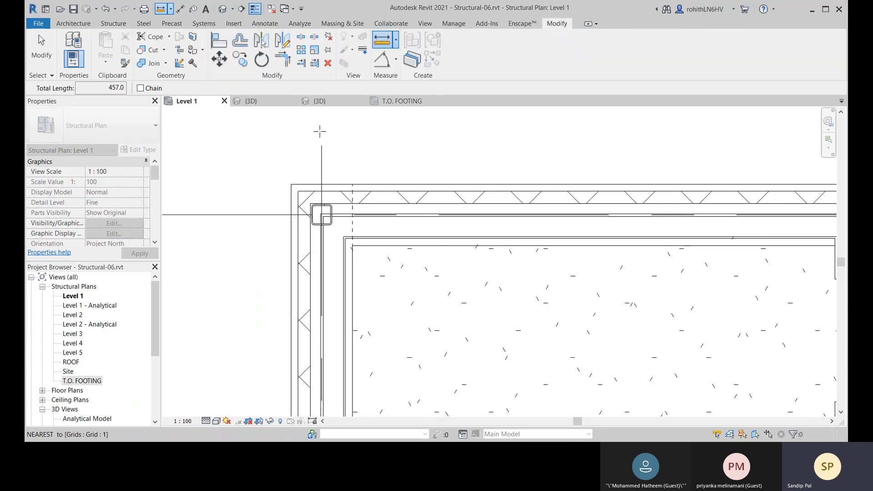
click(397, 65)
click(416, 80)
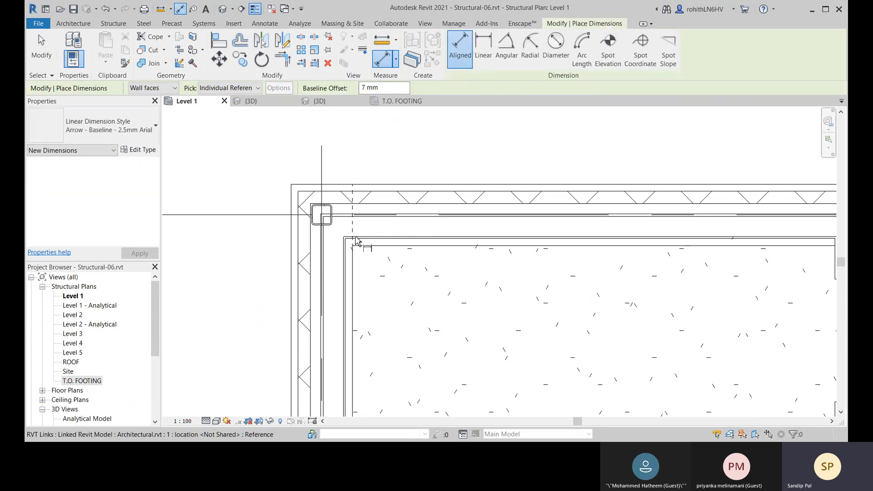
click(483, 47)
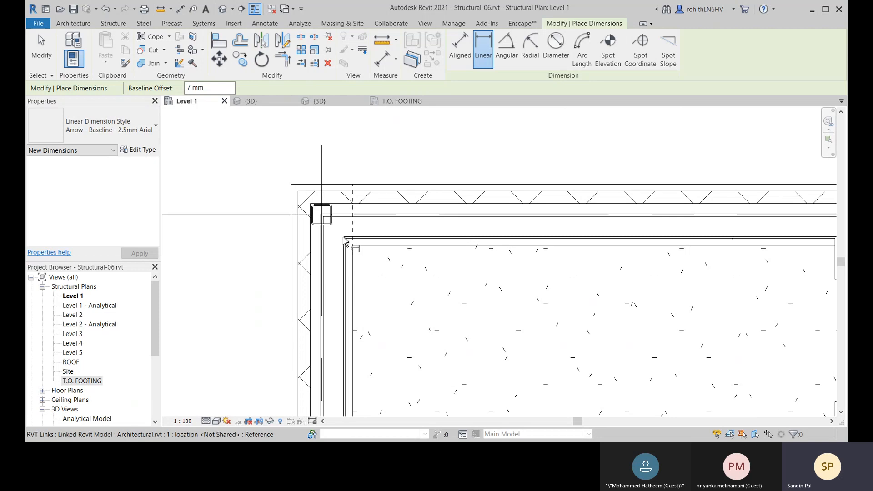
click(322, 215)
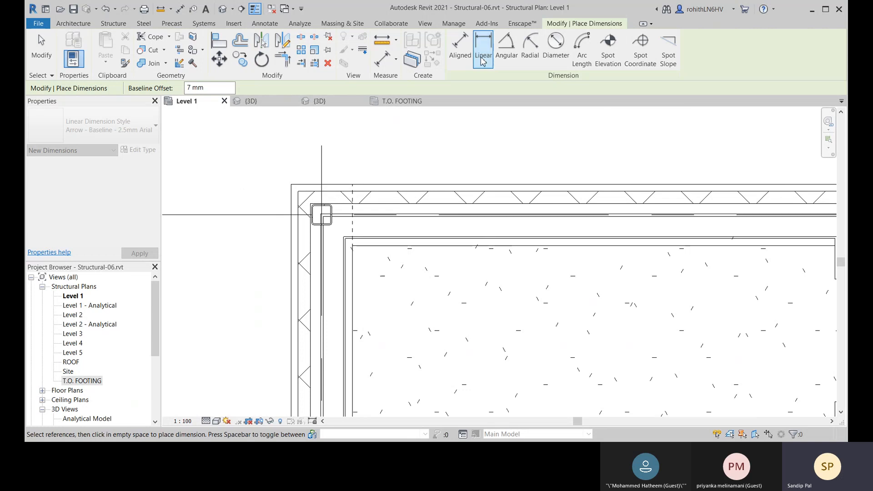
- Measure the distance from the intersection of grids A and 1 to the adjacent wall face
click(382, 40)
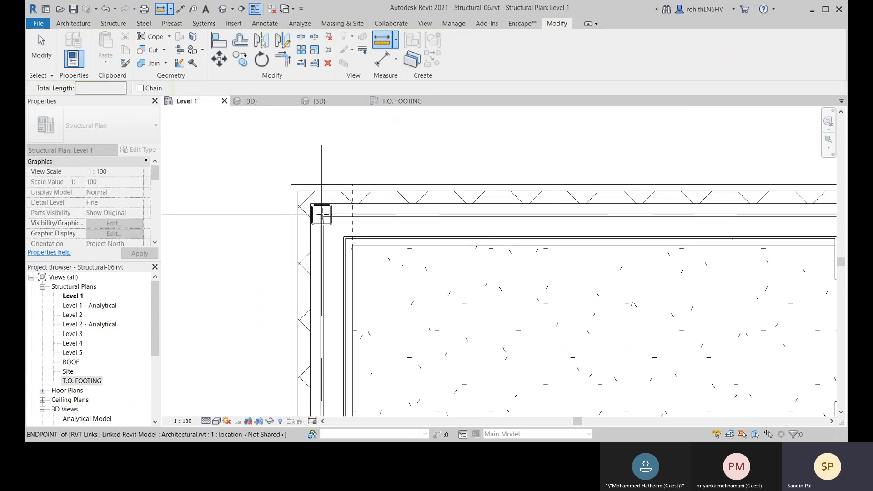
click(322, 214)
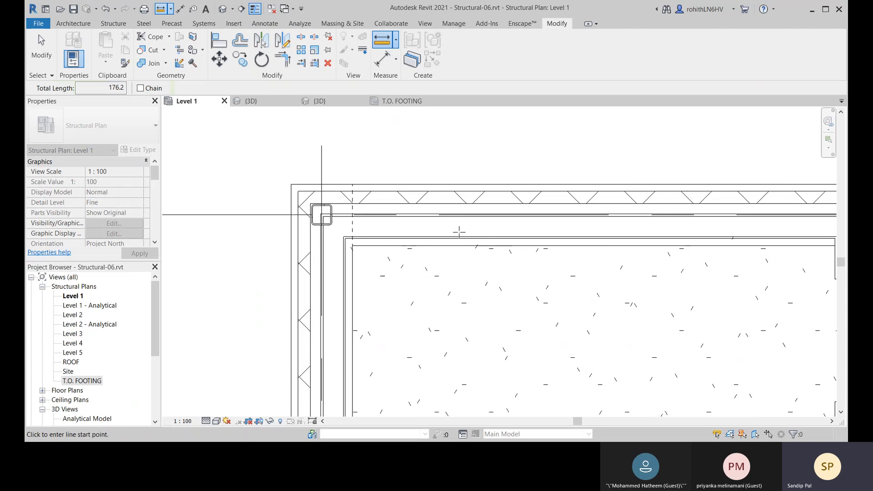
middle_drag(459, 232, 452, 206)
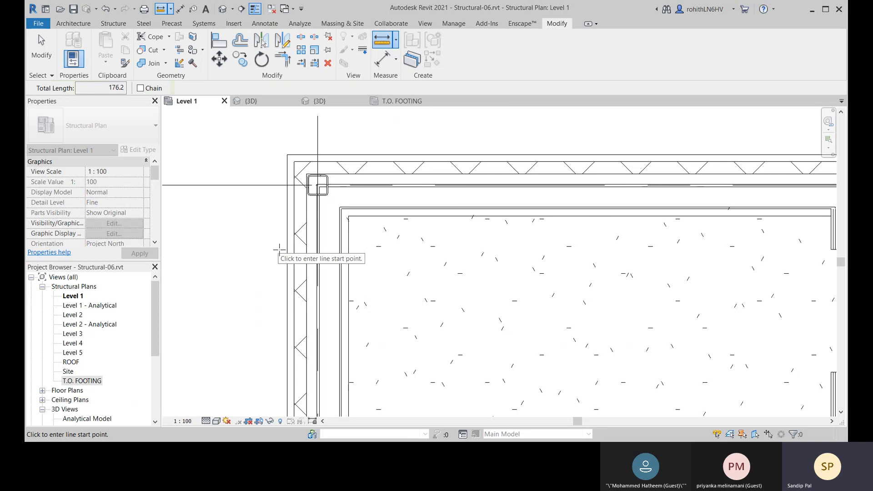
key(Escape)
key(Escape)
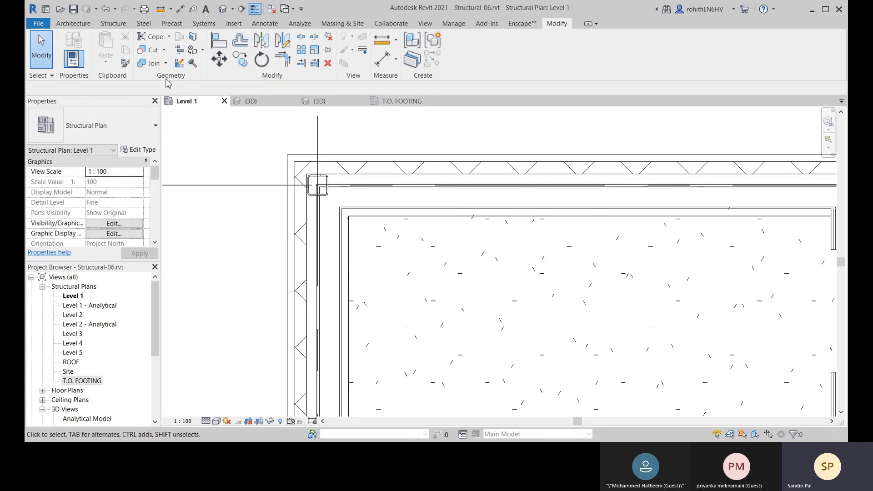
- Start a structural column and duplicate the M_Concrete-Rectangular-Column 300 x 450mm type as 352 X 352
click(116, 24)
click(117, 46)
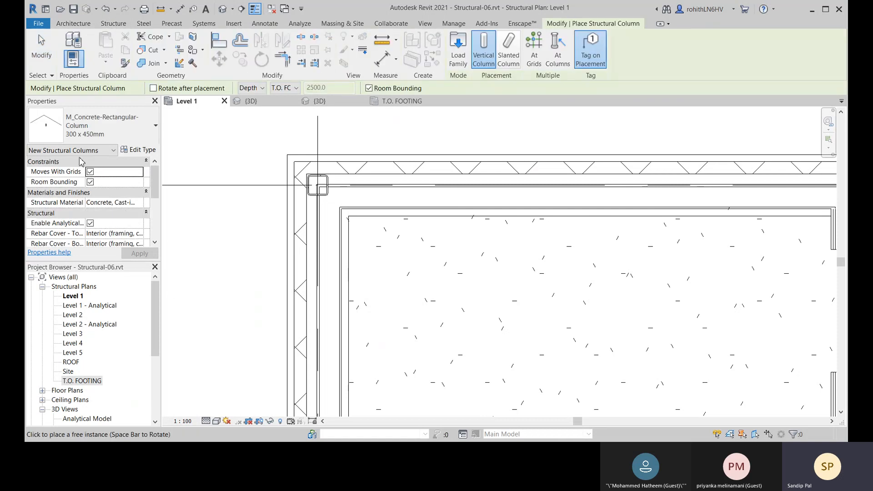
click(135, 137)
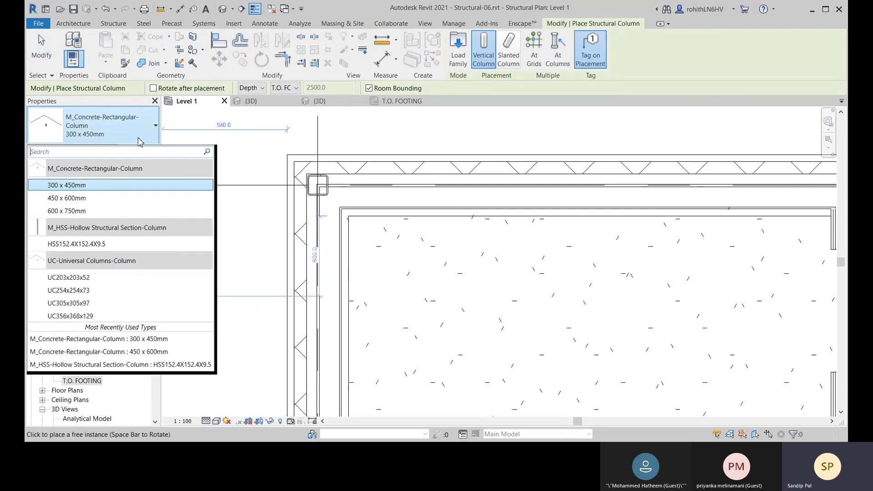
click(91, 186)
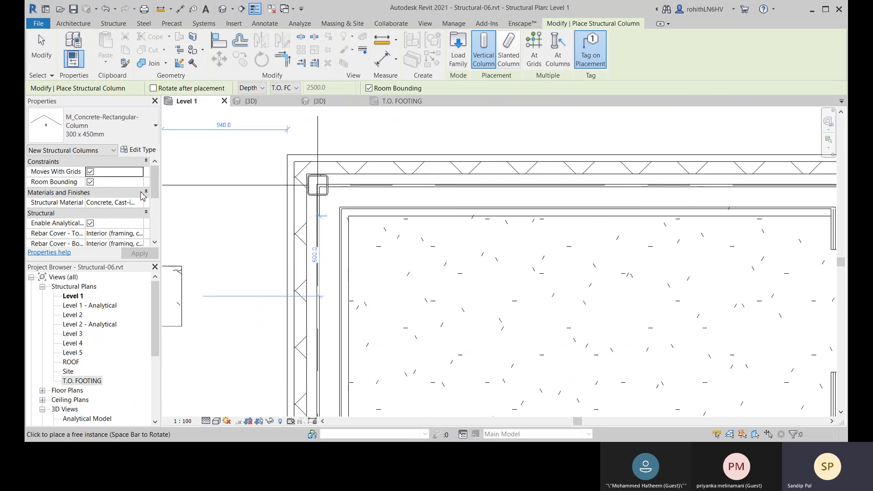
click(142, 151)
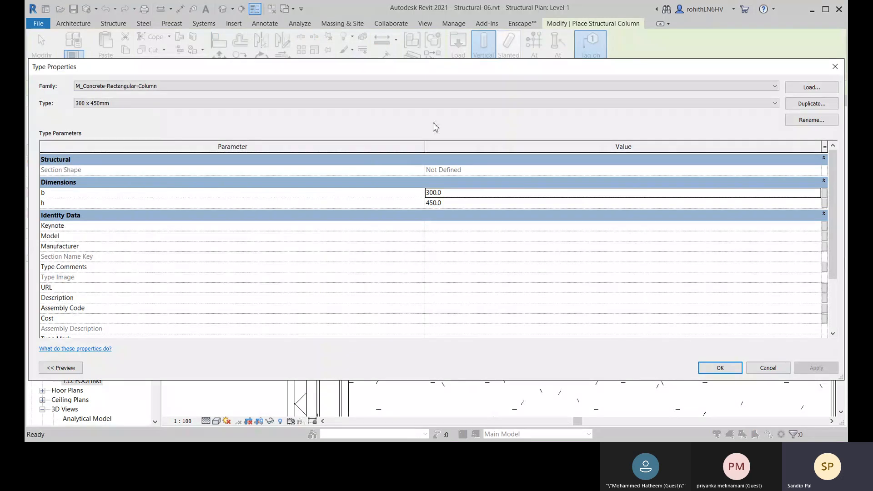
drag(374, 72, 390, 72)
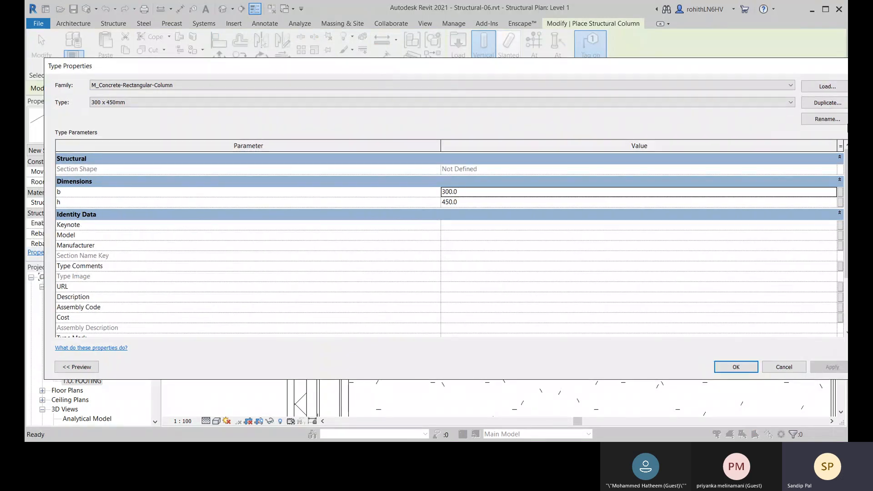
click(828, 104)
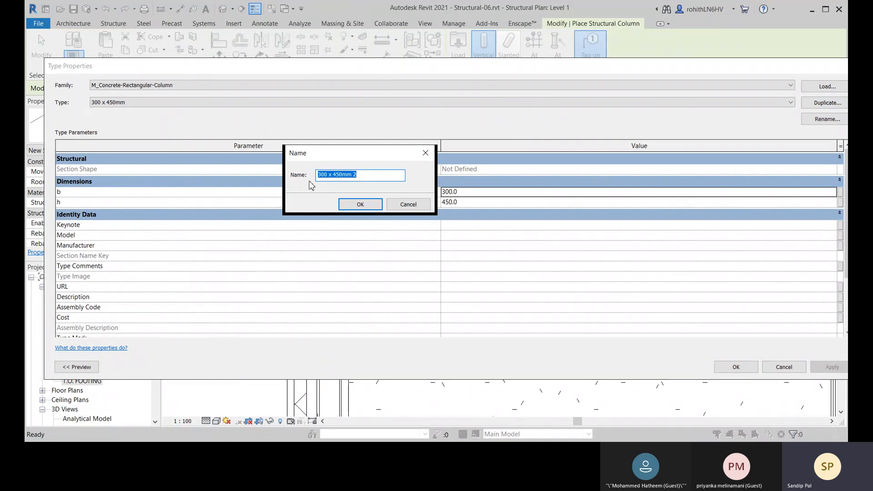
drag(362, 176, 325, 175)
text(52 X 352)
click(361, 205)
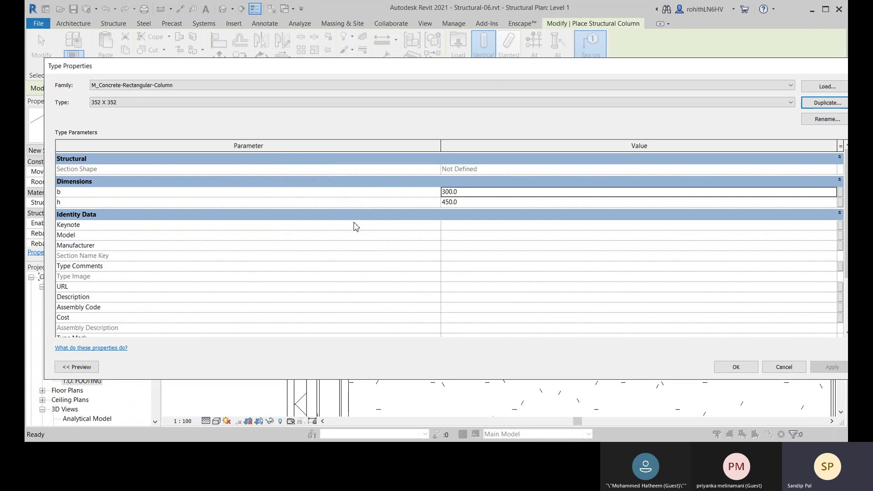
- Set both the b and h dimensions of the 352 X 352 column type to 352 mm
click(474, 194)
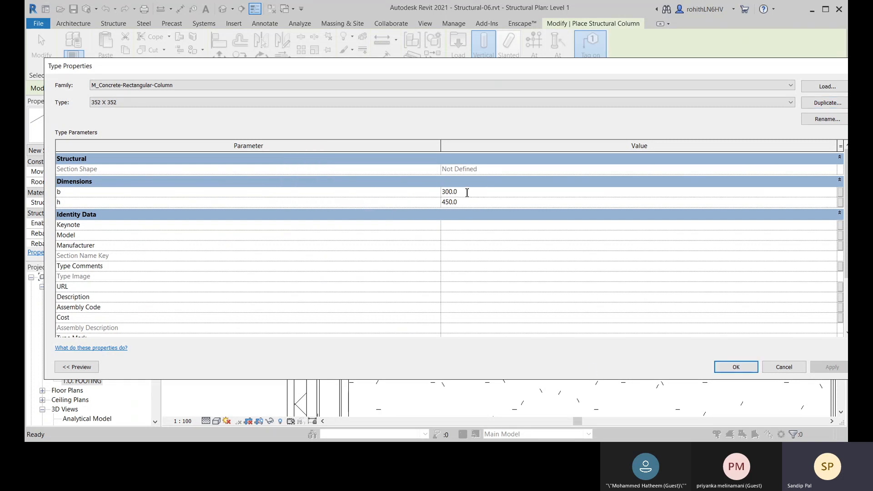
text(3)
text(3)
drag(468, 69, 299, 33)
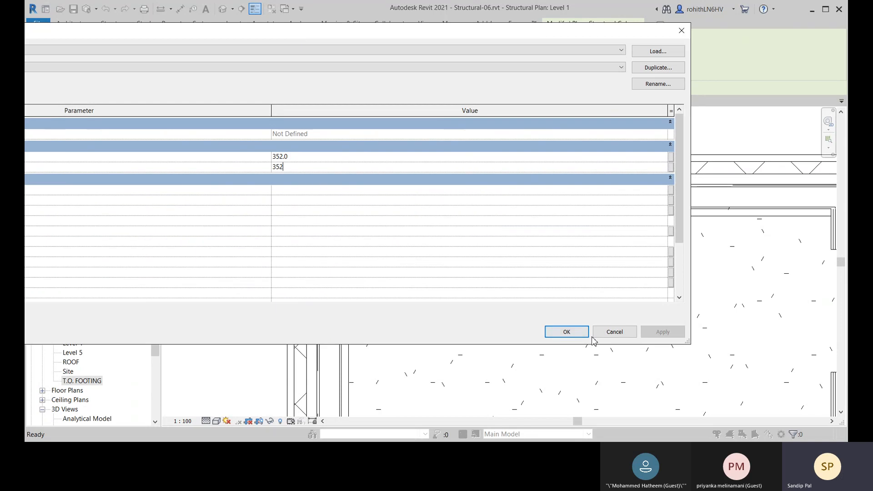
click(549, 334)
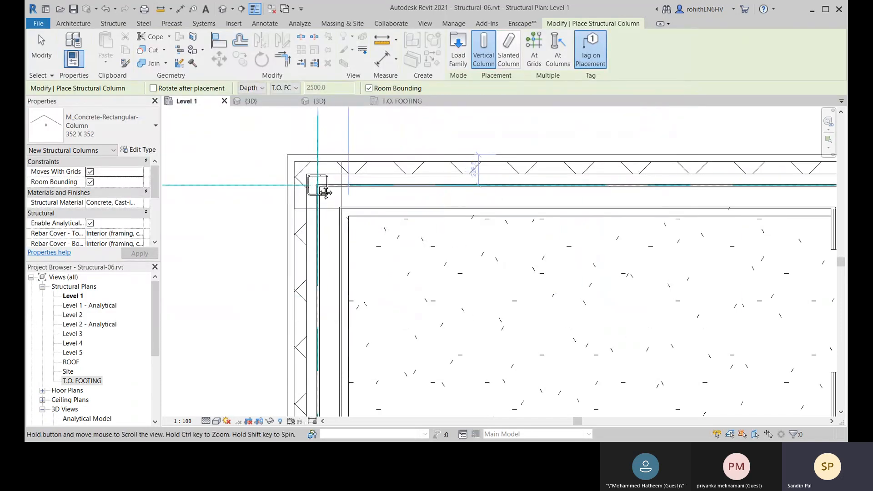
middle_drag(320, 187, 296, 186)
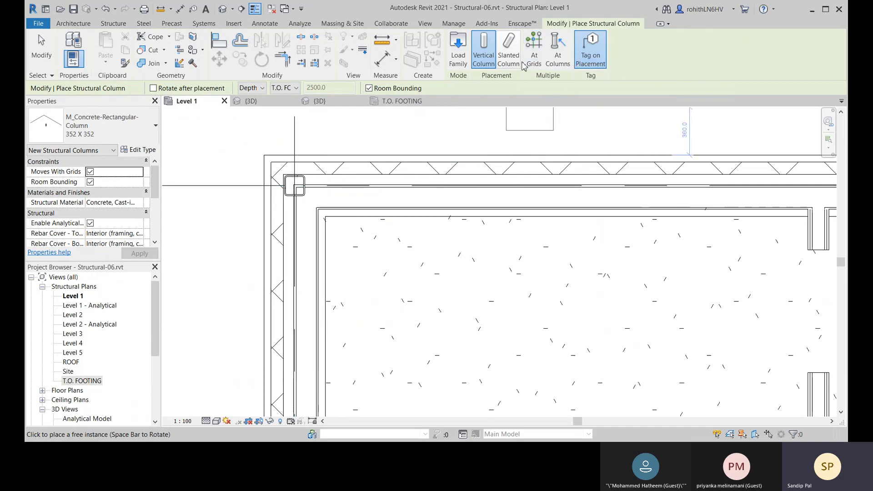
scroll(476, 162, down, 3)
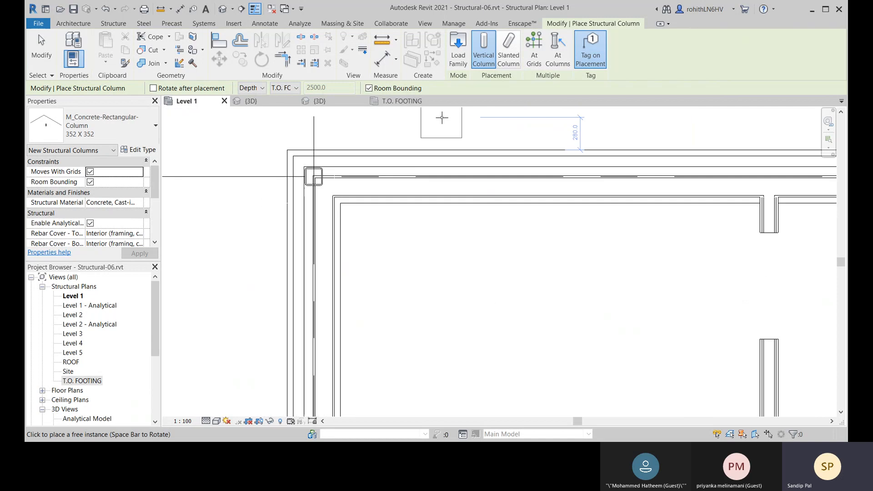
click(558, 58)
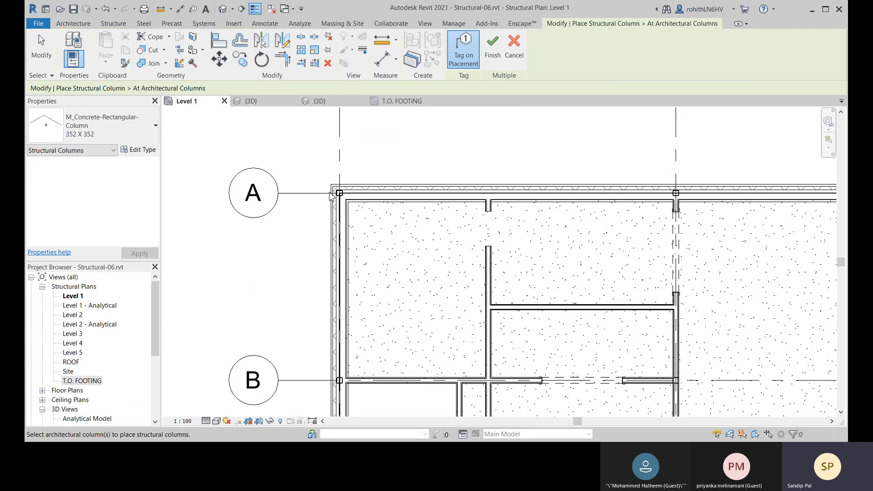
scroll(327, 199, down, 2)
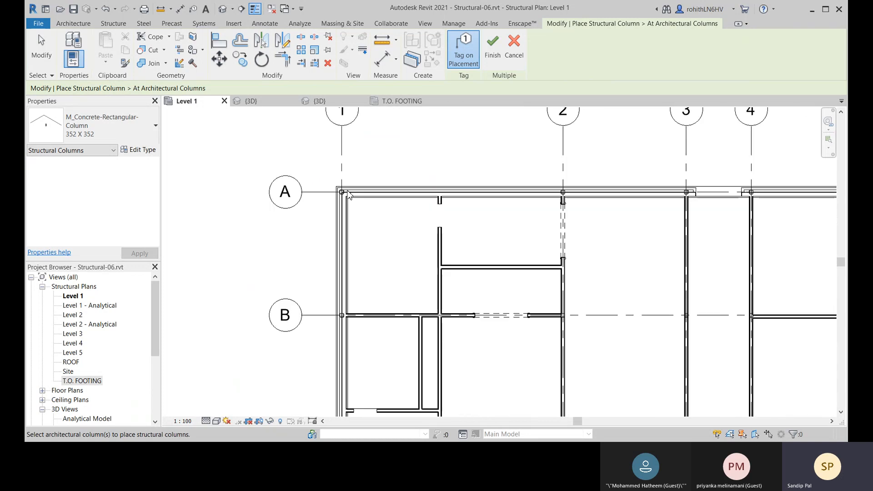
scroll(342, 193, up, 3)
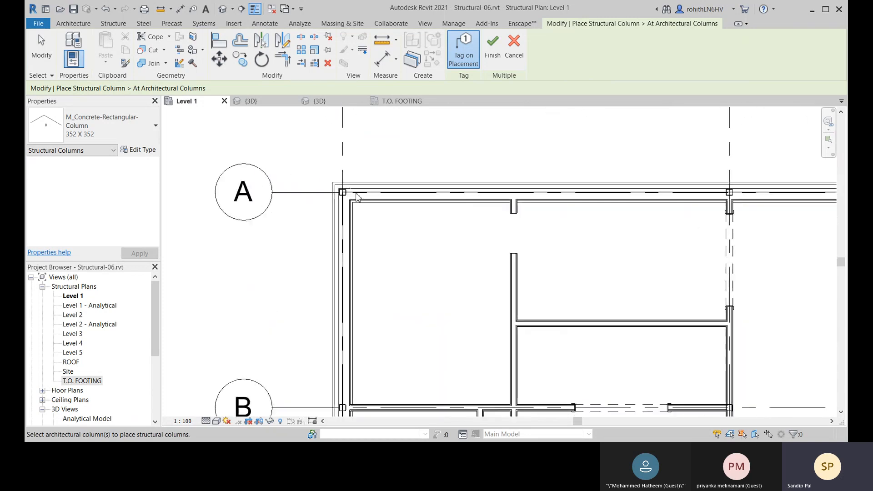
click(495, 57)
click(473, 242)
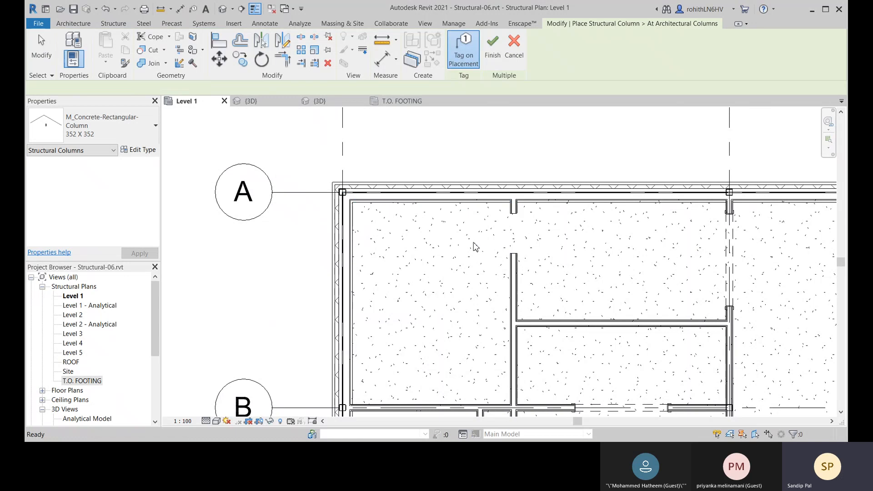
- Place 352 X 352 concrete columns at the intersections of all grids in Level 1, with depth down to T.O. FOOTING
click(534, 51)
scroll(441, 173, down, 10)
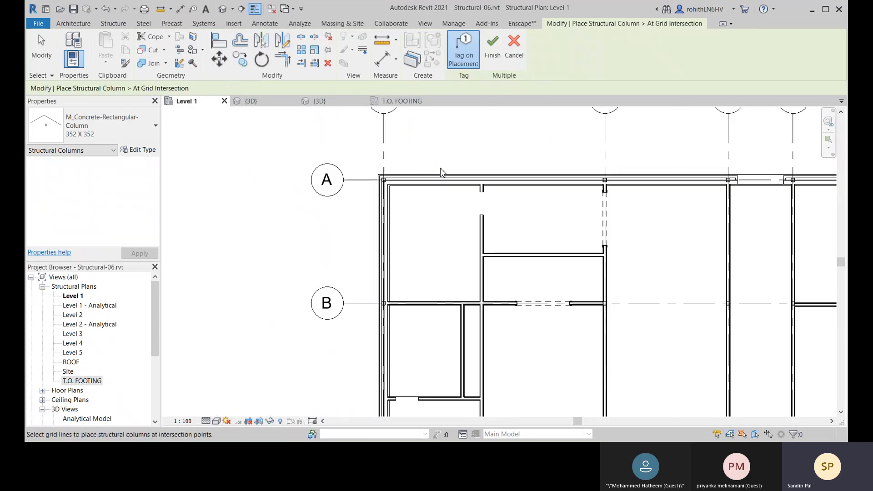
middle_drag(575, 249, 483, 253)
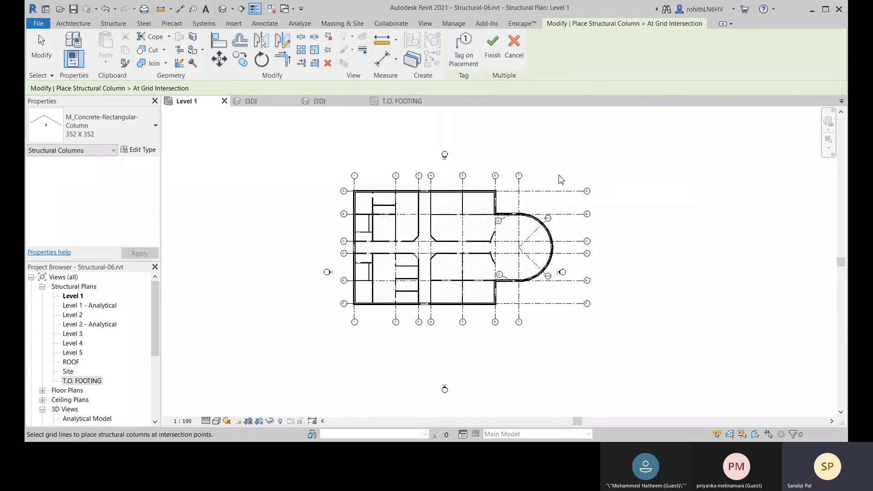
drag(560, 173, 350, 313)
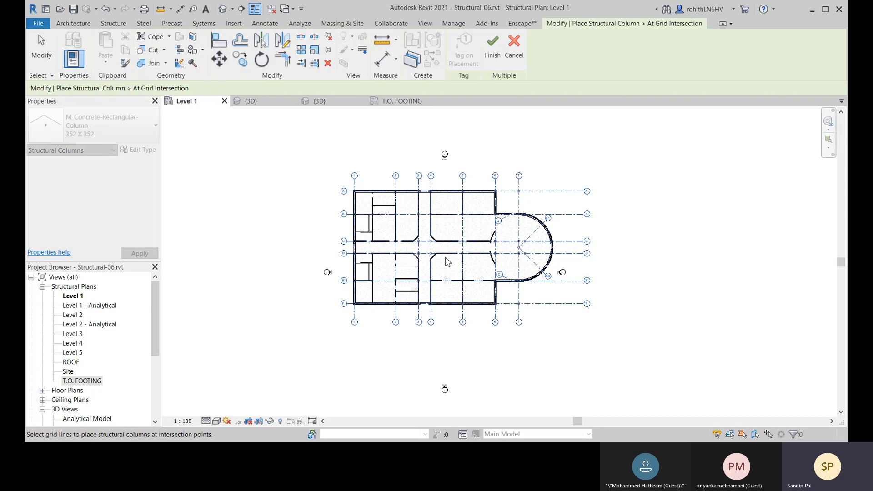
scroll(448, 262, up, 8)
middle_drag(334, 273, 338, 272)
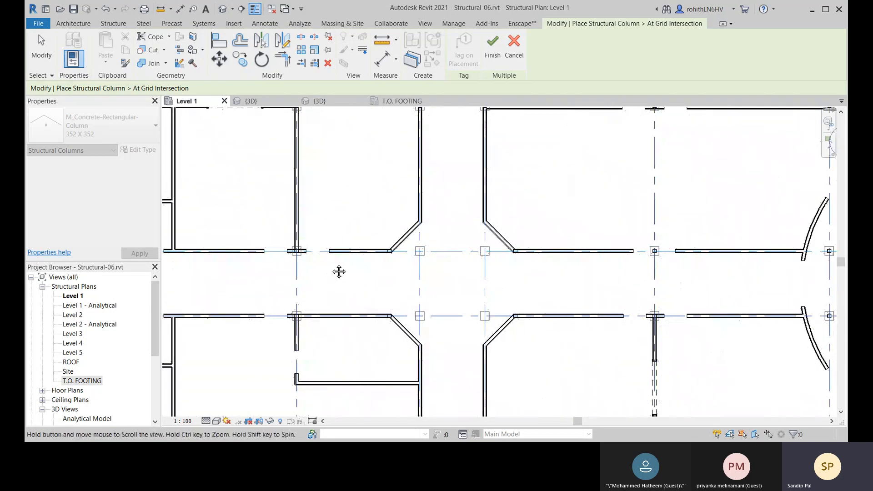
scroll(339, 272, up, 4)
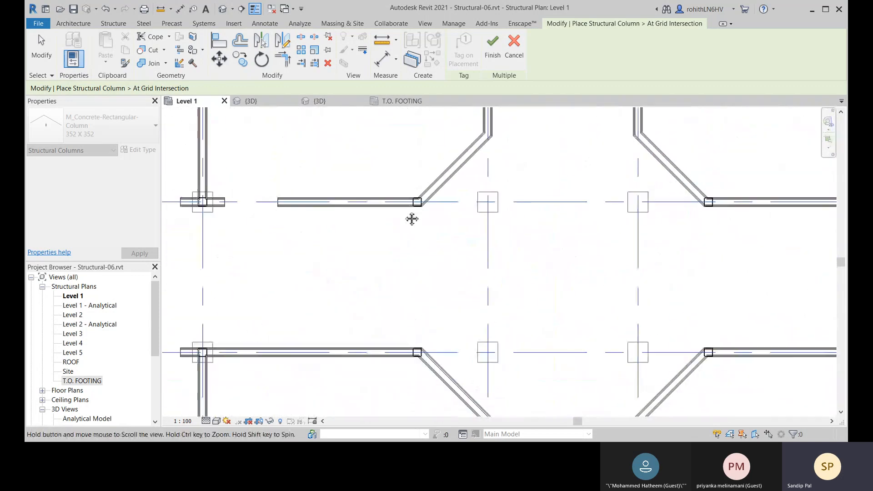
middle_drag(412, 220, 411, 215)
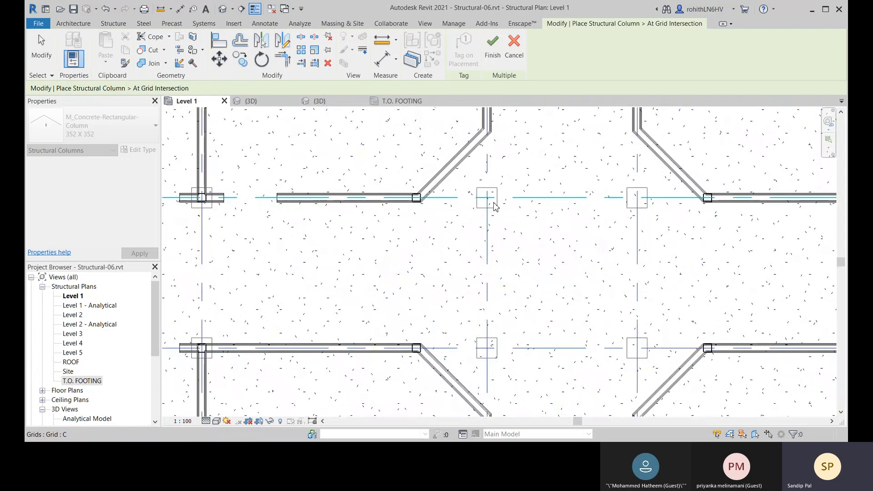
click(494, 56)
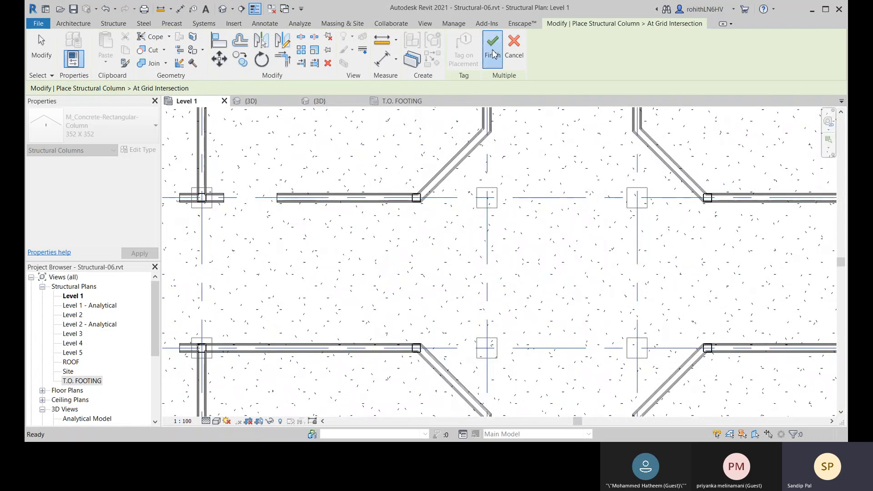
- Unjoin the elements that lie completely inside one another and end the structural column placement
middle_drag(528, 230, 418, 203)
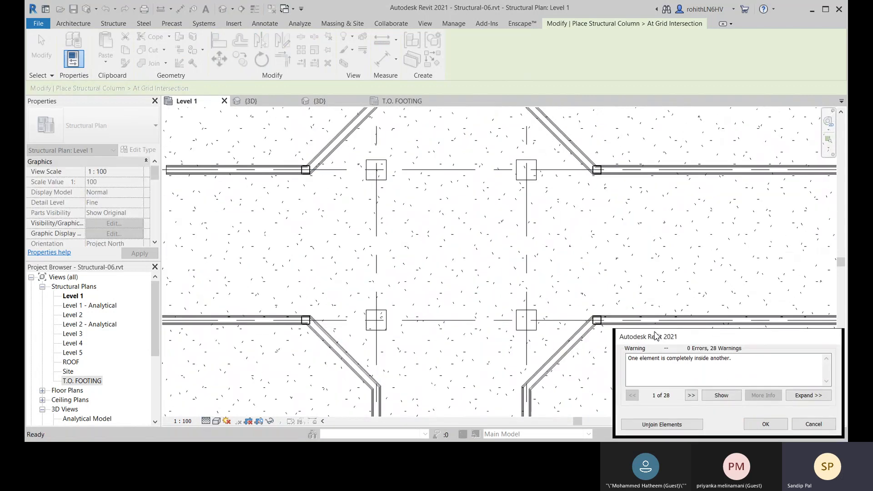
drag(656, 336, 478, 214)
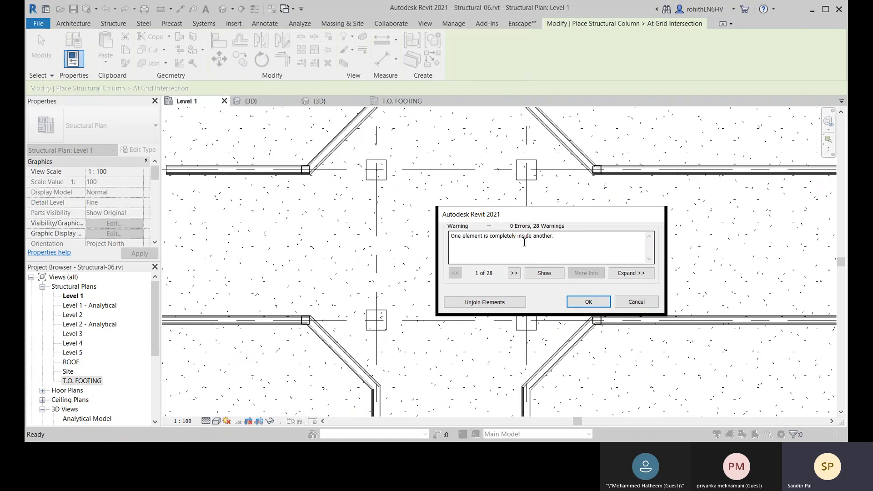
click(483, 303)
scroll(382, 250, down, 2)
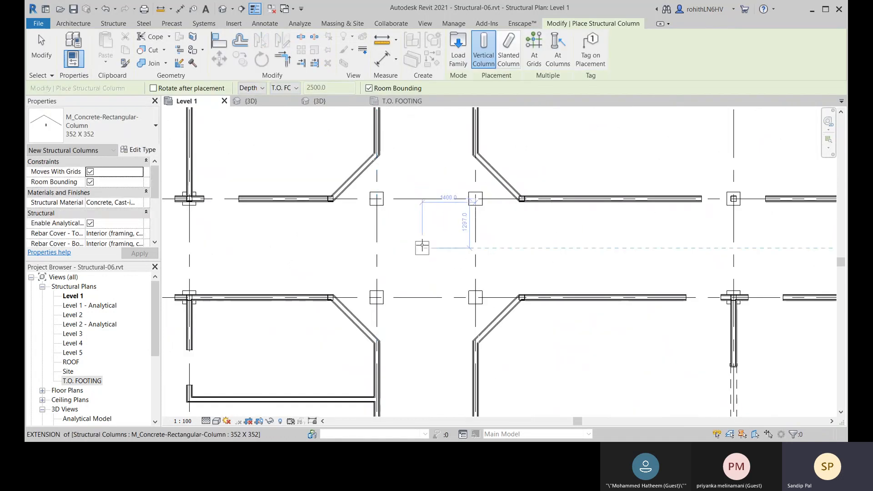
right_click(416, 234)
click(434, 240)
right_click(427, 232)
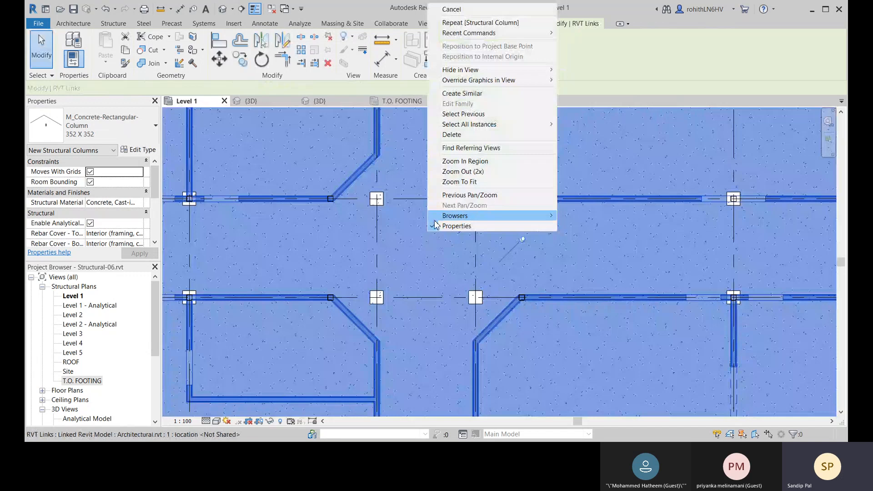
- Move the two 352 X 352 columns on grid 3 at grids C and D onto the steel columns at the wall corners
click(476, 10)
key(Escape)
middle_drag(383, 206, 423, 235)
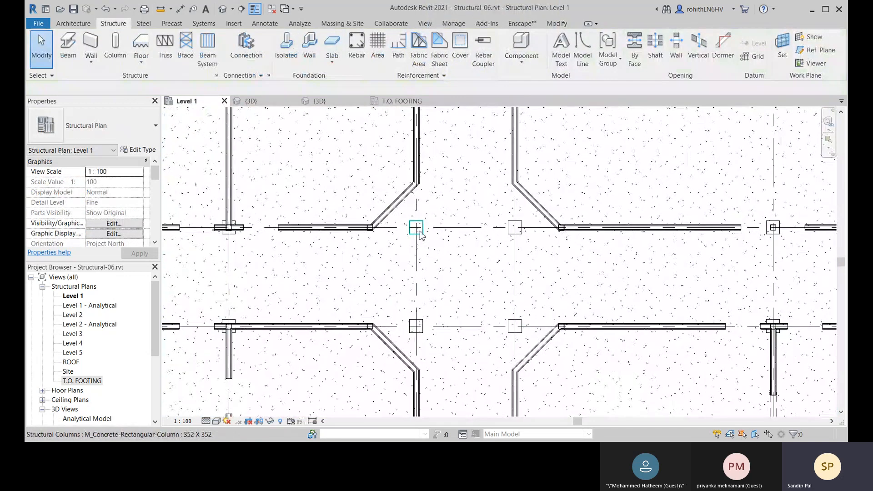
click(421, 235)
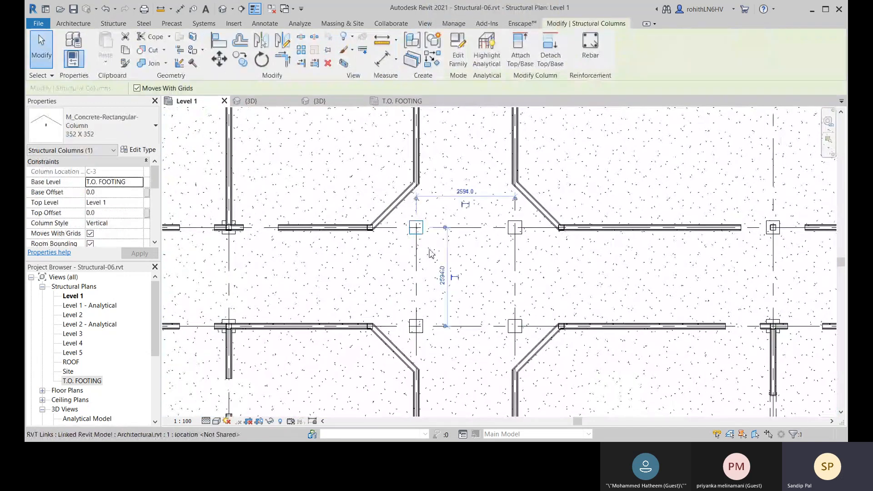
ctrl+click(423, 324)
click(227, 65)
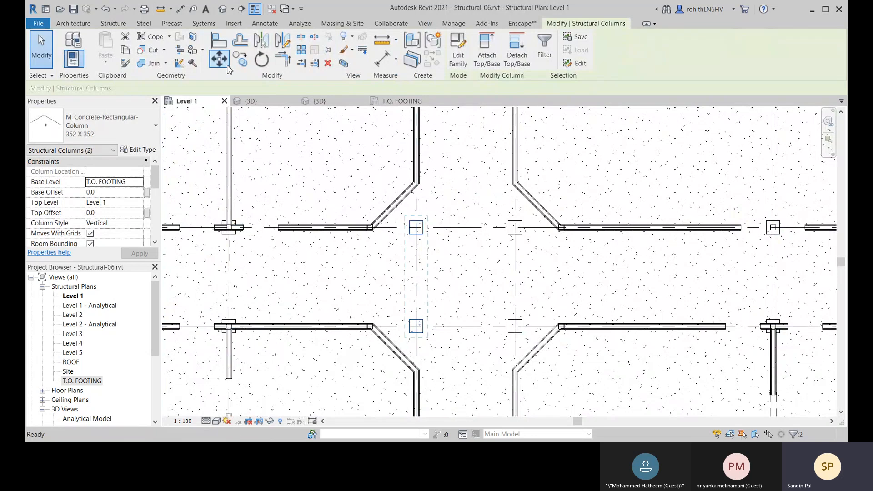
scroll(418, 234, up, 3)
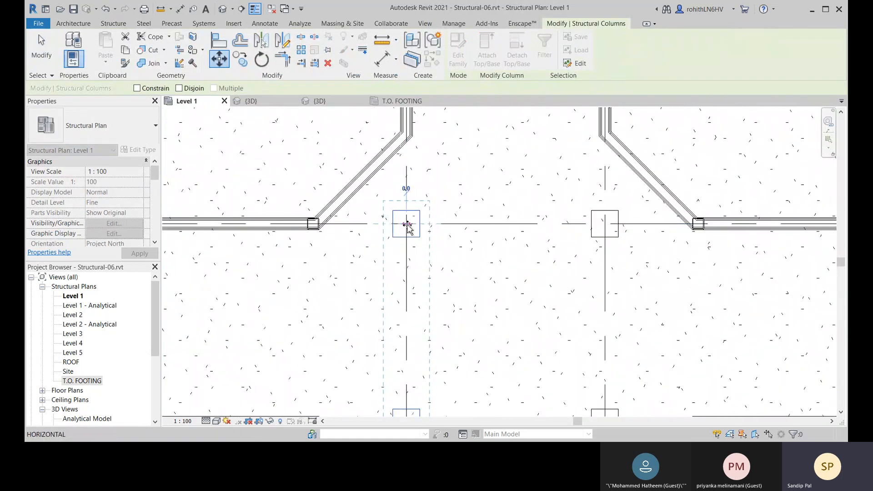
scroll(312, 224, up, 4)
click(324, 226)
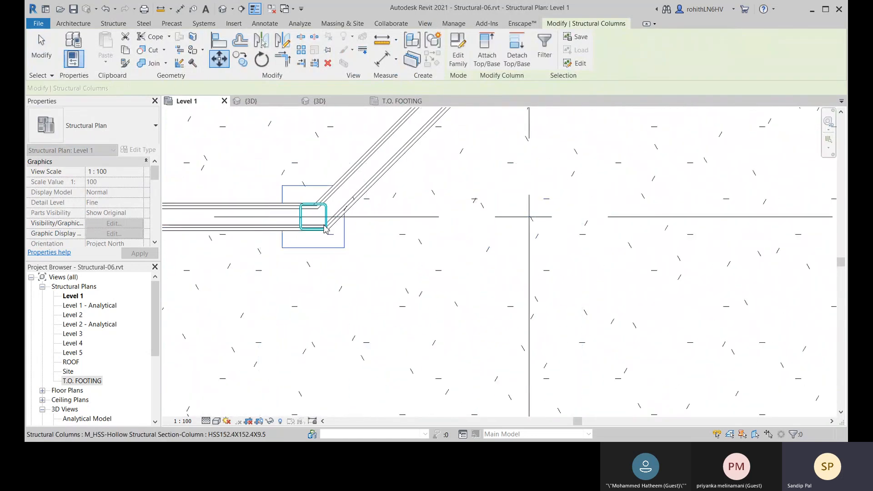
scroll(360, 230, down, 5)
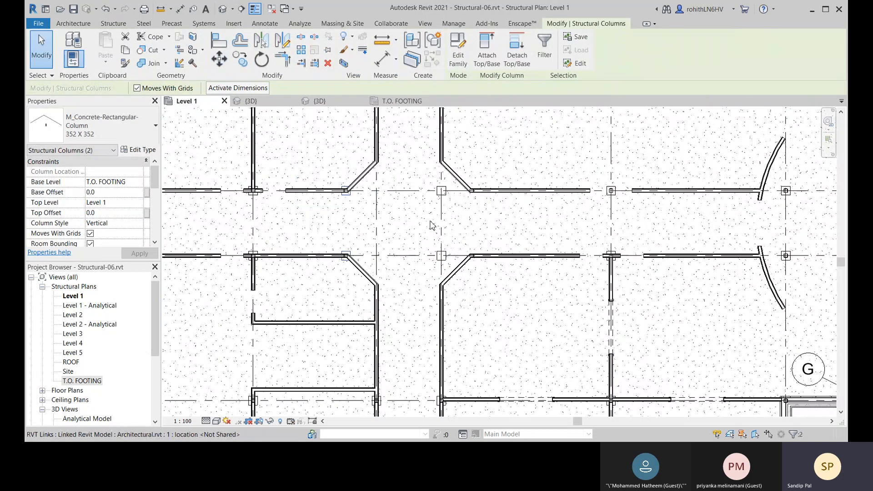
- Move the two 352 X 352 columns on grid 4 at grids C and D by 1219 mm onto the steel columns at the wall corners
scroll(432, 224, up, 2)
click(445, 175)
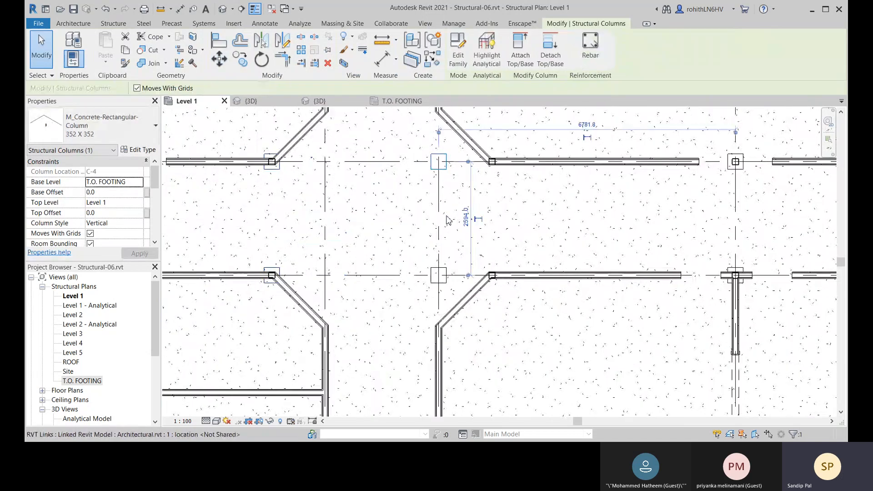
ctrl+click(445, 275)
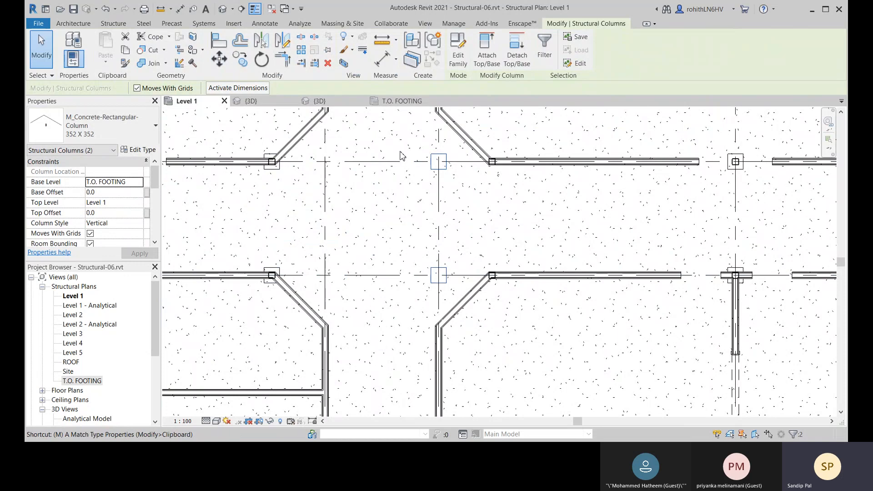
key(v)
click(440, 166)
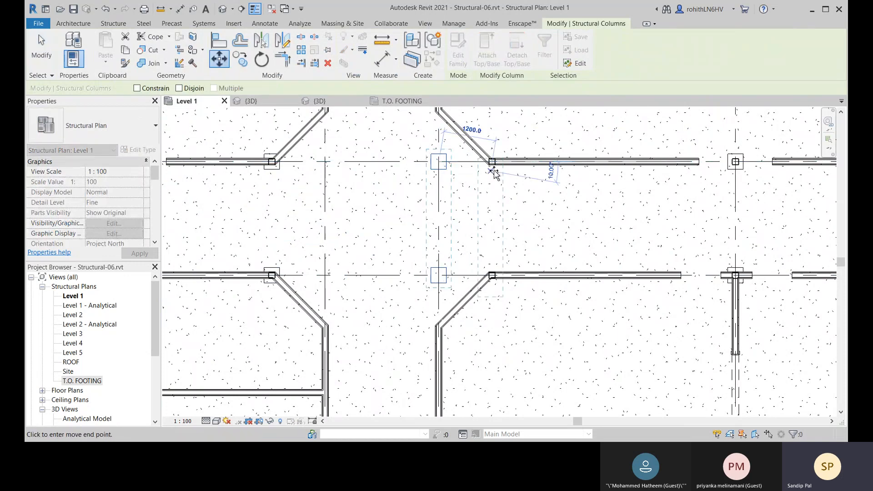
scroll(489, 164, up, 2)
scroll(492, 162, up, 2)
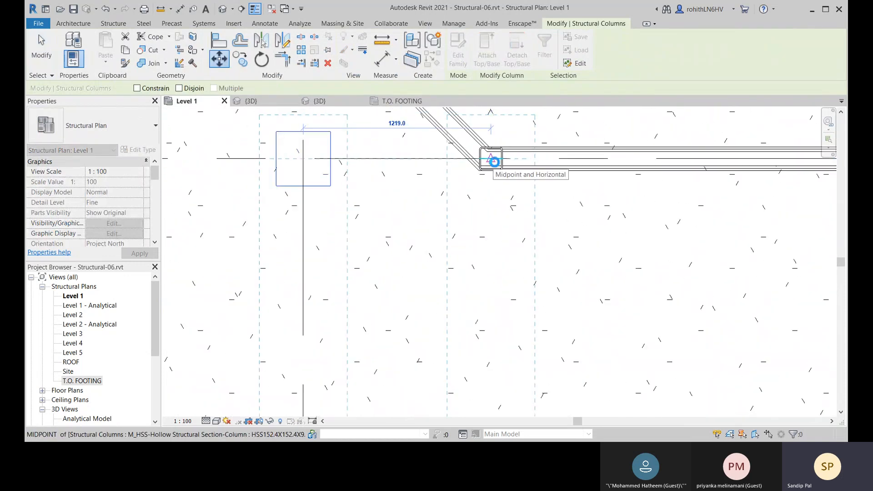
click(492, 163)
scroll(530, 198, down, 3)
scroll(535, 200, down, 4)
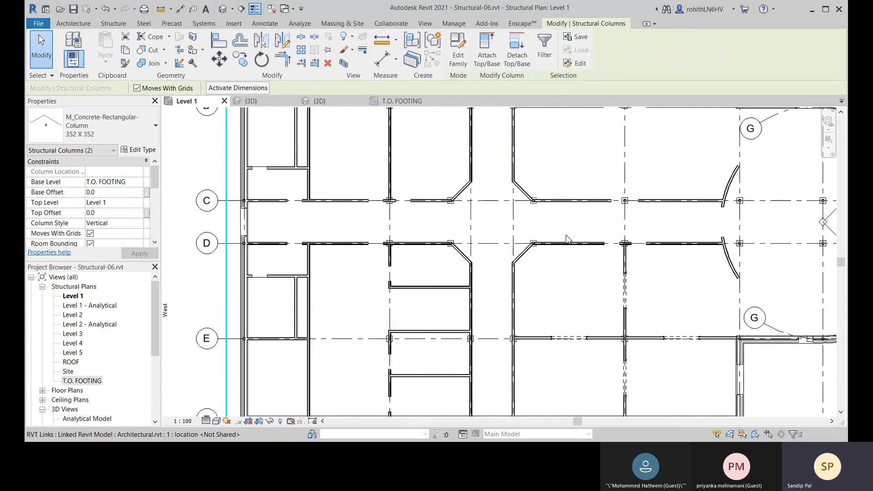
- Delete the 352 X 352 columns where grids B.1 and D.9 cross grids C and D, plus the rotated ones where B.1 and D.9 meet
middle_drag(609, 257, 461, 244)
scroll(521, 250, up, 4)
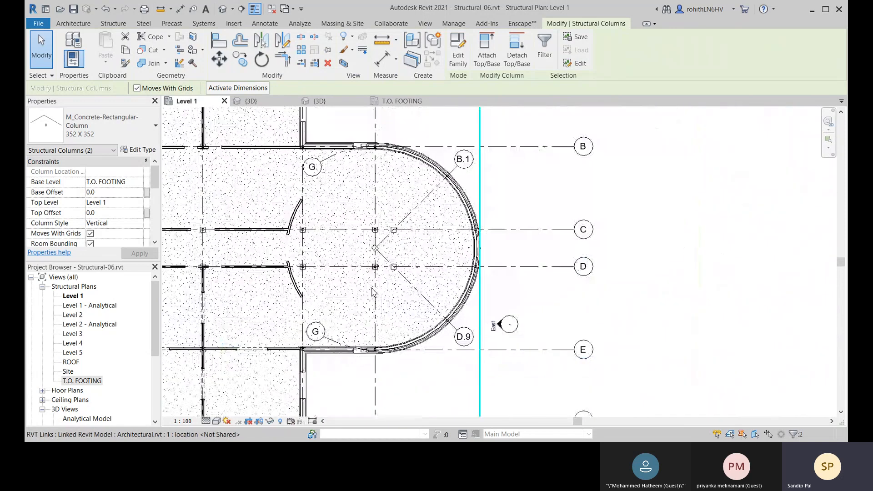
scroll(399, 241, up, 2)
click(412, 193)
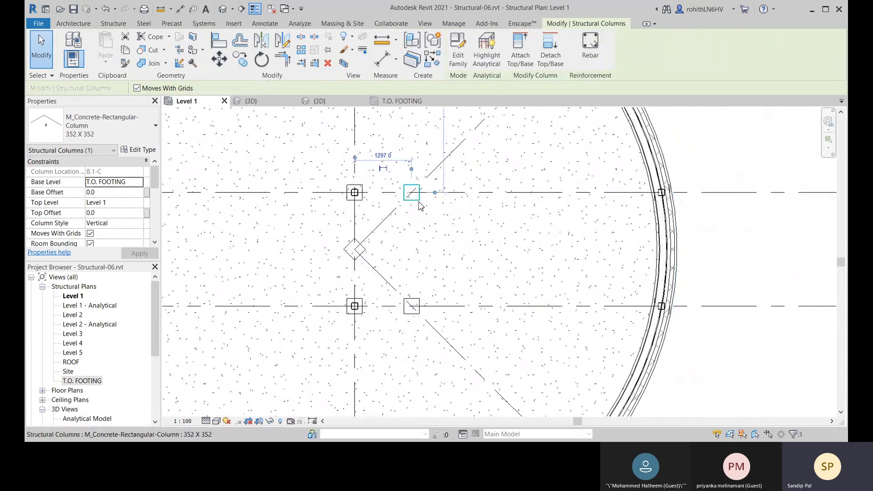
key(Delete)
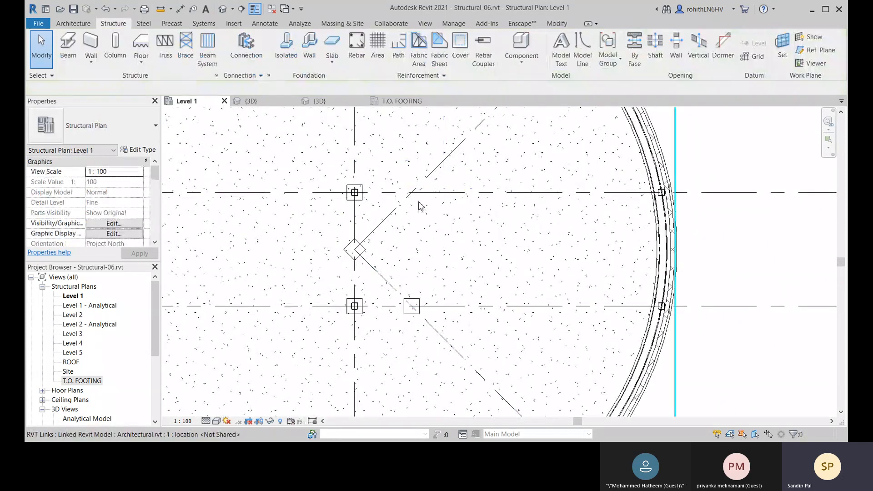
click(417, 304)
key(Delete)
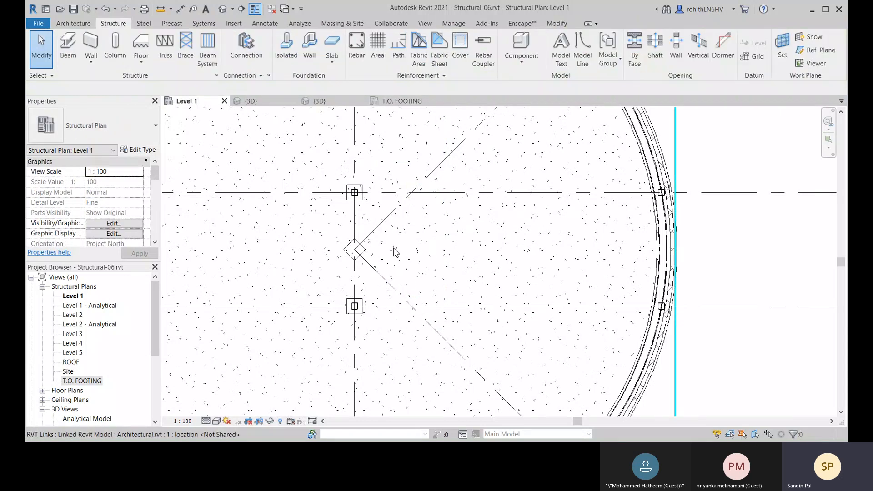
click(366, 252)
key(Delete)
- Move the 352 X 352 column at B-G to the intersection of grids B and 7 and dismiss the warning
scroll(413, 253, down, 2)
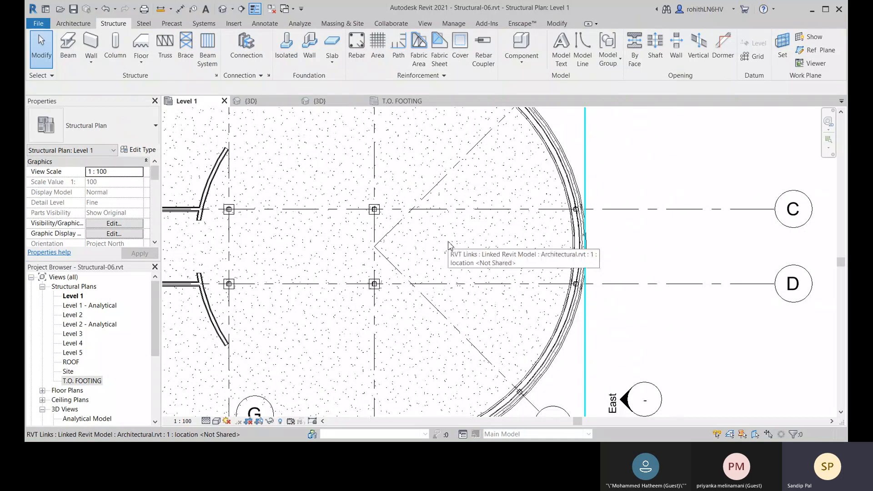
scroll(542, 241, down, 2)
middle_drag(541, 243, 457, 296)
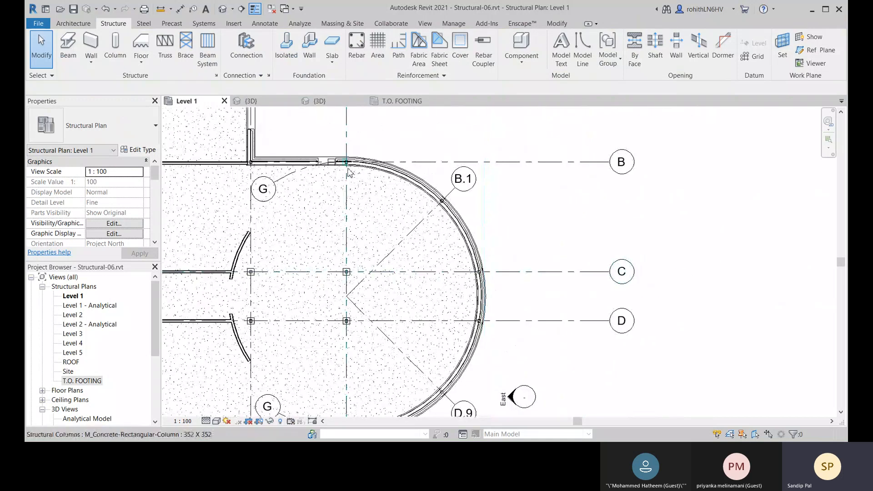
scroll(339, 168, up, 5)
middle_drag(317, 188, 321, 237)
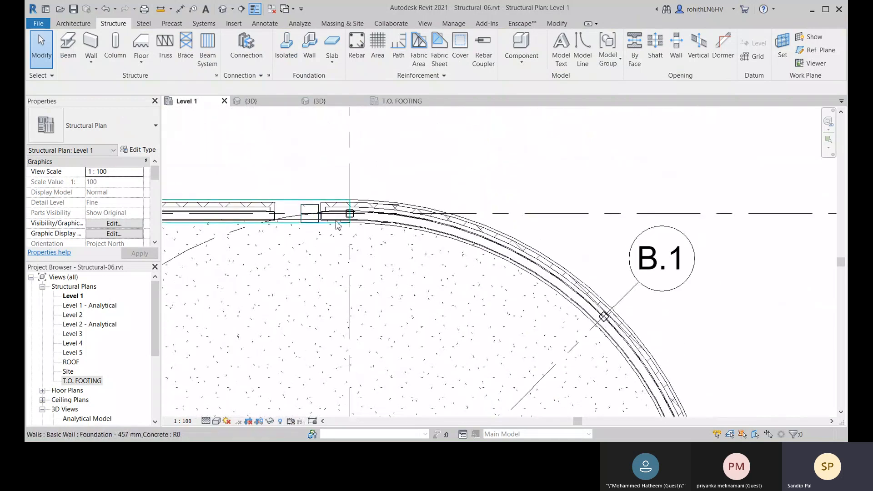
scroll(336, 219, up, 2)
click(294, 198)
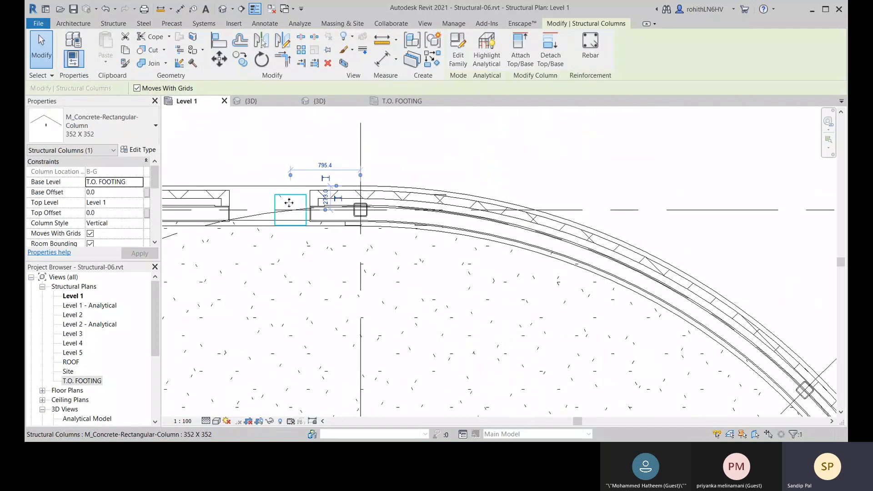
drag(289, 202, 360, 210)
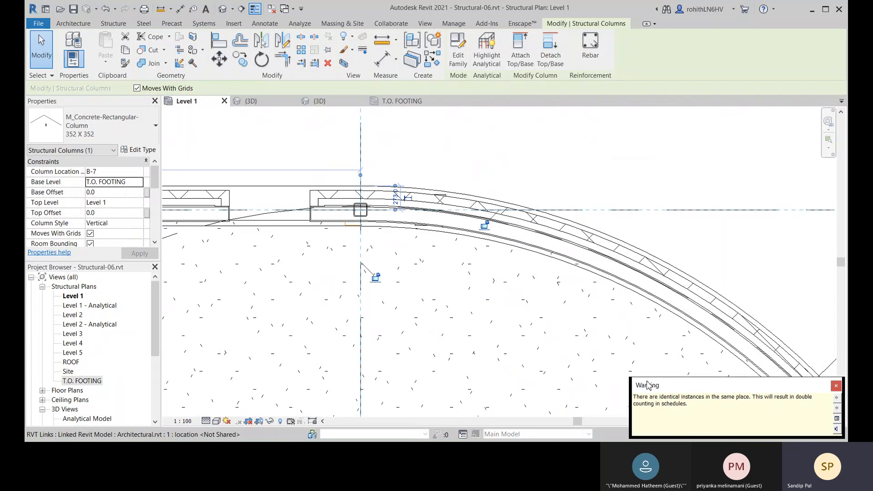
drag(648, 385, 393, 279)
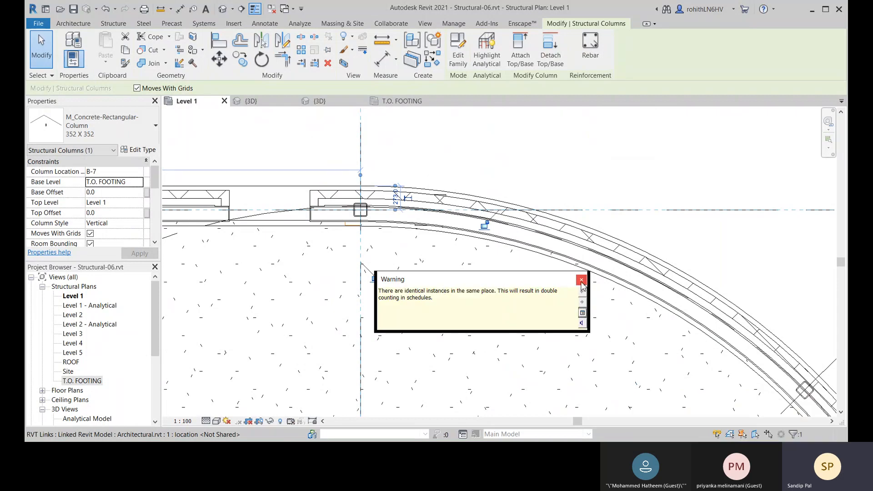
click(581, 280)
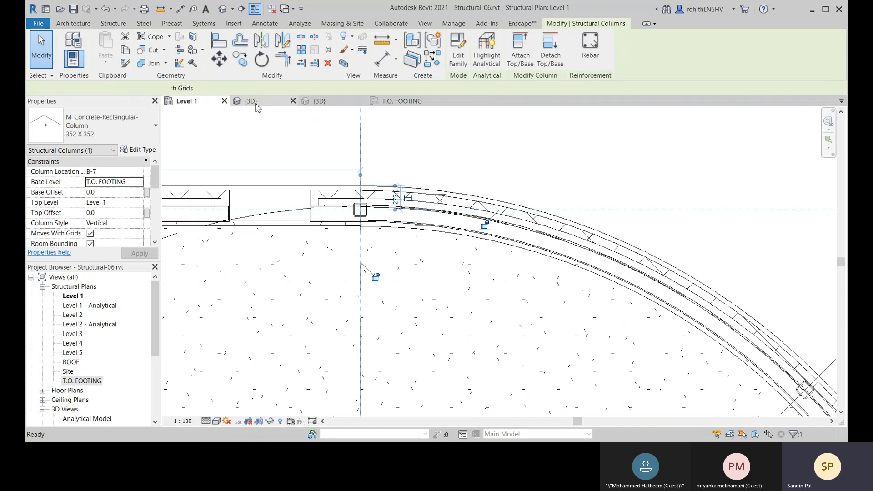
- In the 3D view, delete the freestanding 352 X 352 column outside the curved foundation wall
click(251, 101)
scroll(515, 261, up, 4)
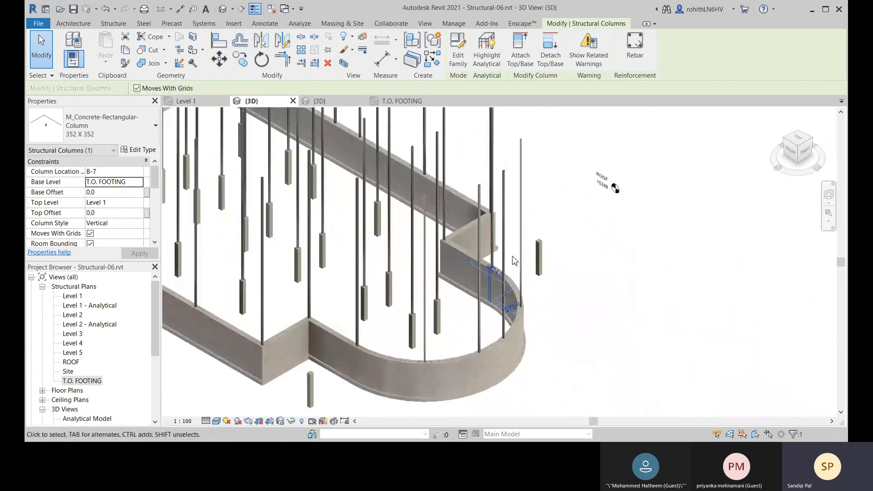
scroll(500, 261, up, 3)
scroll(444, 284, up, 4)
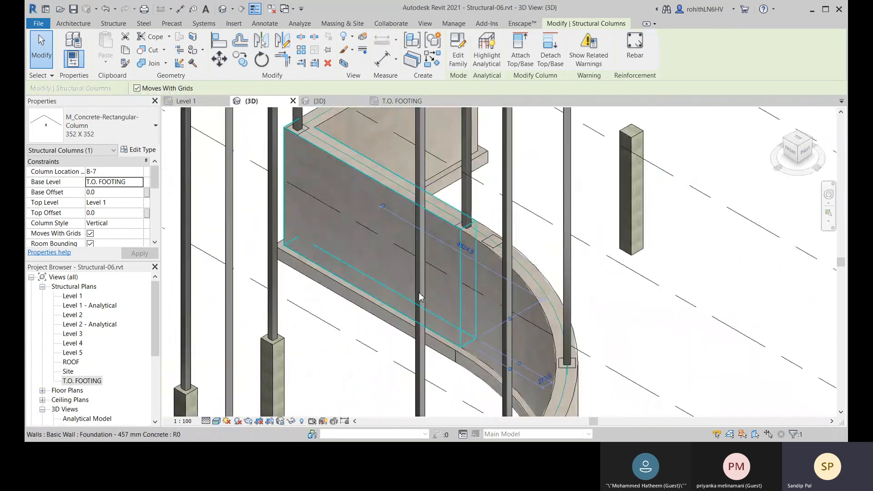
scroll(467, 255, up, 3)
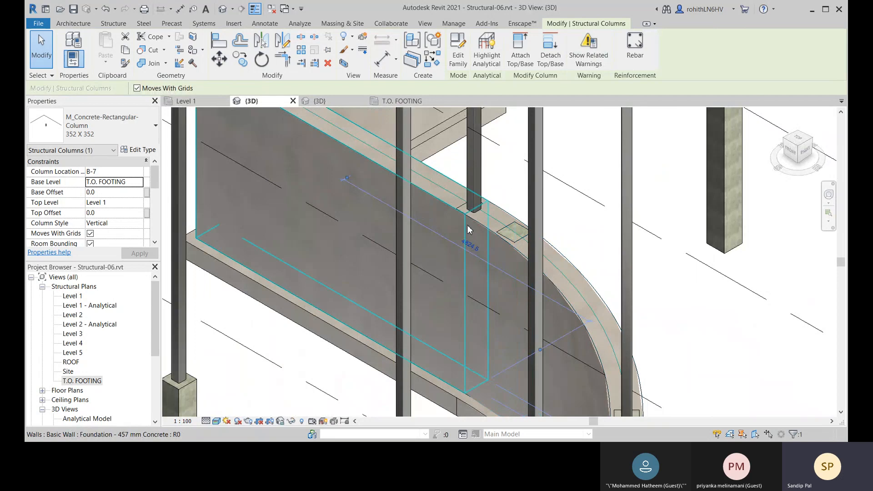
scroll(500, 259, down, 3)
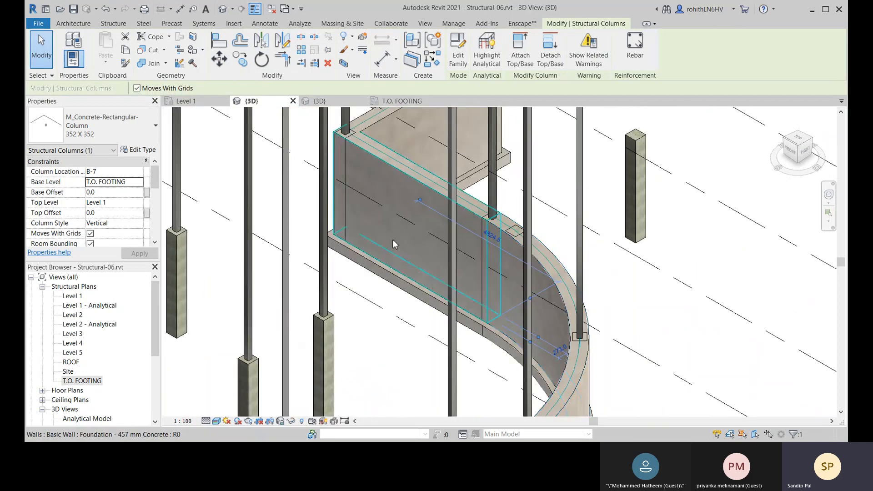
middle_drag(399, 247, 438, 300)
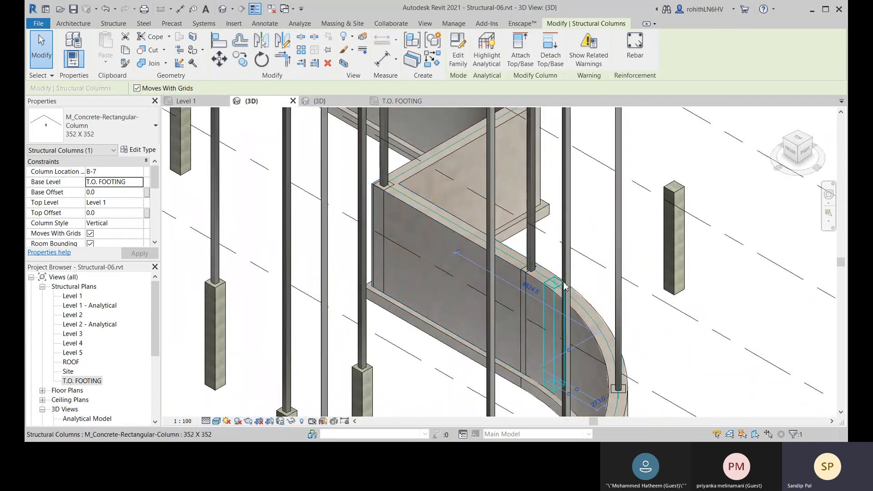
scroll(555, 291, down, 3)
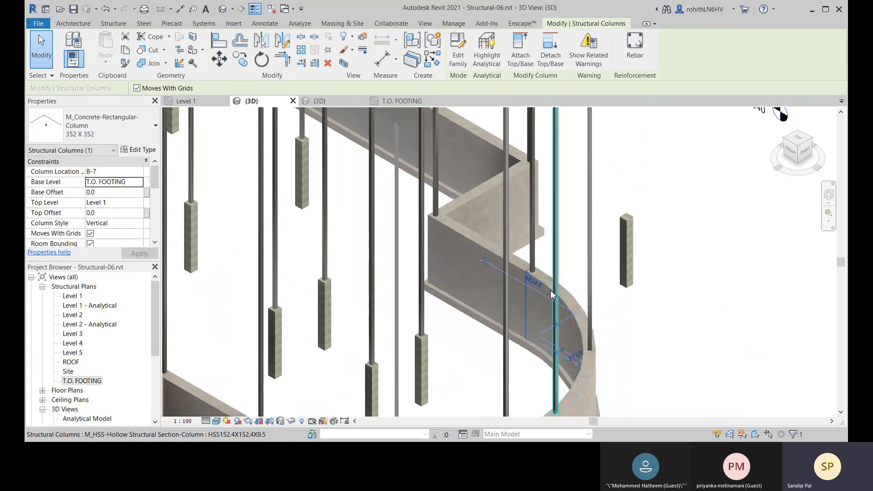
middle_drag(516, 286, 508, 326)
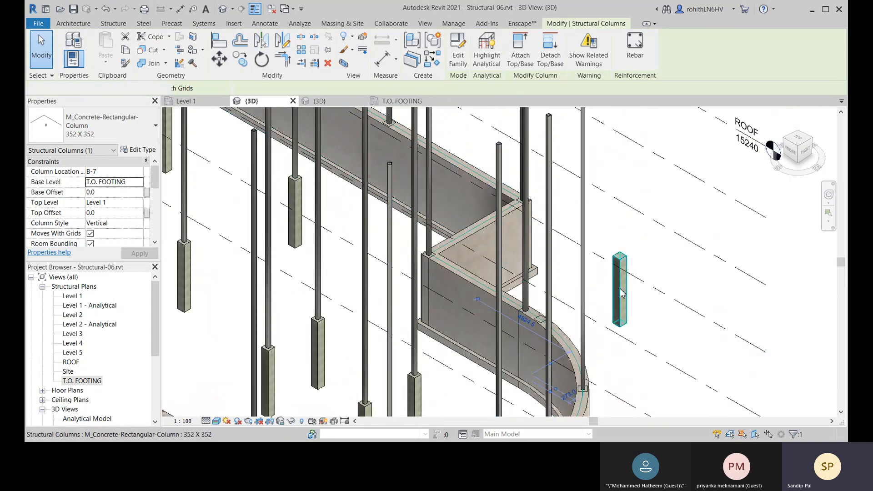
key(Delete)
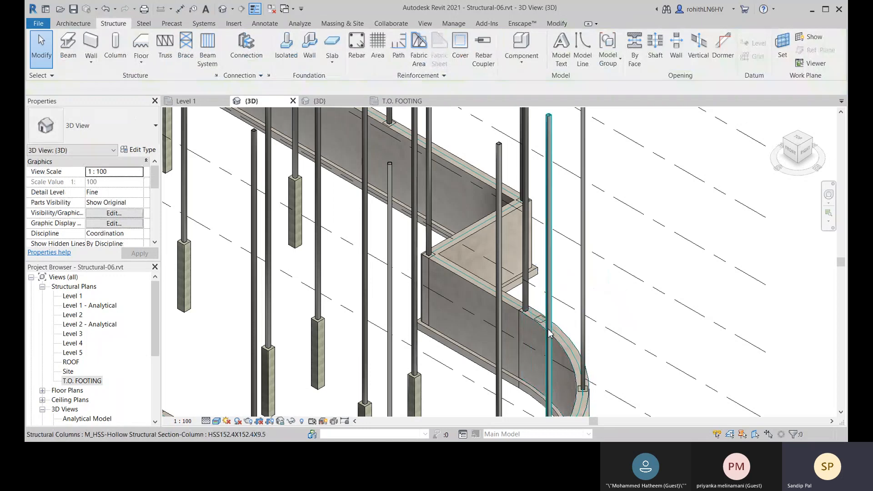
- Delete the extra 352 X 352 column embedded in the curved foundation wall next to the column at B-7
scroll(549, 333, up, 2)
click(536, 318)
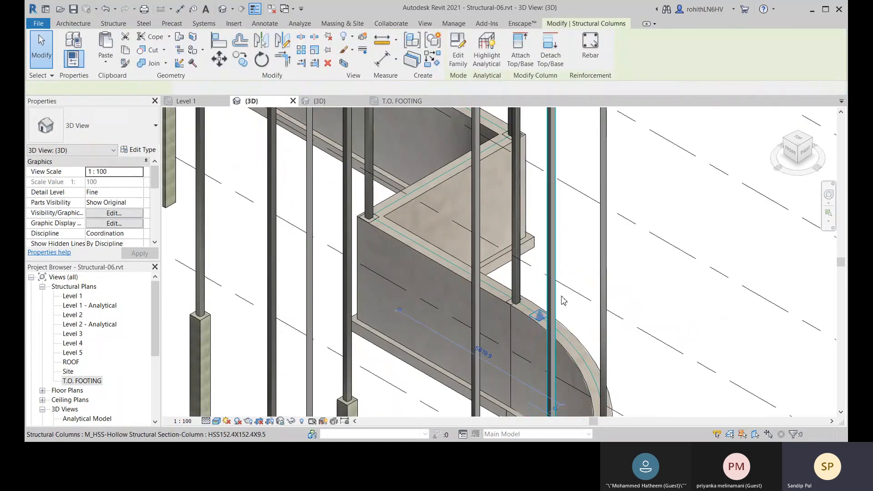
key(Delete)
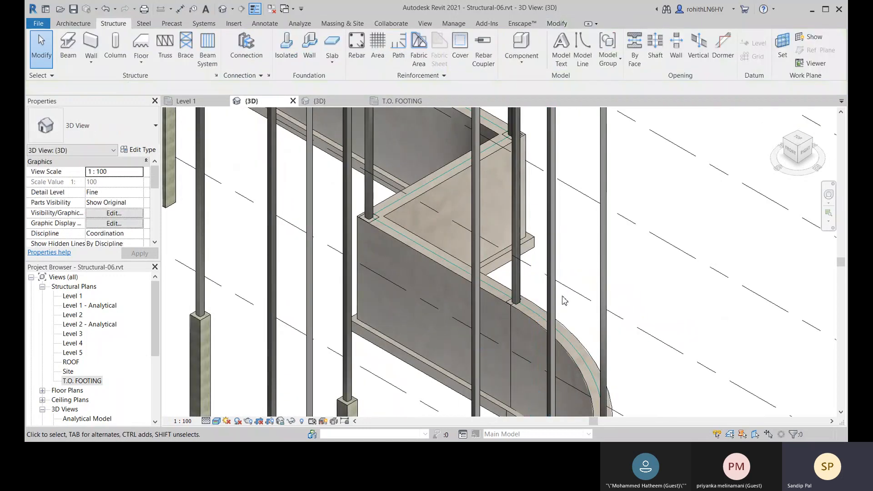
- Remove the duplicate 352 X 352 column at B-7 and select the remaining one there
click(509, 331)
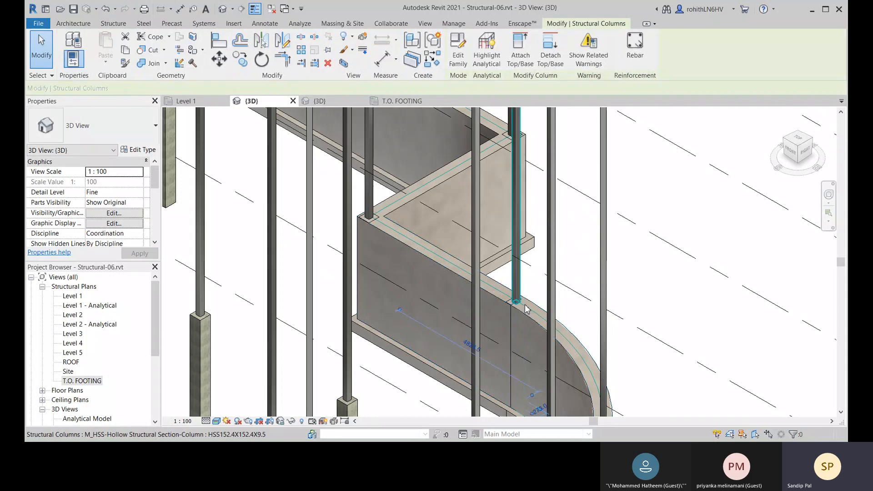
scroll(523, 309, up, 2)
scroll(537, 278, up, 2)
click(541, 271)
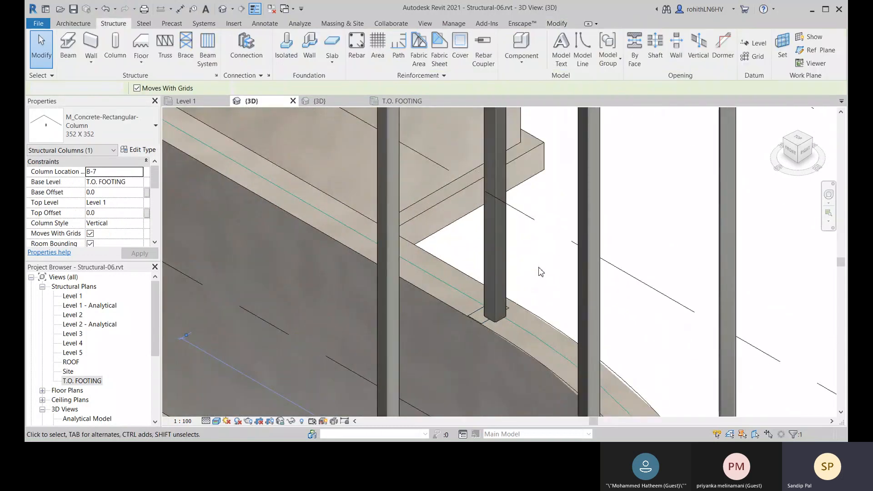
click(478, 317)
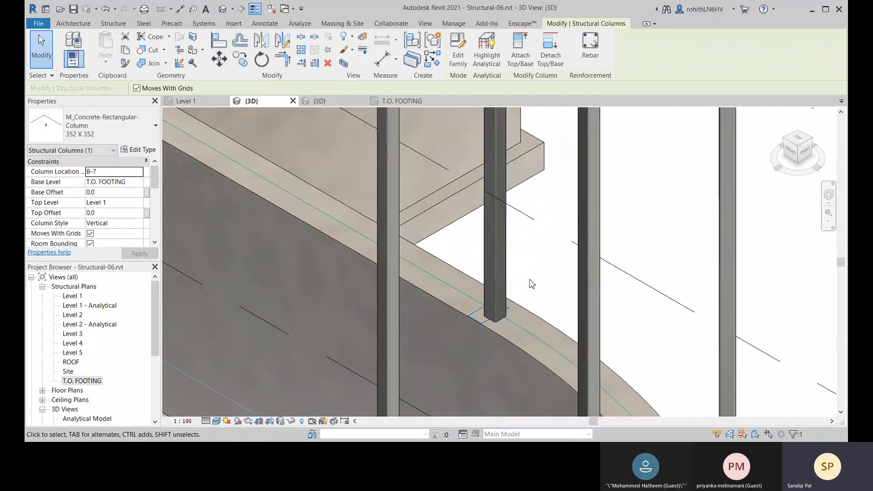
- Inspect the concrete columns set in the curved foundation wall, including the one at E-7
click(532, 283)
scroll(510, 345, down, 4)
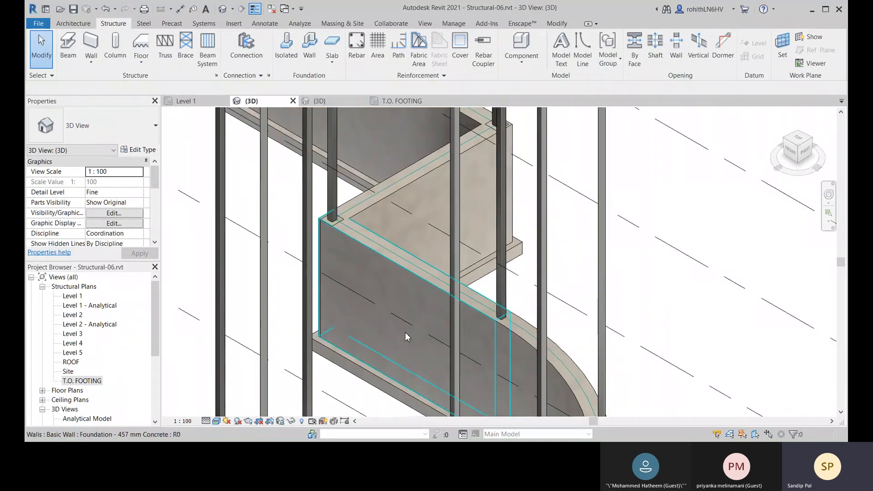
scroll(535, 335, down, 2)
middle_drag(538, 340, 500, 232)
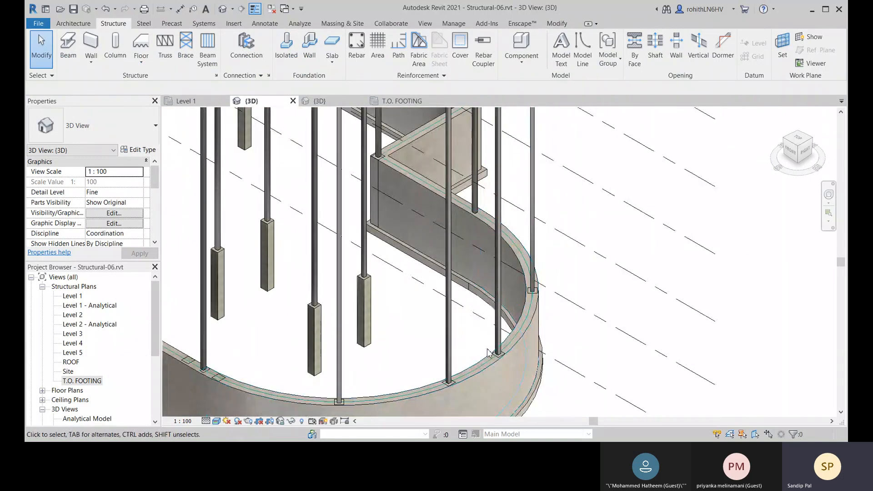
middle_drag(490, 349, 526, 269)
scroll(230, 323, up, 4)
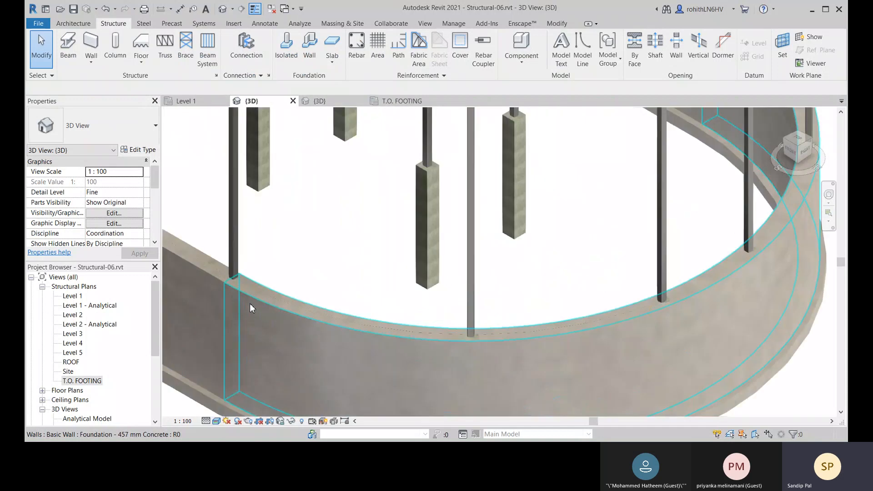
scroll(240, 286, up, 3)
click(241, 279)
click(283, 252)
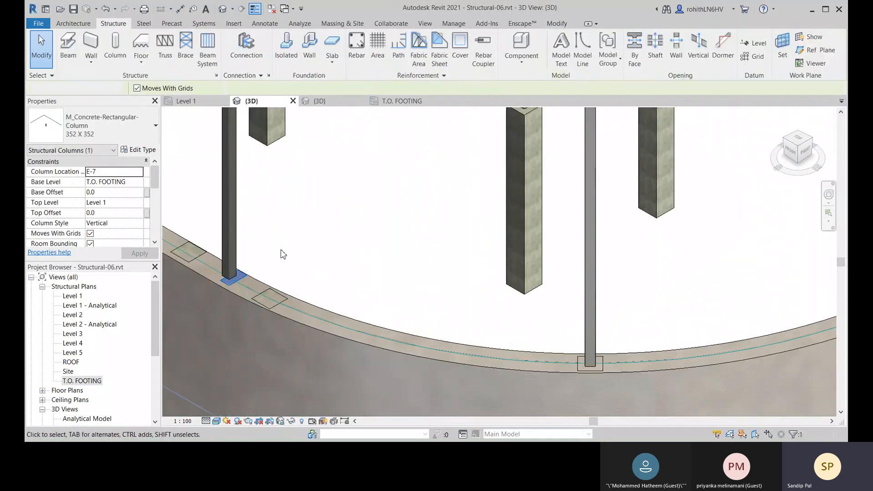
middle_drag(230, 272, 331, 248)
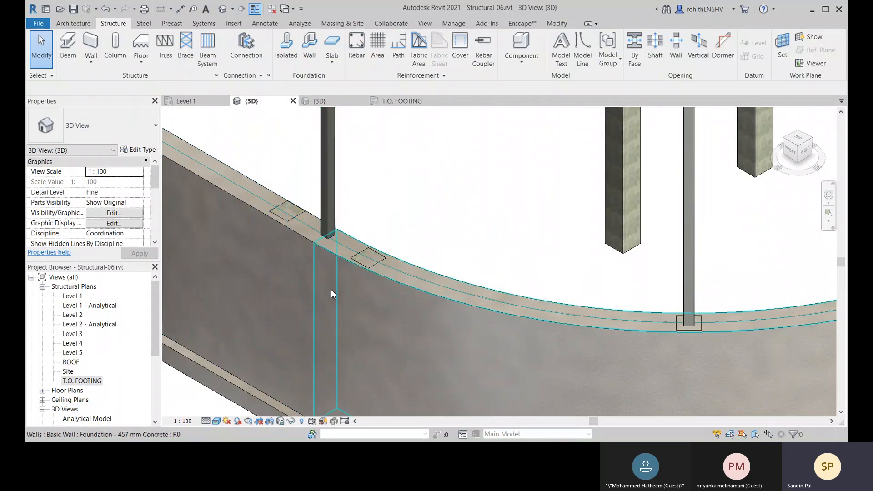
- Delete the freestanding 352 X 352 column outside the foundation wall near the corner where the curved section begins
scroll(324, 255, down, 5)
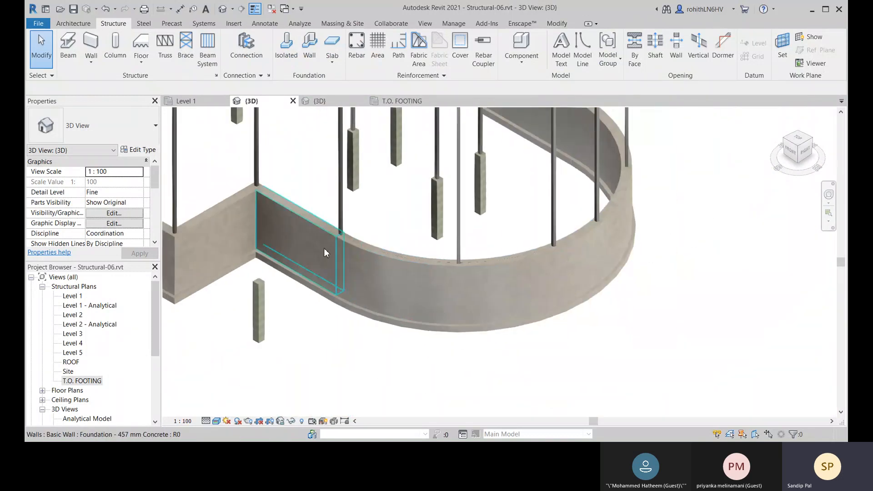
click(266, 291)
key(Delete)
scroll(297, 266, down, 2)
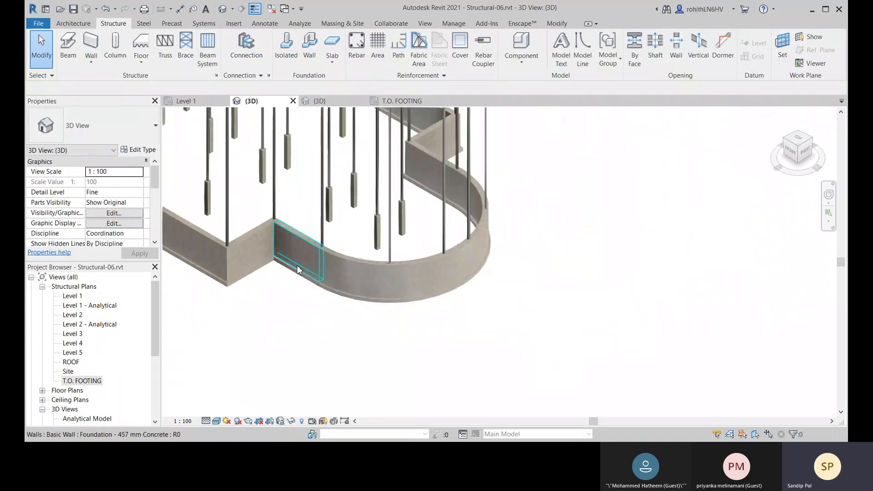
- Check the concrete columns along the straight foundation walls and inside the building for strays
scroll(293, 275, down, 2)
middle_drag(281, 290, 366, 310)
scroll(272, 227, up, 4)
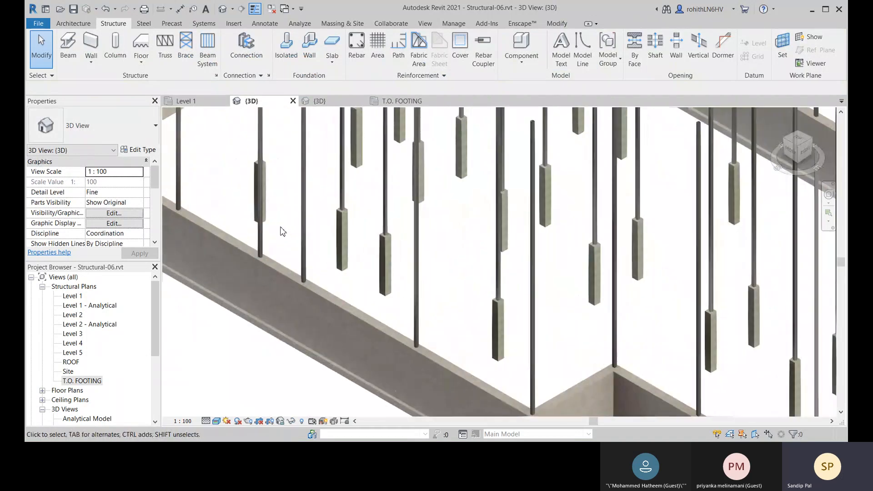
scroll(283, 231, up, 3)
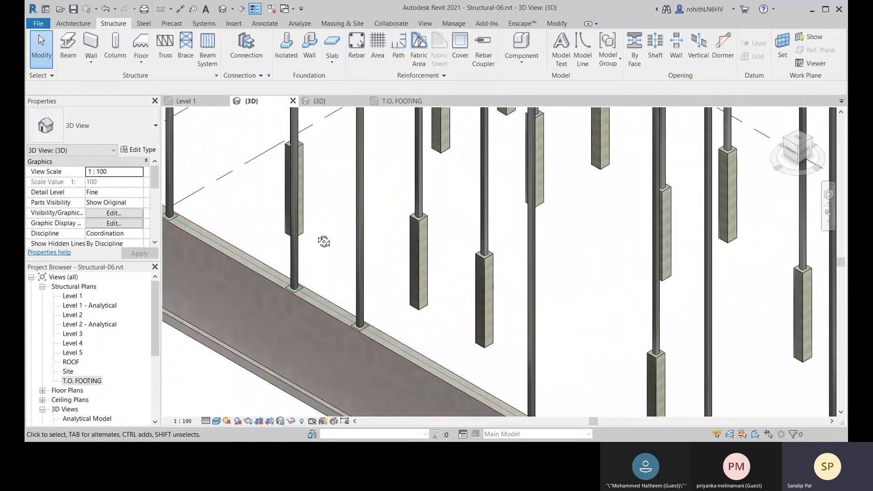
scroll(323, 241, down, 6)
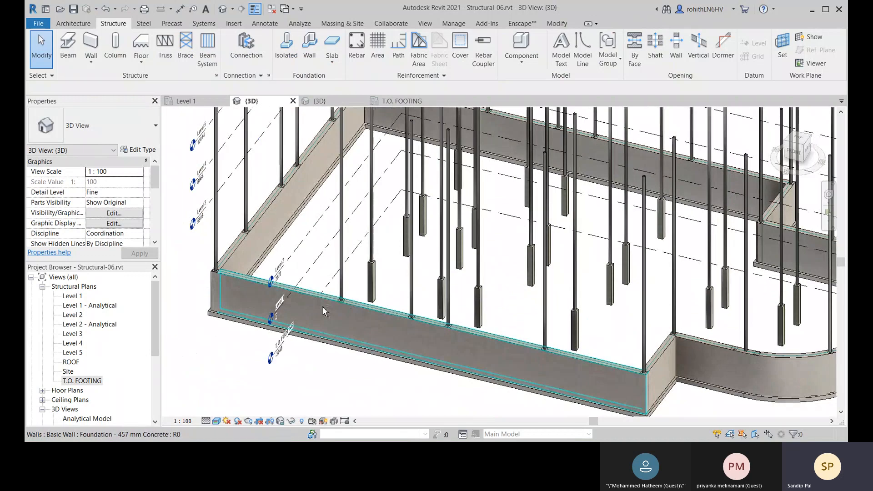
shift+middle_drag(323, 308, 414, 316)
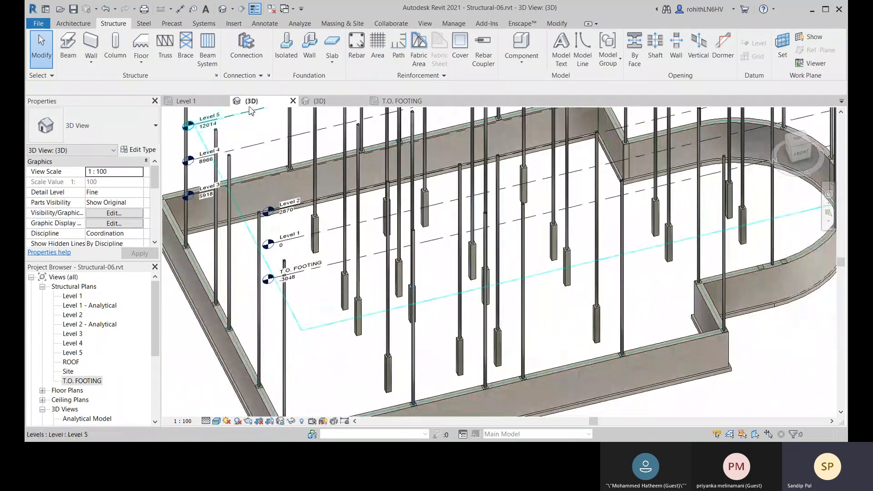
- In the Level 1 plan, place a 352 X 352 concrete column down to T.O. FOOTING at grids B and 7, unjoined from the wall
click(197, 102)
scroll(380, 234, down, 3)
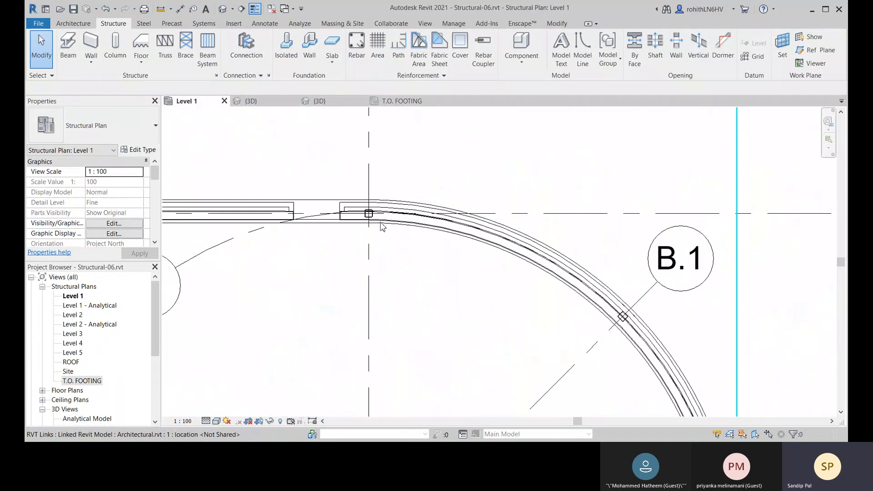
scroll(371, 202, up, 3)
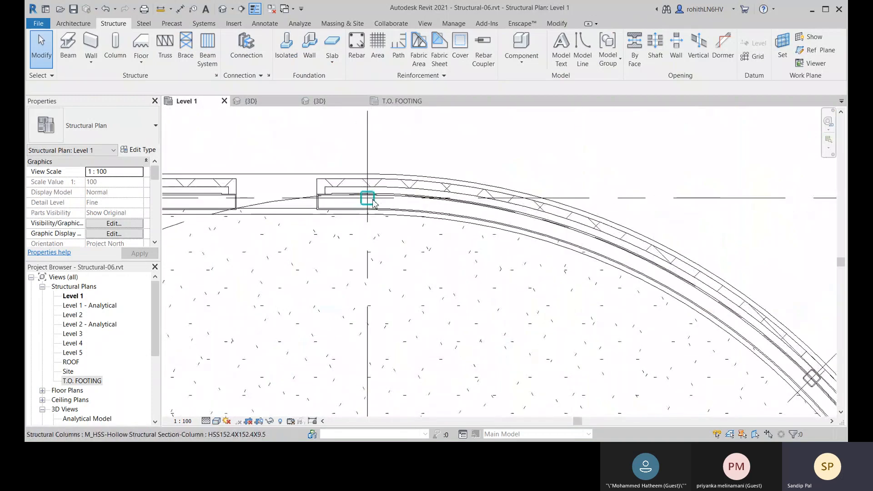
scroll(372, 203, down, 3)
scroll(535, 275, up, 6)
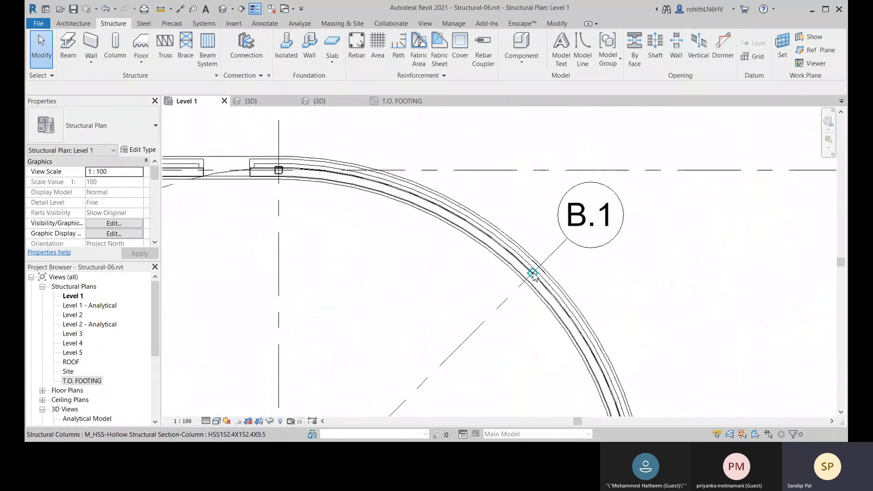
scroll(237, 168, down, 7)
middle_drag(243, 186, 371, 198)
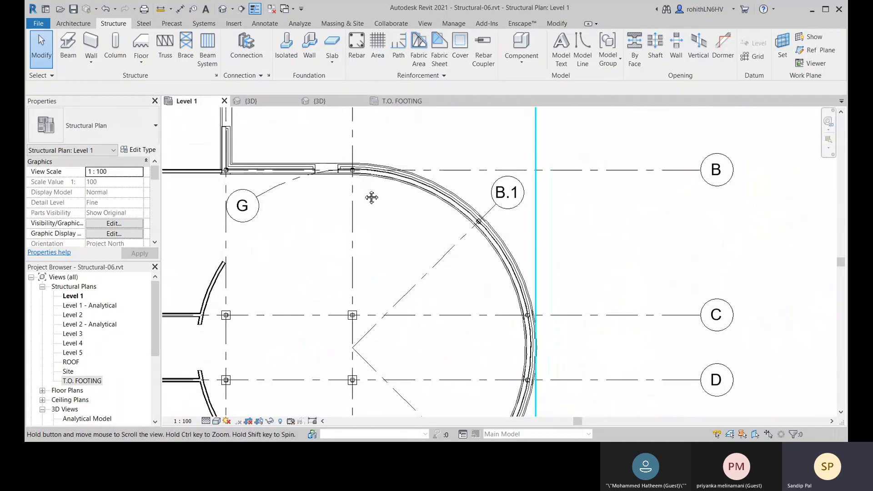
click(116, 50)
scroll(352, 170, up, 5)
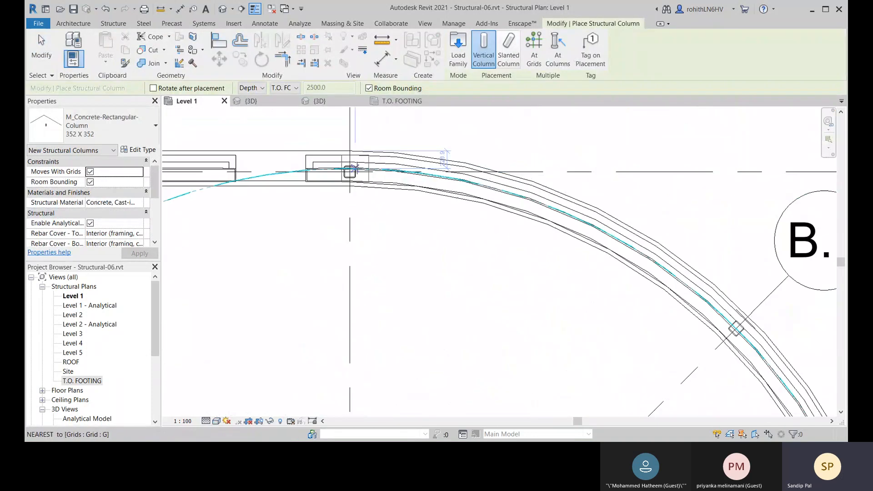
click(347, 173)
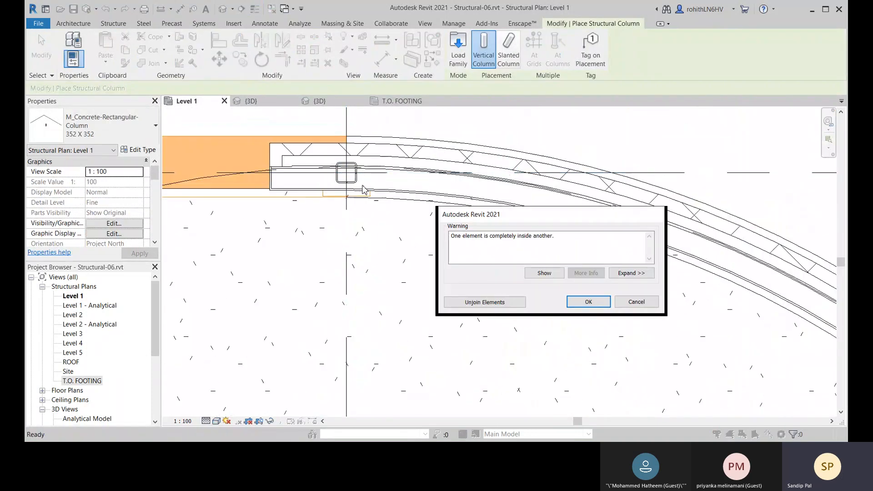
click(485, 302)
key(Escape)
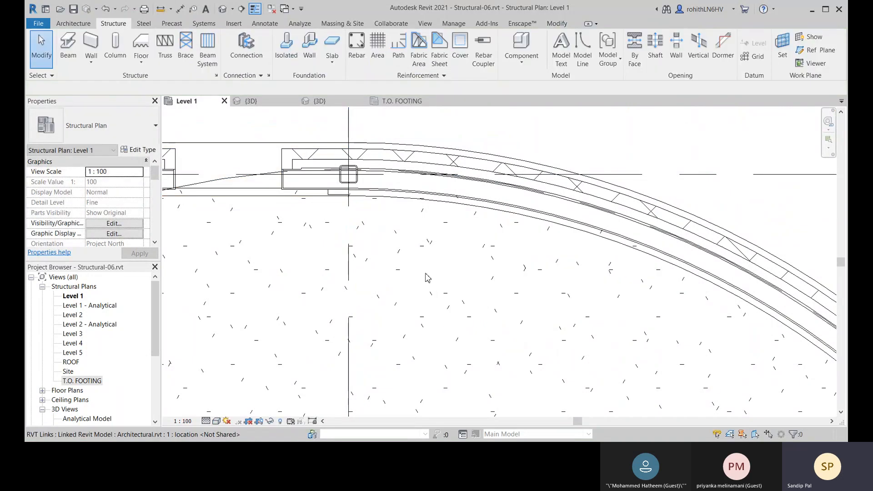
- Place a 352 X 352 column on the steel column at grid B.1, rotated to align with the grid and unjoined from the wall
scroll(437, 253, down, 3)
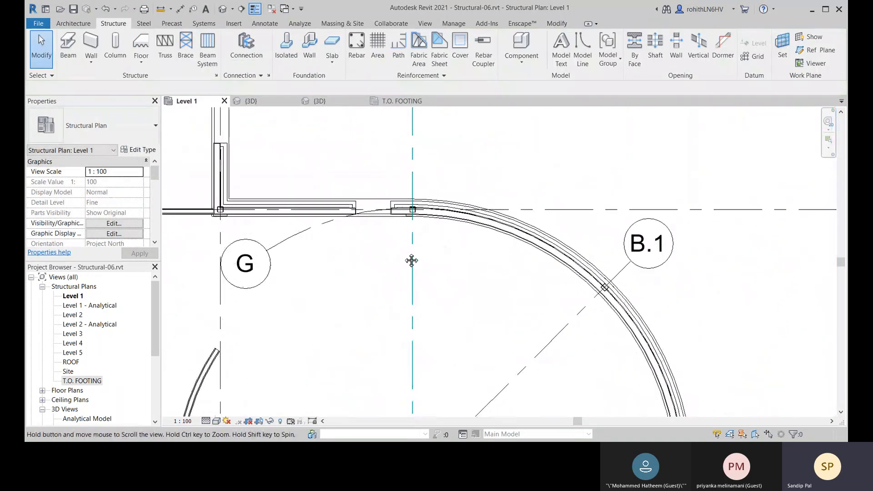
scroll(419, 264, up, 4)
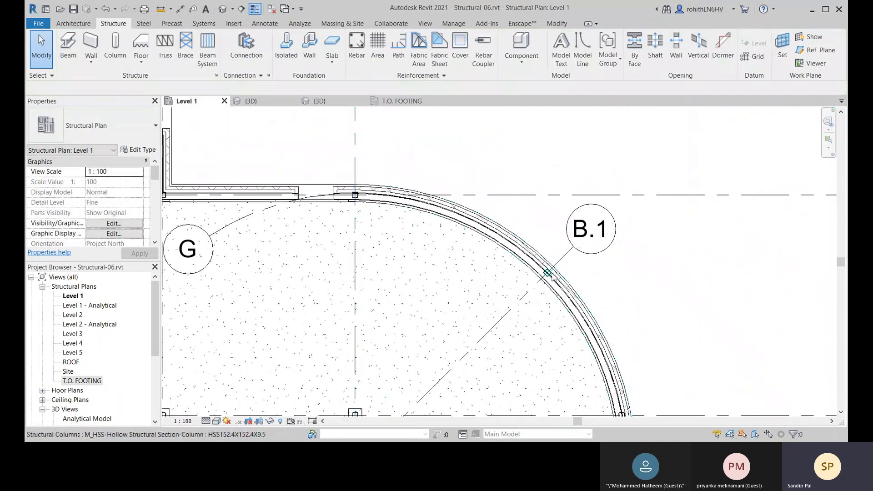
click(123, 56)
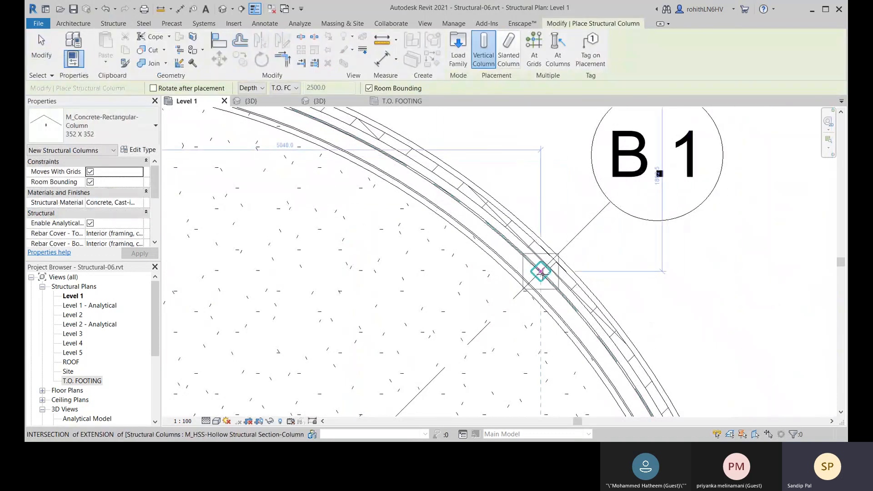
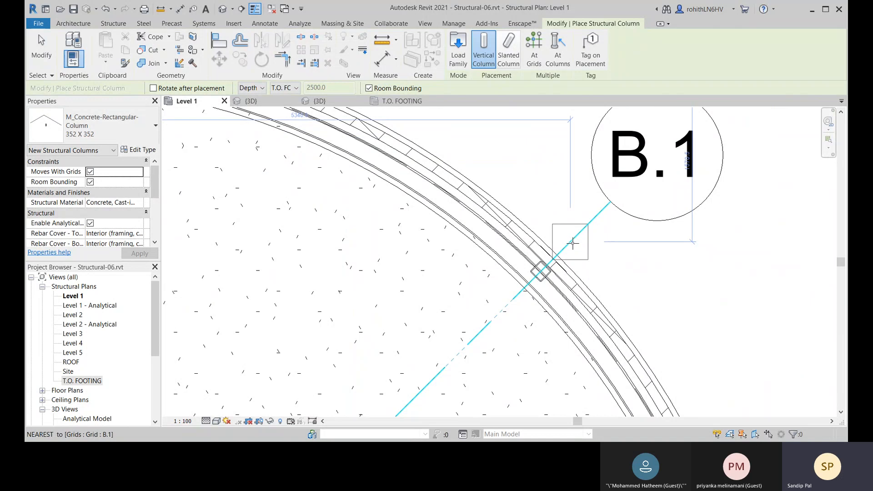
key(space)
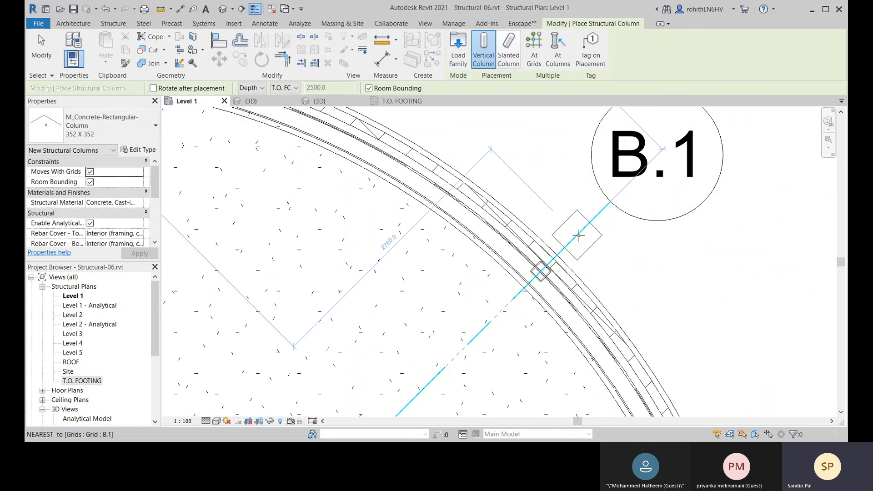
click(541, 271)
click(483, 302)
key(Escape)
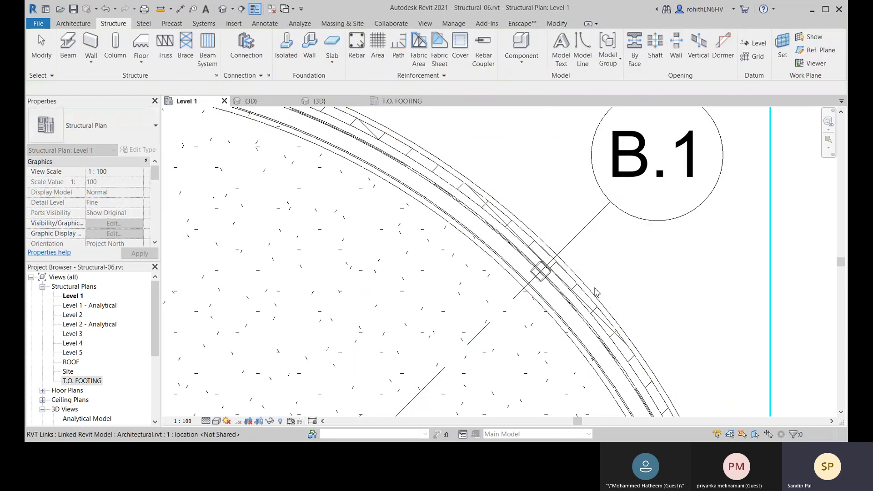
- Place a 352 X 352 column on the steel column where grid C meets the curved wall, and unjoin the overlapping elements
scroll(419, 237, up, 5)
click(115, 48)
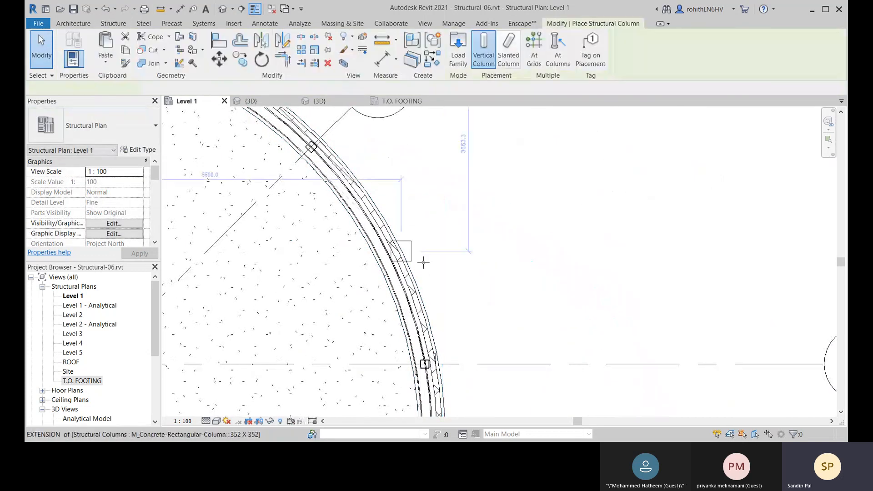
scroll(419, 273, up, 5)
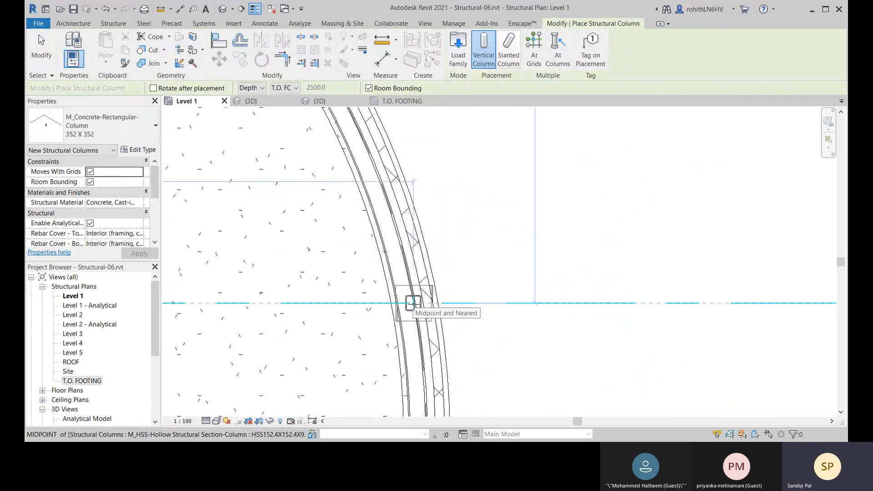
click(412, 302)
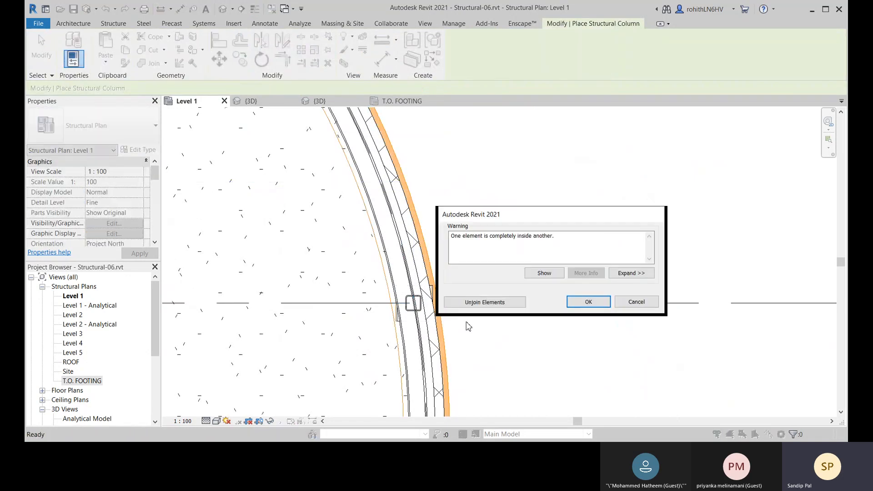
click(509, 304)
- Place a 352 X 352 concrete column down to T.O. FOOTING where grid D meets the curved wall
scroll(495, 351, down, 2)
middle_drag(494, 361, 475, 256)
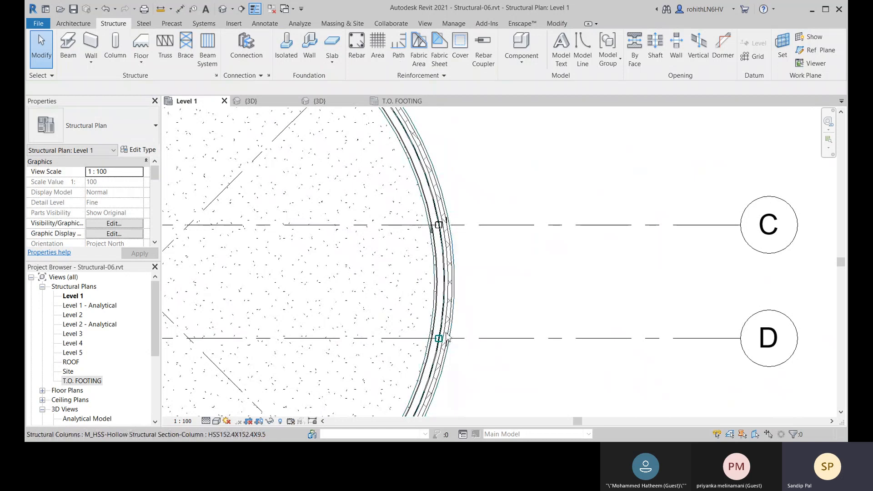
scroll(447, 338, up, 1)
click(117, 56)
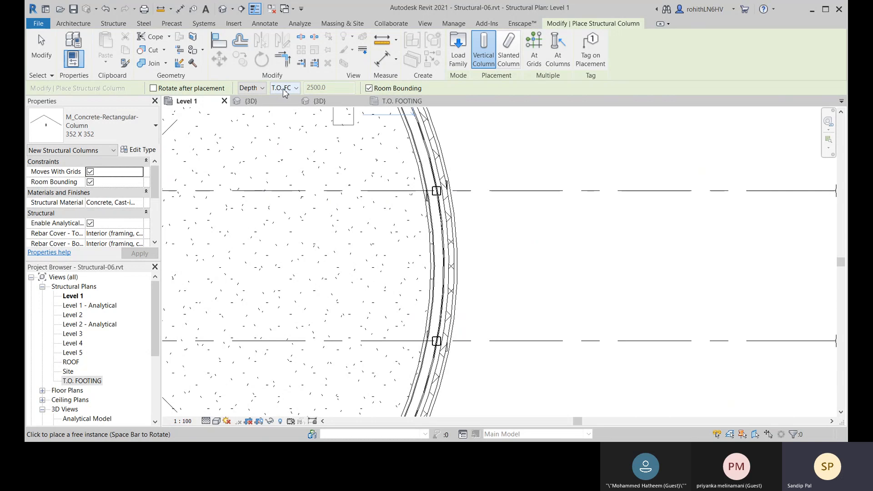
scroll(464, 202, up, 3)
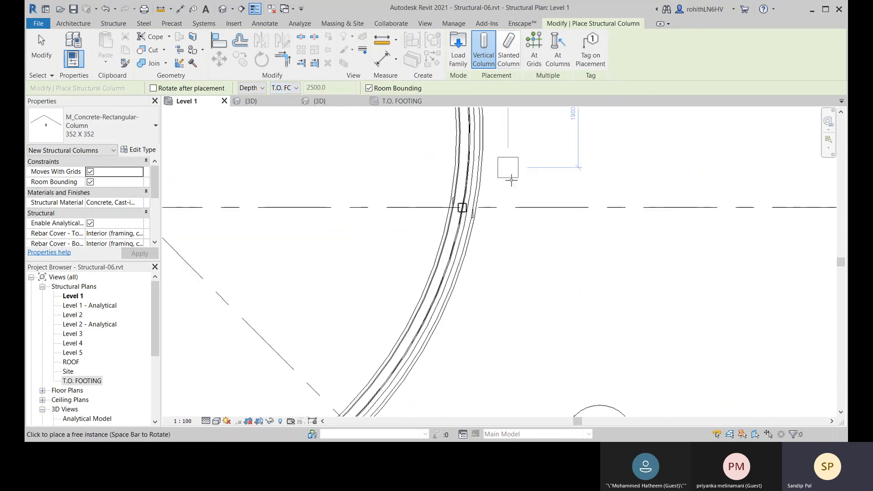
scroll(469, 198, up, 5)
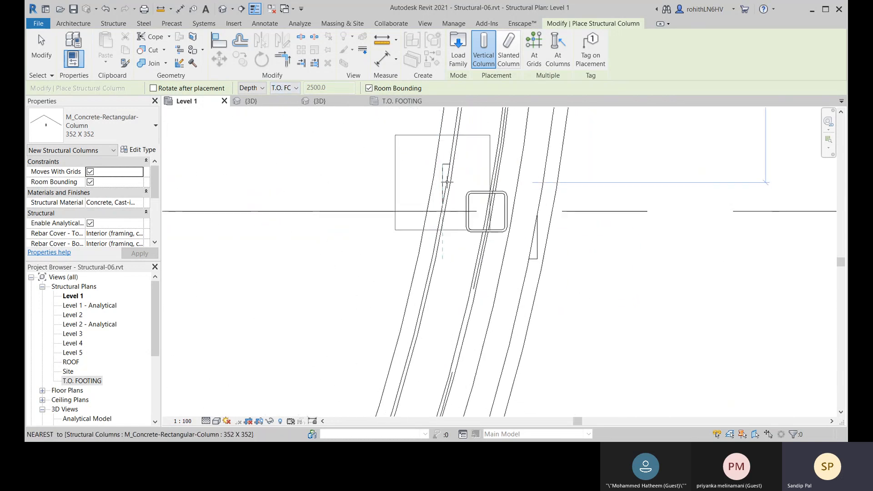
- Place a 352 X 352 concrete rectangular column at the steel column where grid D meets the curved wall, unjoining the overlapping elements
click(491, 214)
click(485, 302)
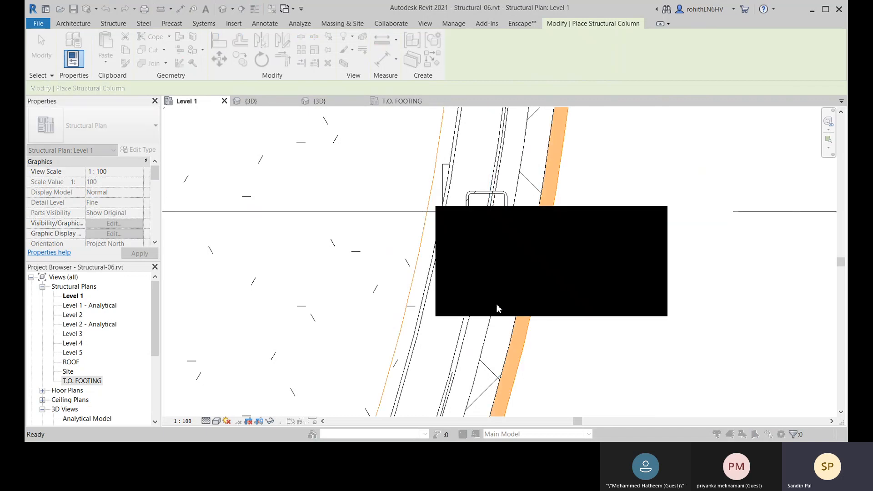
scroll(595, 314, down, 4)
- Place a 352 X 352 concrete column, rotated to align with grid D.9, at that grid's steel column in the curved wall, unjoining the overlapping elements
scroll(606, 349, up, 5)
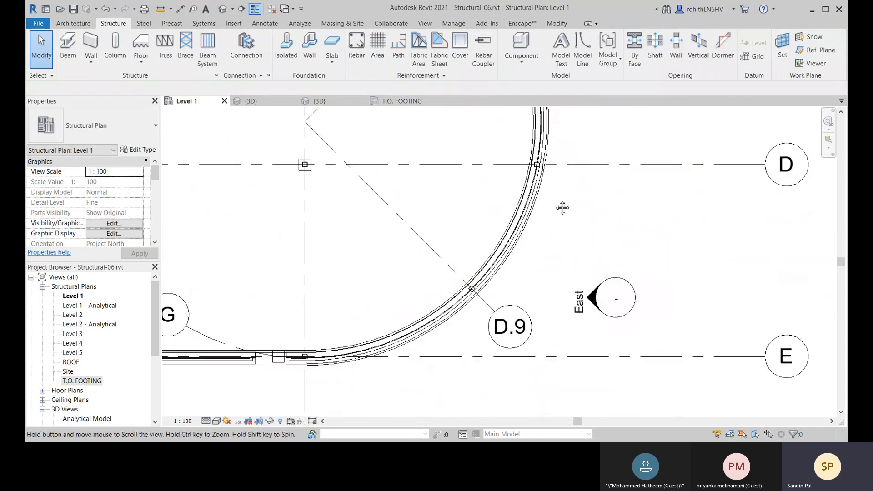
click(115, 45)
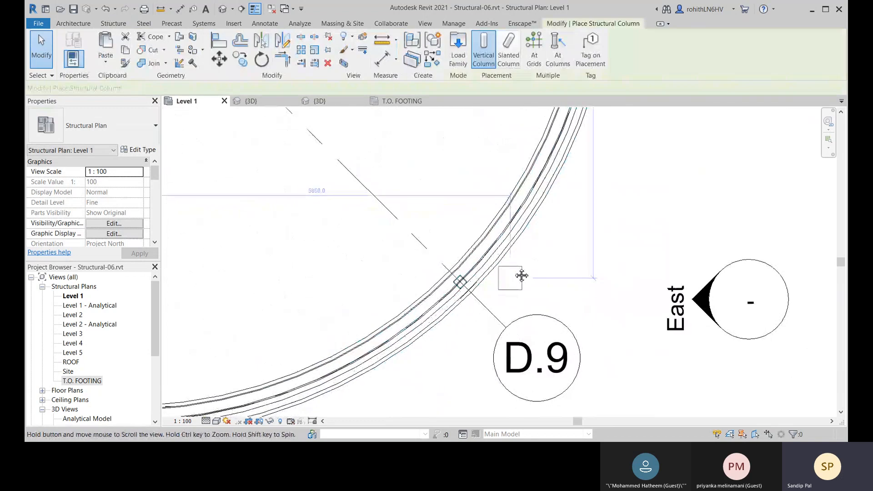
scroll(460, 252, up, 4)
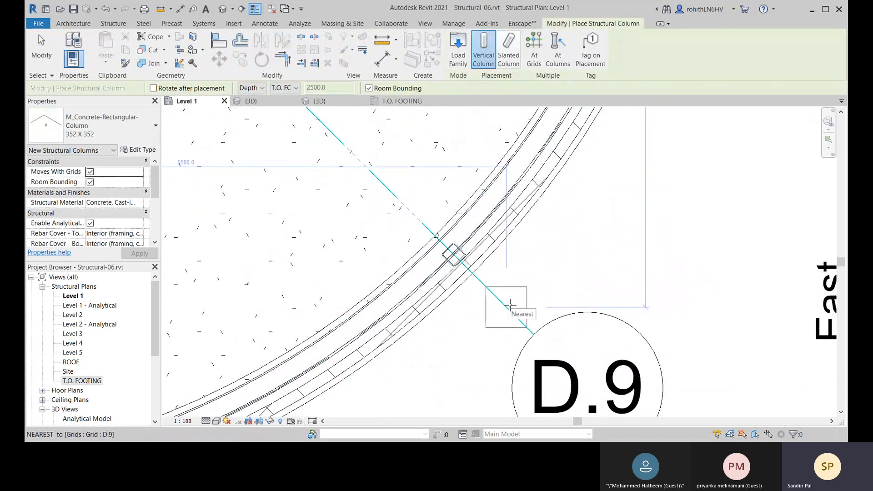
key(space)
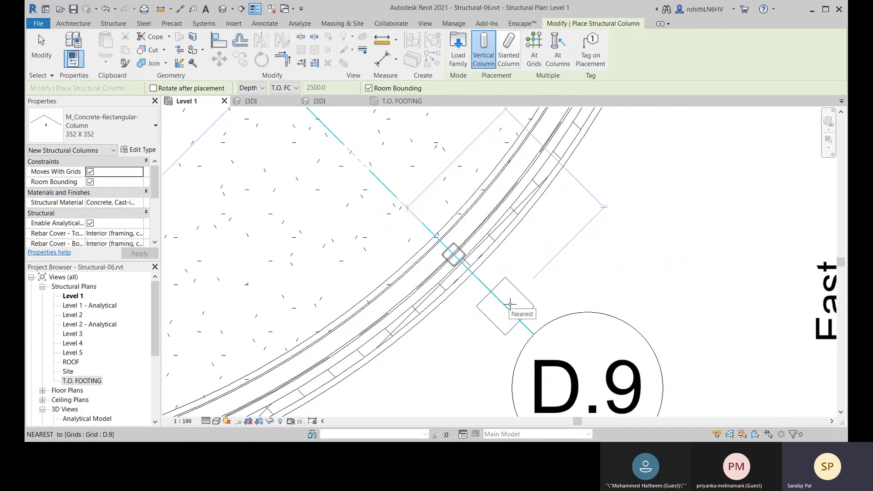
click(454, 255)
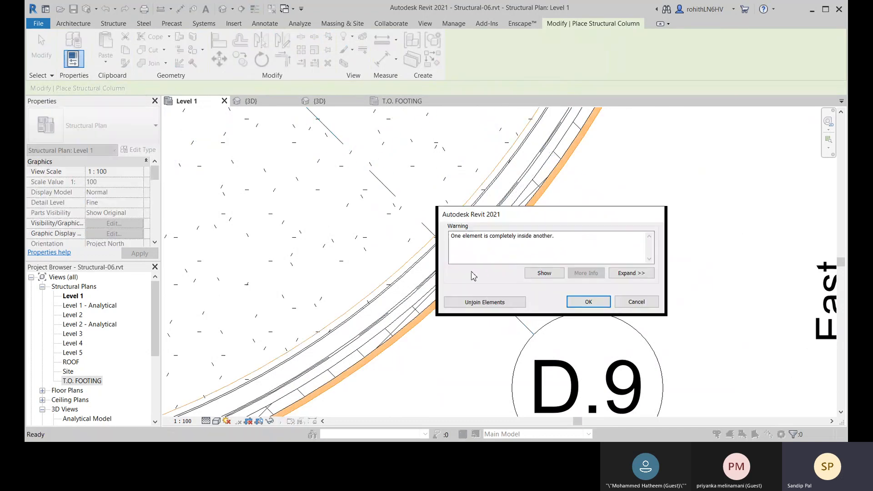
click(484, 302)
- Move the misplaced concrete column at grids E and G to the steel column at the intersection of grids E and 7
scroll(457, 350, down, 3)
scroll(368, 324, up, 4)
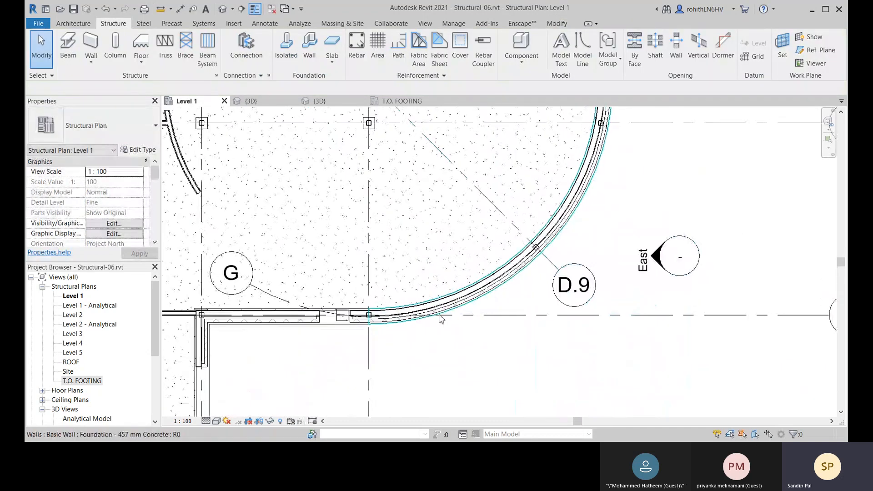
scroll(368, 324, up, 2)
click(297, 318)
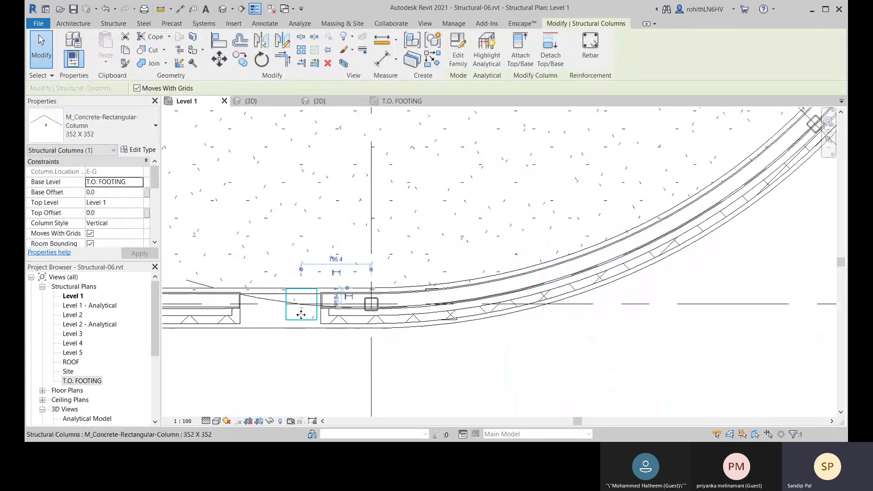
drag(302, 311, 372, 310)
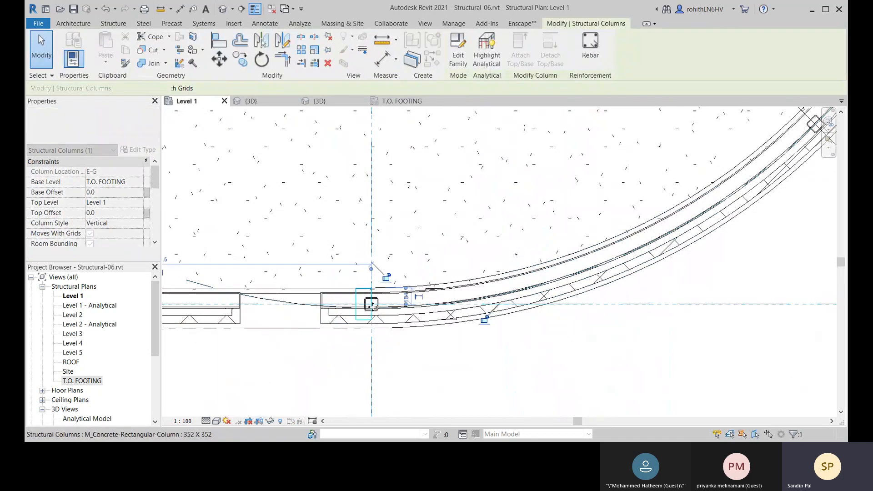
scroll(404, 349, down, 2)
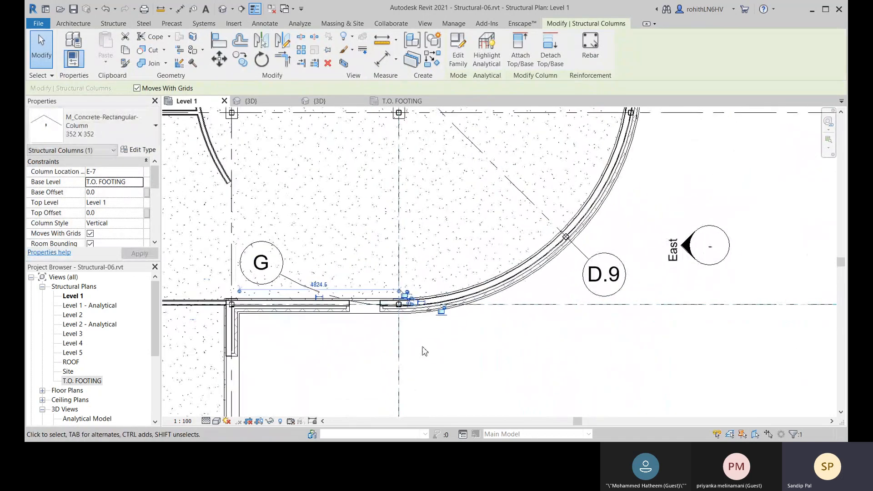
click(424, 352)
- Examine the constraints and other properties of the concrete column at the wall corner on grids E and 6
scroll(309, 311, up, 4)
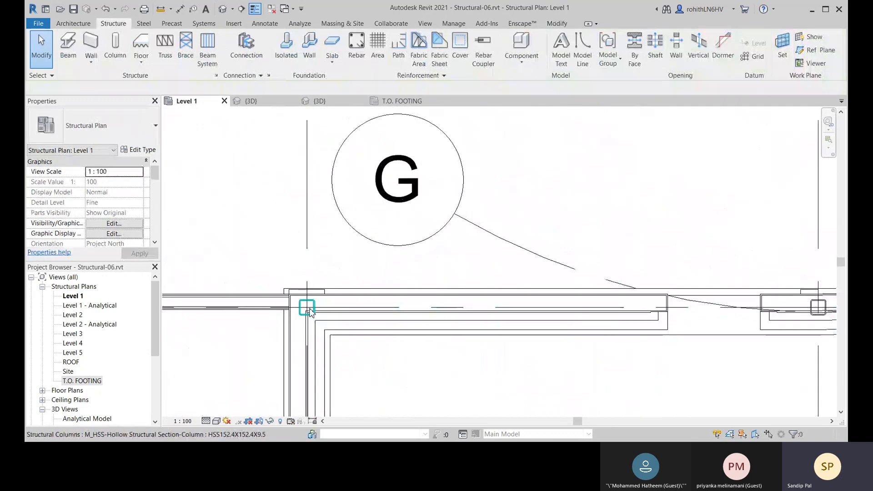
scroll(309, 312, up, 2)
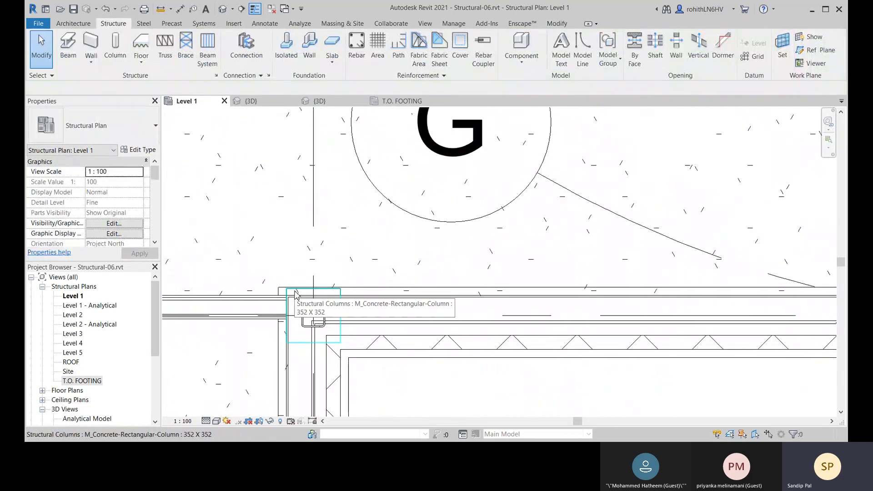
click(296, 294)
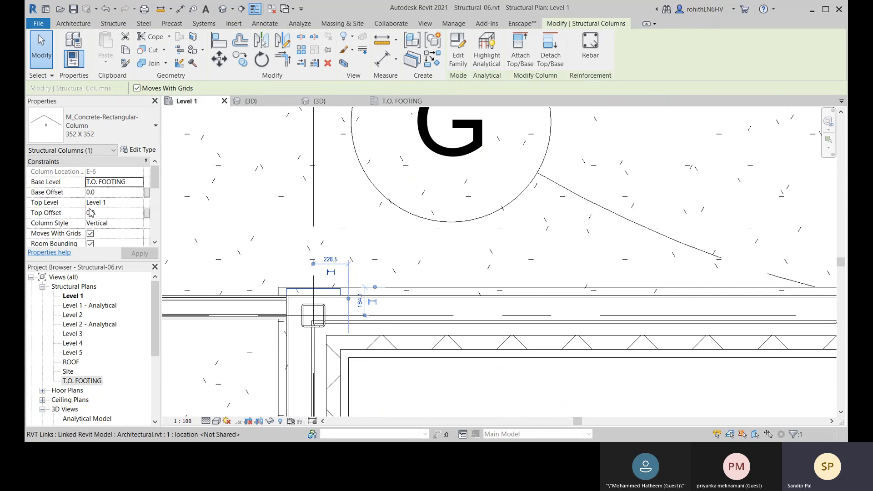
scroll(153, 243, down, 3)
scroll(491, 313, down, 5)
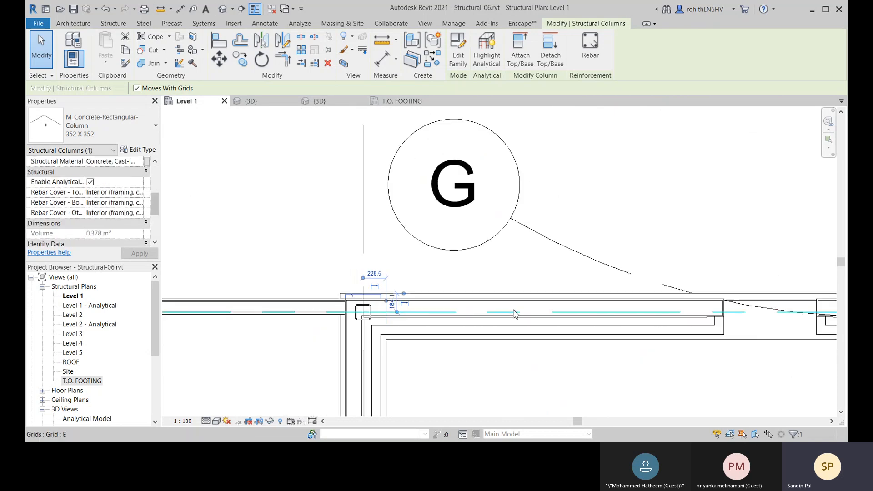
middle_drag(566, 321, 251, 334)
click(371, 349)
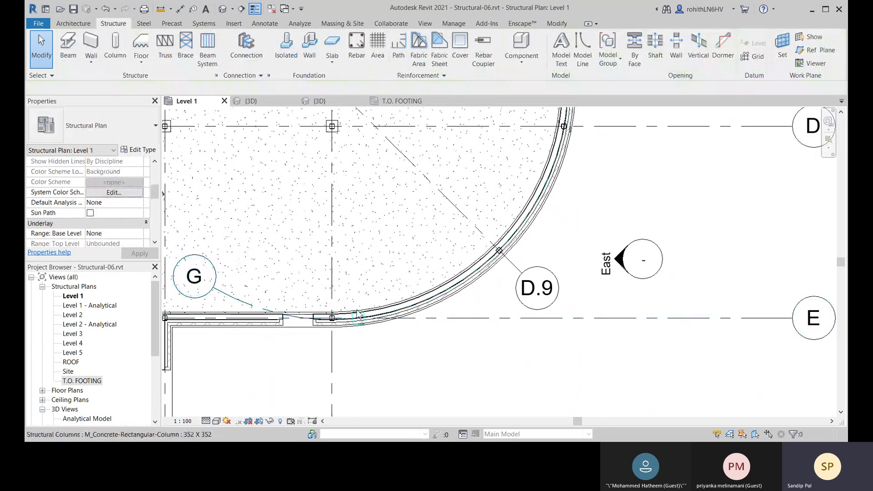
- Cycle through the overlapping elements at the D.9 steel column in plan to look for the concrete column
scroll(487, 258, up, 5)
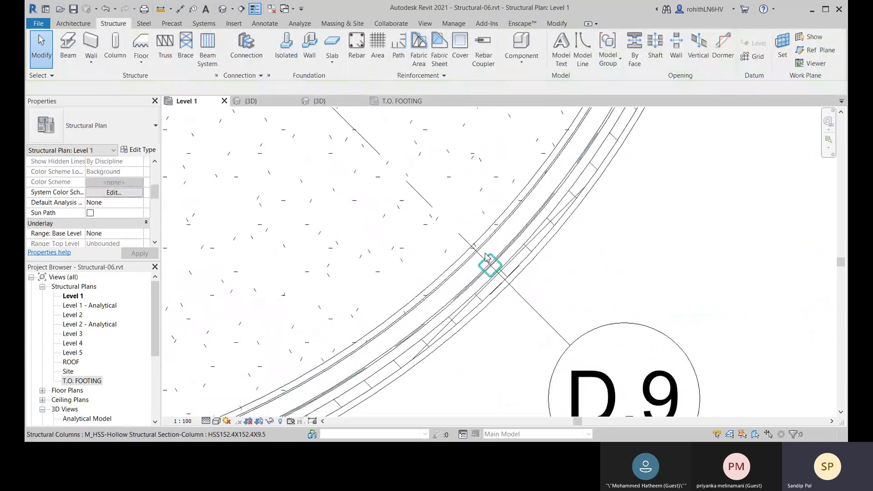
key(Tab)
key(Tab)
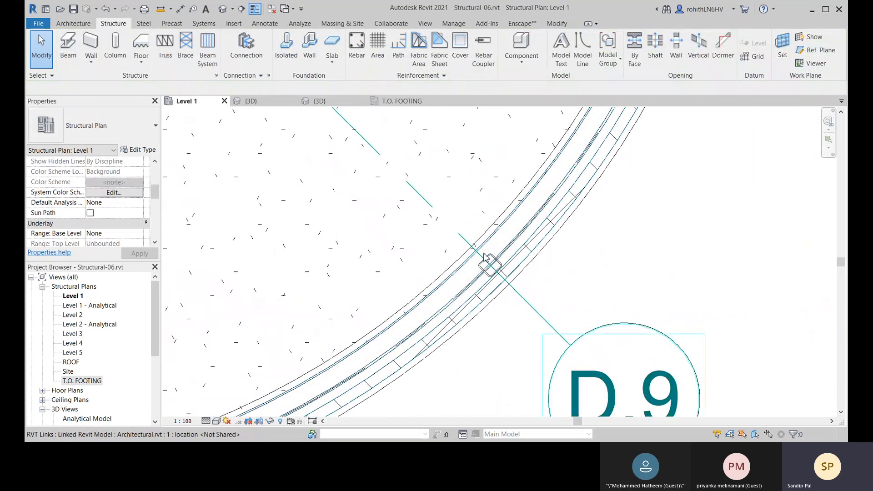
key(Tab)
key(Tab)
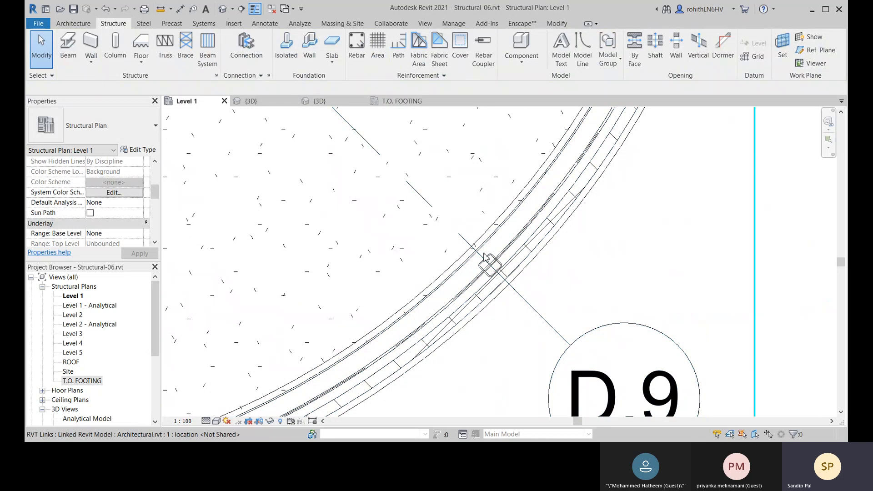
- Select the concrete column at D.9 in the 3D view and check its base and top level constraints
click(249, 102)
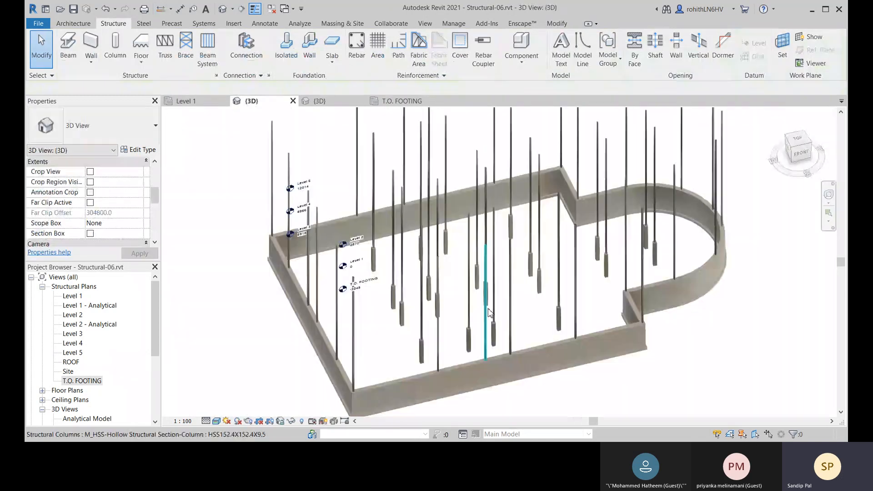
scroll(307, 284, up, 2)
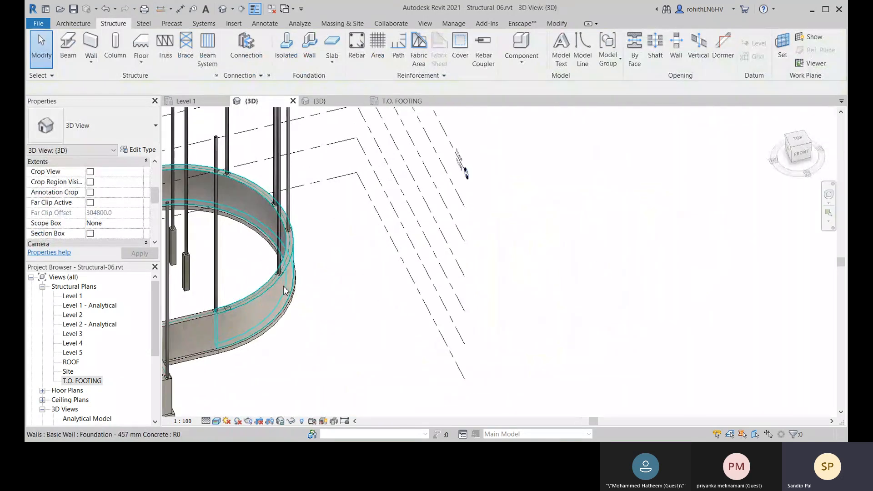
click(281, 278)
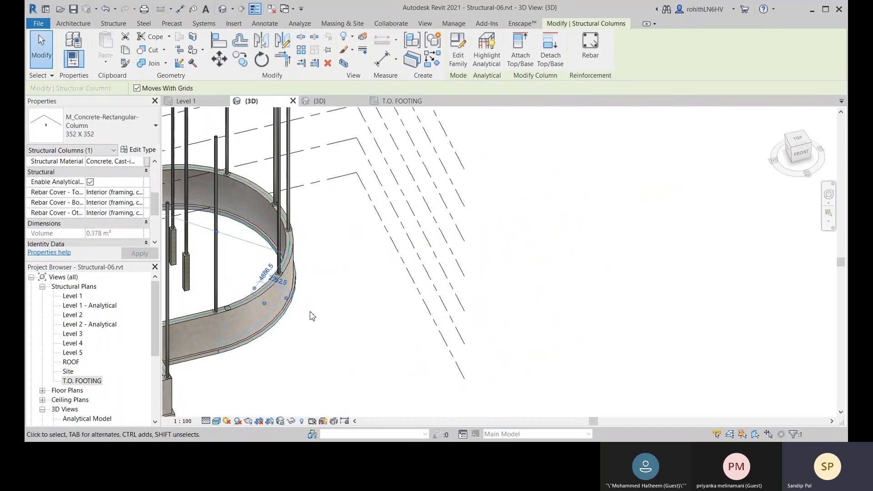
scroll(99, 178, up, 5)
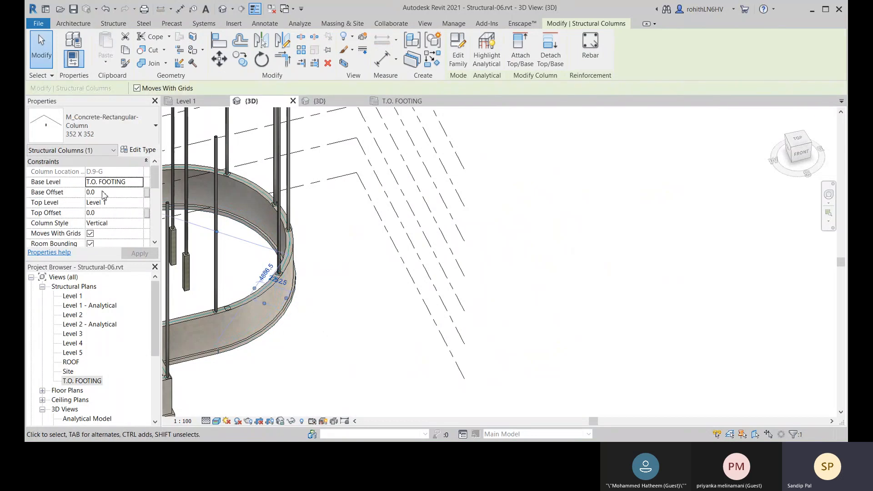
scroll(325, 293, up, 5)
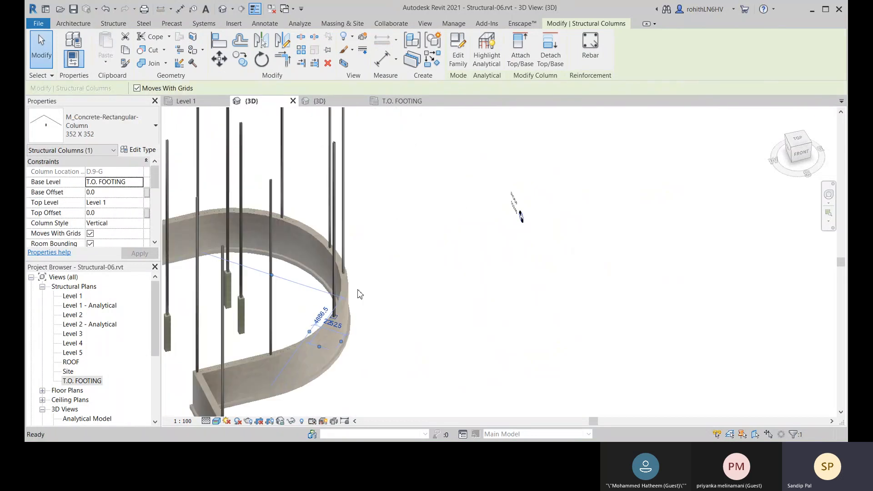
click(324, 274)
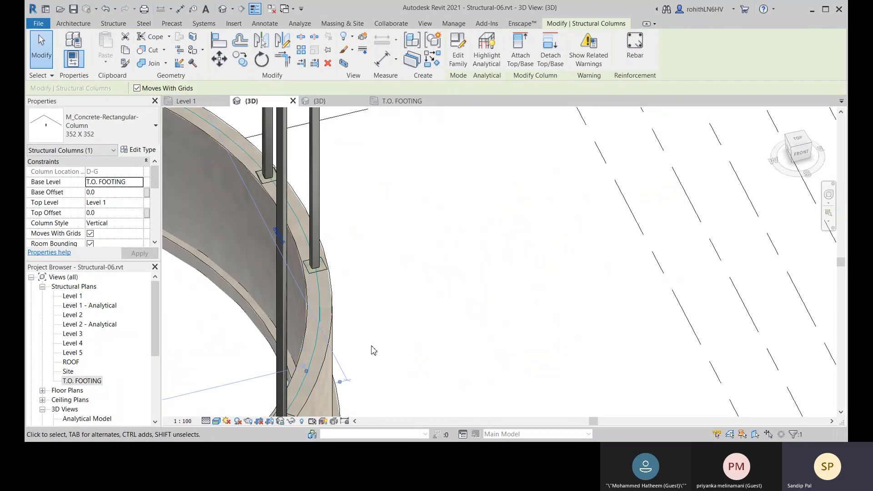
scroll(389, 302, down, 5)
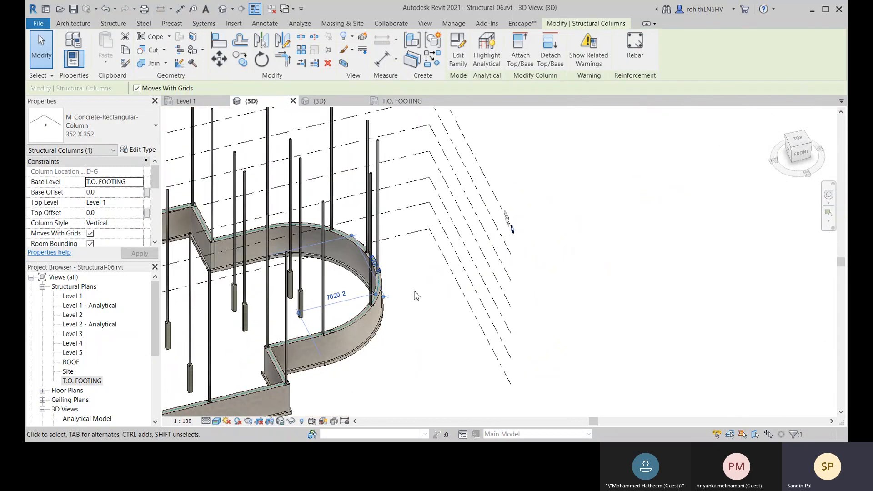
middle_drag(415, 294, 426, 291)
click(291, 421)
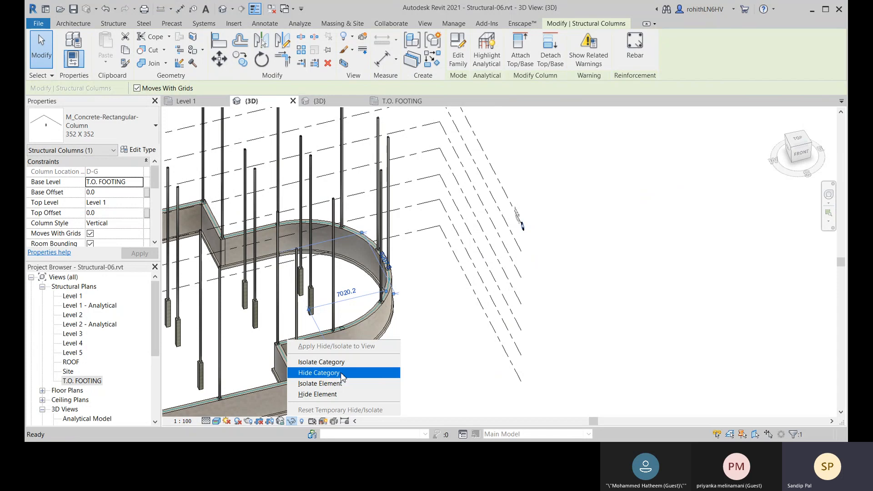
click(422, 375)
- Select all instances of the 352 X 352 concrete rectangular column type, using the column at grid D in the curved wall
scroll(392, 271, up, 2)
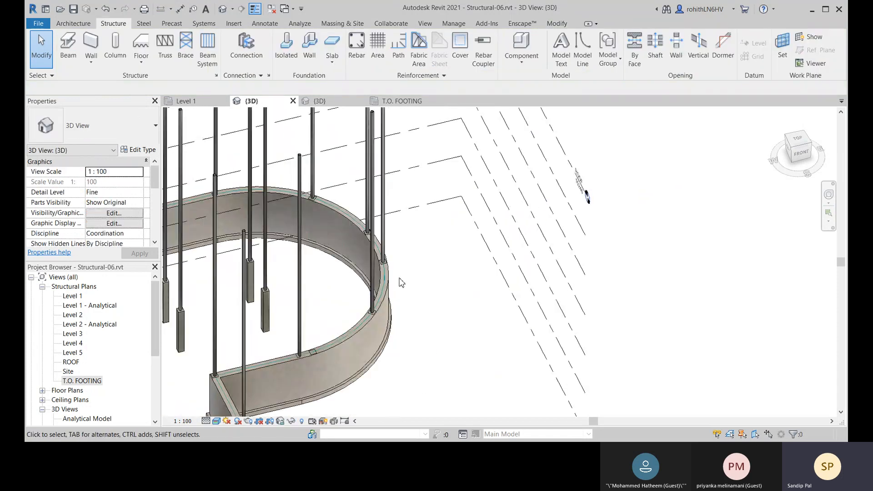
scroll(385, 263, up, 3)
click(384, 264)
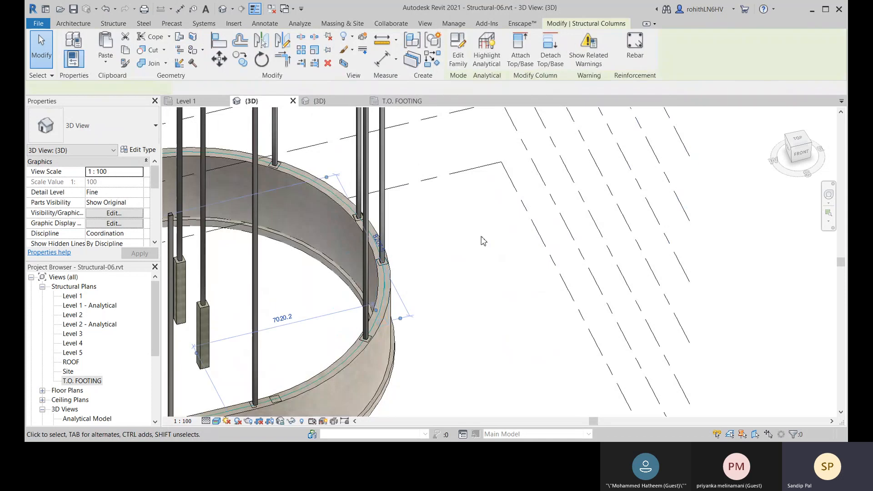
right_click(443, 214)
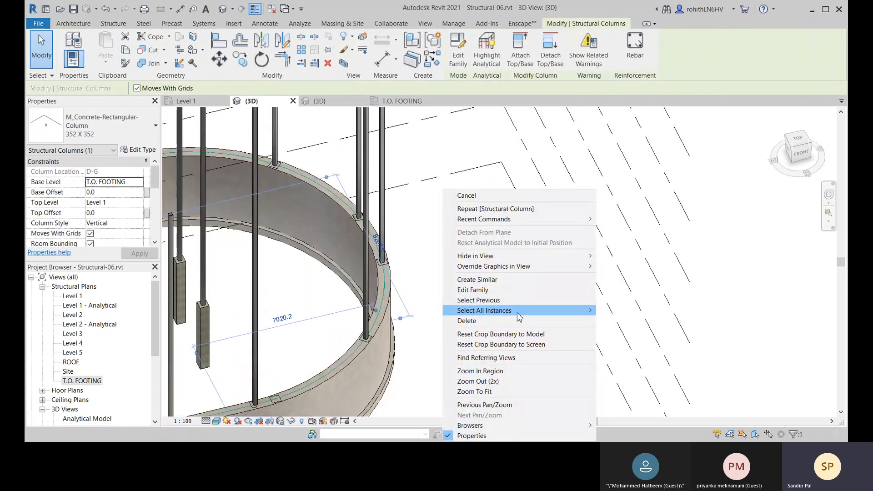
mouse_move(518, 317)
click(633, 320)
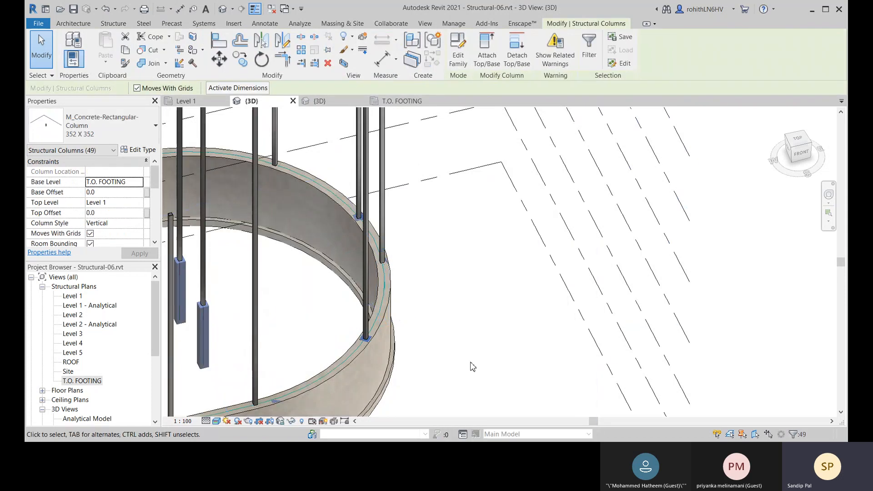
- Add the curved wall footing, the adjoining straight and short return footings, and the long front footing to the column selection
middle_drag(471, 367, 506, 285)
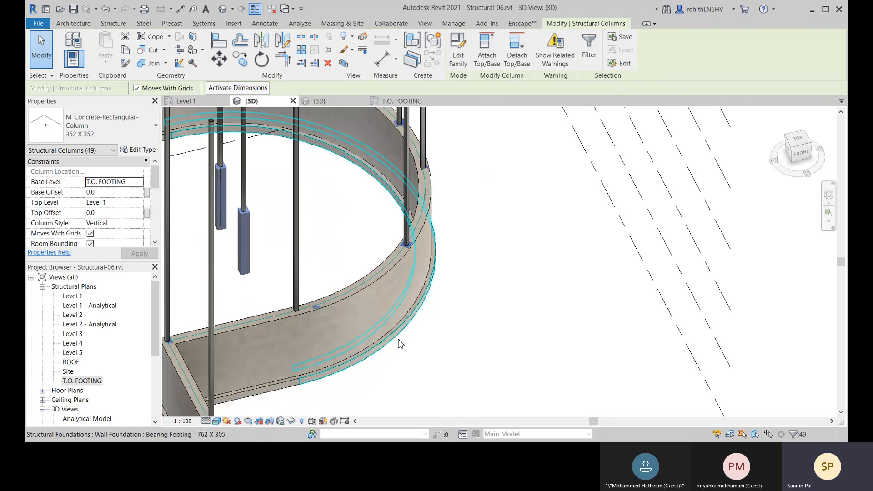
ctrl+click(402, 342)
middle_drag(365, 395, 364, 312)
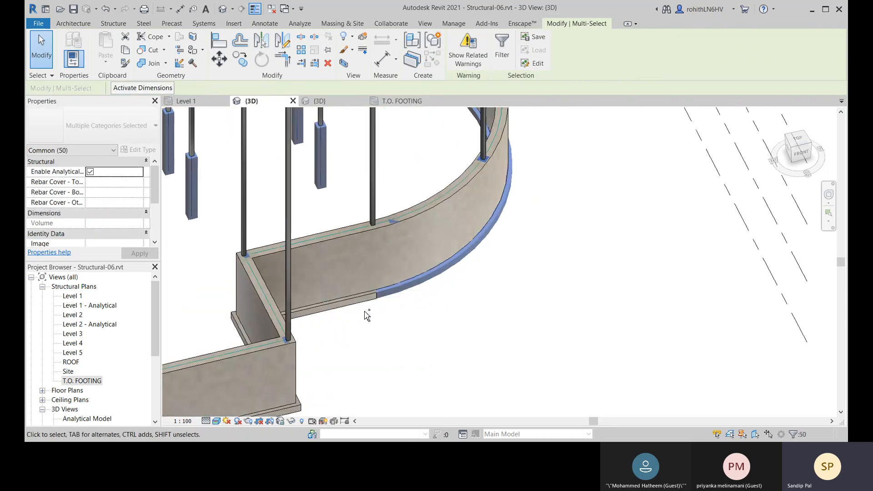
ctrl+click(335, 310)
middle_drag(346, 346, 371, 278)
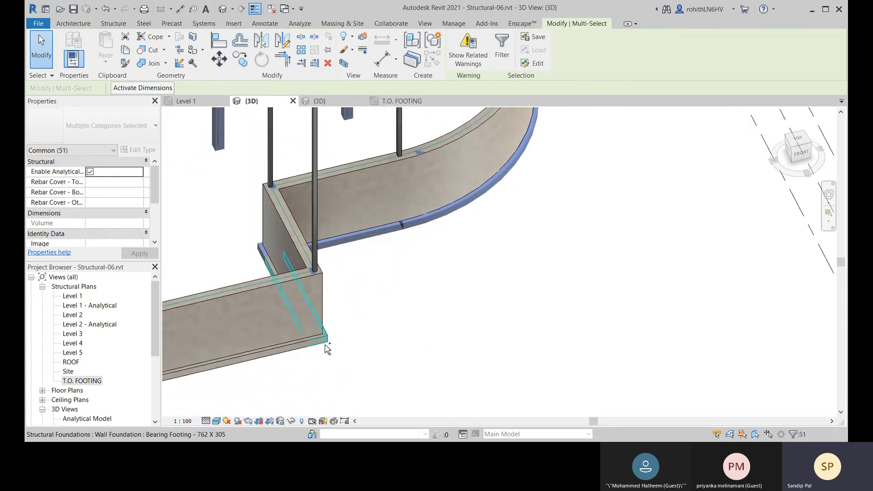
ctrl+click(326, 348)
ctrl+click(263, 364)
scroll(308, 366, down, 6)
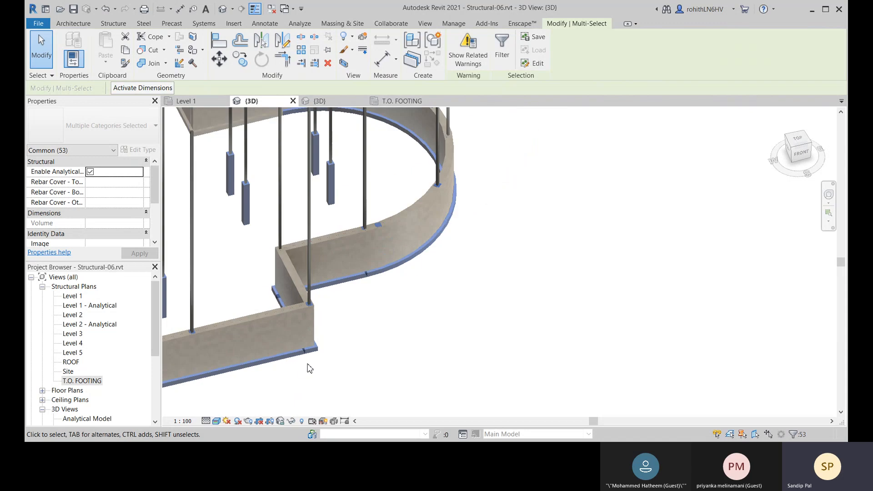
- Add the remaining Bearing Footing - 762 X 305 wall footings along the rear walls and the end wall to the selection
scroll(471, 241, up, 5)
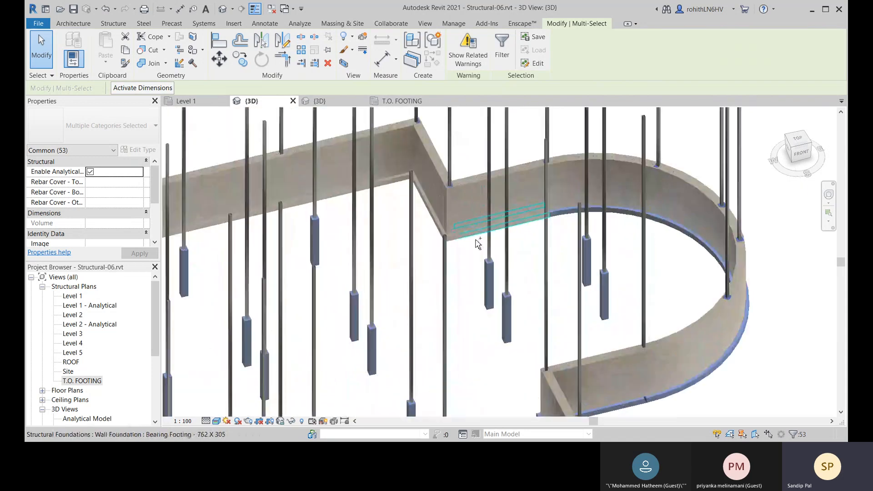
ctrl+click(462, 244)
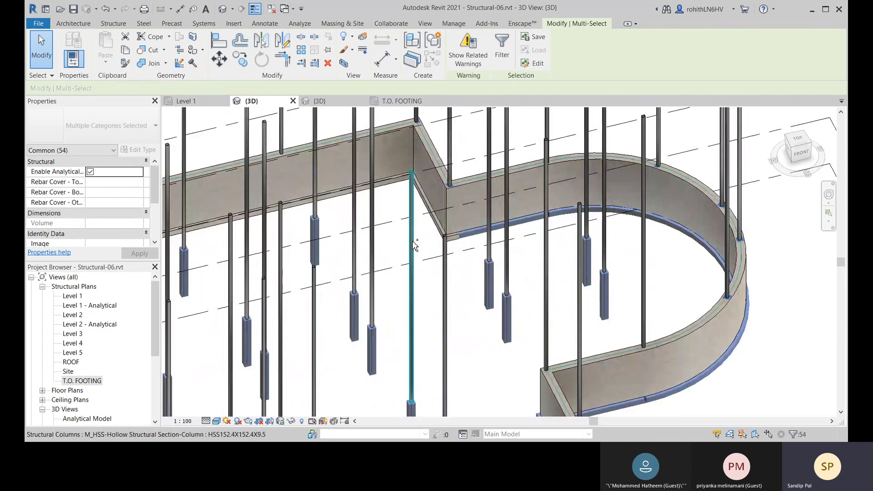
ctrl+click(419, 238)
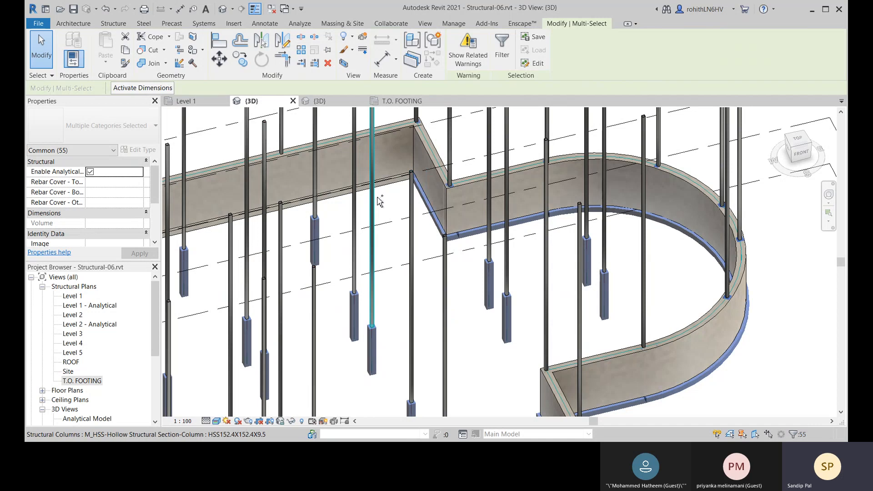
ctrl+click(391, 184)
middle_drag(394, 209, 560, 176)
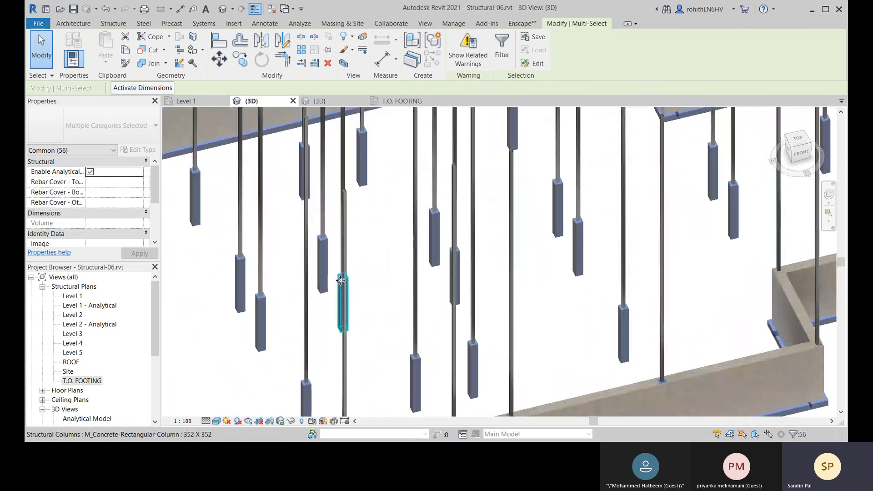
scroll(332, 310, down, 4)
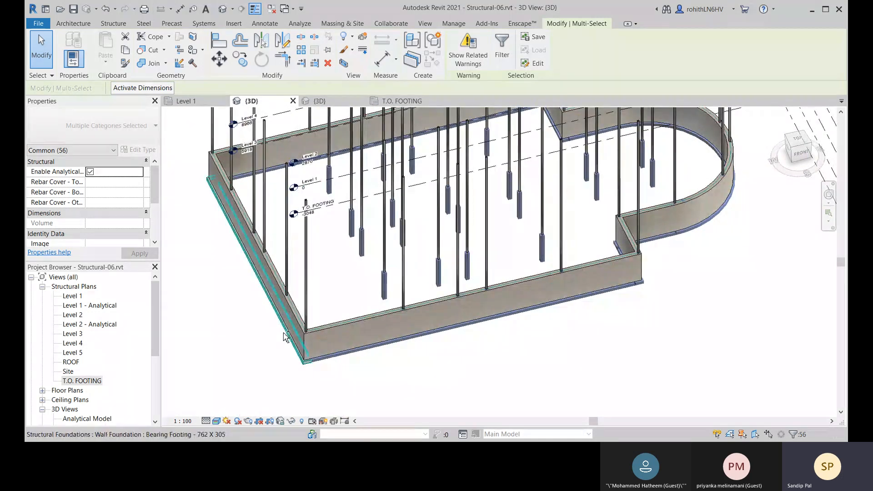
middle_drag(387, 374, 328, 414)
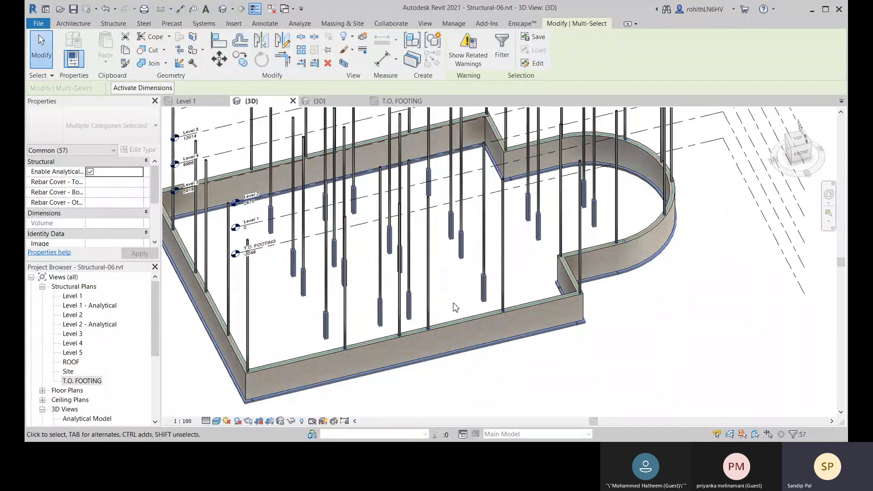
- Temporarily isolate the selected concrete columns and wall footings in the 3D view, and clear the selection
click(354, 38)
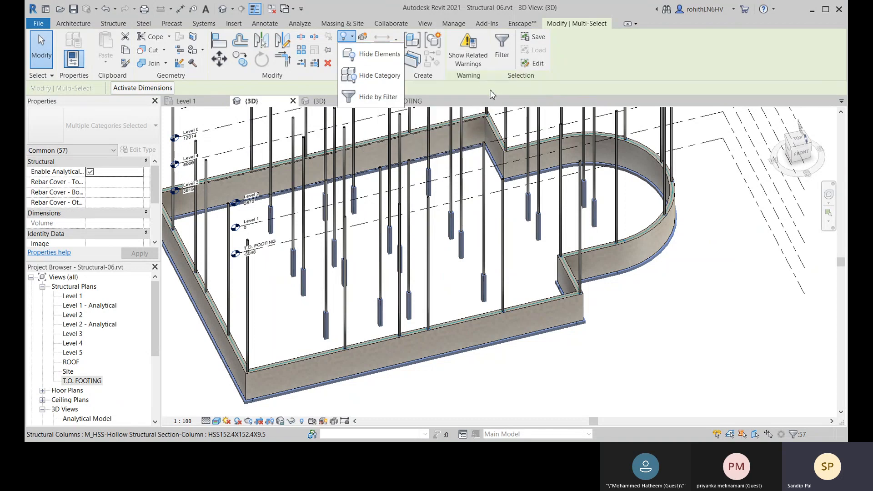
click(294, 423)
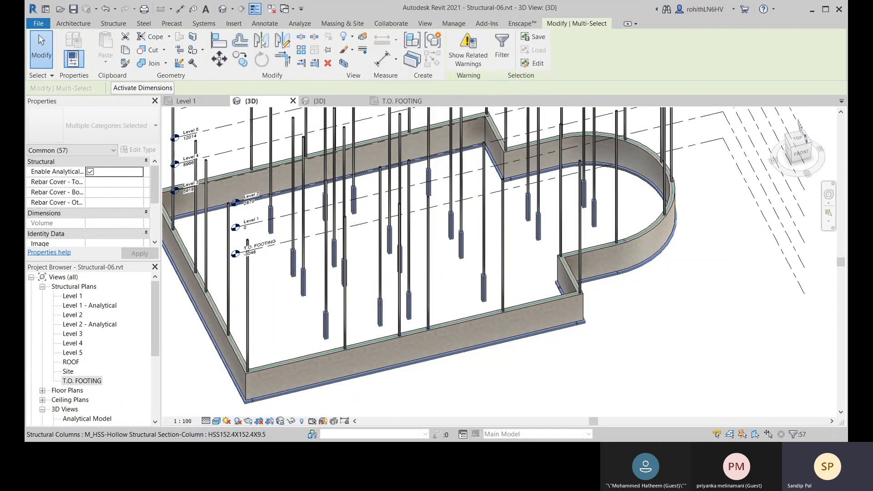
click(293, 424)
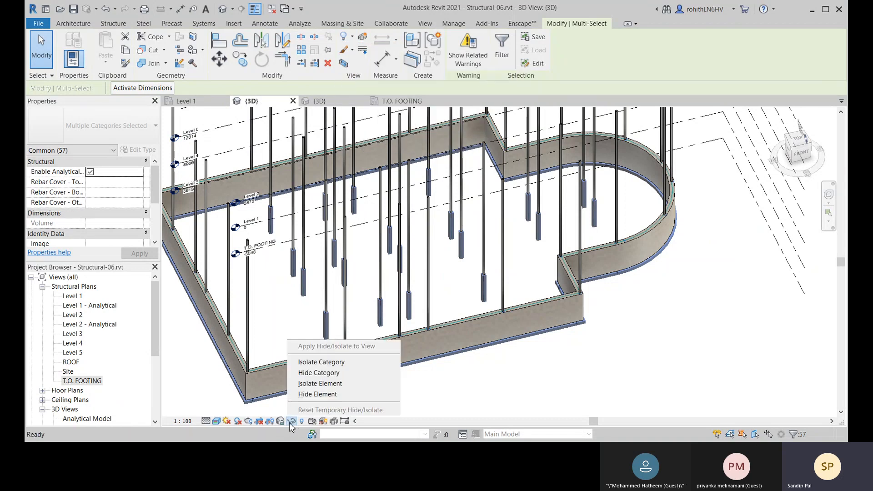
click(320, 384)
middle_drag(429, 333, 440, 296)
click(664, 285)
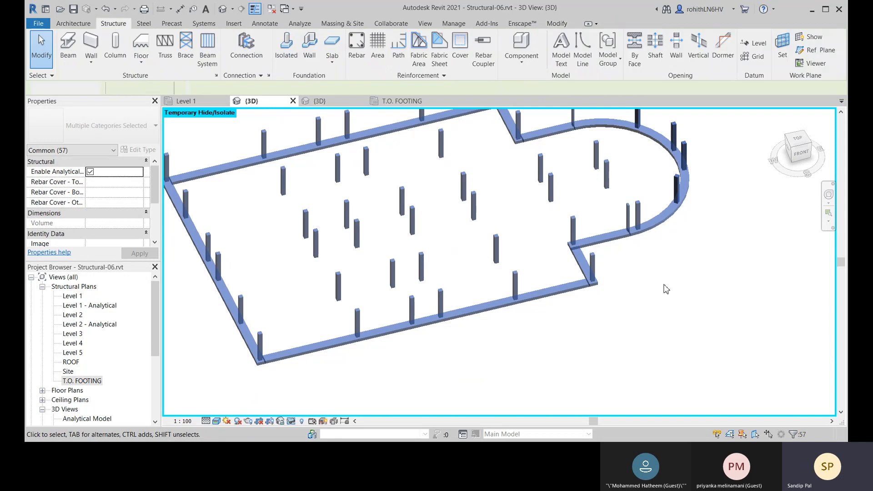
- Compare the type and level constraints of the narrower concrete column at B-7 with those of the column at B-6
middle_drag(670, 296, 639, 338)
scroll(531, 221, up, 5)
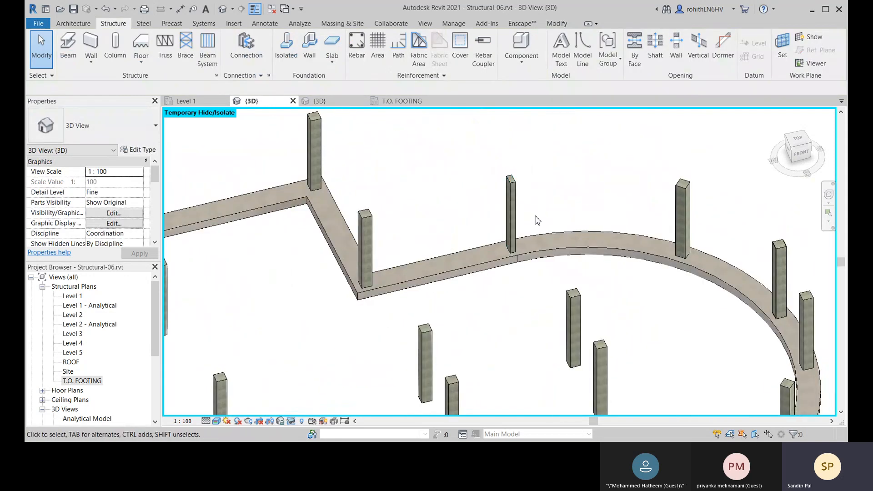
middle_drag(536, 218, 481, 255)
click(469, 245)
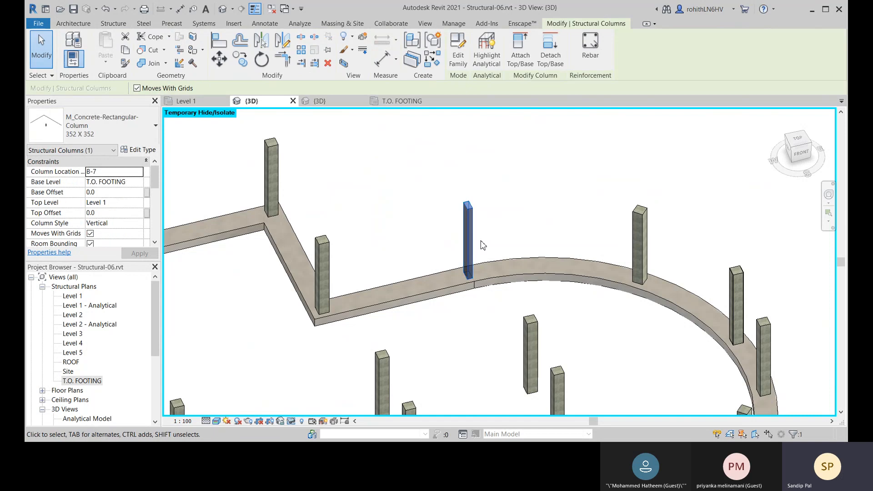
scroll(469, 252, down, 5)
scroll(468, 260, up, 3)
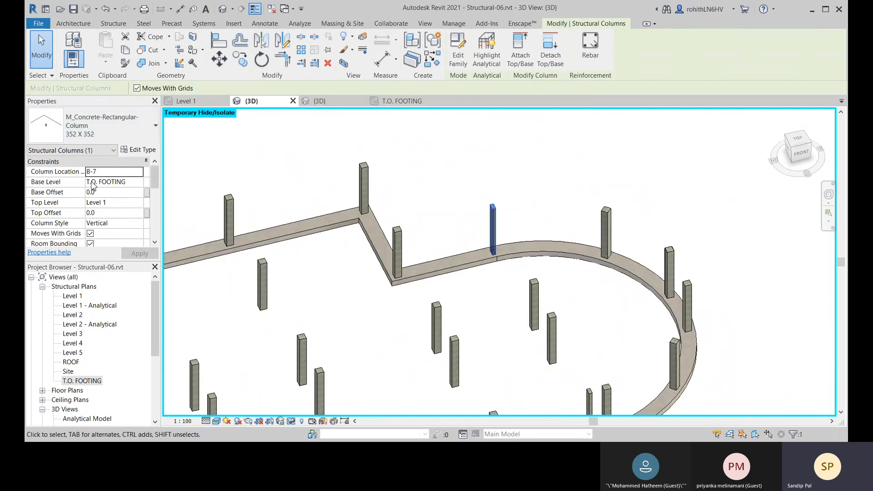
scroll(506, 219, up, 5)
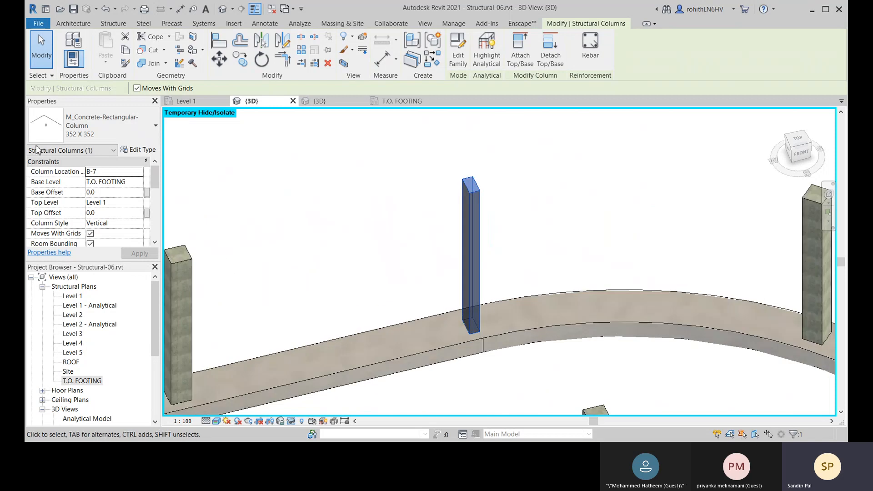
click(94, 137)
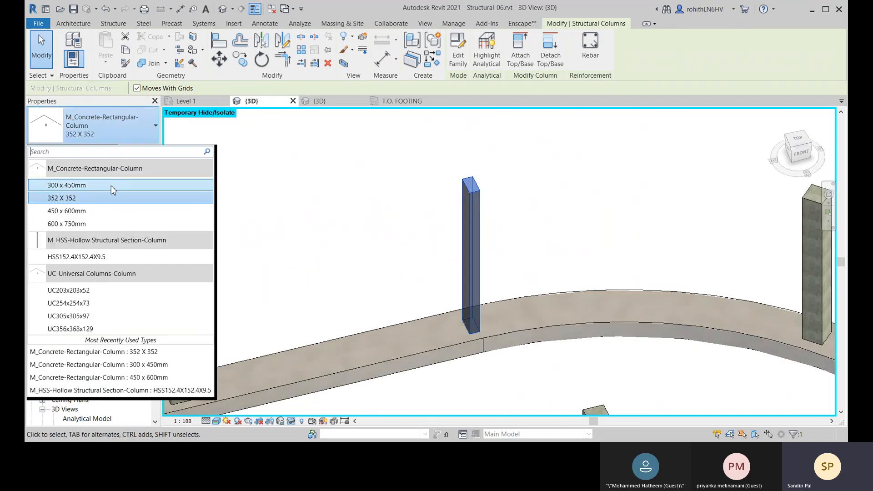
click(374, 196)
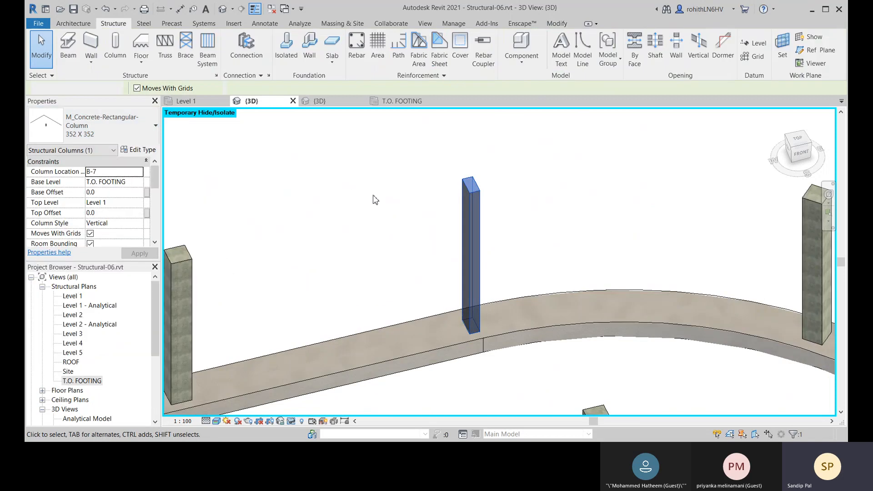
click(188, 281)
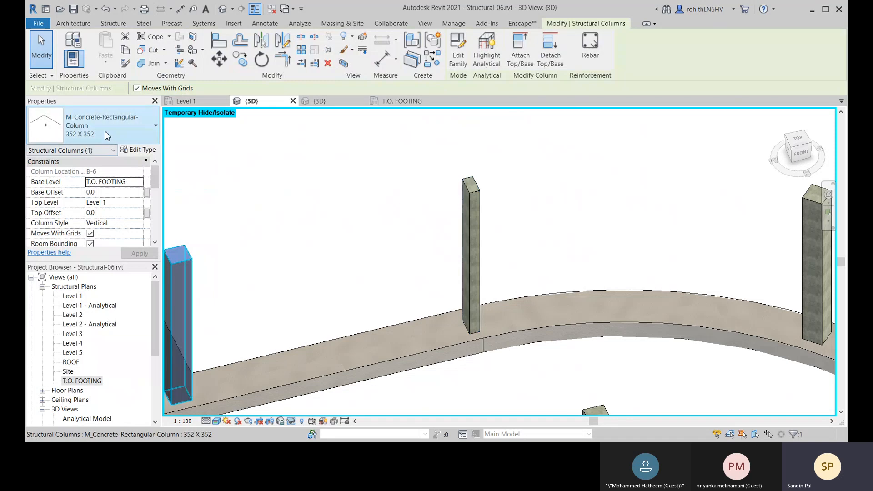
scroll(267, 225, down, 5)
middle_drag(268, 224, 319, 232)
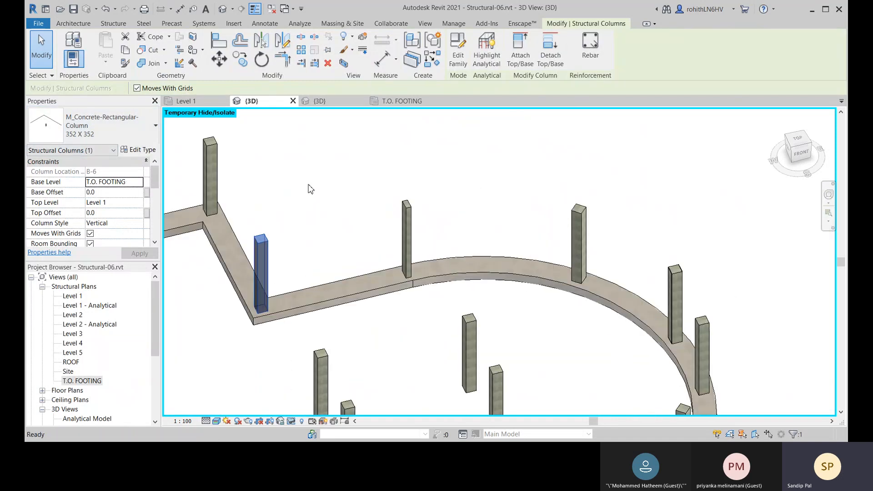
- Try to match the narrower column at B-7 to the type of the concrete column at B-6
key(m)
key(a)
click(263, 249)
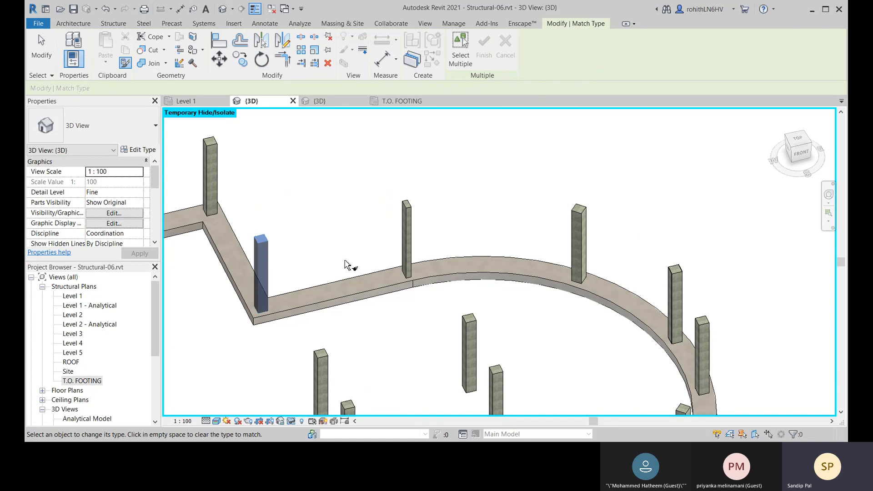
click(409, 214)
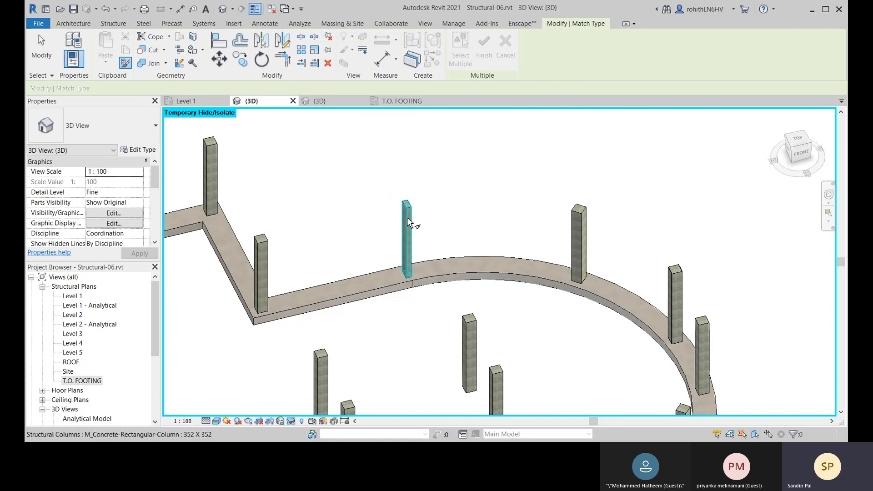
key(Escape)
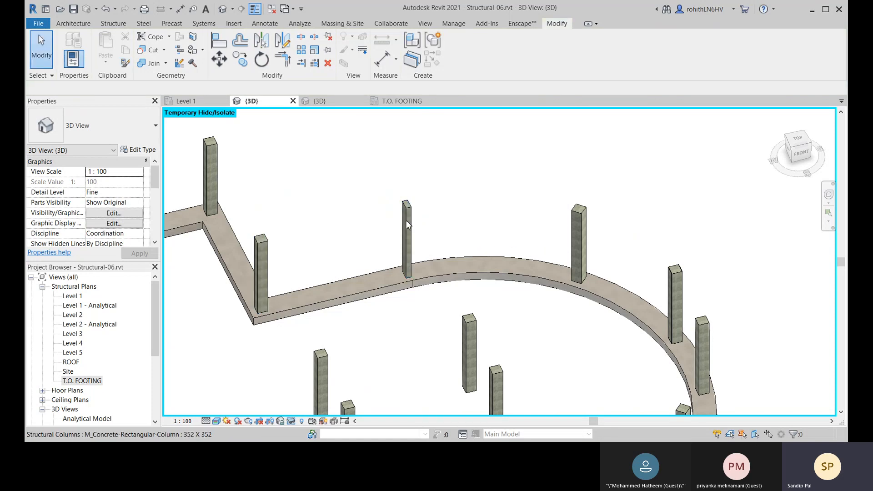
- Delete the two narrower concrete columns at B-7 and E-7, at both ends of the curved footing
scroll(413, 218, down, 4)
click(408, 221)
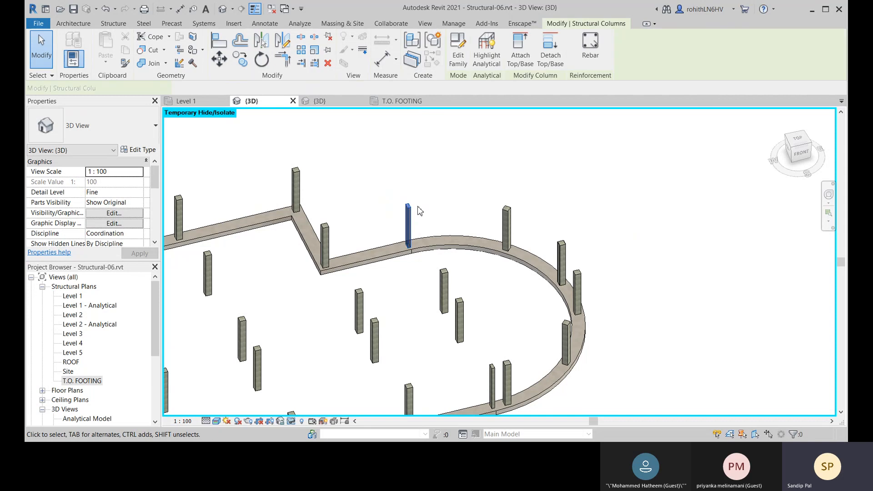
click(417, 186)
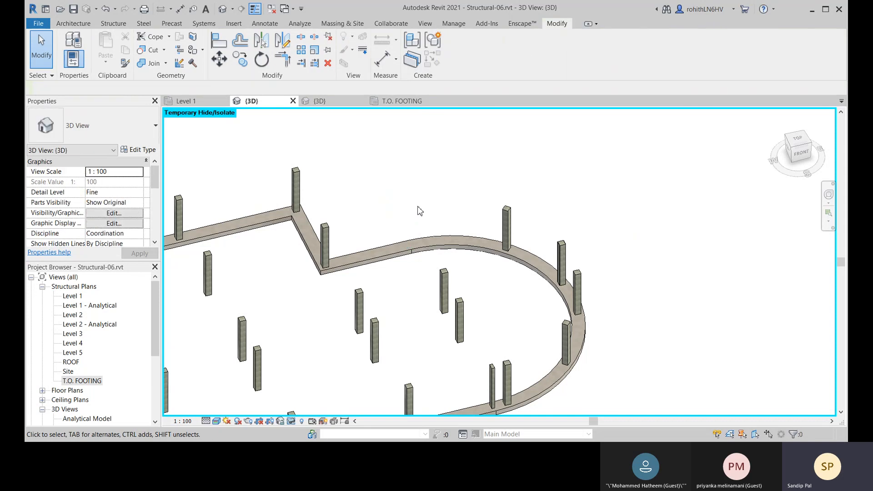
middle_drag(406, 253, 399, 203)
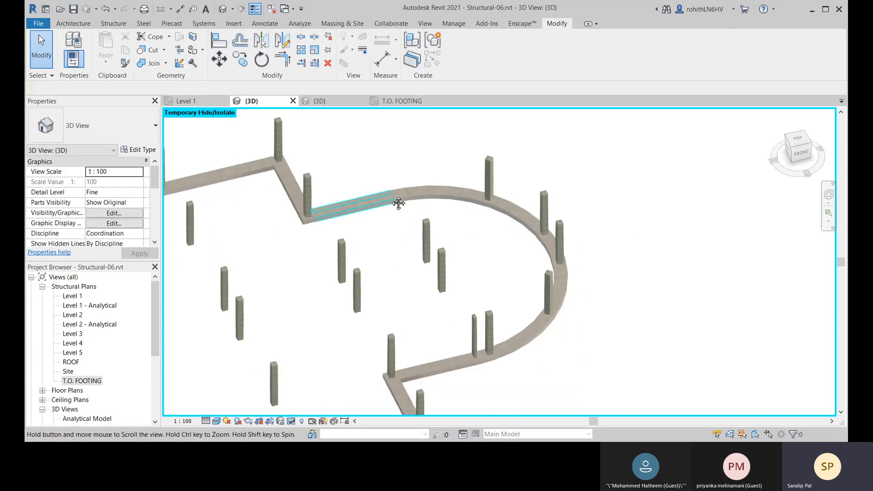
scroll(475, 336, up, 3)
click(475, 337)
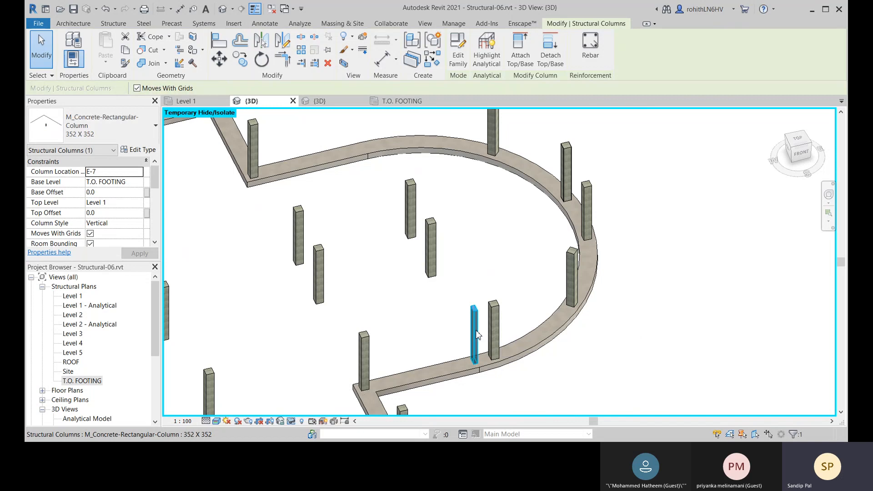
key(Delete)
- Examine the isolated concrete columns along the straight and curved footings for other mismatched or missing columns
scroll(514, 309, down, 3)
middle_drag(525, 316, 632, 268)
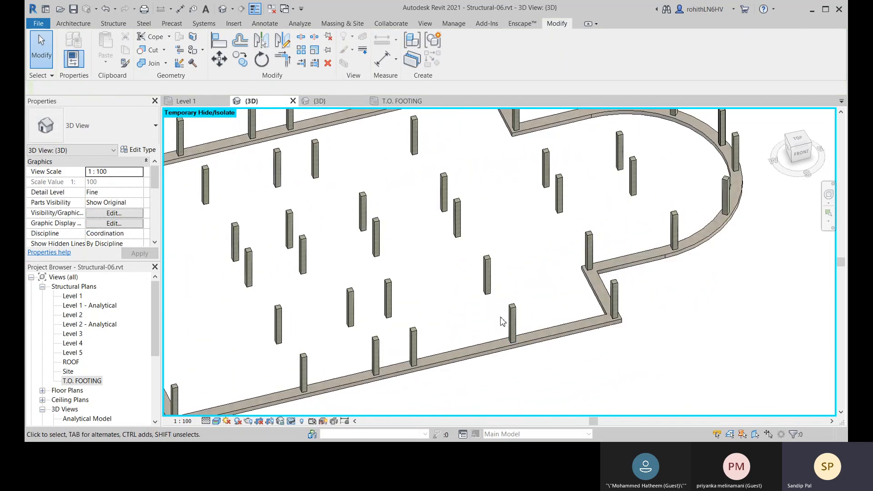
middle_drag(507, 327, 637, 306)
middle_drag(404, 311, 405, 376)
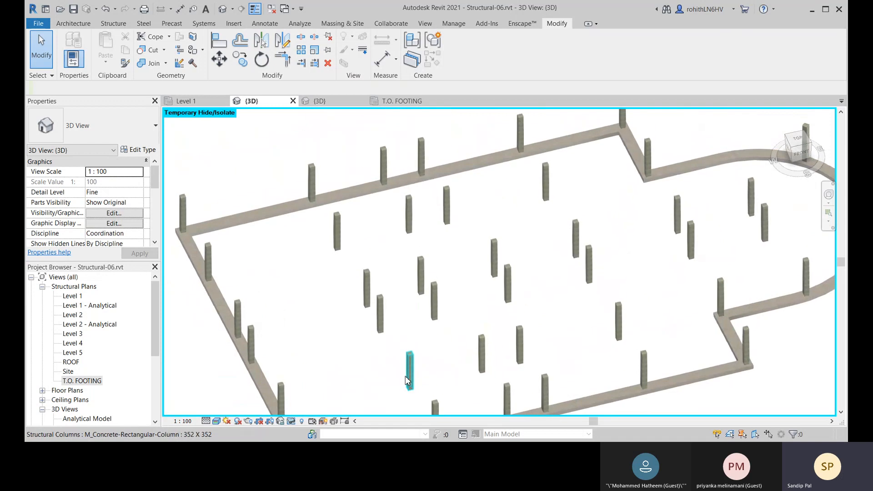
scroll(422, 323, down, 1)
middle_drag(424, 327, 232, 336)
scroll(454, 198, up, 1)
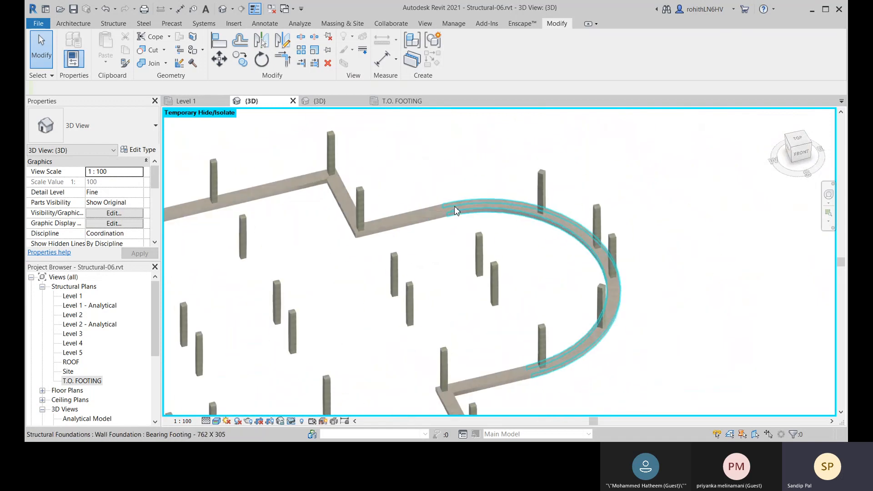
scroll(368, 218, up, 2)
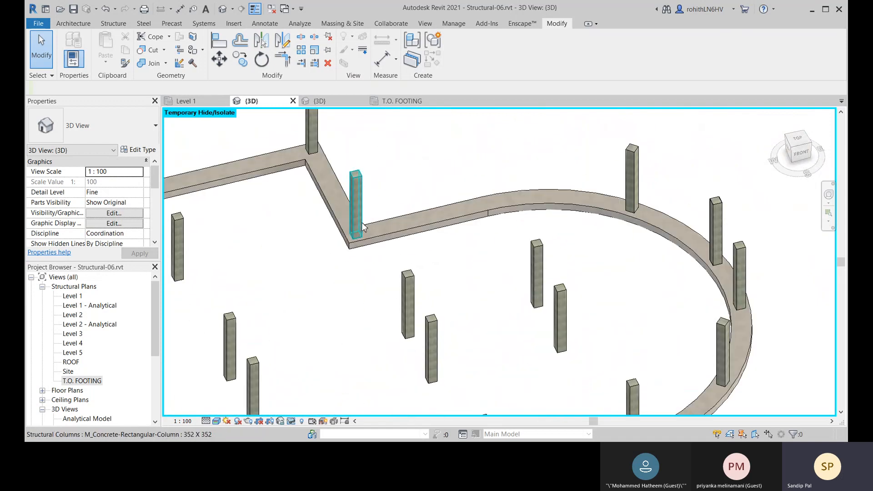
- Try to copy the 352 X 352 concrete column at B-6 along the straight footing to B-7, unjoining the overlapping elements
click(359, 223)
middle_drag(394, 203, 420, 194)
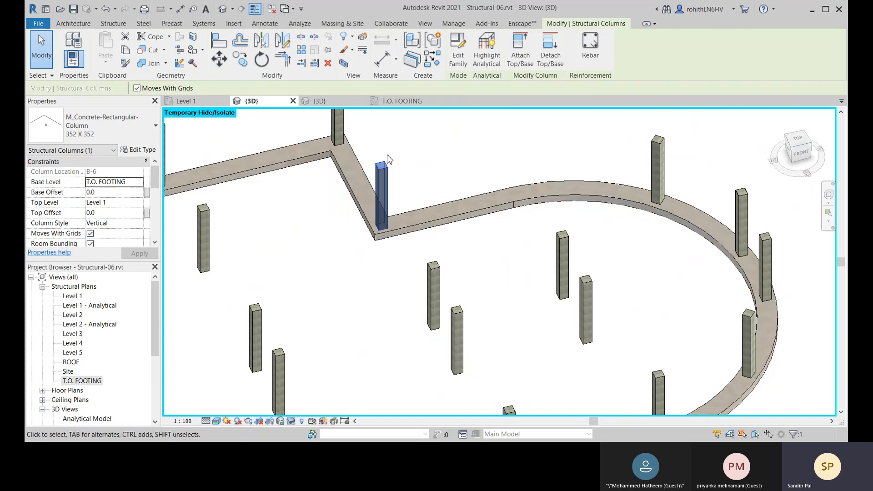
key(c)
key(o)
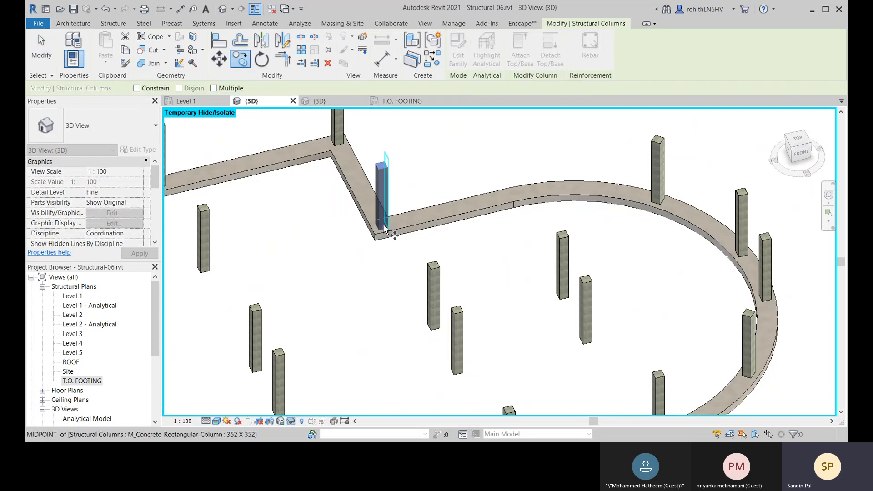
scroll(386, 232, up, 3)
click(379, 232)
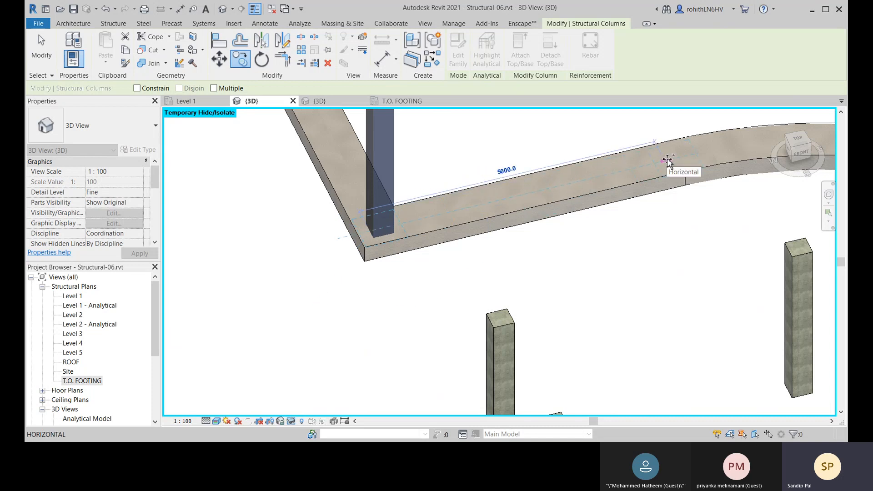
click(667, 160)
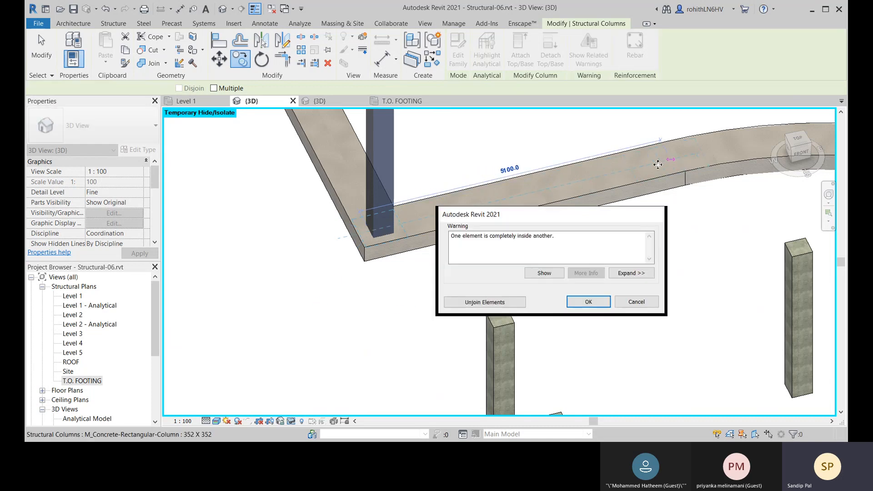
click(486, 301)
- Examine the copied column's width and top at B-7 against the other concrete columns on the curved footing
middle_drag(633, 251, 369, 368)
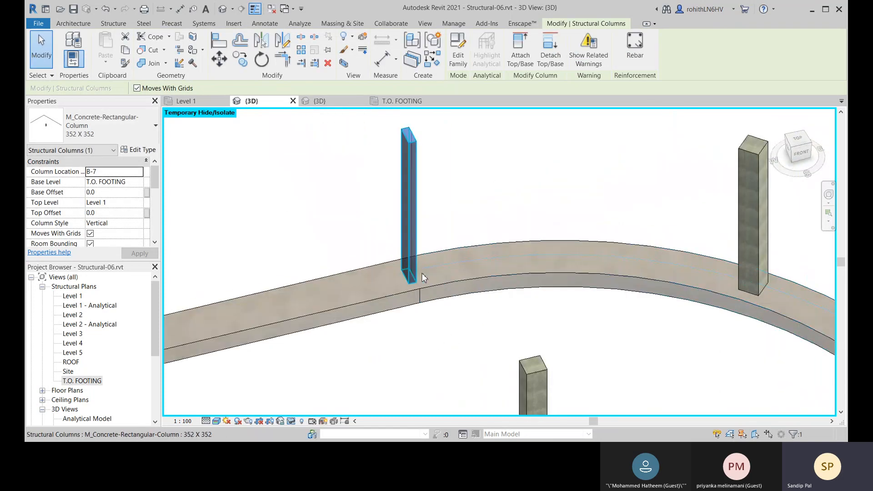
scroll(417, 252, up, 2)
scroll(418, 253, down, 3)
middle_drag(412, 253, 386, 322)
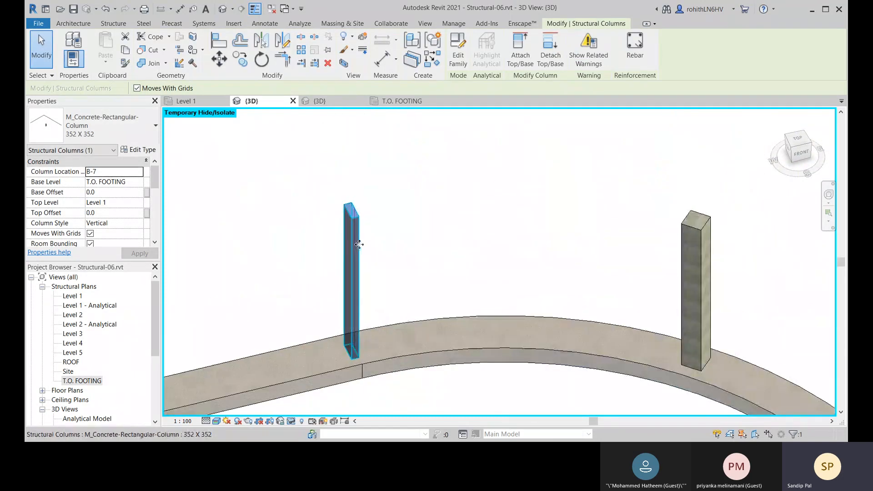
scroll(363, 228, down, 4)
scroll(390, 231, down, 3)
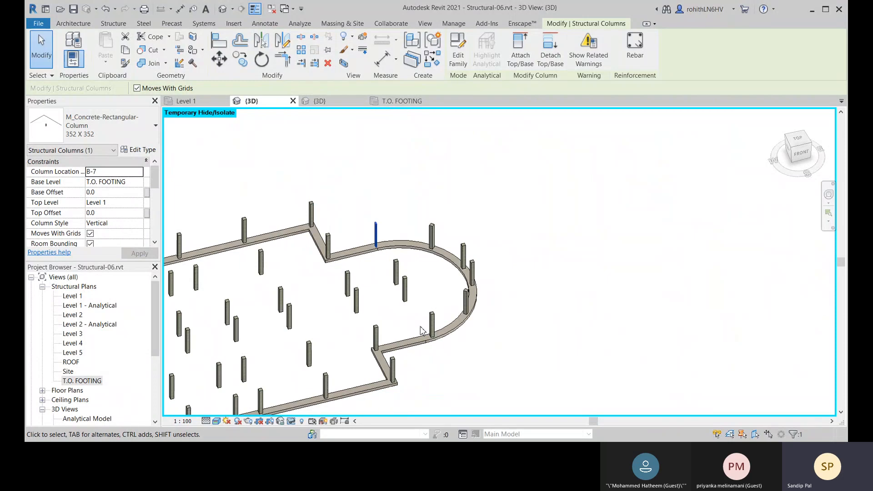
scroll(397, 228, up, 8)
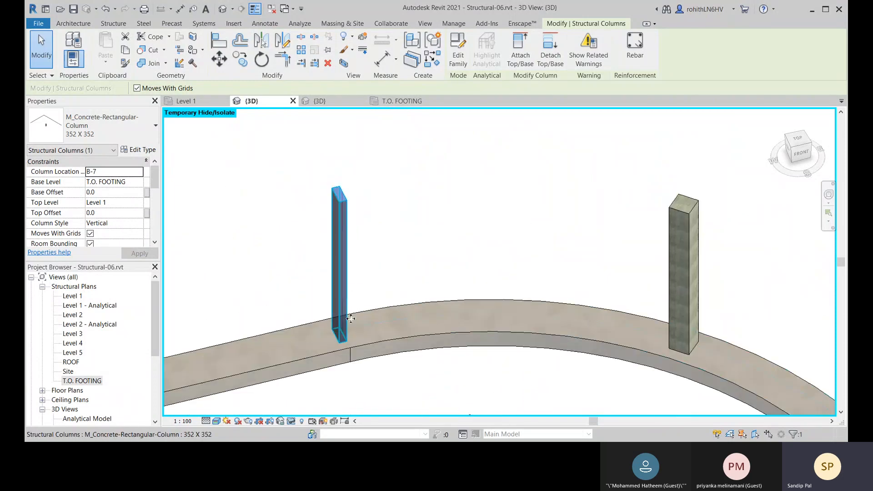
scroll(343, 195, up, 3)
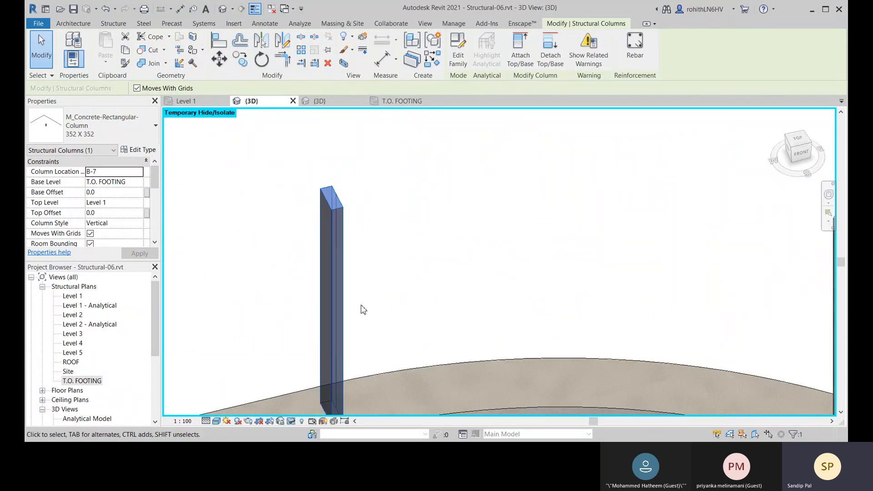
scroll(361, 308, down, 3)
scroll(390, 260, up, 1)
key(Escape)
scroll(357, 204, up, 4)
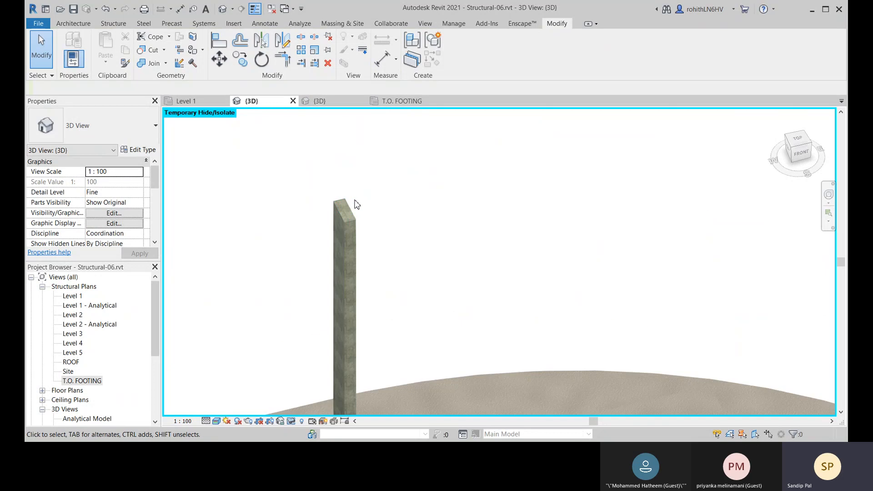
scroll(366, 234, down, 4)
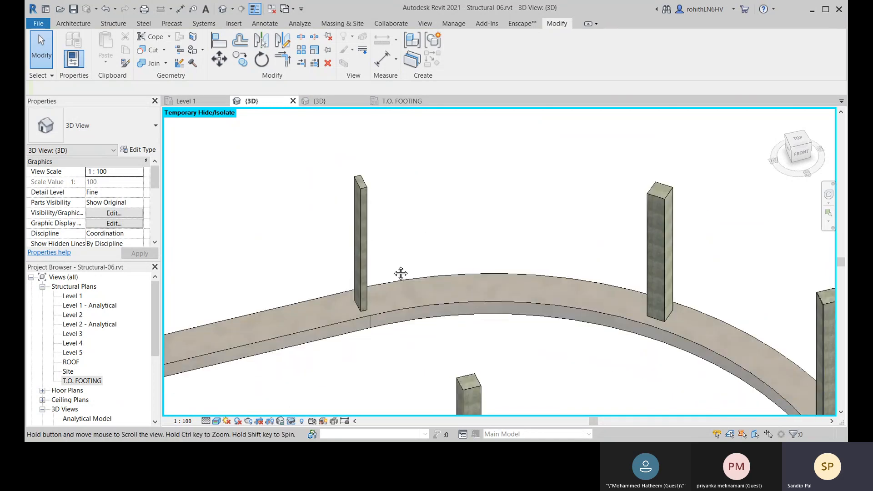
- Delete the copied concrete column at B-7, where the straight footing meets the curved one
middle_drag(401, 273, 397, 243)
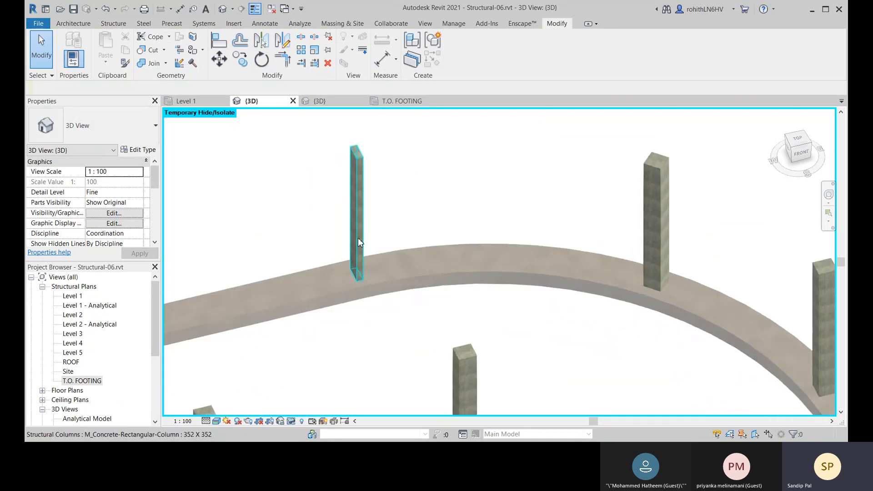
click(368, 203)
click(402, 215)
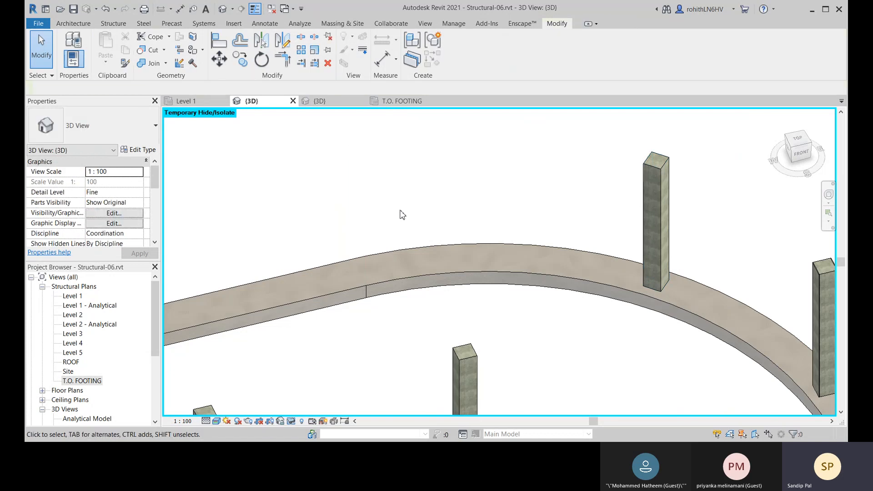
- Reset the temporary hide/isolate so the whole structure shows in the 3D view
scroll(414, 259, down, 6)
middle_drag(408, 289, 445, 267)
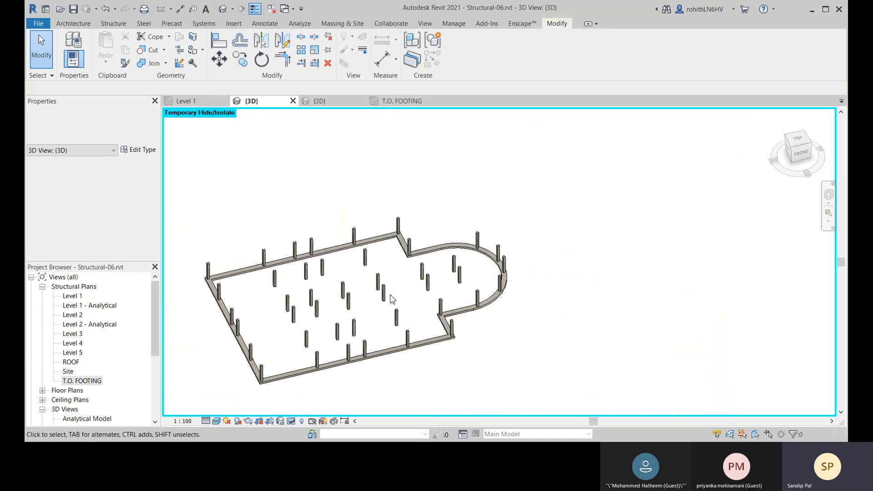
click(291, 422)
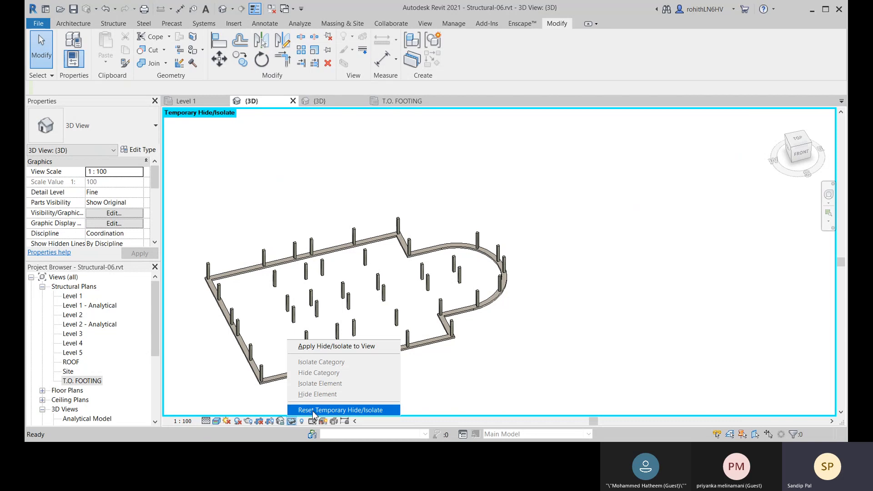
click(312, 411)
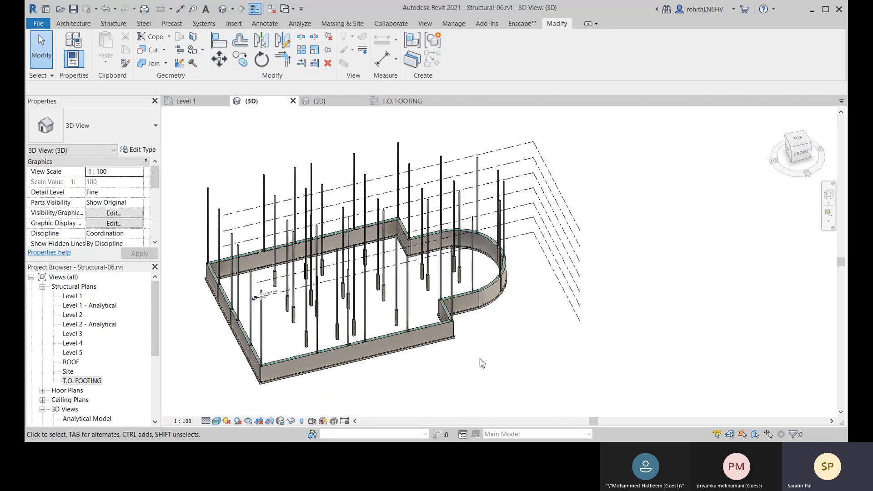
scroll(423, 246, up, 5)
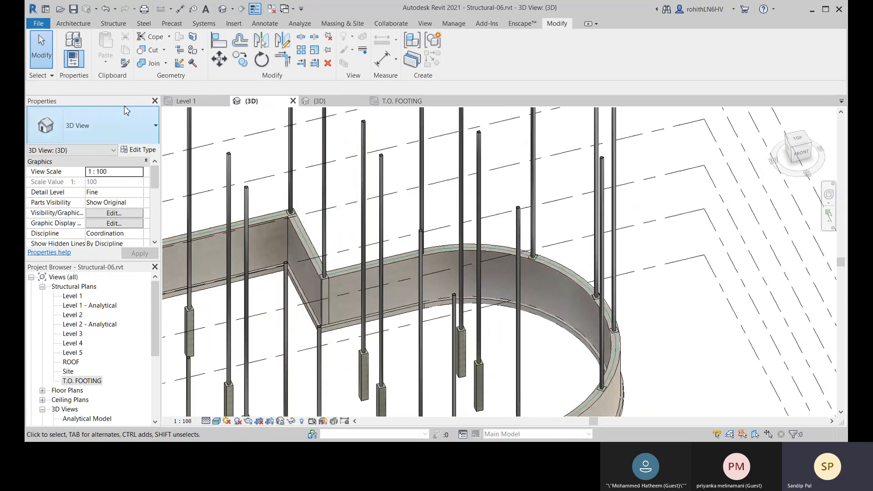
- Examine the foundation wall, linked door opening and steel column around grid intersection B-7 in the Level 1 plan
click(186, 101)
scroll(506, 344, down, 4)
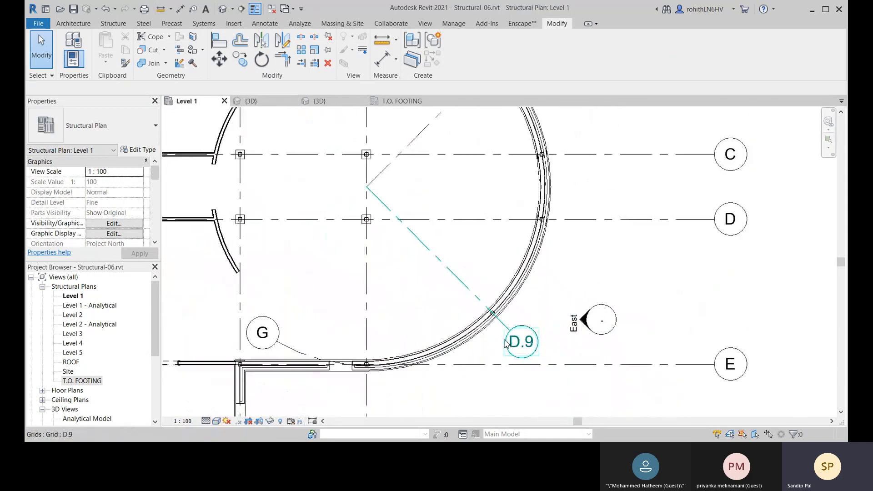
scroll(506, 344, down, 2)
middle_drag(410, 137, 424, 275)
scroll(426, 260, up, 6)
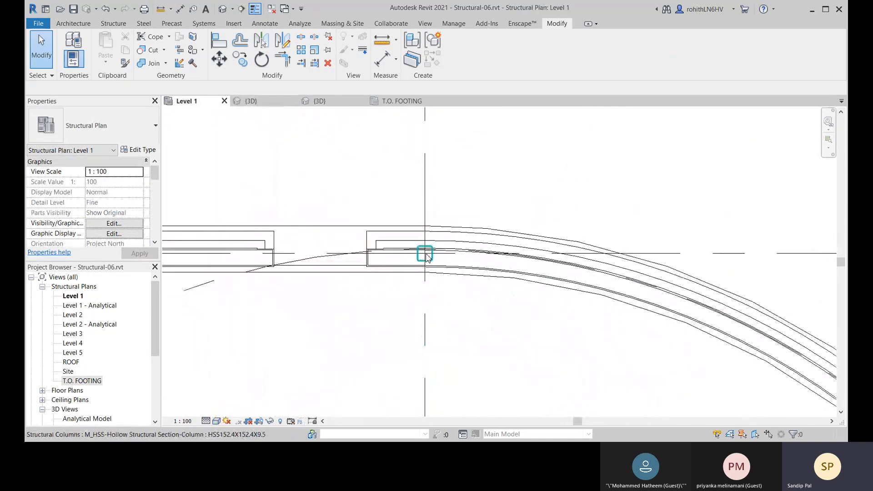
click(305, 257)
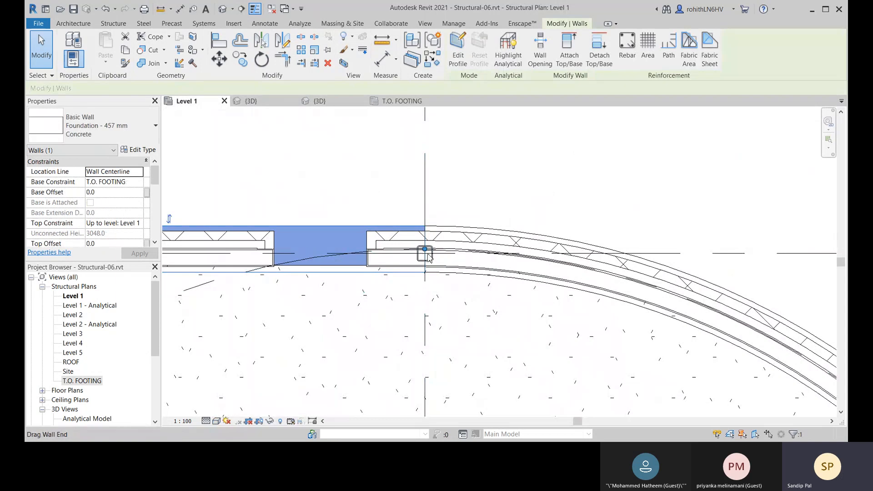
scroll(337, 245, down, 4)
scroll(273, 237, up, 1)
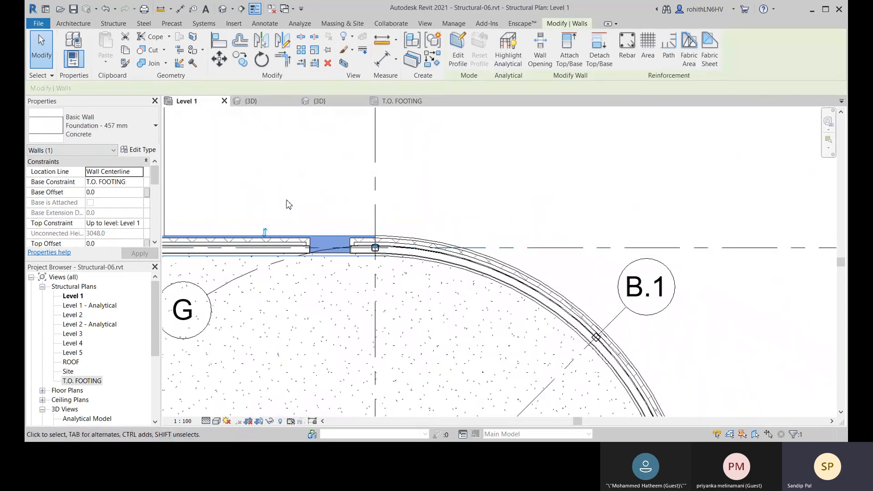
key(Escape)
scroll(318, 246, up, 2)
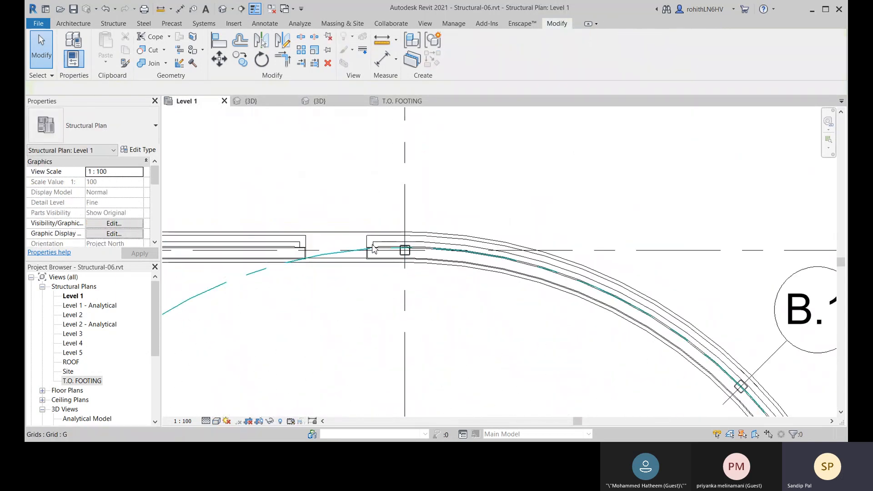
scroll(374, 249, up, 2)
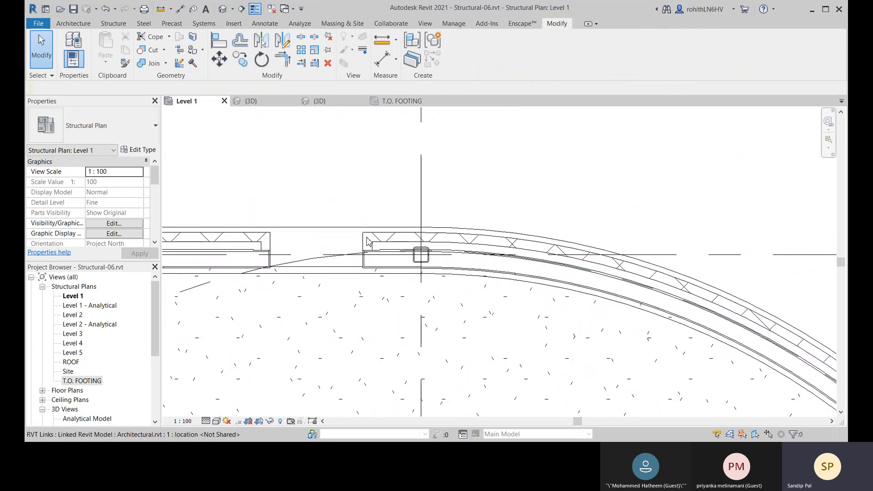
click(310, 233)
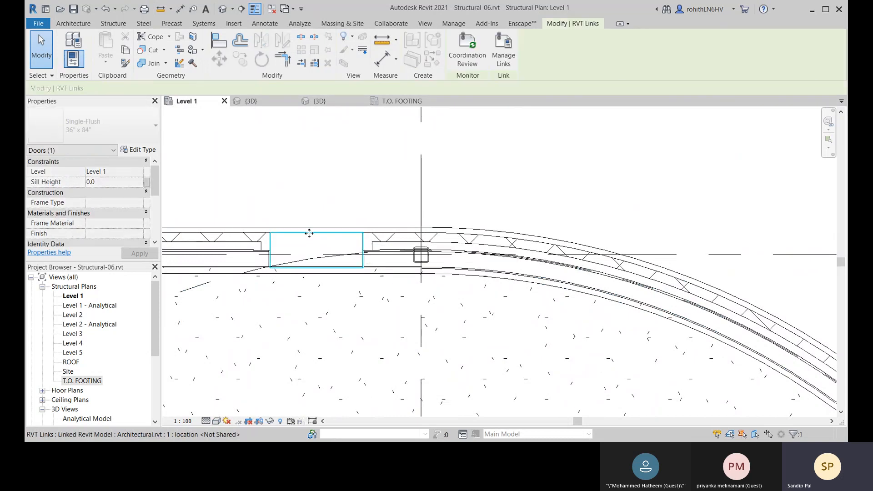
key(Escape)
scroll(409, 260, up, 4)
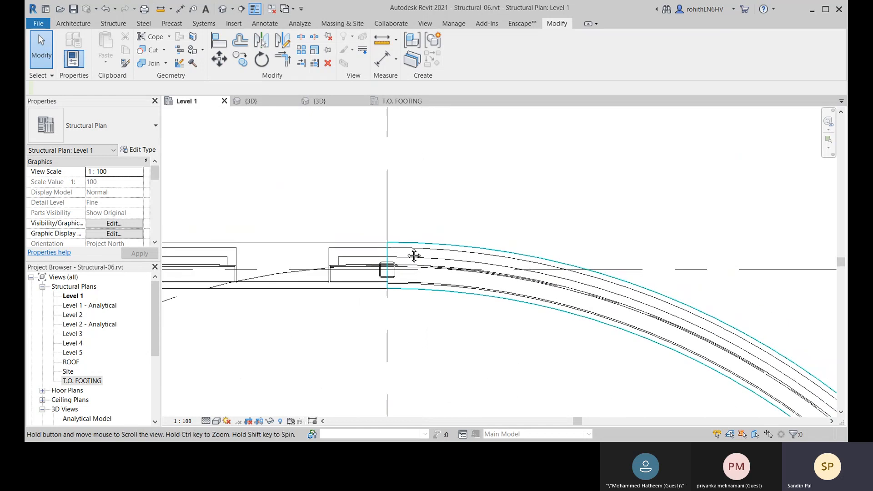
scroll(377, 275, up, 2)
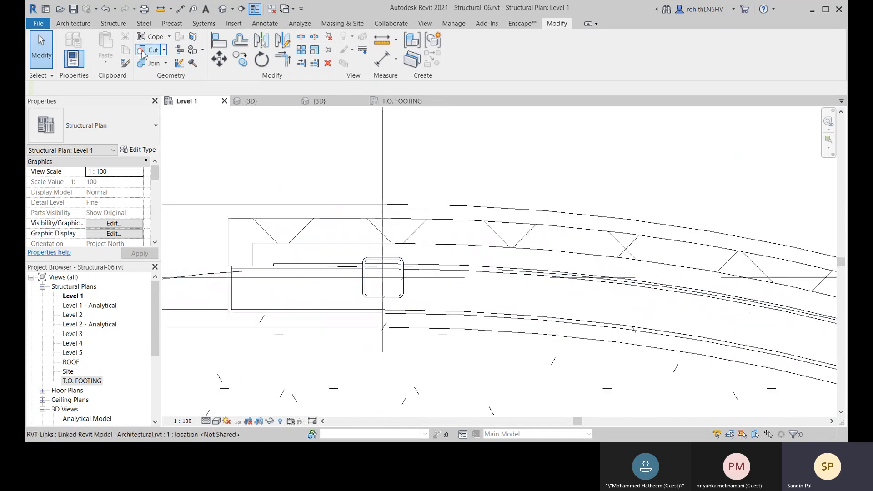
- Place a vertical 352 X 352 concrete column on grid 7 at the straight foundation wall's end, with its depth down to T.O. FOOTING
click(114, 24)
click(119, 49)
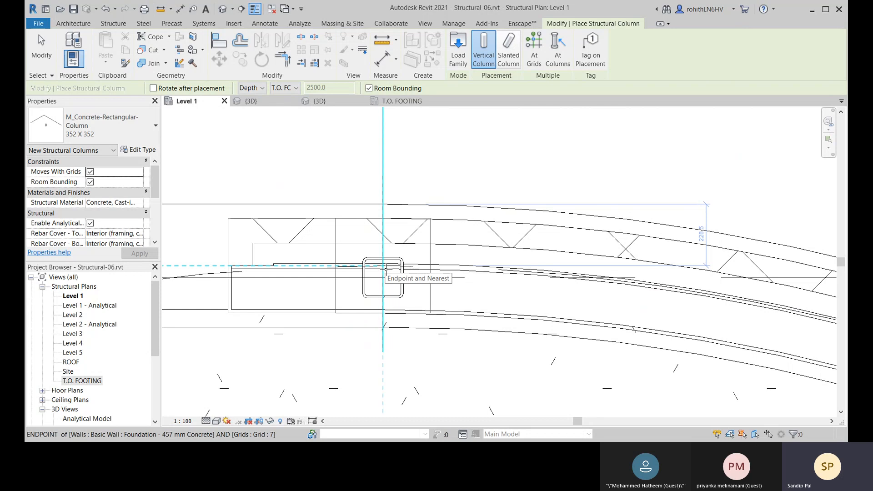
click(386, 269)
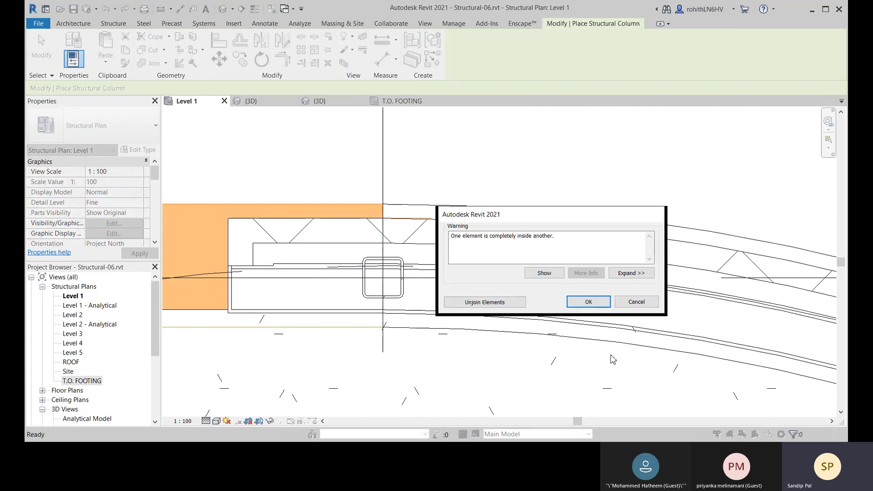
click(589, 302)
key(Escape)
key(Escape)
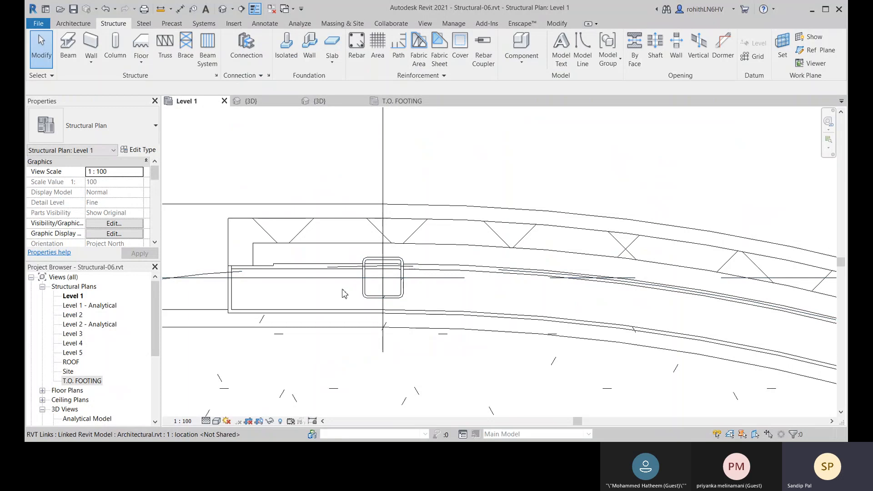
- Temporarily hide the straight and curved foundation walls that meet at grid 7 in the 3D view to inspect the columns inside them
click(264, 104)
scroll(389, 281, up, 3)
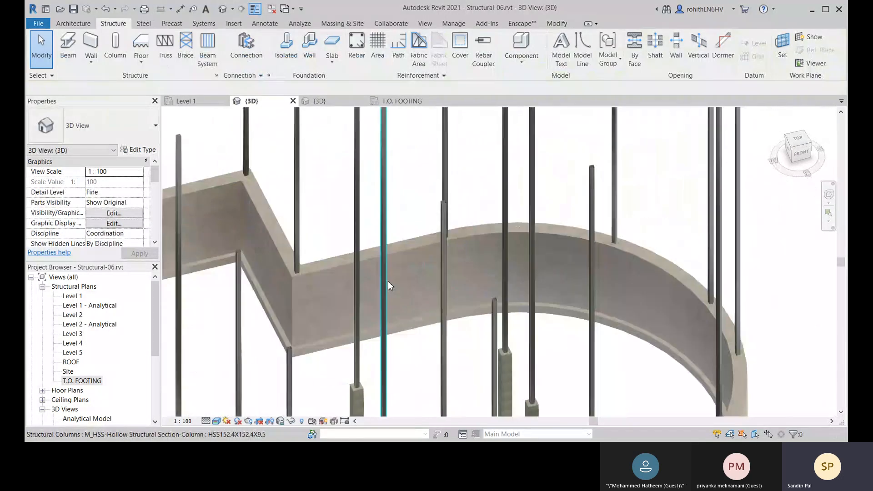
scroll(454, 246, up, 2)
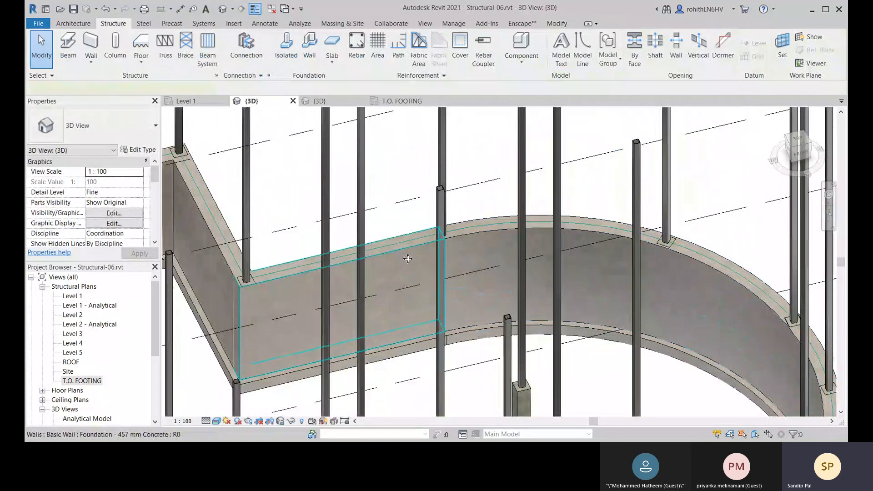
click(424, 253)
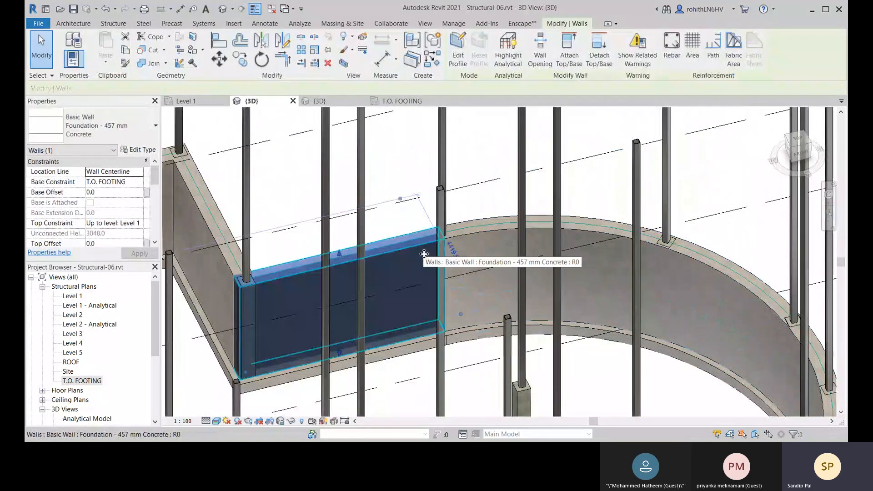
ctrl+click(466, 240)
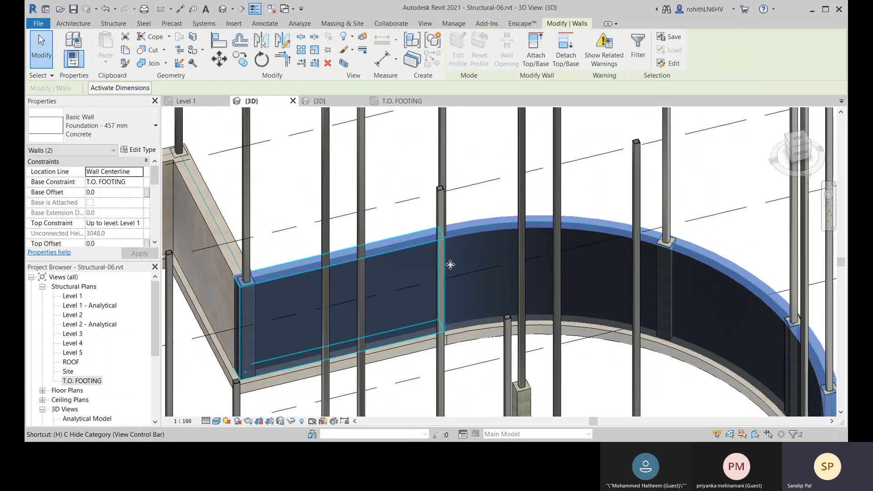
key(h)
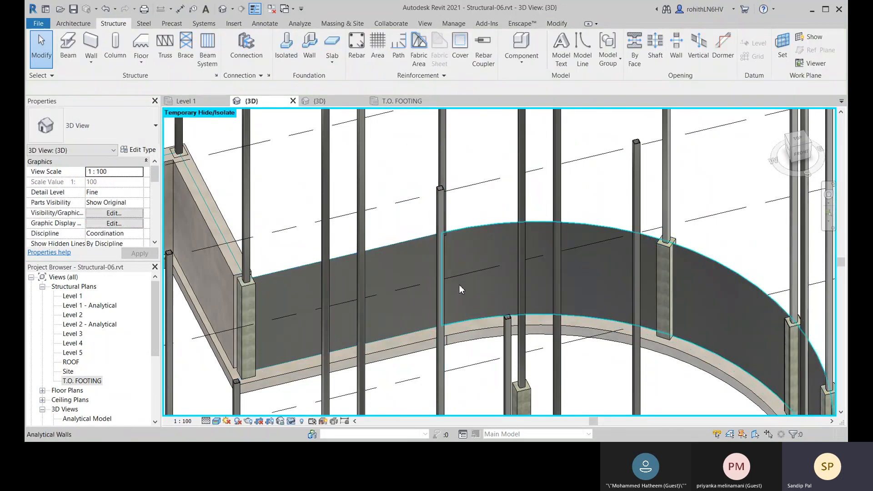
middle_drag(459, 285, 812, 241)
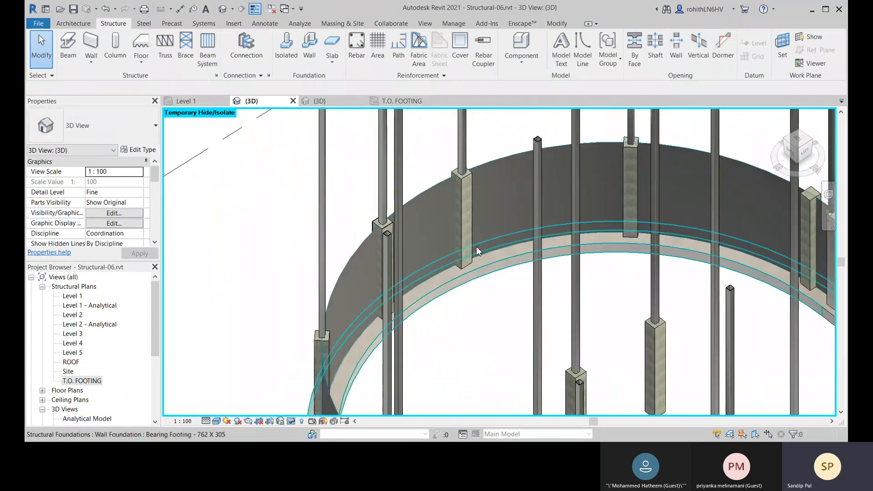
- Examine the analytical wall model of the curved foundation wall near the hidden walls in the 3D view
shift+middle_drag(476, 249, 433, 337)
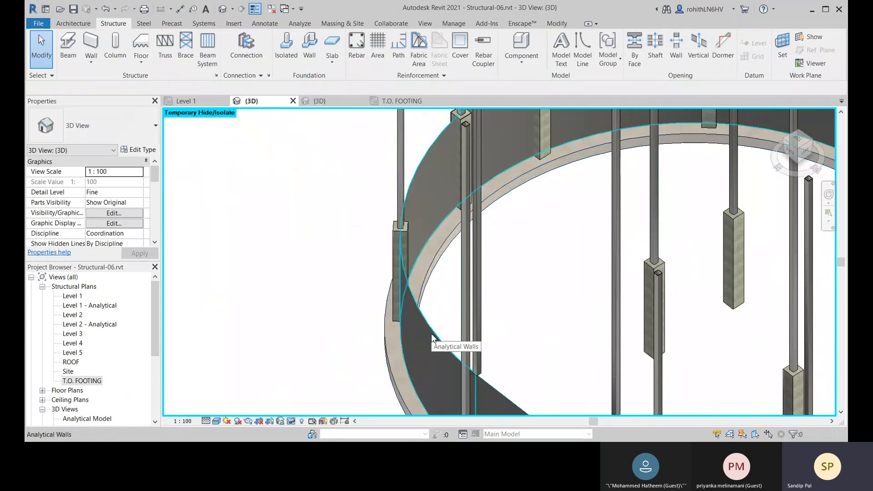
click(433, 338)
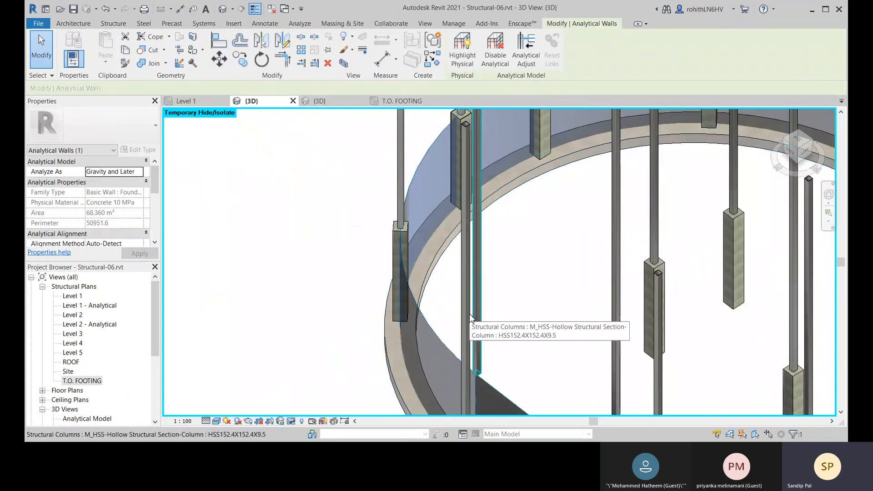
key(Escape)
- Inspect the 352 X 352 concrete column at the straight foundation wall's end near grid 7 and review its properties
shift+middle_drag(444, 292, 395, 322)
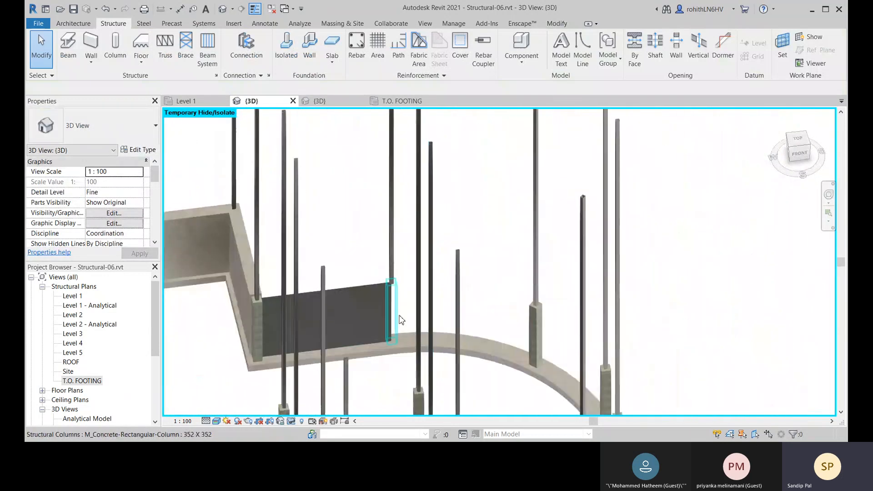
scroll(393, 317, up, 2)
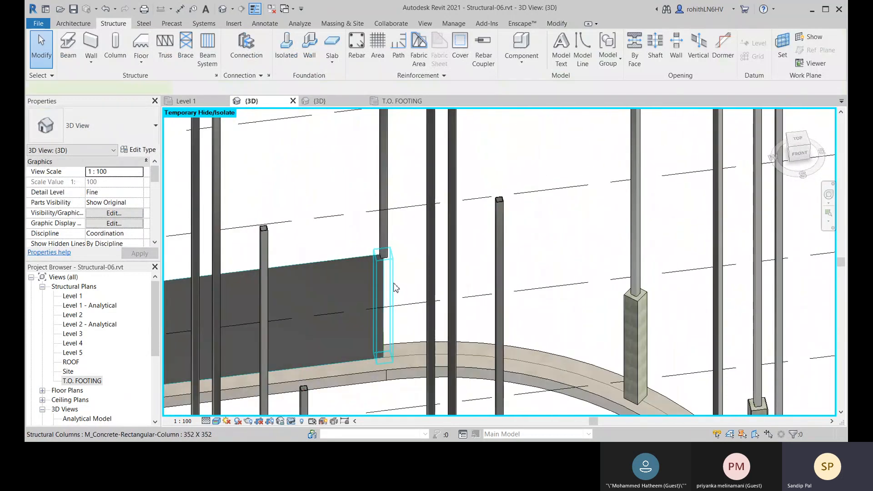
click(395, 288)
mouse_move(395, 287)
shift+middle_down()
mouse_move(312, 302)
mouse_move(392, 288)
shift+middle_up()
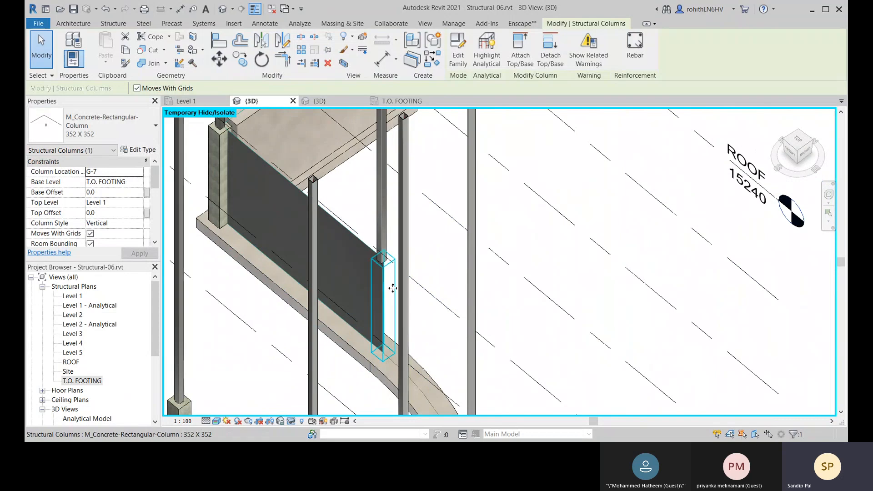
scroll(393, 287, up, 2)
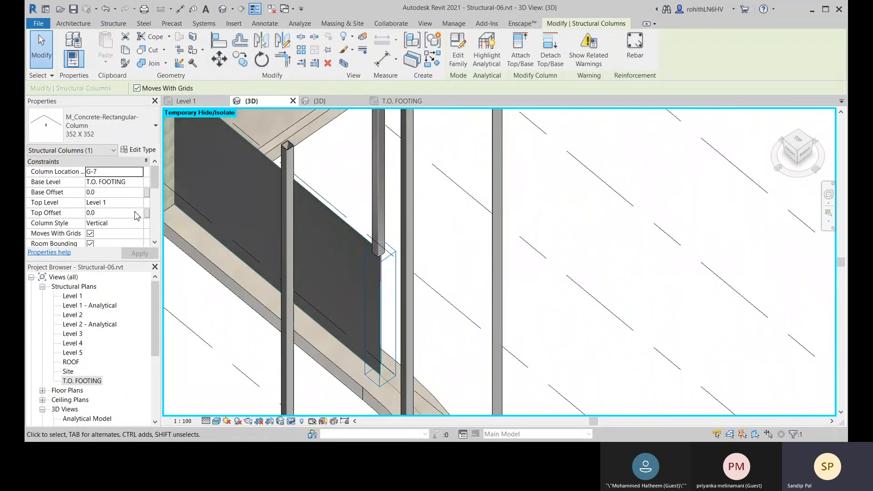
scroll(138, 215, down, 4)
scroll(129, 215, down, 3)
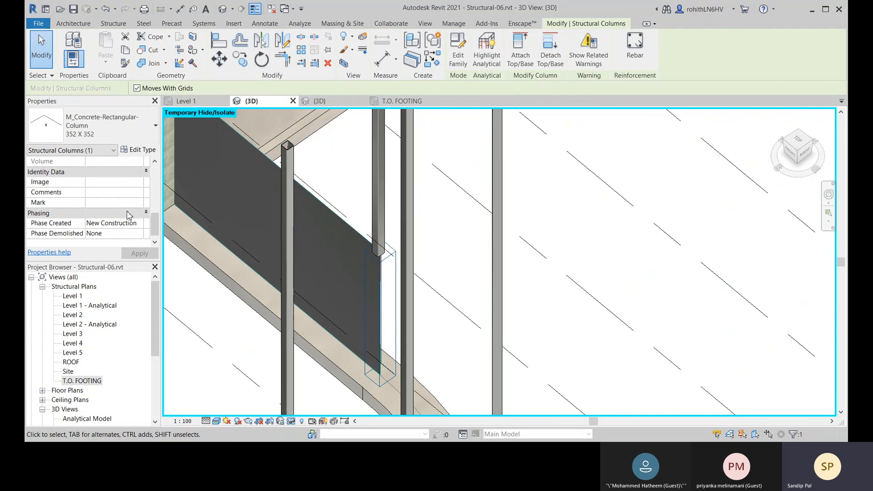
scroll(133, 233, up, 8)
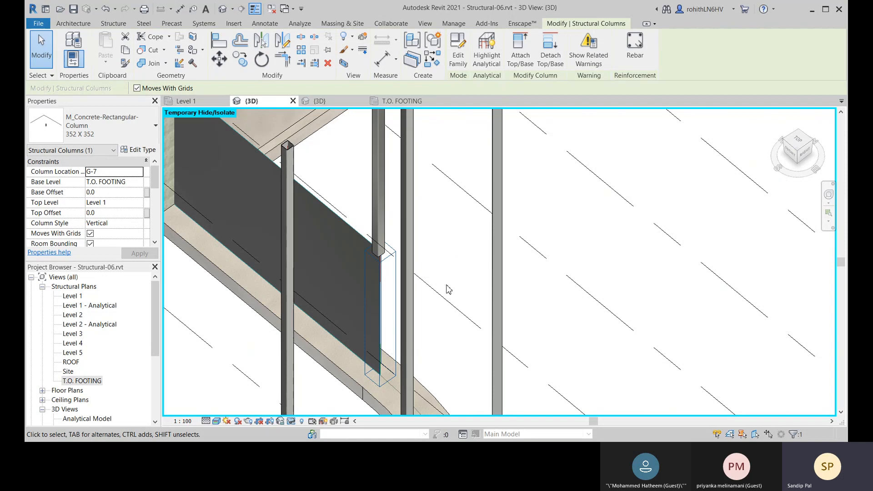
middle_drag(452, 297, 452, 258)
scroll(381, 316, up, 1)
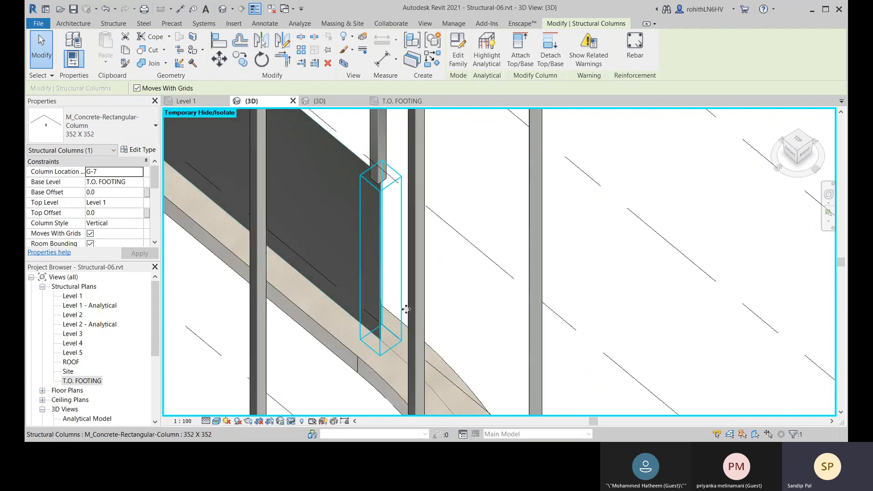
key(Escape)
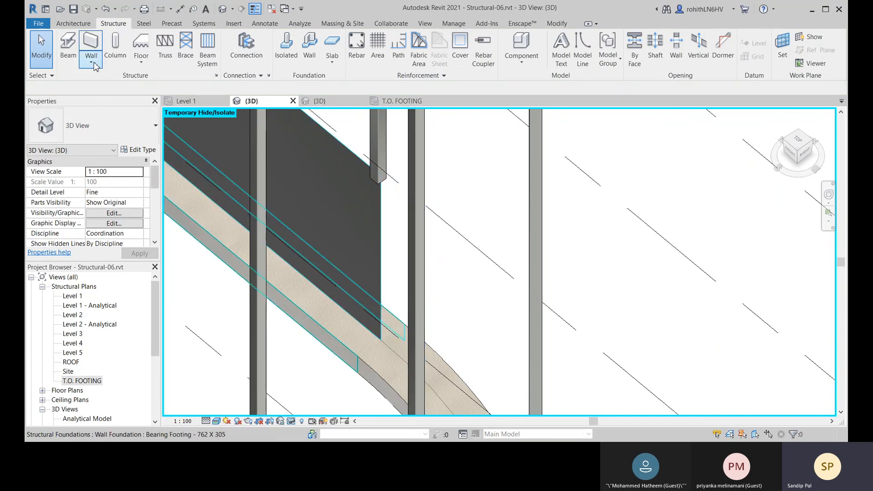
- Place another vertical 352 X 352 concrete column in 3D beside the straight wall's end, with depth down to T.O. FOOTING
click(115, 46)
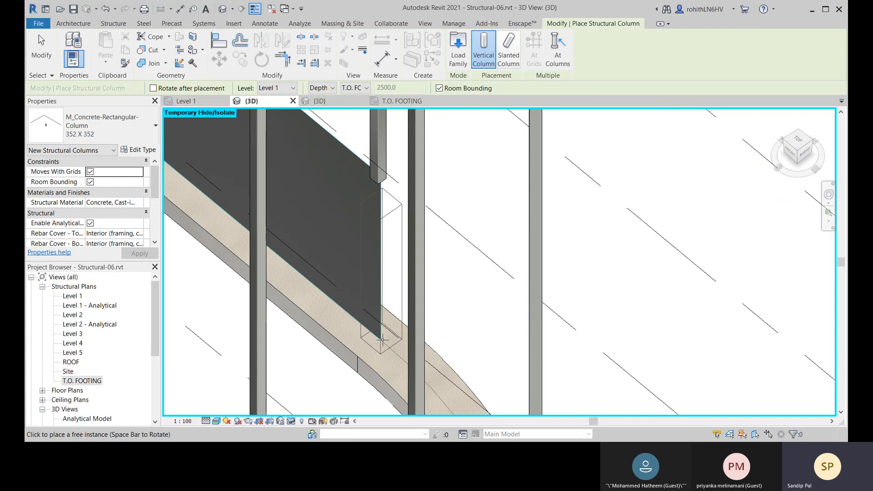
click(383, 339)
middle_drag(449, 331, 434, 255)
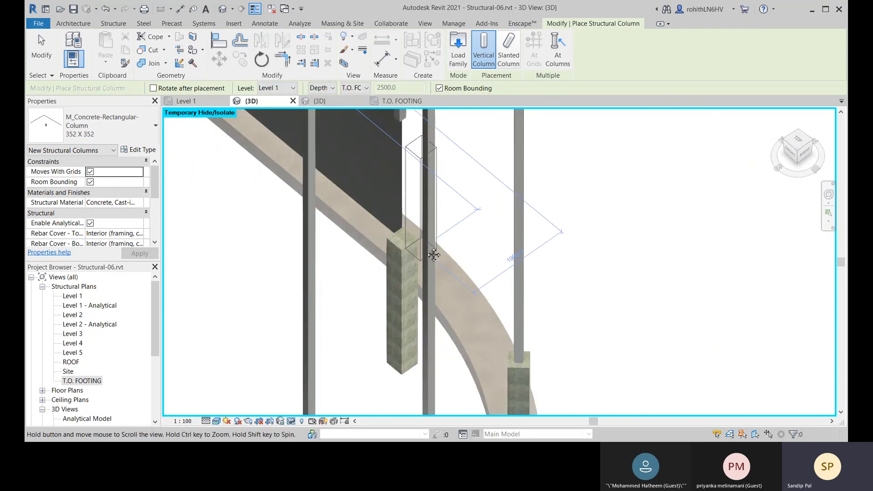
right_click(495, 246)
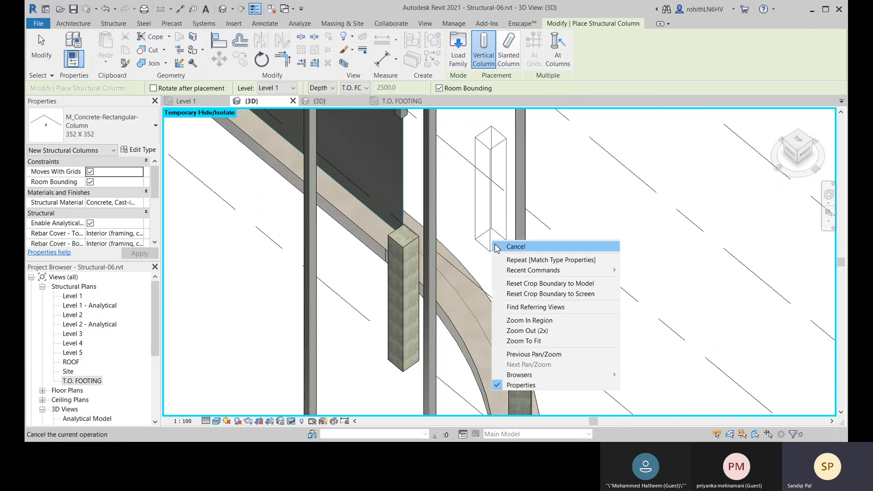
click(516, 247)
- Move the new 352 X 352 column onto grid intersection B-7 in the Level 1 plan and unjoin the overlapping elements
click(398, 303)
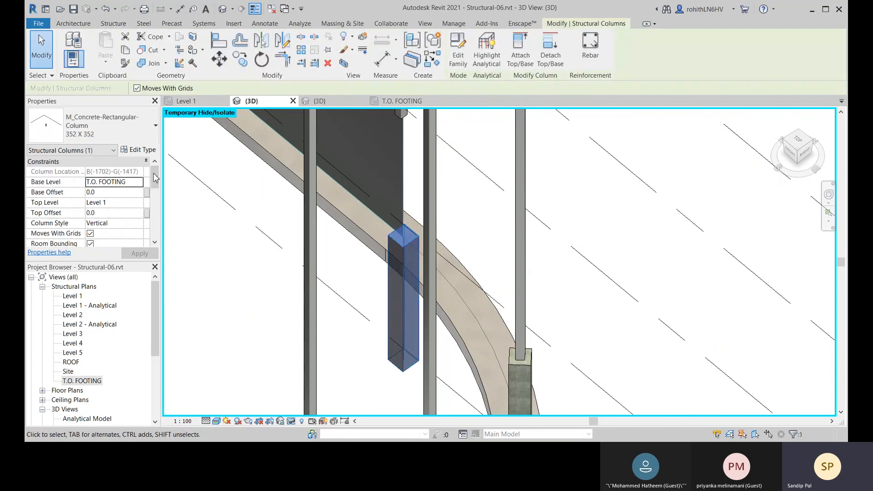
click(186, 101)
scroll(463, 351, up, 3)
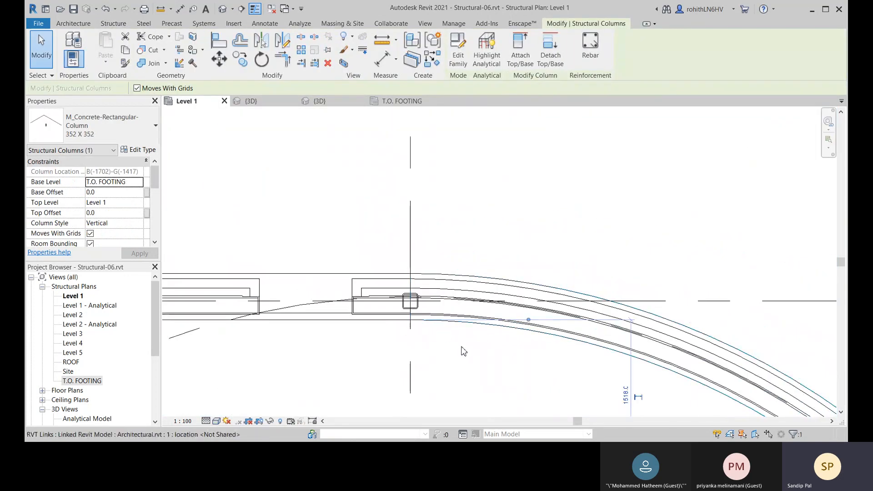
middle_drag(473, 374, 458, 236)
scroll(458, 236, down, 2)
middle_drag(549, 295, 468, 301)
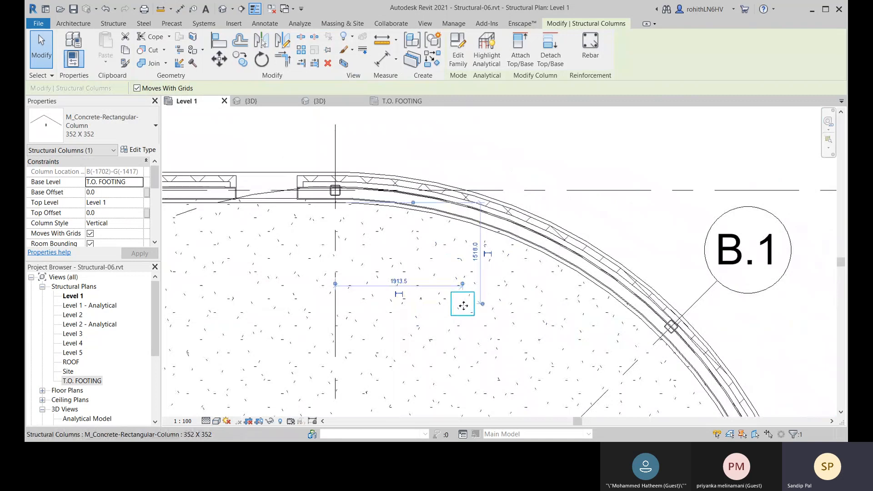
drag(463, 306, 335, 190)
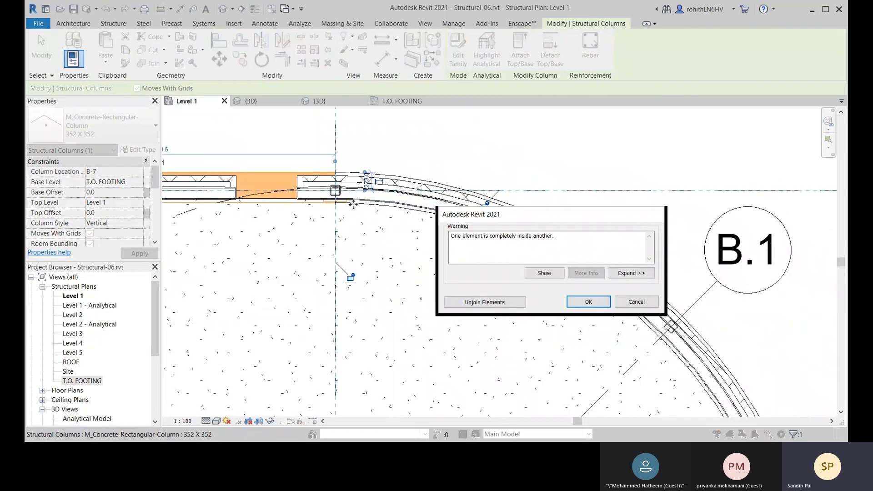
click(474, 303)
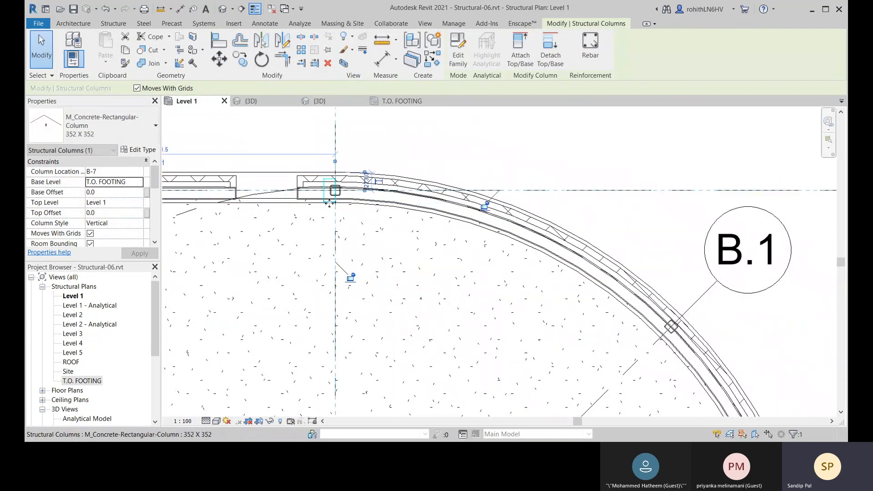
- Examine the column at B-7 and the curved foundation wall's opposite end near grid G in the Level 1 plan
scroll(341, 197, up, 2)
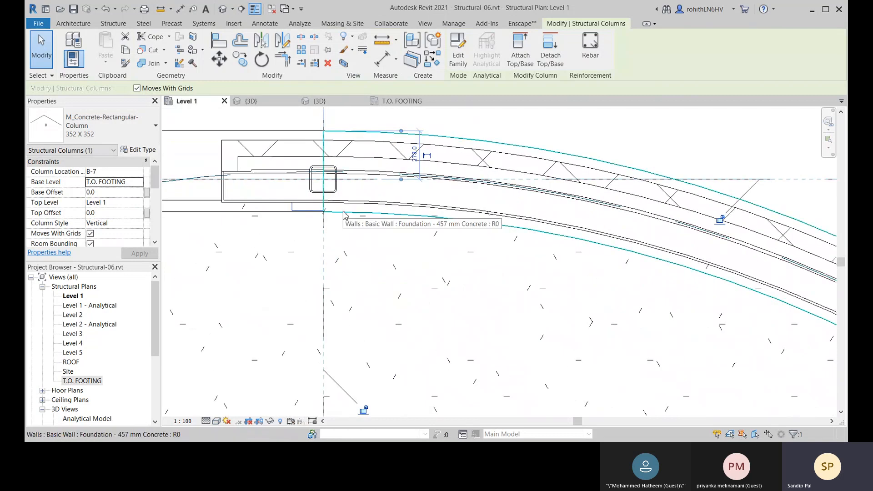
scroll(344, 214, down, 4)
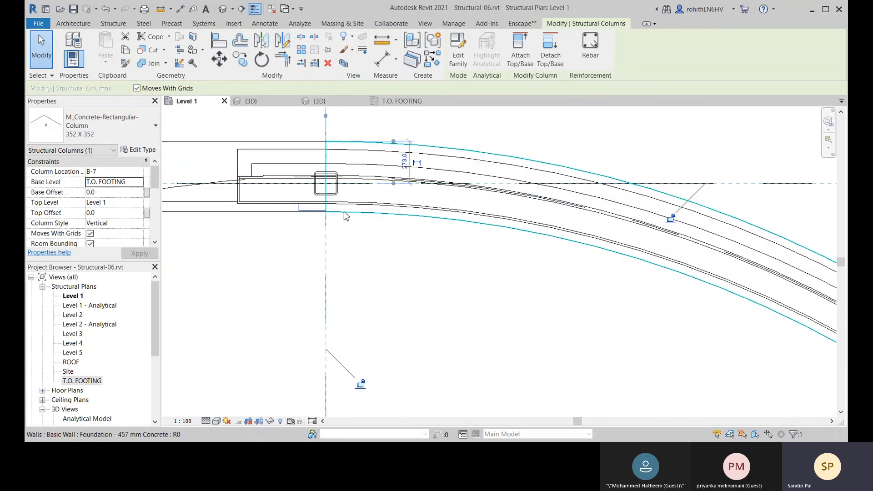
middle_drag(454, 308, 413, 142)
scroll(419, 282, down, 1)
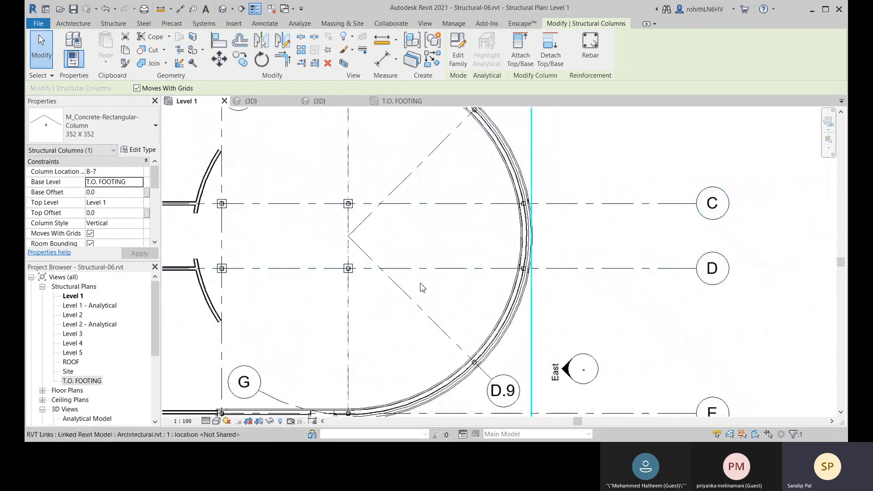
middle_drag(421, 287, 396, 177)
scroll(326, 307, up, 6)
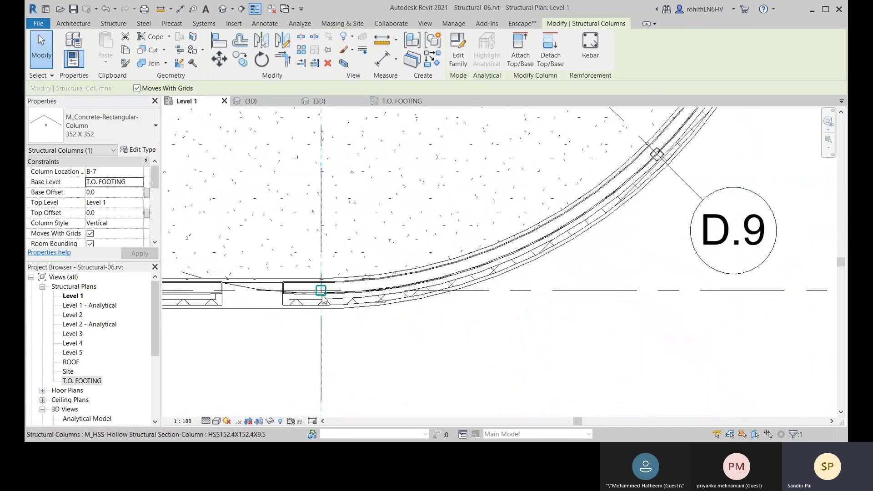
scroll(328, 301, up, 1)
scroll(331, 299, down, 2)
scroll(334, 297, down, 1)
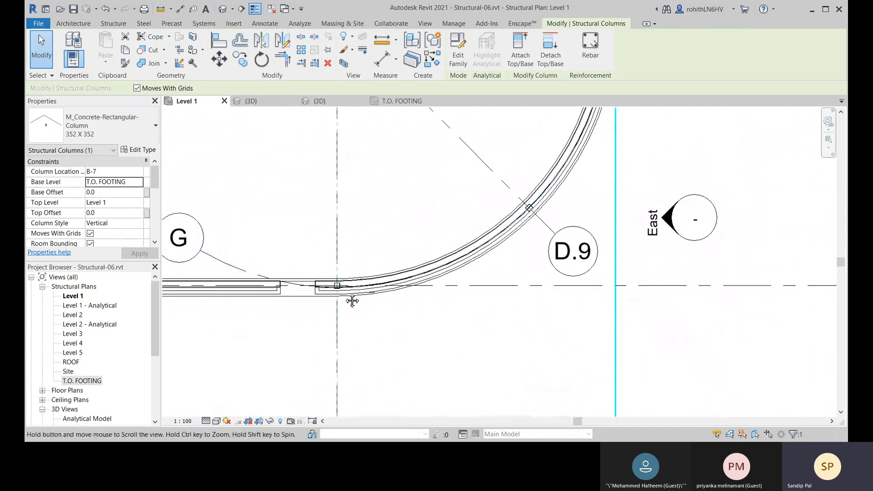
- Move the offset 352 X 352 column at the curved wall's other end onto grid intersection E-7 in the 3D view
click(251, 101)
scroll(369, 293, down, 3)
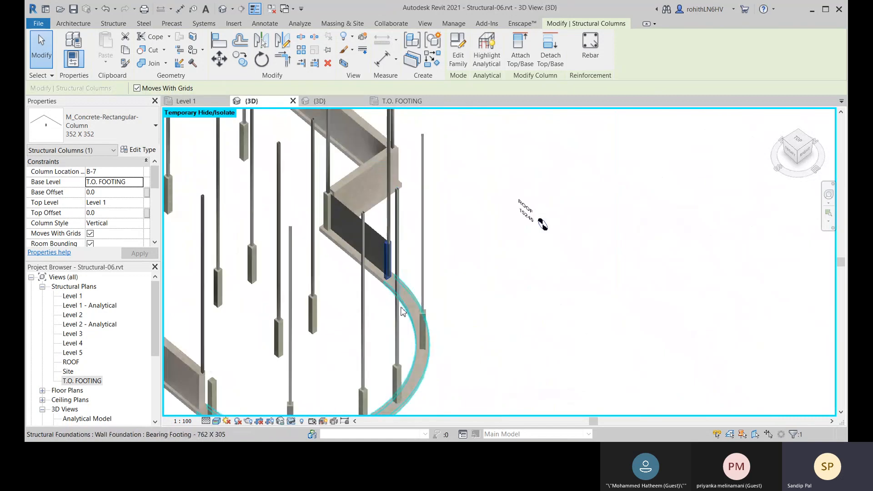
scroll(333, 339, up, 4)
scroll(332, 339, up, 5)
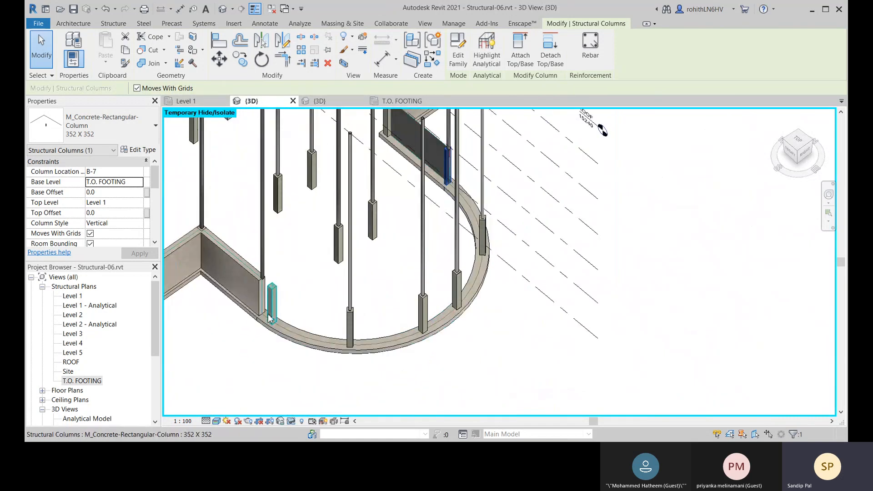
scroll(335, 291, down, 3)
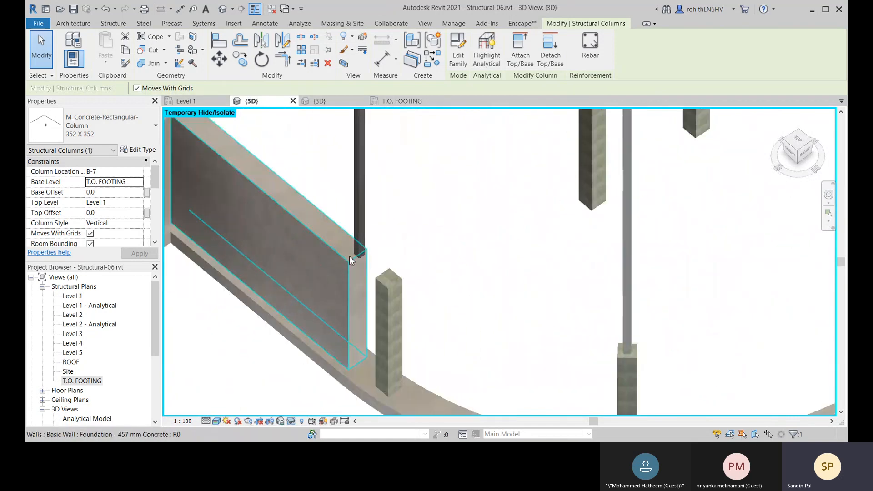
scroll(404, 316, down, 3)
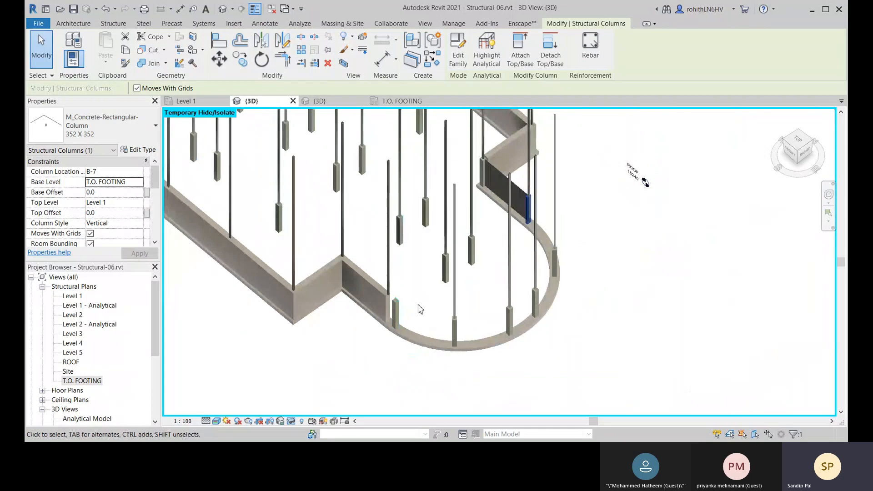
scroll(396, 342, up, 2)
scroll(395, 343, up, 4)
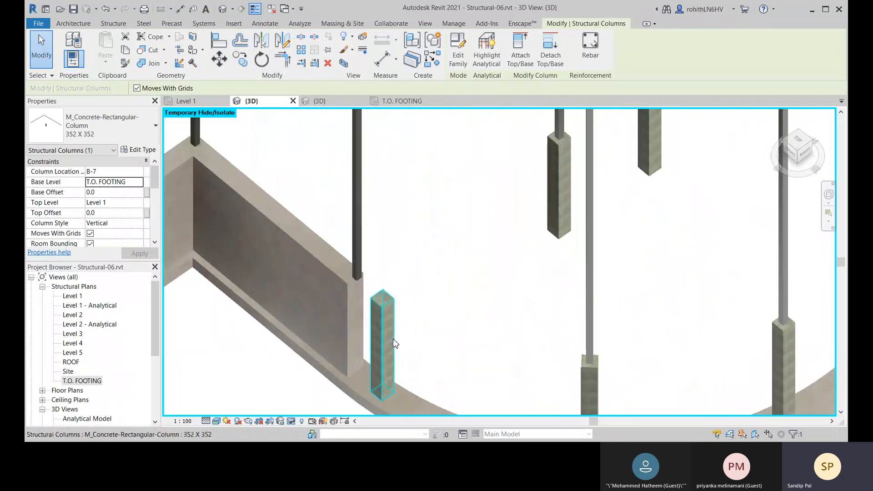
click(386, 349)
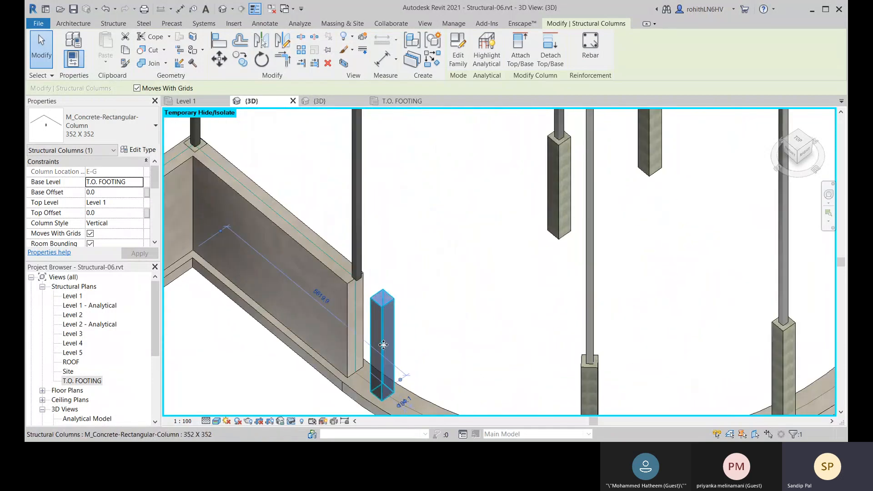
drag(384, 344, 361, 337)
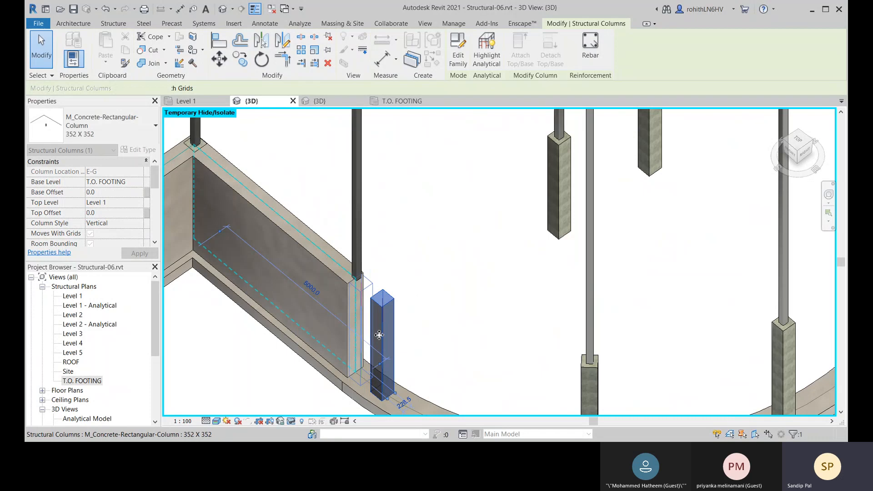
scroll(384, 332, up, 3)
middle_drag(382, 322, 397, 283)
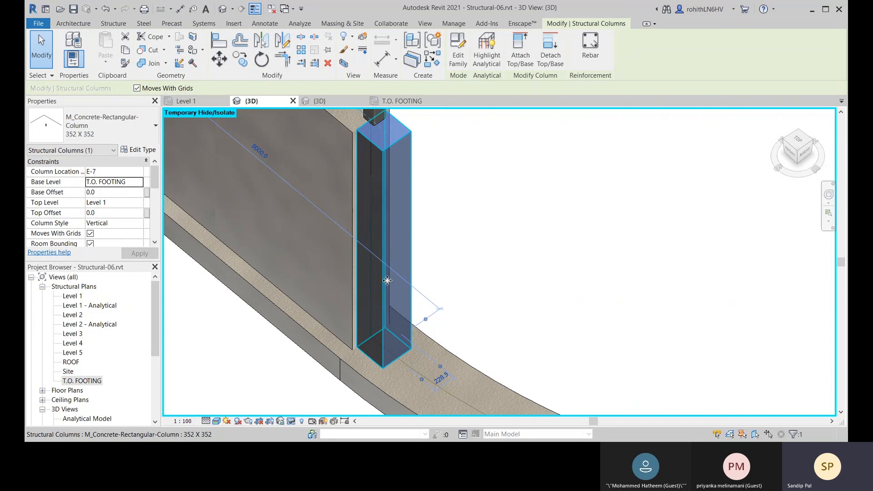
- Shorten the straight foundation wall at E-7 in the Level 1 plan so it ends about 453 mm before grid 7
scroll(385, 278, down, 6)
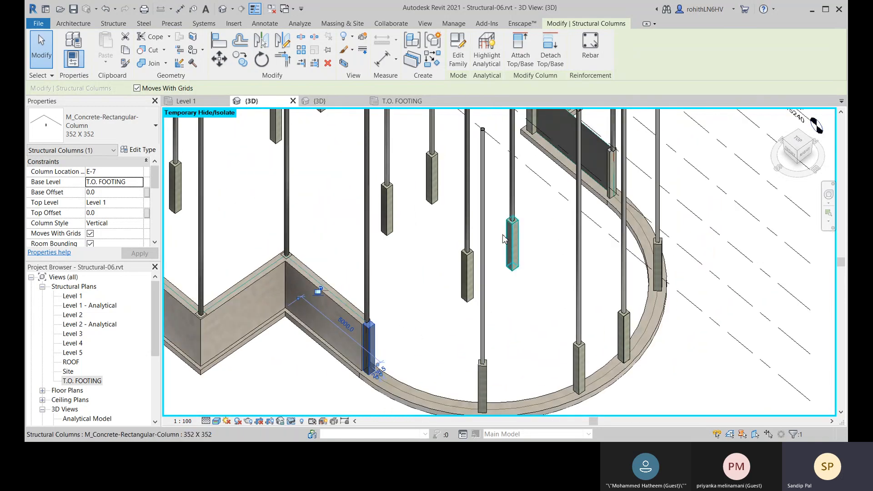
middle_drag(413, 173, 368, 239)
click(187, 101)
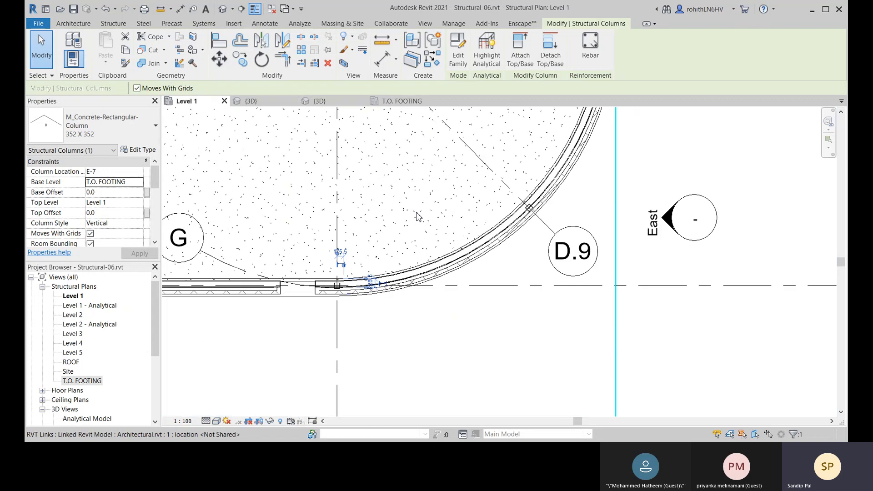
scroll(370, 248, down, 1)
scroll(374, 271, up, 3)
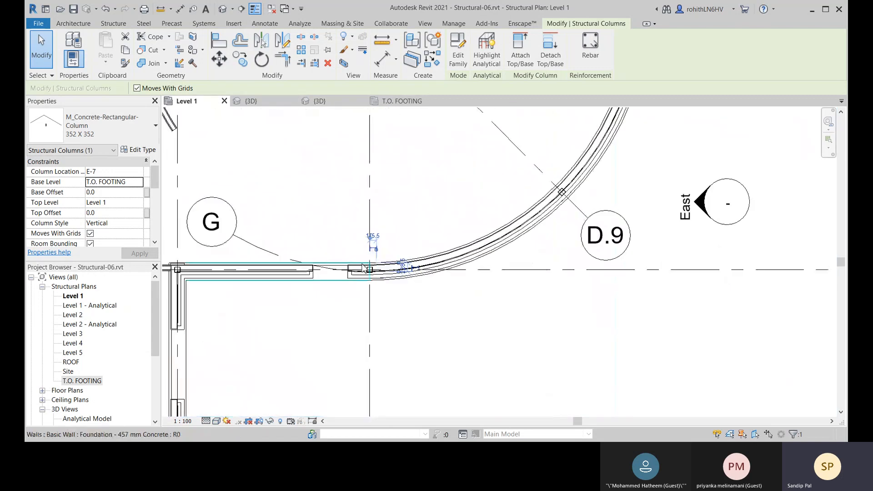
click(331, 290)
drag(373, 272, 343, 272)
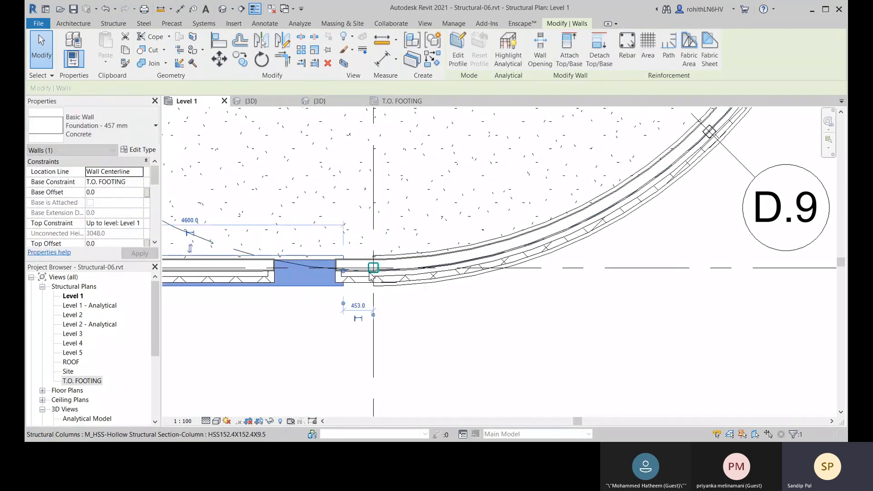
- Try to shorten the curved foundation wall at E-7 to an arc of about 84.21°, and undo the attempt
click(406, 293)
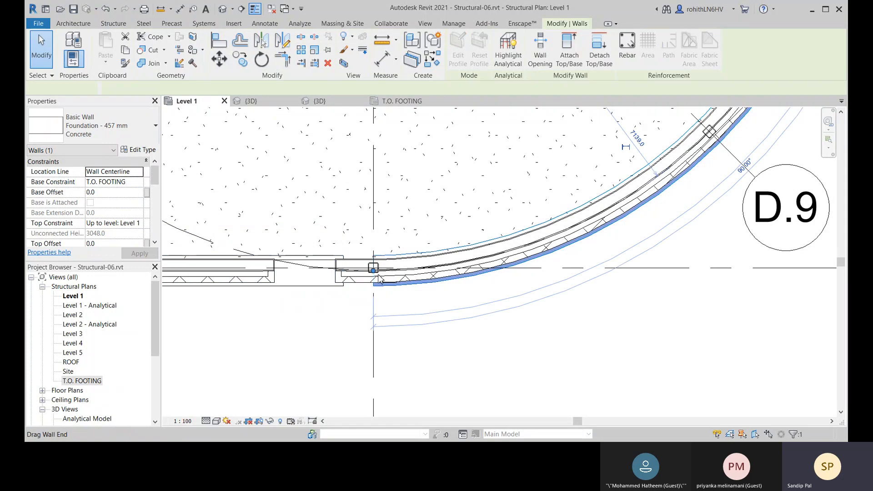
drag(374, 271, 402, 268)
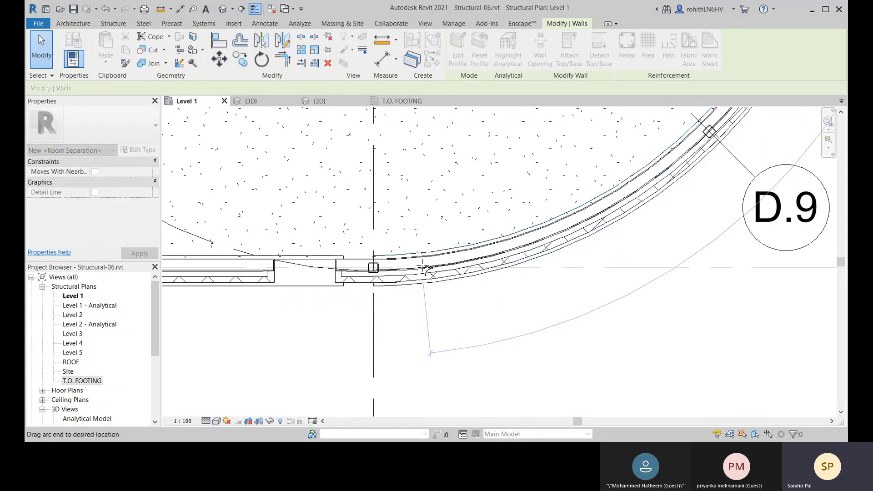
drag(423, 266, 422, 267)
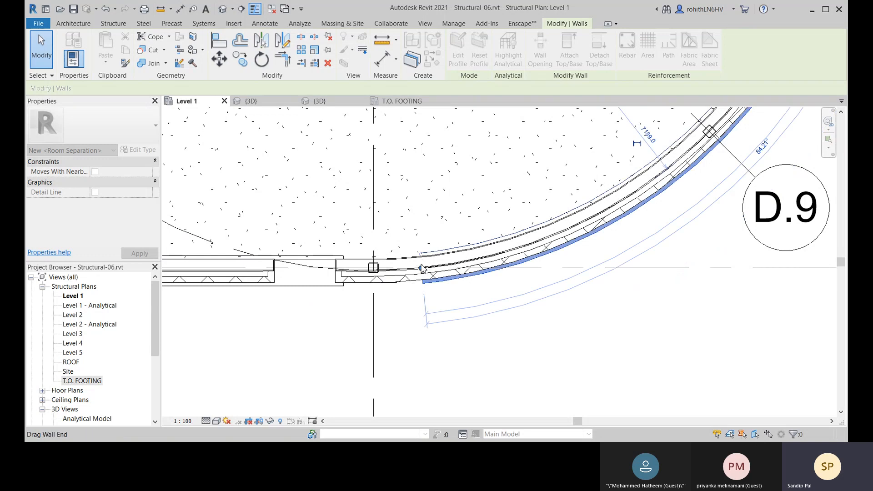
scroll(407, 276, up, 1)
middle_drag(387, 290, 396, 292)
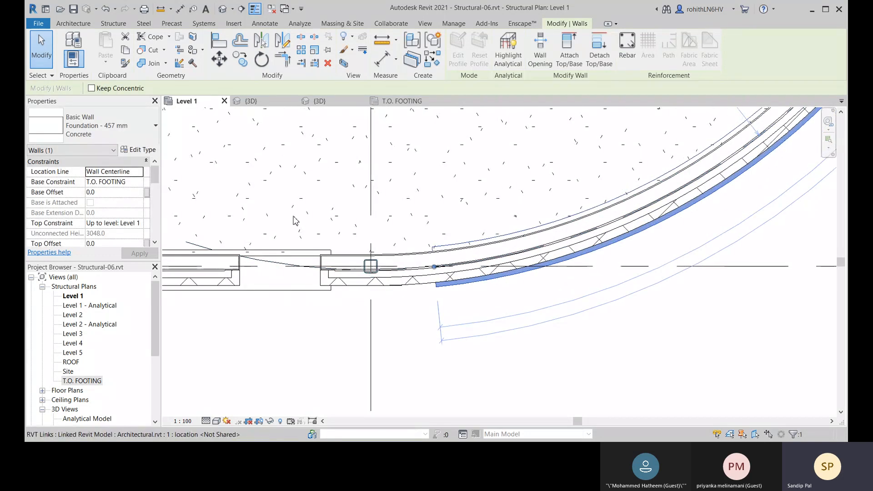
click(251, 101)
shift+middle_drag(773, 187, 691, 121)
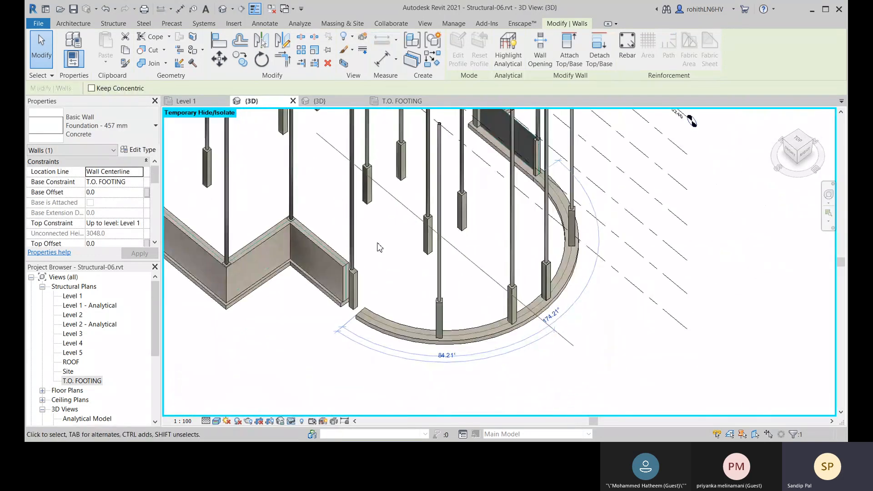
click(344, 316)
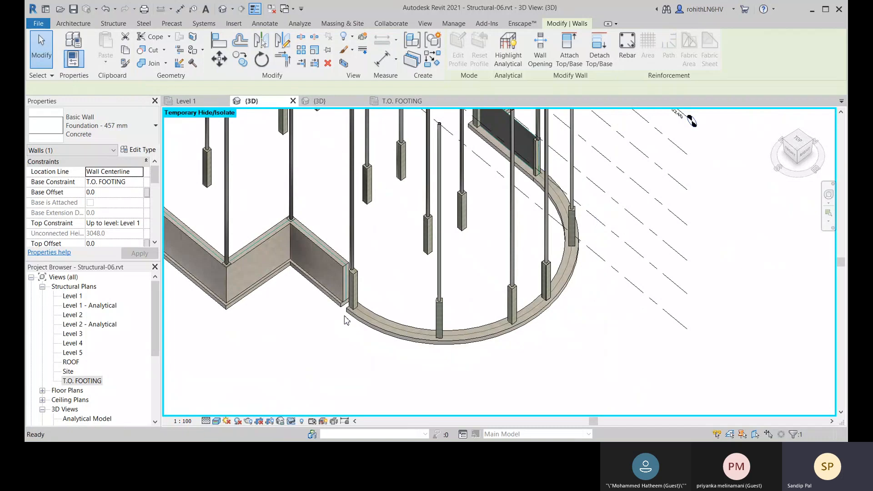
- Reset the temporary hide/isolate in the 3D view and delete the offset 352 X 352 column near E-7
scroll(344, 315, up, 4)
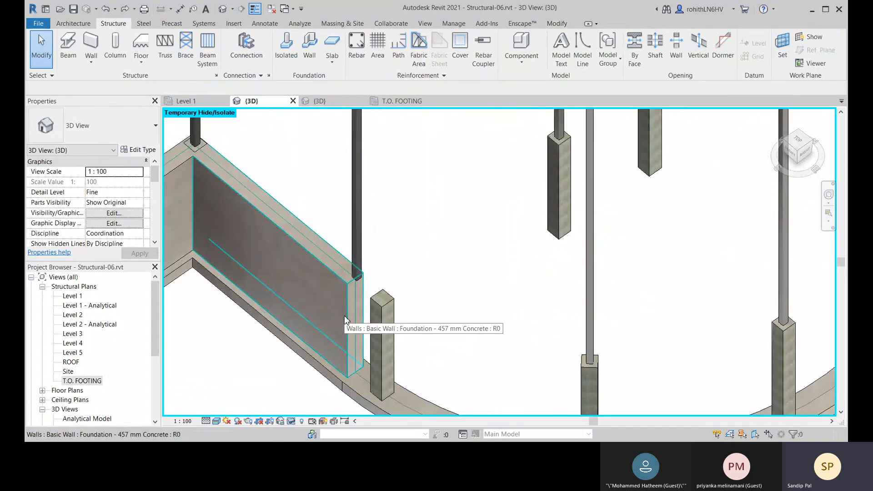
scroll(353, 386, up, 1)
middle_drag(381, 350, 381, 313)
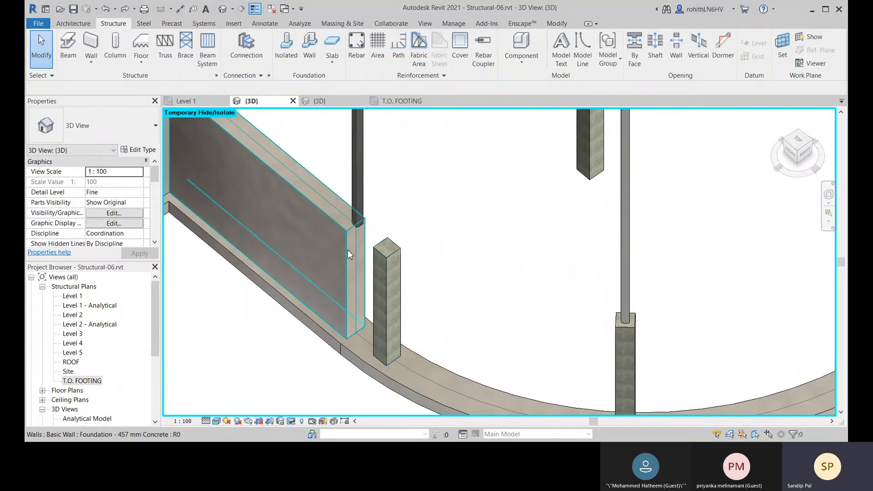
click(291, 424)
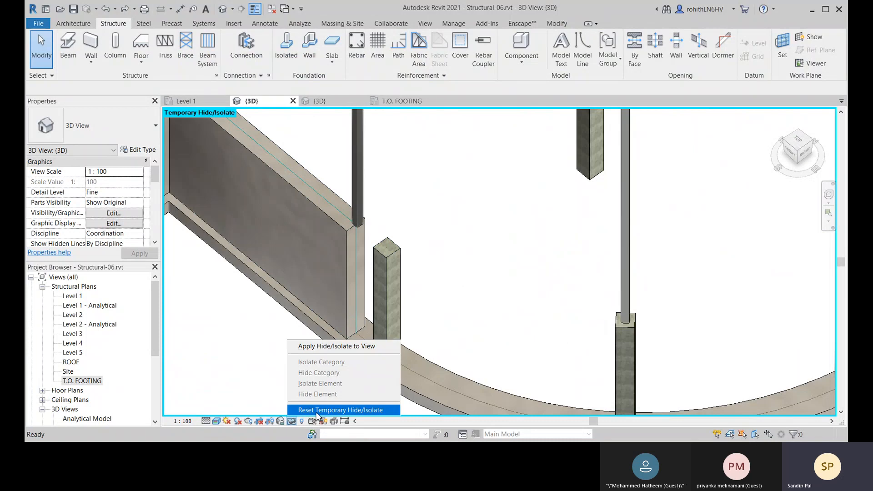
click(320, 412)
click(395, 253)
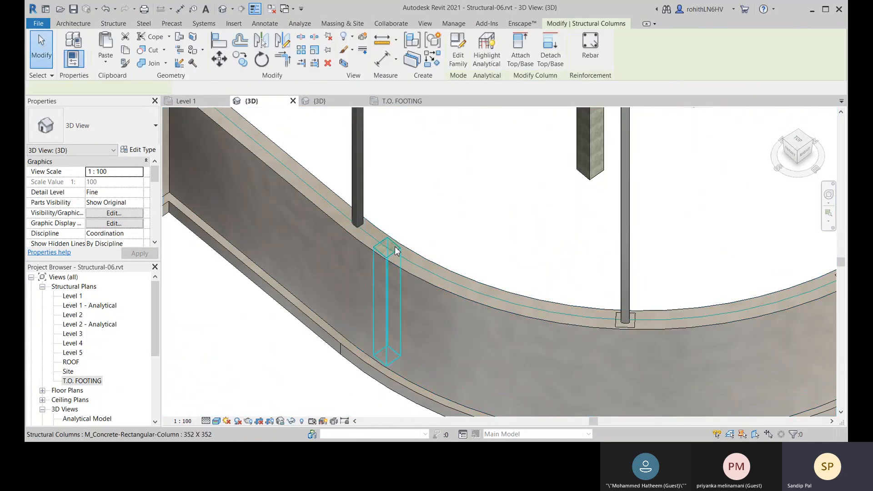
key(Escape)
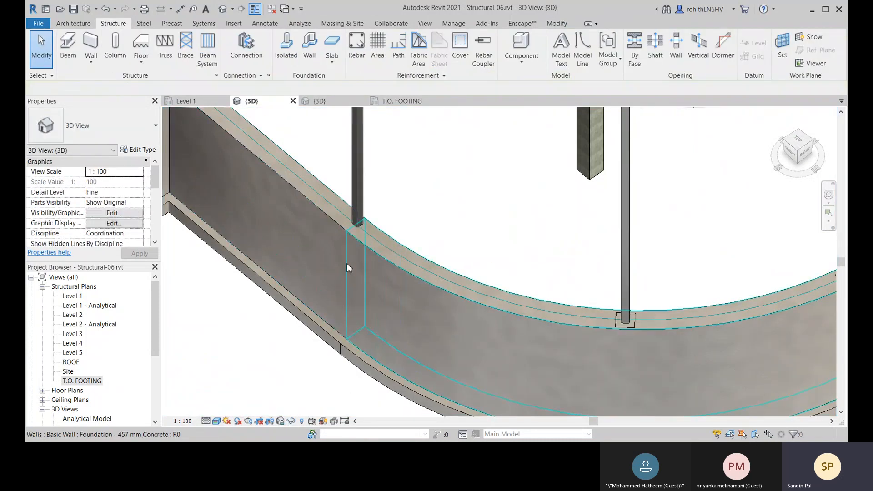
- Disallow joins on the meeting ends of the curved and straight foundation walls at E-7
scroll(365, 203, up, 3)
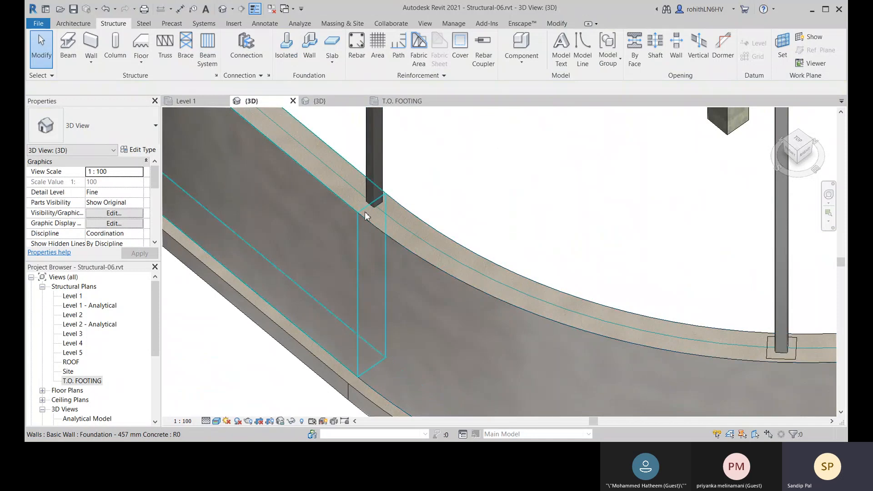
click(384, 228)
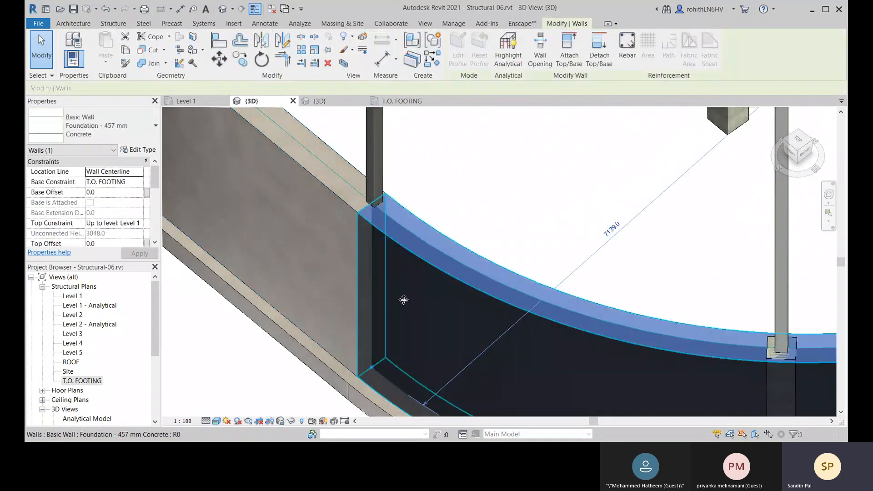
middle_drag(380, 295, 390, 236)
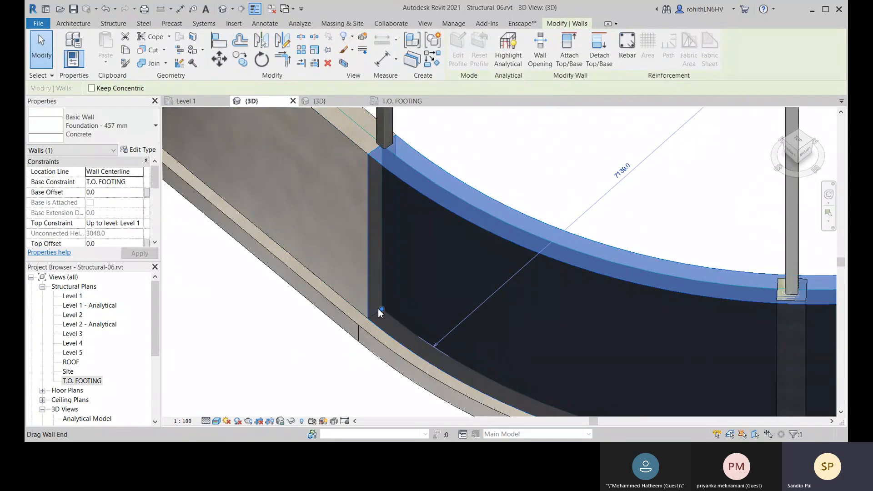
right_click(383, 311)
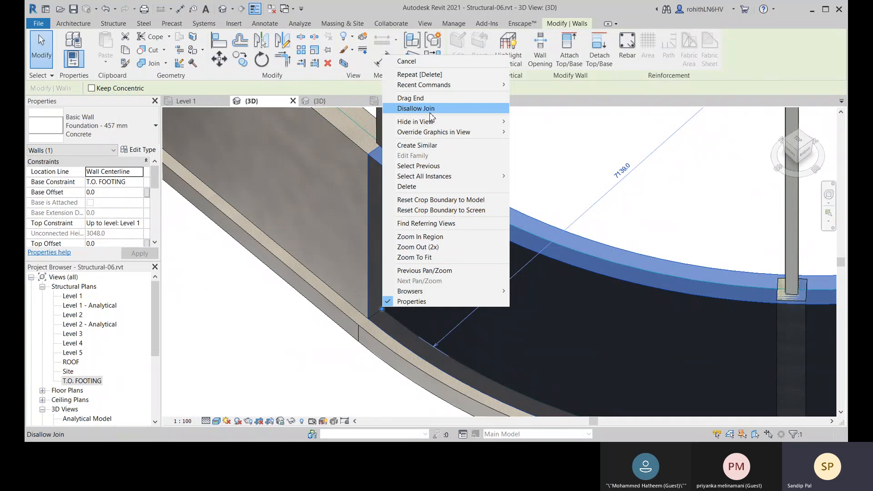
click(416, 109)
click(346, 258)
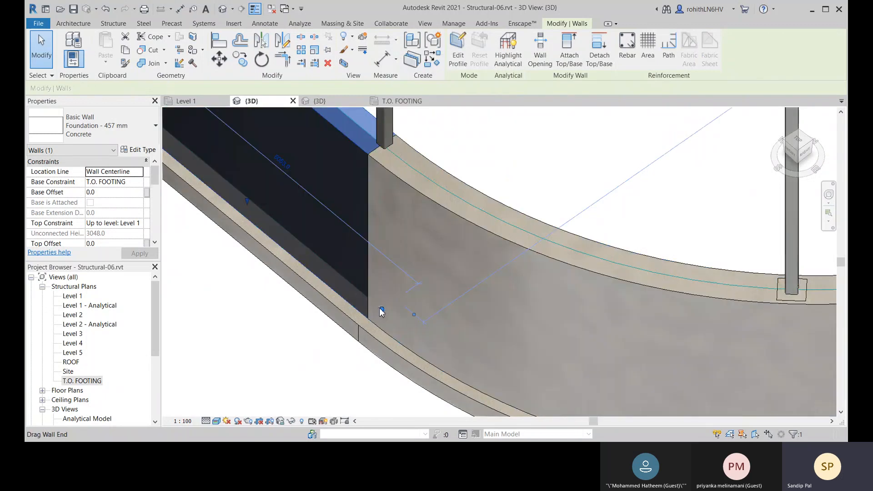
right_click(382, 311)
click(416, 109)
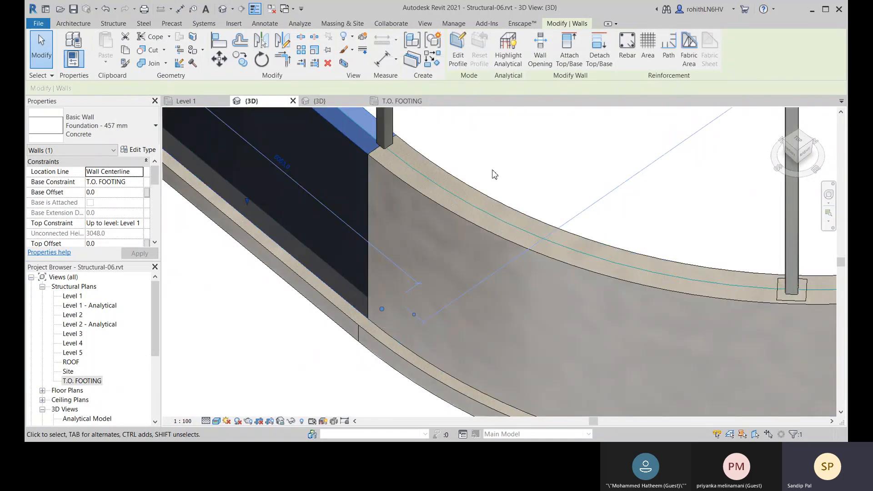
- Disallow joins on the meeting ends of the straight and curved foundation walls at B-7
scroll(490, 182, down, 1)
scroll(493, 190, down, 4)
middle_drag(494, 191, 318, 353)
scroll(378, 304, down, 2)
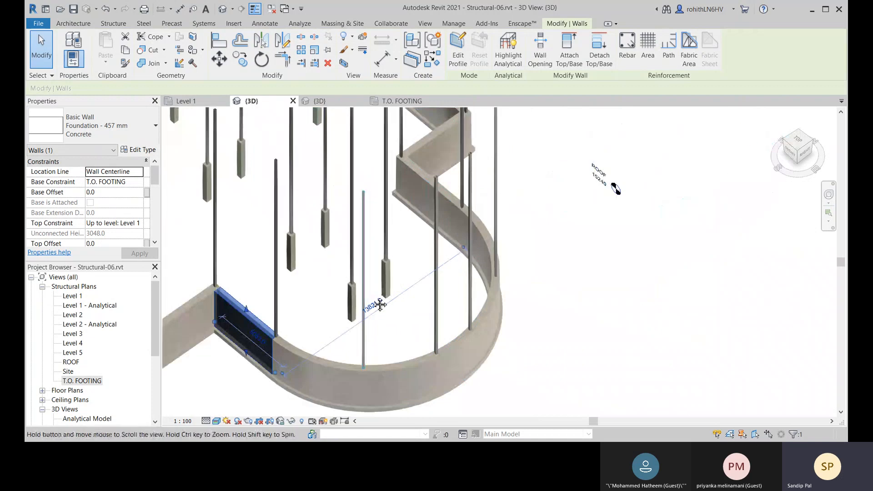
middle_drag(378, 305, 339, 368)
scroll(388, 260, up, 1)
scroll(389, 262, up, 3)
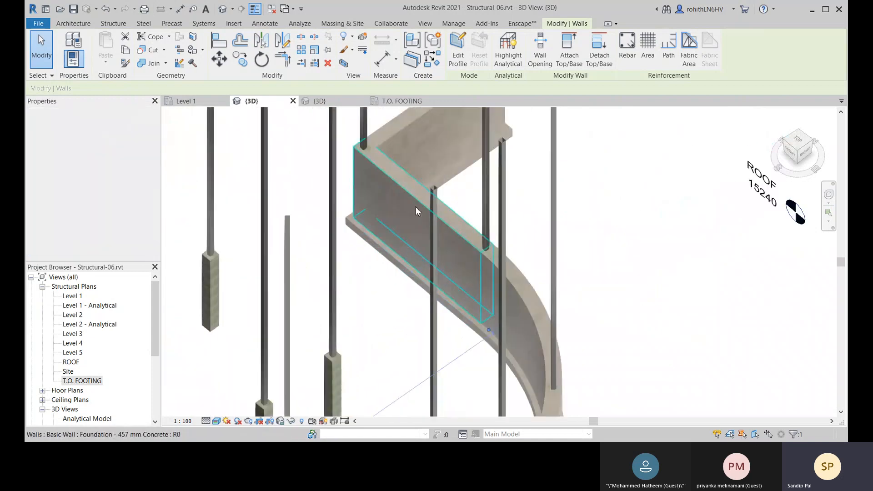
right_click(488, 321)
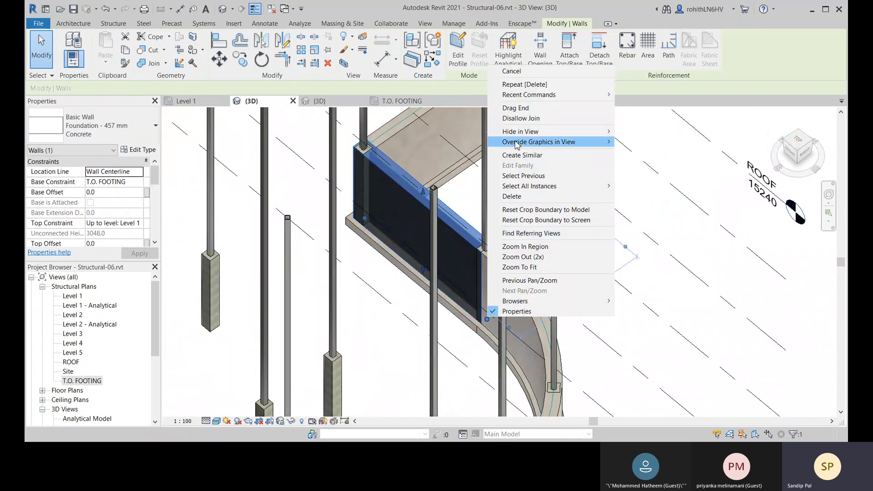
click(521, 119)
click(519, 292)
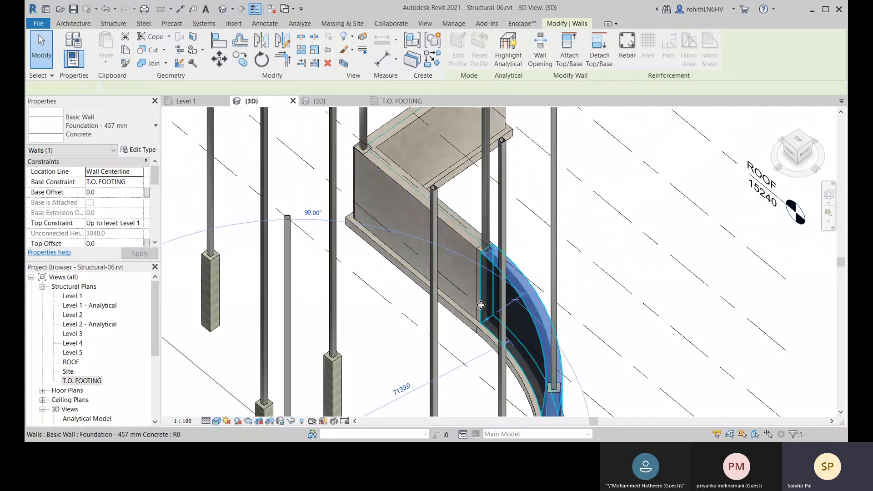
right_click(488, 321)
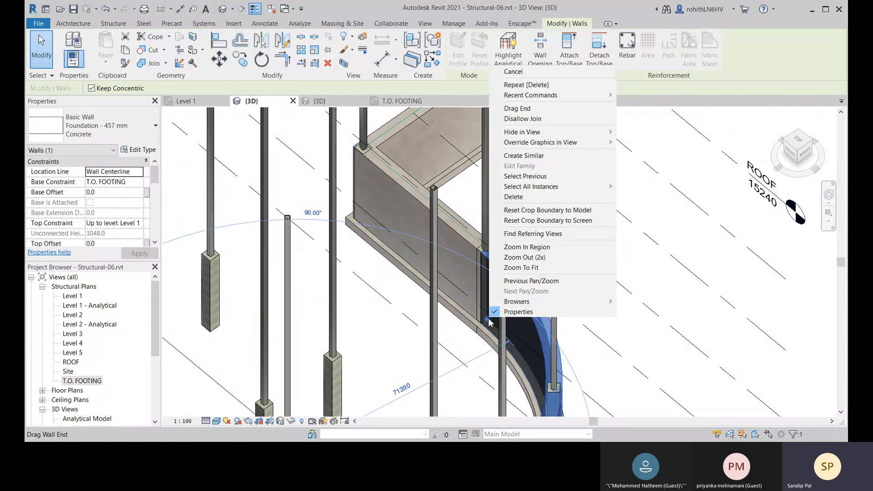
click(525, 119)
- Inspect the 352 X 352 column at B-7 and the curved foundation wall's two ends in the 3D view
scroll(494, 266, up, 5)
click(497, 246)
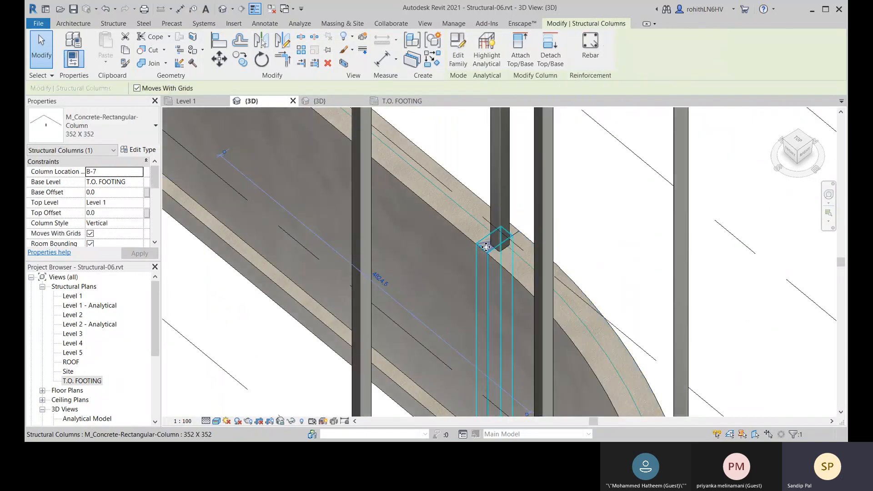
click(584, 231)
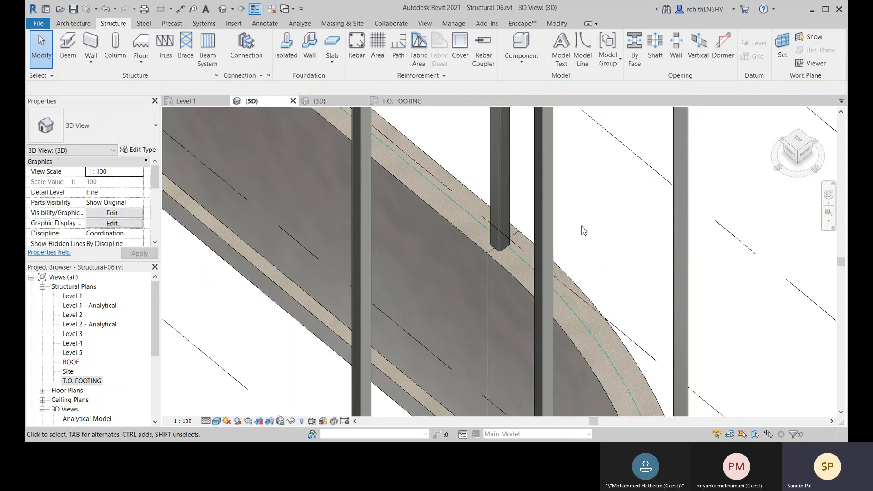
scroll(582, 231, down, 6)
middle_drag(504, 312, 524, 293)
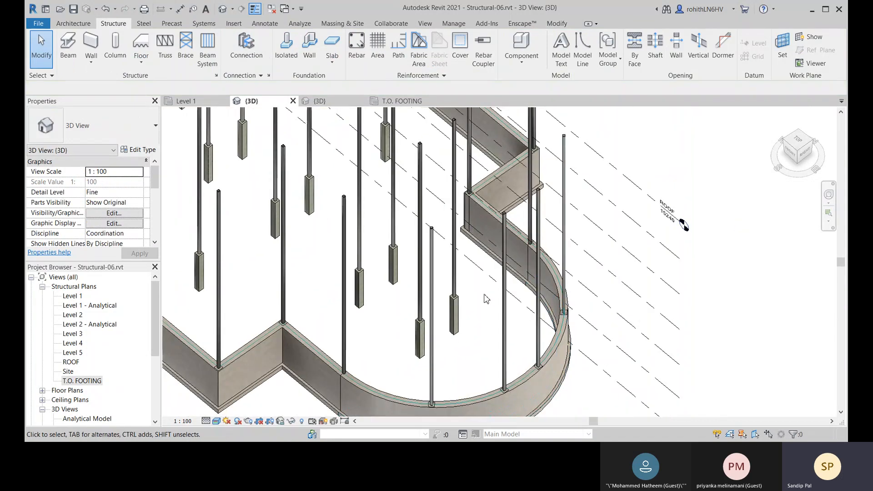
middle_drag(374, 376, 381, 332)
middle_drag(426, 357, 443, 334)
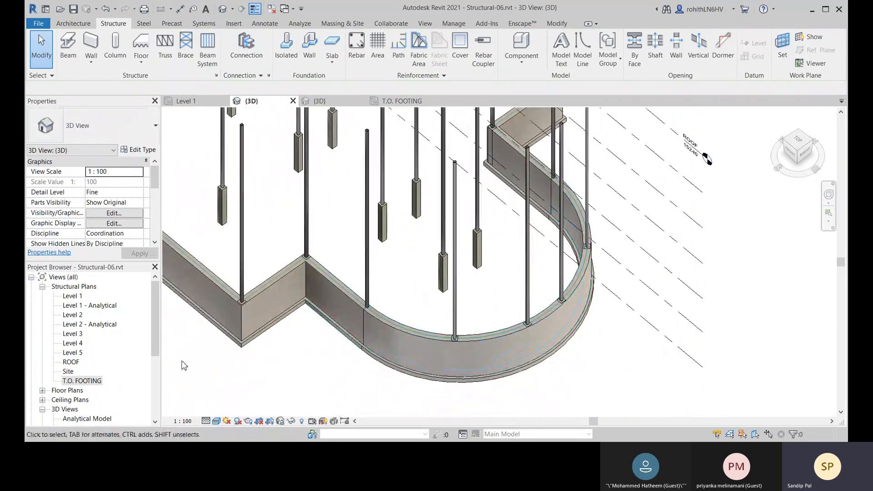
- Place a 352 X 352 concrete column at grid intersection E-7 in the Level 1 plan and unjoin the overlapping elements
click(193, 105)
scroll(391, 264, up, 4)
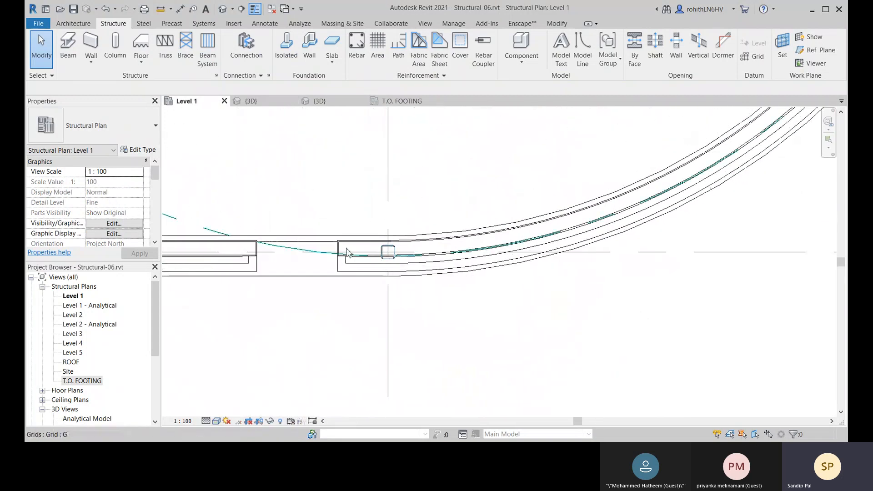
click(116, 48)
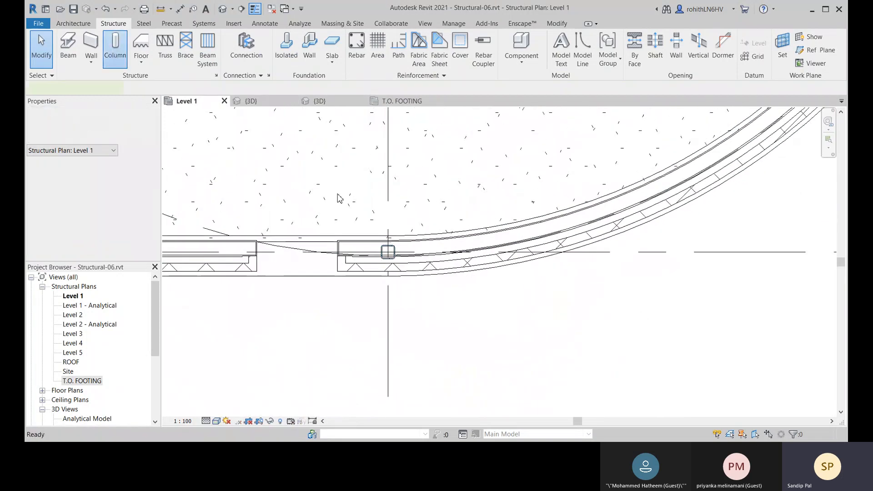
click(388, 251)
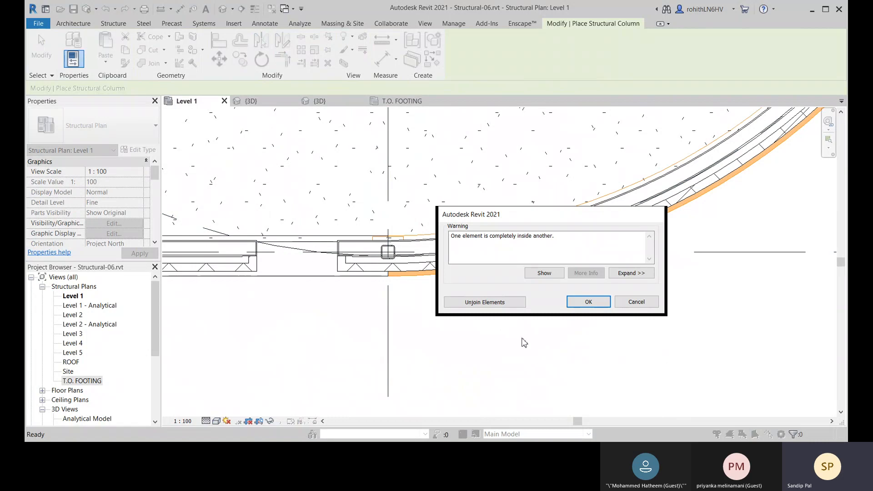
click(477, 303)
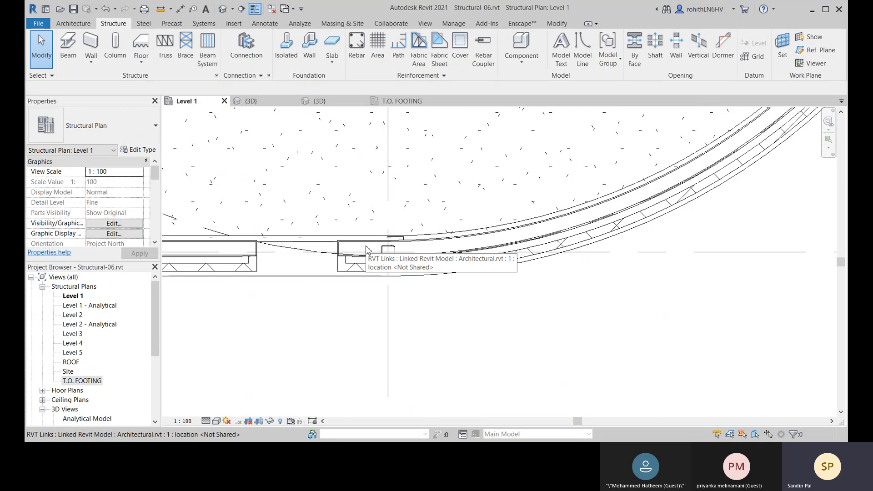
- Shorten the straight foundation wall at E-7 to the new column's face, ending about 173 mm before grid 7
click(377, 235)
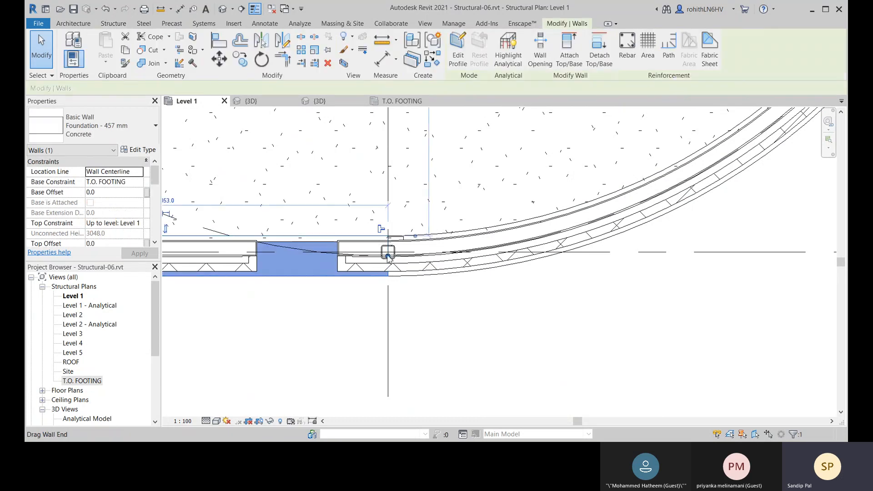
drag(388, 255, 364, 256)
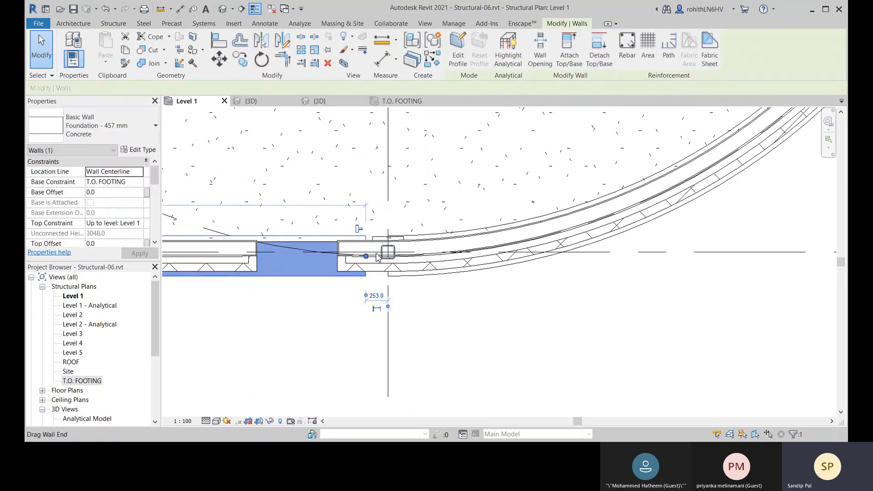
scroll(380, 238, up, 2)
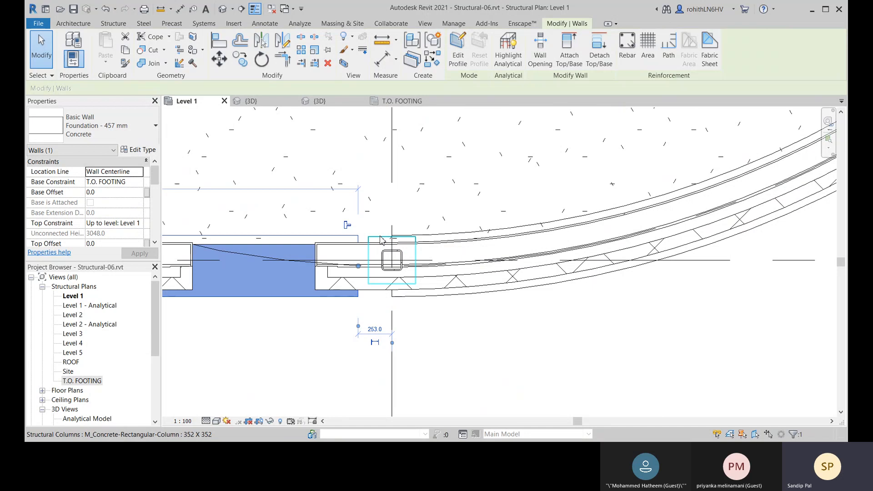
click(381, 237)
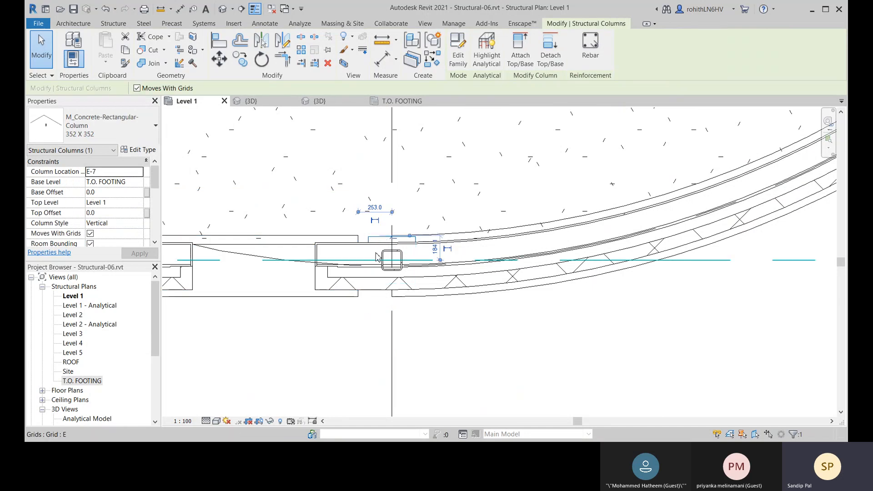
click(351, 240)
drag(358, 266, 369, 266)
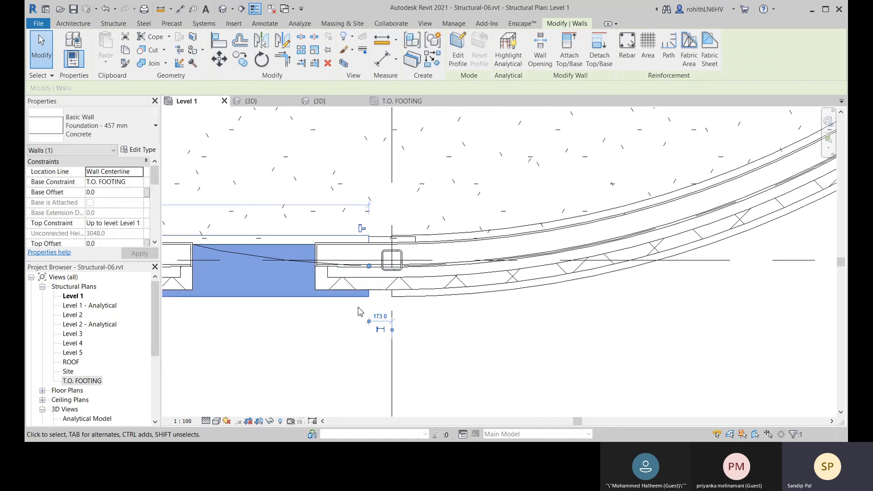
- Undo the last shortening of the straight foundation wall at E-7 and select that wall
key(ctrl+z)
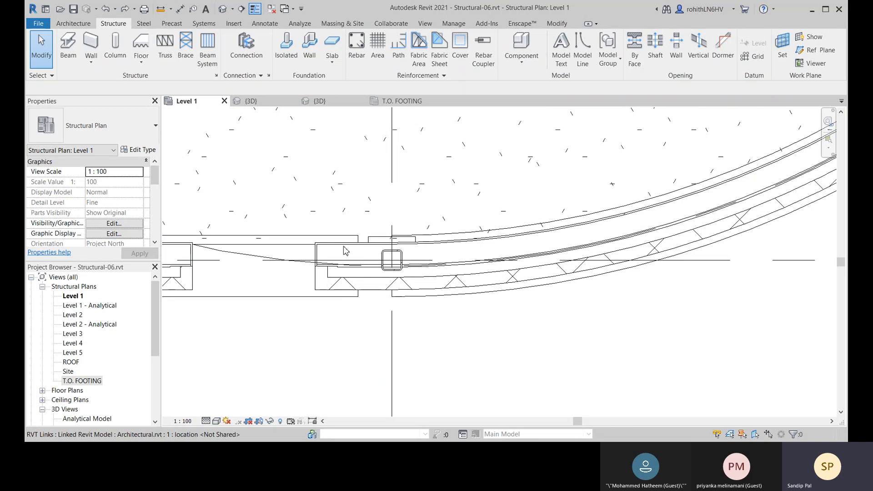
click(351, 240)
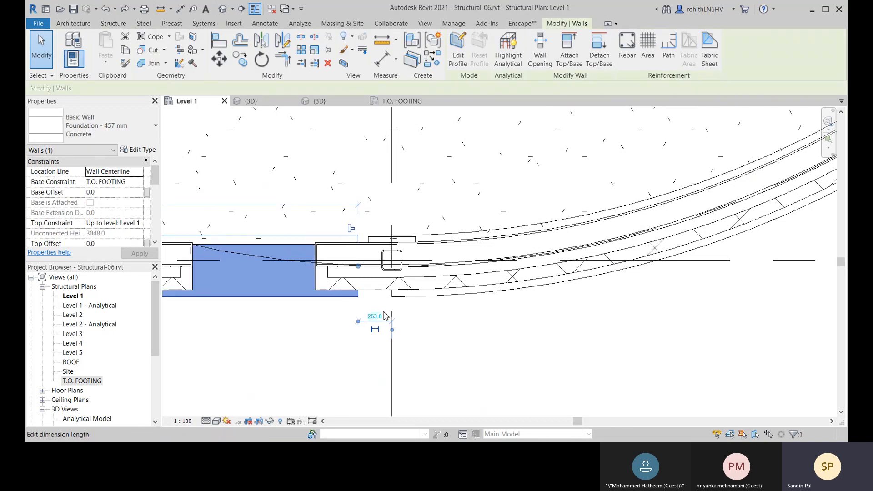
middle_drag(370, 311, 374, 303)
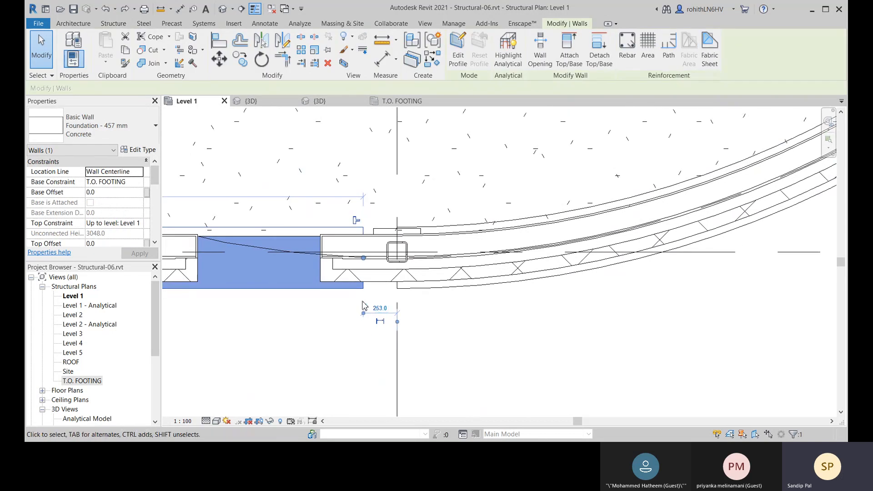
- Extend the straight foundation wall's end to the face of the E-7 concrete column in the 3D view
click(251, 101)
scroll(375, 335, up, 2)
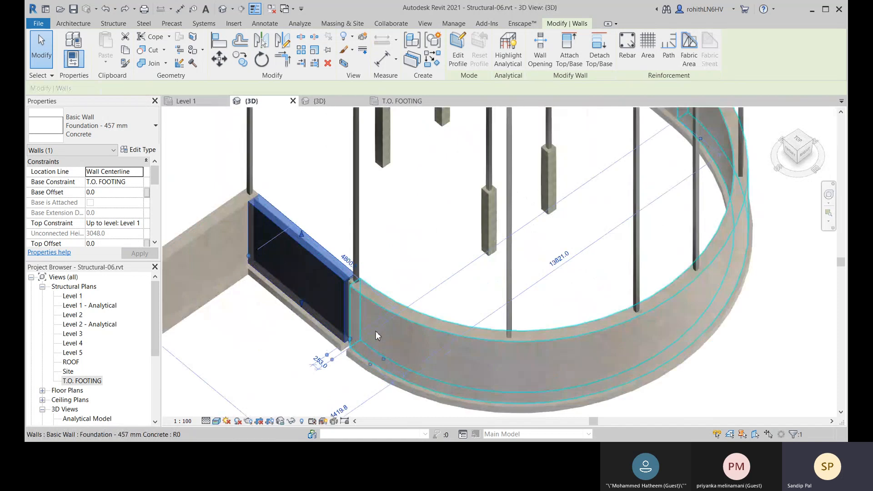
middle_drag(375, 331, 382, 310)
click(395, 406)
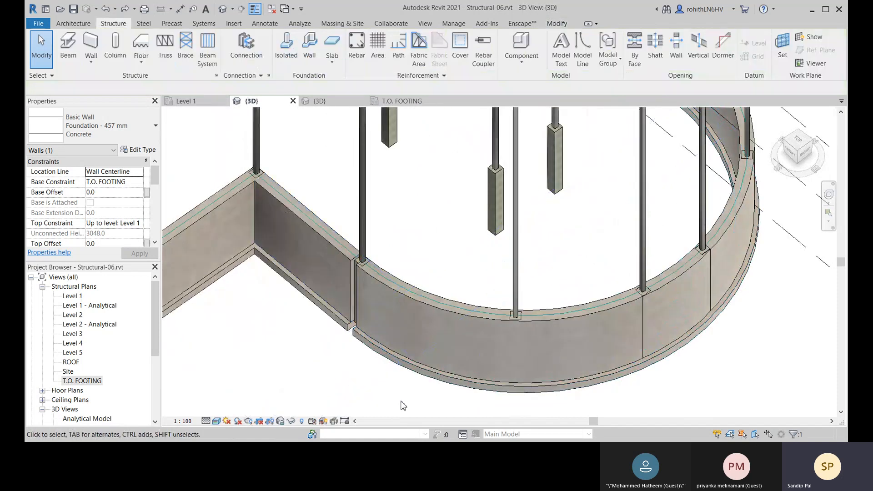
shift+middle_drag(399, 403, 439, 314)
scroll(438, 313, up, 6)
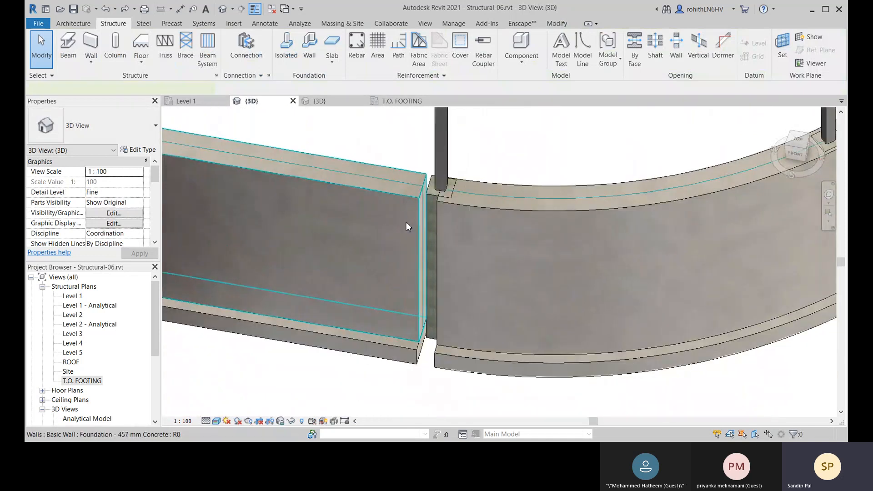
click(406, 222)
shift+middle_drag(406, 222, 430, 265)
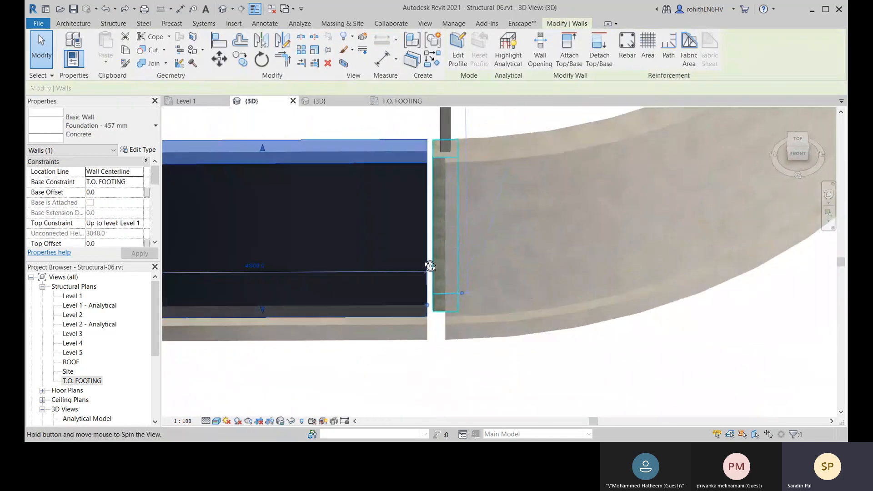
drag(427, 307, 434, 307)
shift+middle_drag(444, 300, 446, 220)
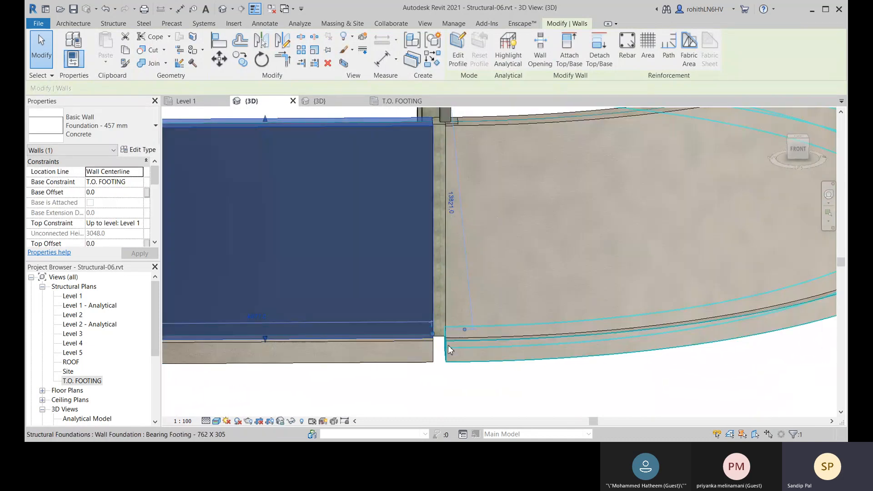
- Extend the straight wall's 762 X 305 bearing footing at E-7 about 176 mm to meet the curved wall's footing
click(421, 348)
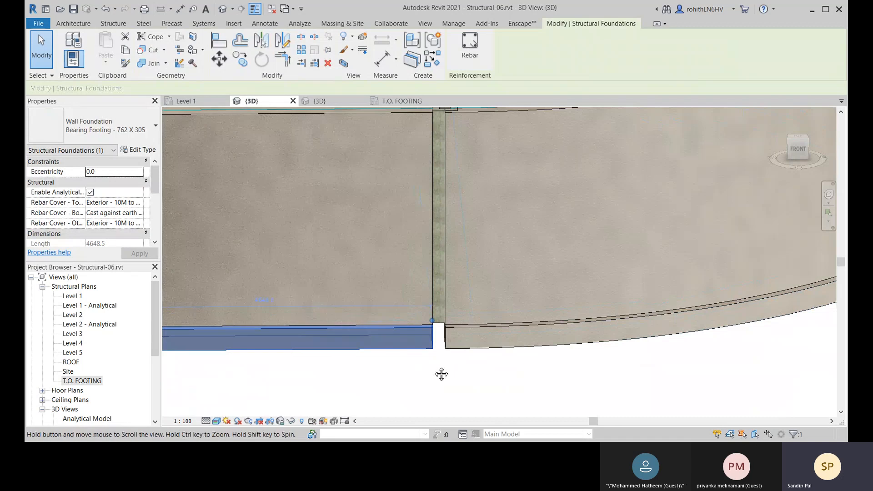
middle_drag(441, 374, 438, 374)
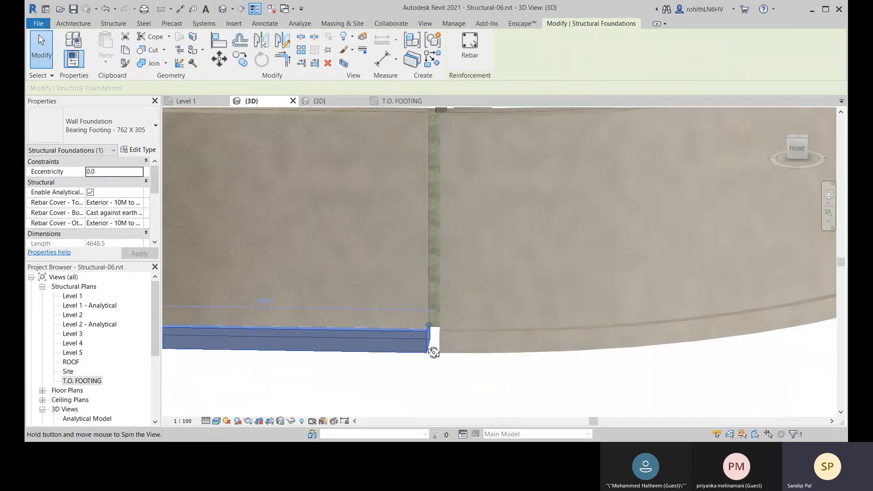
key(l)
key(i)
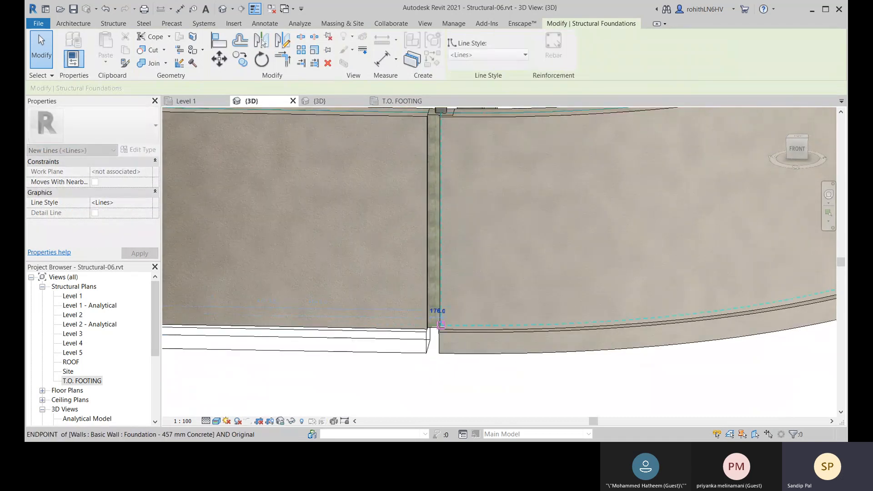
key(Escape)
key(Escape)
click(428, 342)
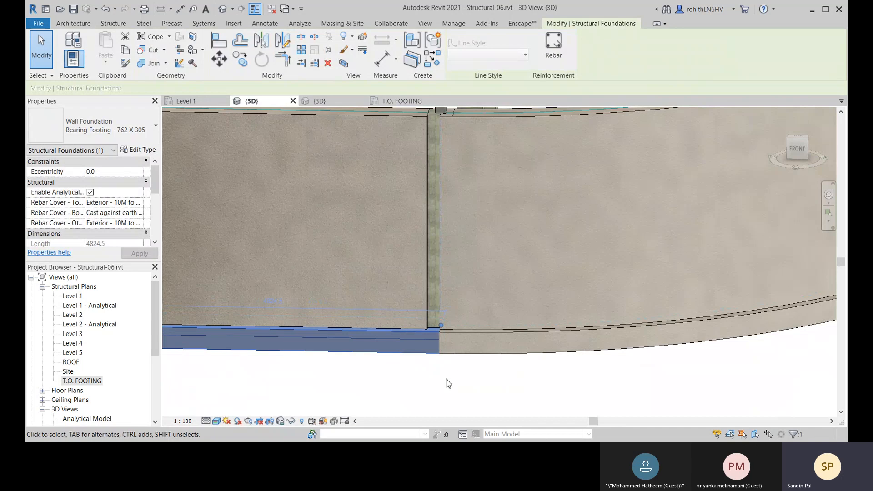
mouse_move(456, 383)
shift+middle_down()
mouse_move(493, 407)
mouse_move(495, 421)
mouse_move(482, 398)
mouse_move(468, 423)
mouse_move(455, 413)
mouse_move(462, 370)
shift+middle_up()
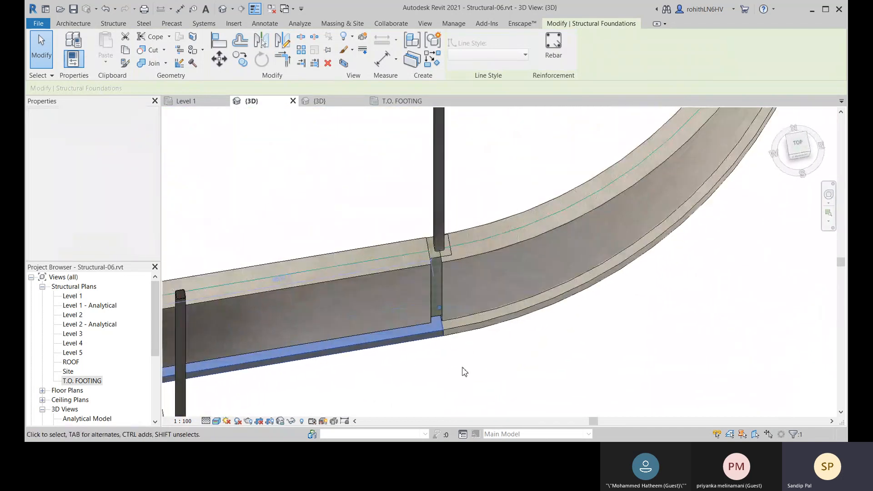
scroll(437, 274, up, 2)
- Examine the 352 X 352 column at E-7 and how the straight and curved walls meet it
click(491, 378)
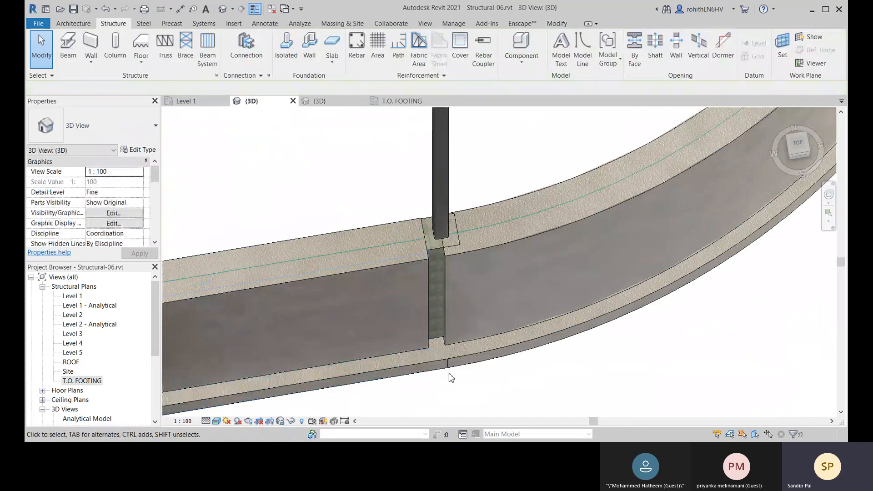
scroll(436, 249, up, 2)
middle_drag(432, 243, 423, 318)
click(419, 285)
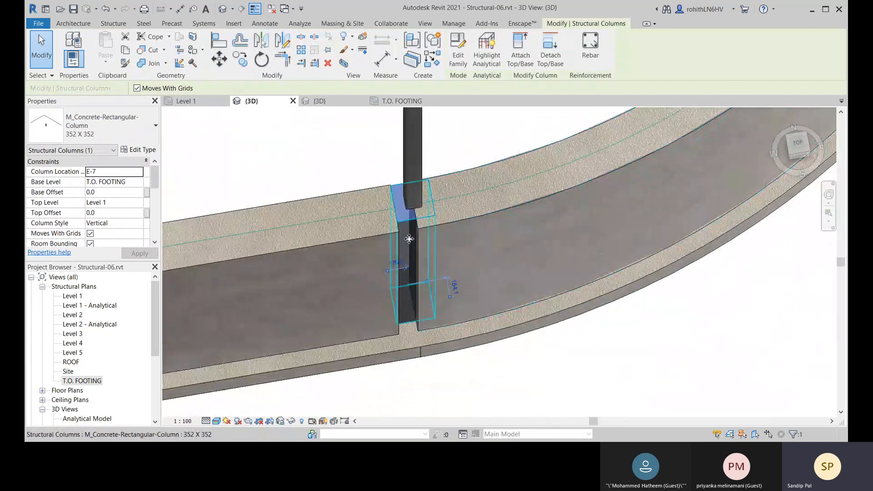
scroll(446, 326, down, 4)
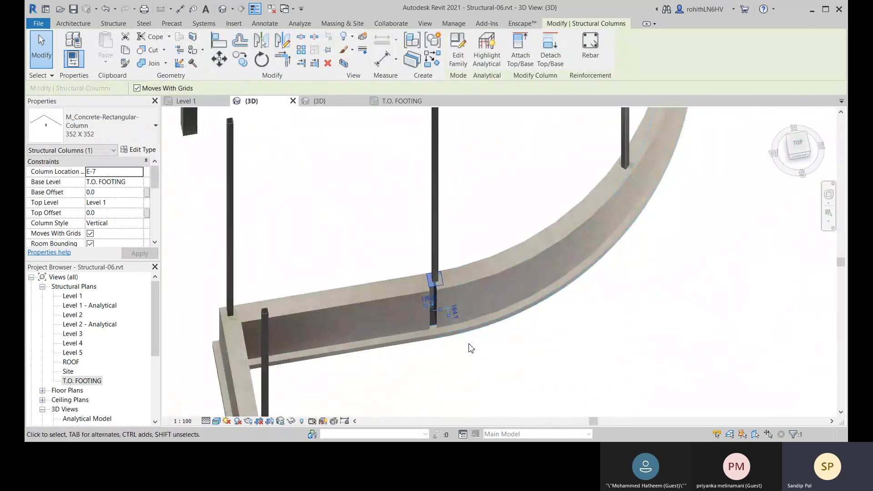
scroll(421, 301, up, 5)
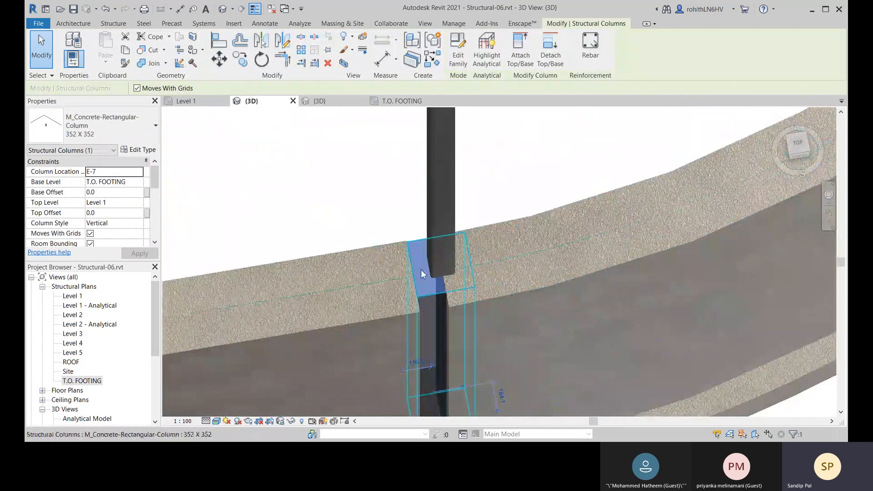
scroll(444, 319, up, 3)
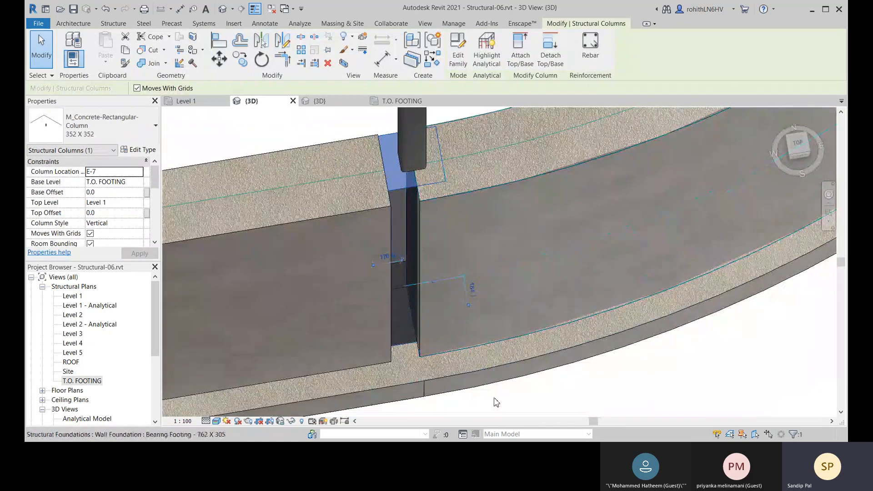
click(505, 402)
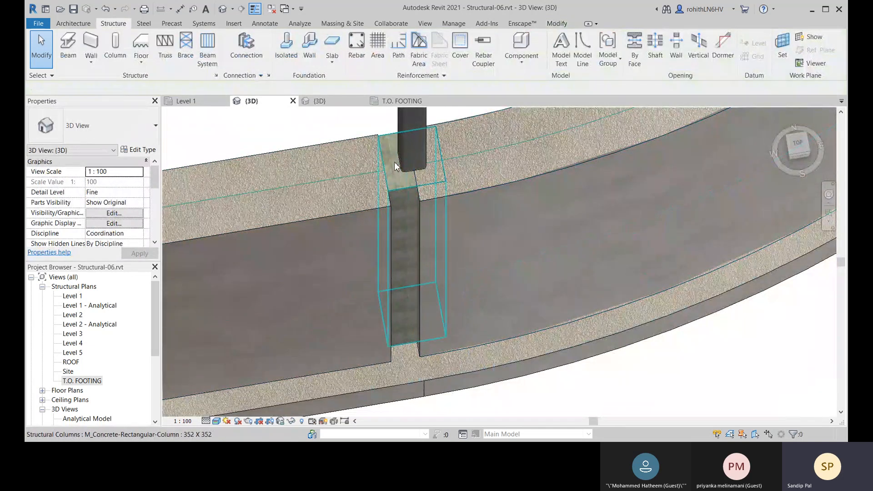
scroll(399, 198, up, 2)
scroll(399, 199, up, 3)
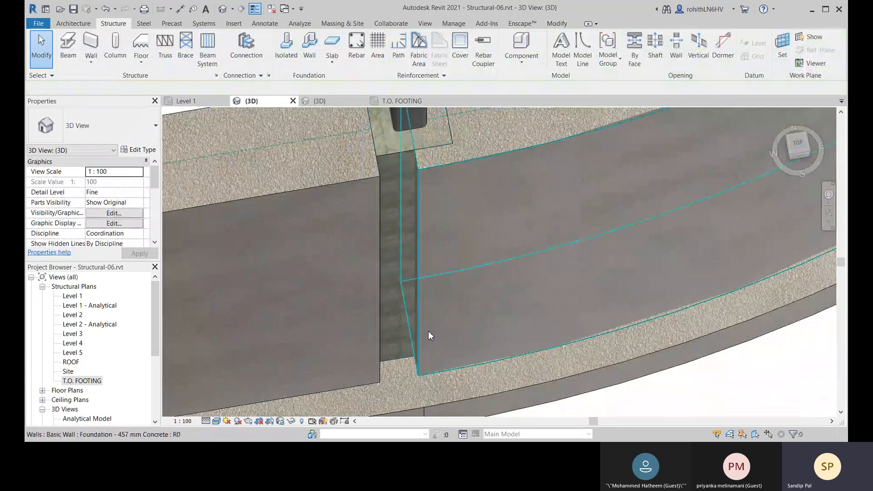
- Try to move the curved foundation wall's end at the E-7 column
click(431, 363)
scroll(432, 366, down, 3)
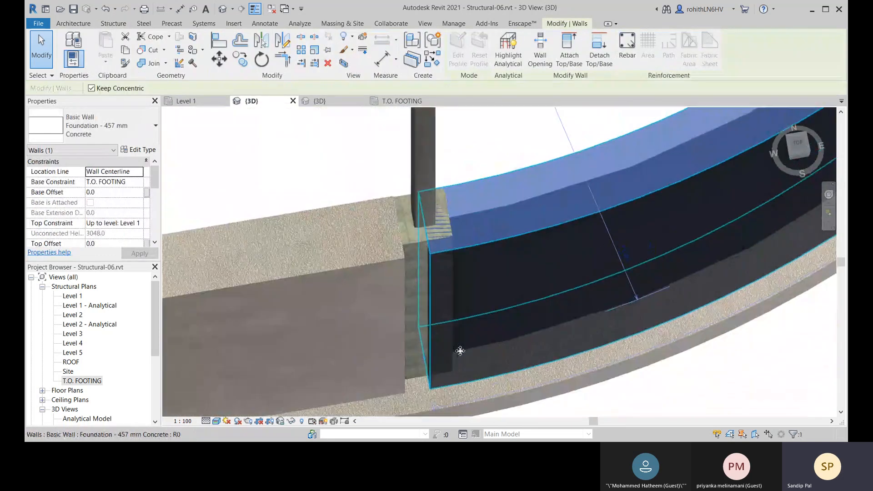
mouse_move(426, 360)
mouse_down()
mouse_move(410, 364)
mouse_move(423, 359)
mouse_up()
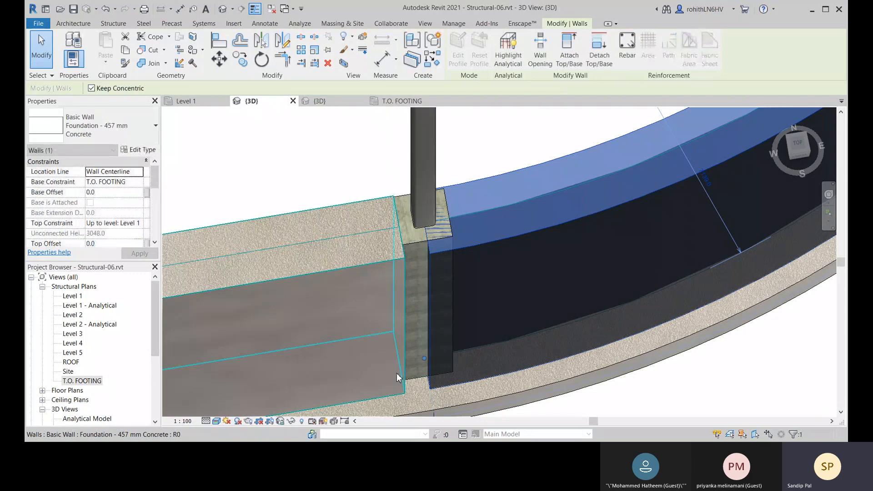
- Try to extend the straight foundation wall through the E-7 column to the curved wall's end
click(404, 385)
middle_drag(405, 384, 405, 357)
mouse_move(401, 337)
mouse_down()
mouse_move(425, 331)
mouse_move(404, 344)
mouse_up()
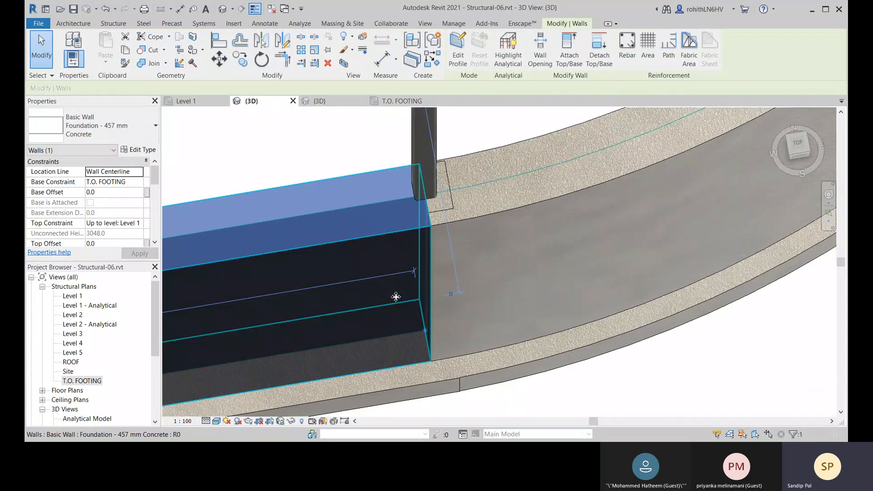
key(Escape)
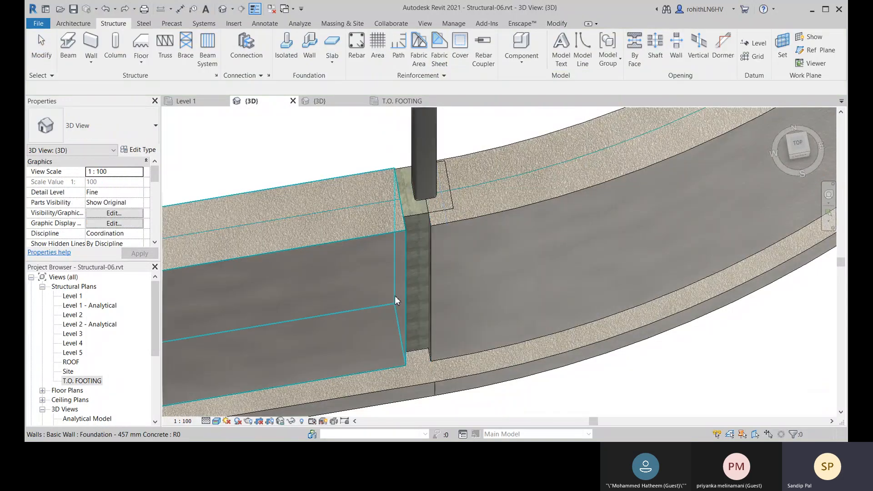
- Select the curved foundation wall and examine its overlap with the column at E-7
middle_drag(431, 225, 426, 191)
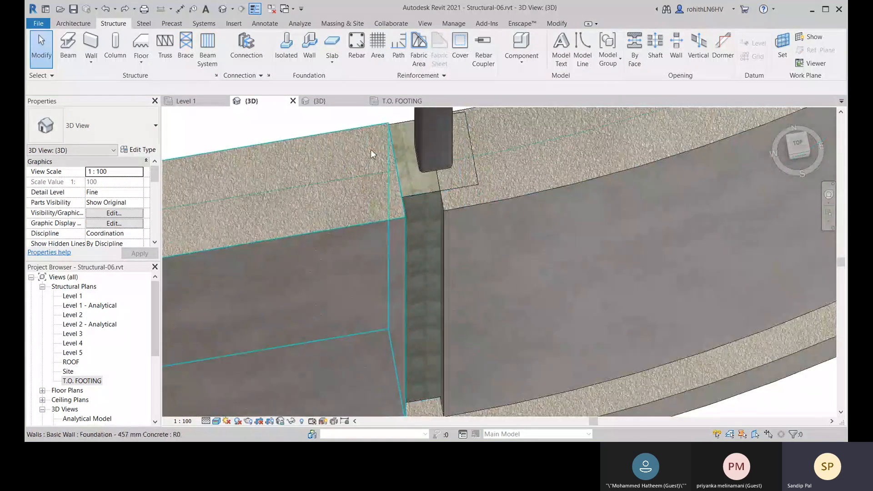
middle_drag(385, 147, 382, 180)
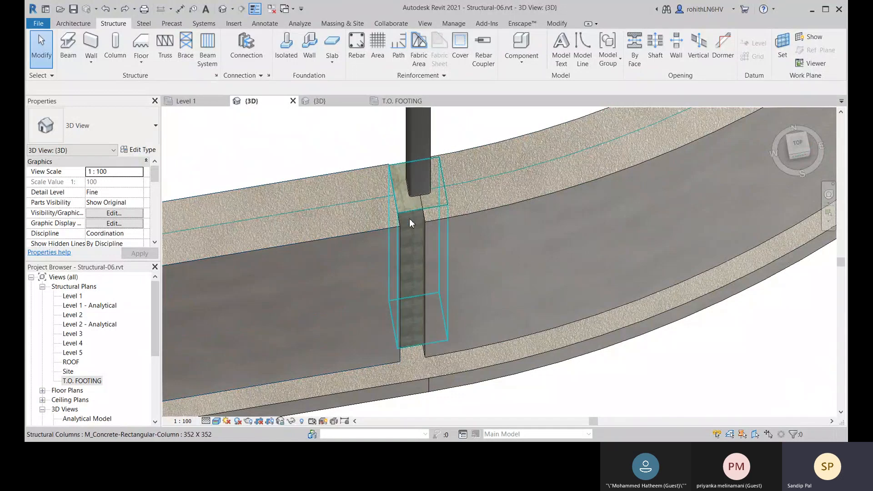
middle_drag(457, 229, 439, 234)
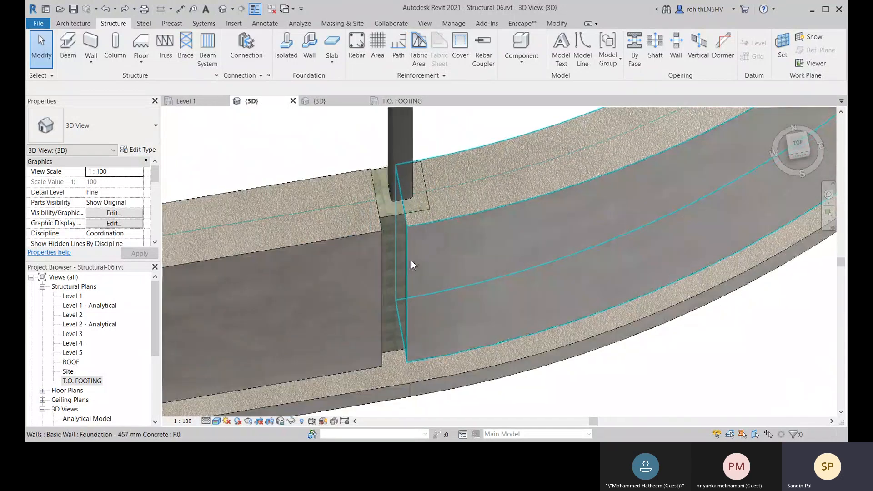
click(411, 259)
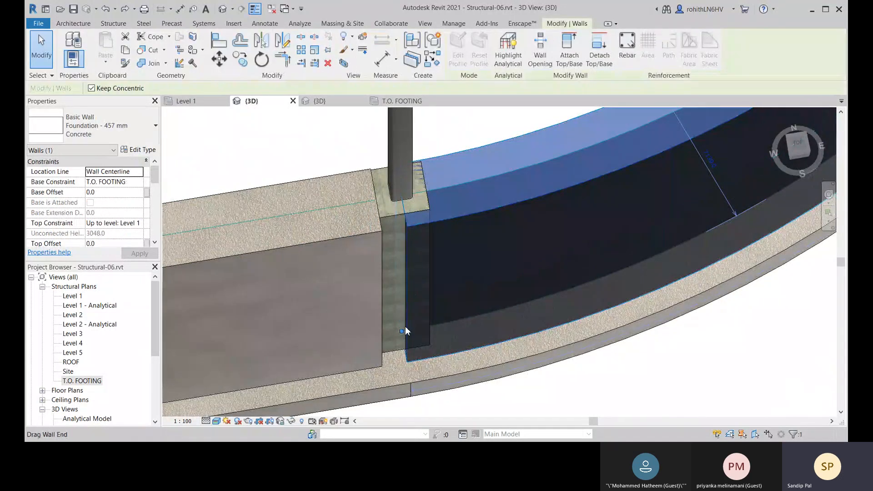
mouse_move(402, 331)
mouse_down()
mouse_move(431, 329)
mouse_move(402, 331)
mouse_up()
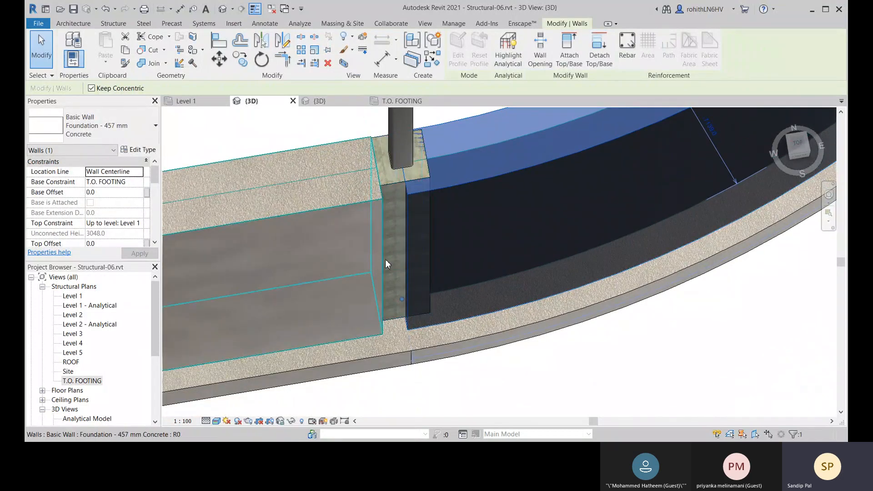
middle_drag(432, 314, 433, 298)
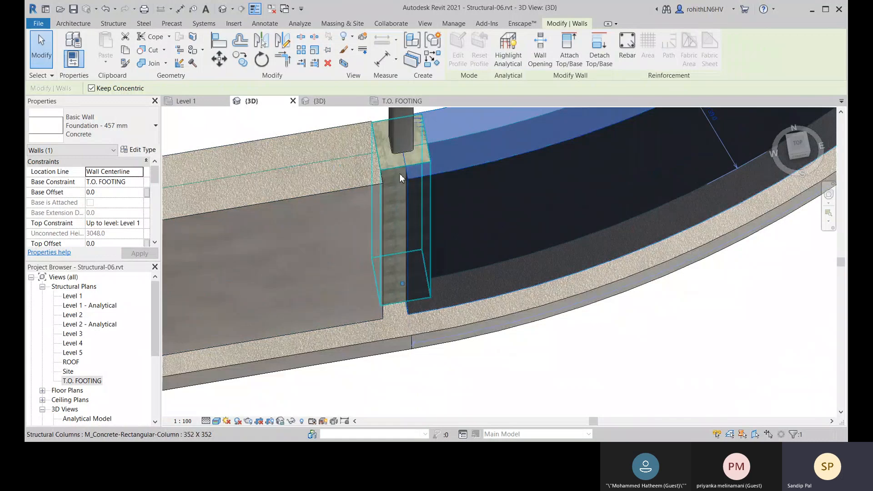
scroll(400, 173, up, 1)
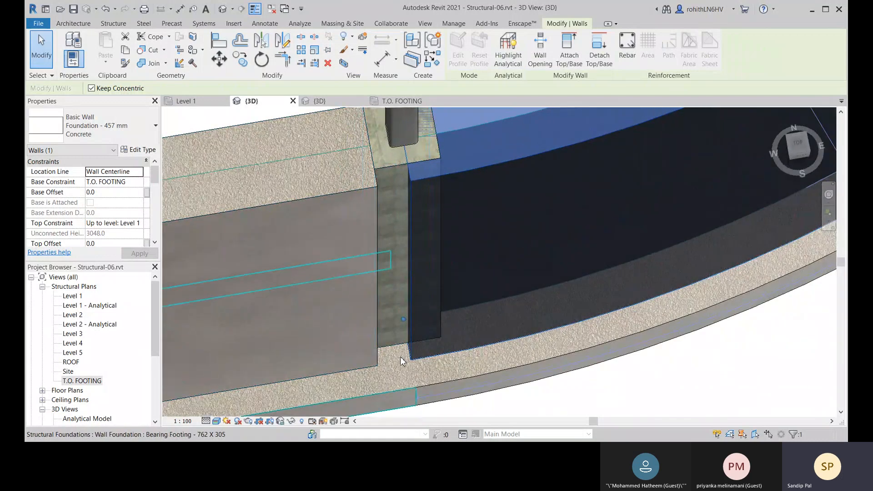
middle_drag(400, 357, 398, 339)
middle_drag(378, 255, 355, 318)
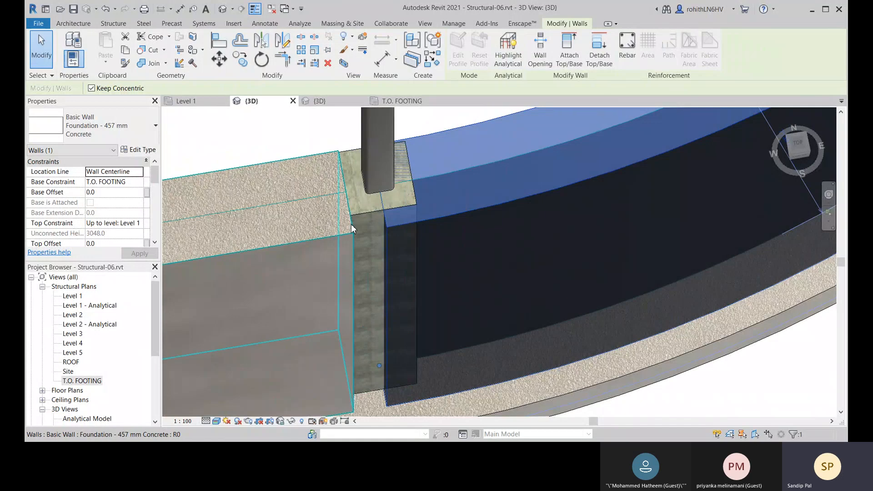
middle_drag(365, 215, 362, 190)
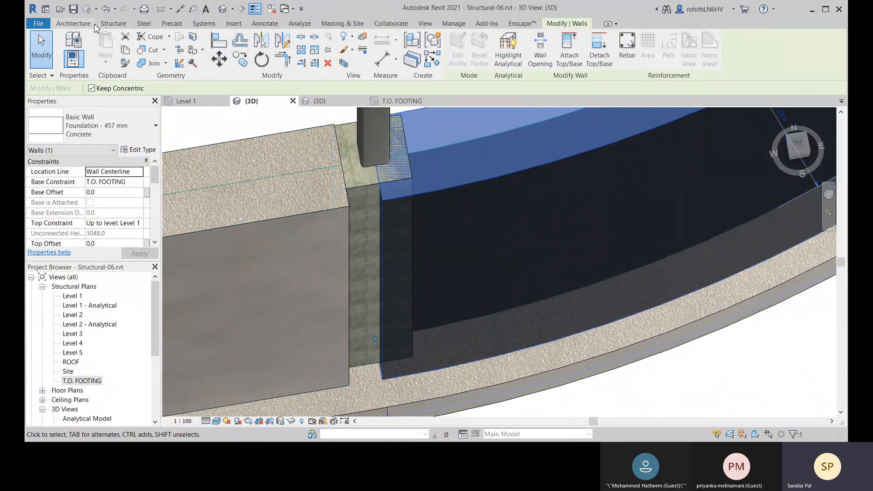
click(112, 25)
click(520, 61)
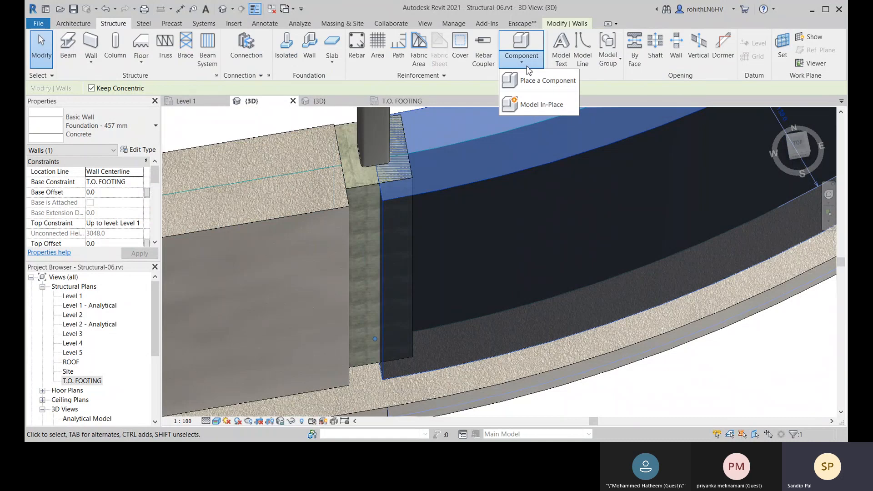
click(542, 104)
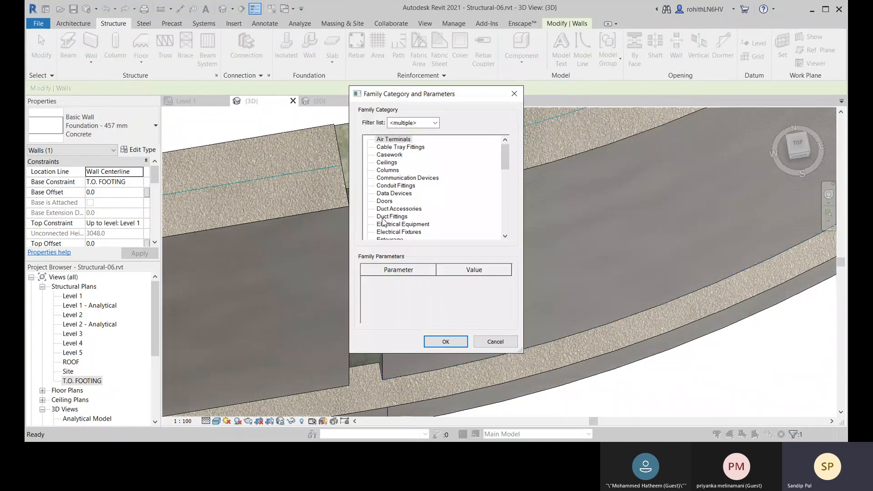
drag(419, 96, 445, 81)
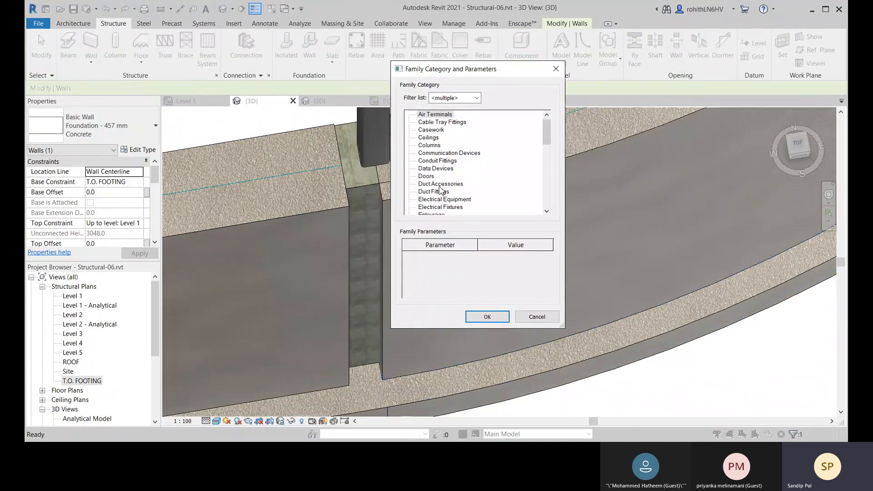
scroll(518, 187, down, 7)
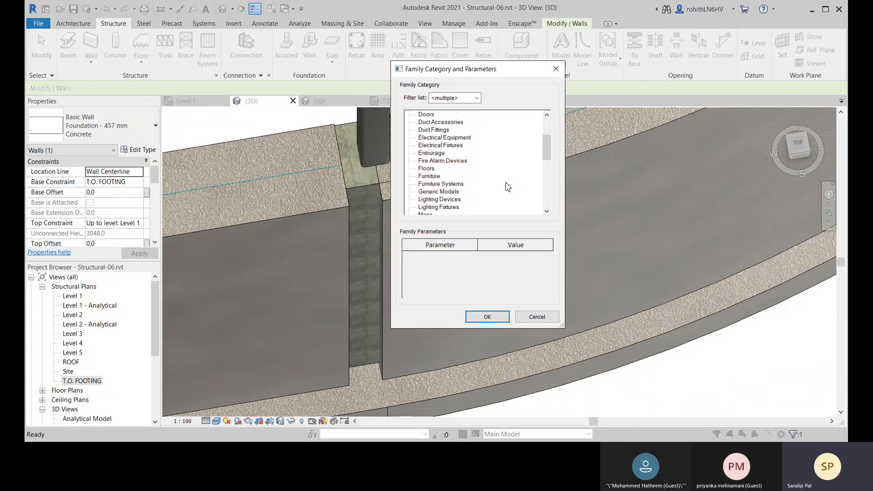
scroll(520, 191, down, 4)
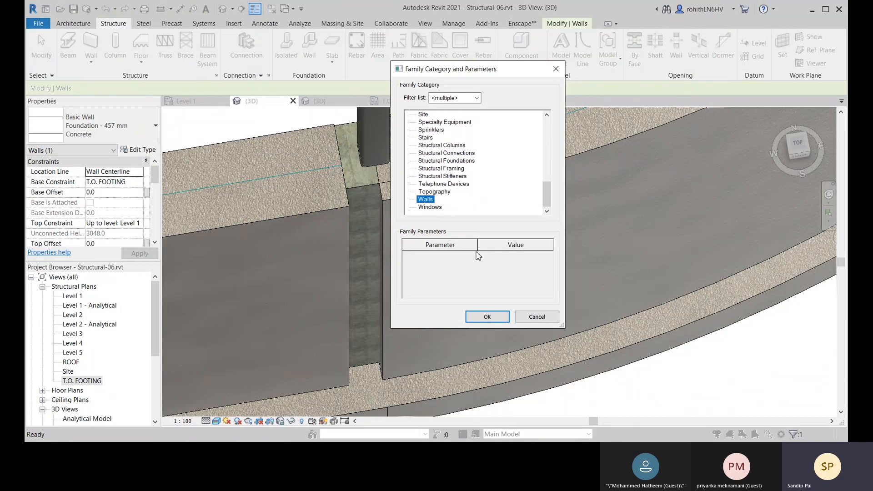
click(551, 319)
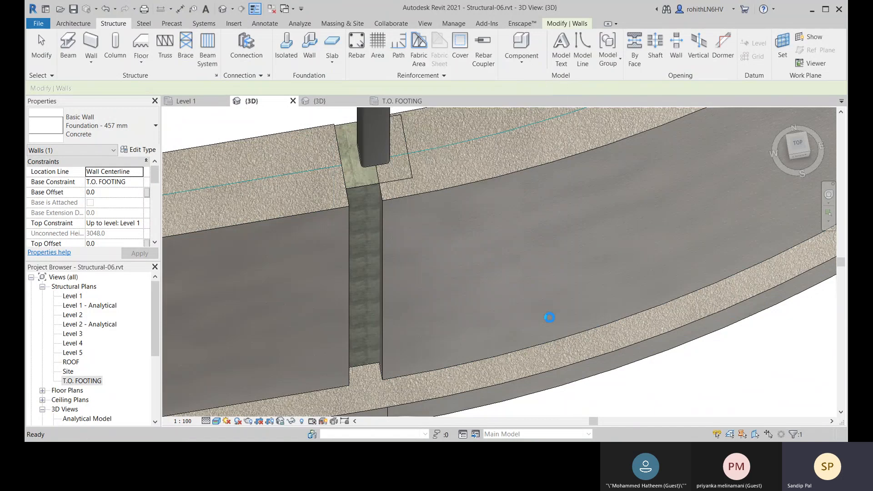
- Change the concrete column at E-7 from its current type to the 600 x 750mm type
click(505, 268)
scroll(383, 267, down, 5)
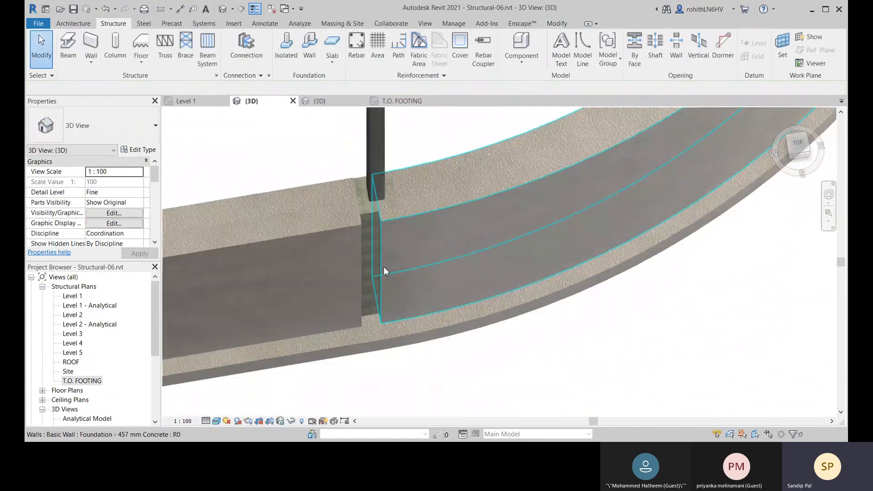
scroll(375, 246, up, 3)
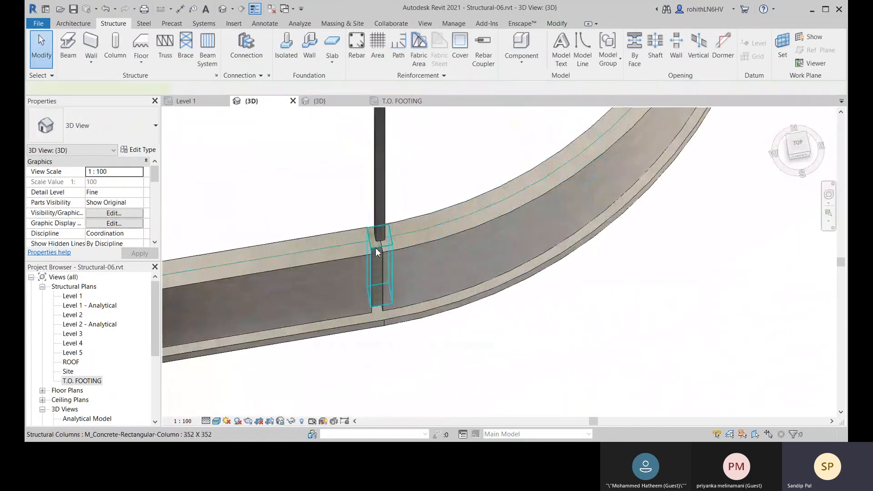
click(372, 251)
scroll(318, 237, up, 2)
middle_drag(393, 253, 402, 282)
scroll(403, 282, up, 1)
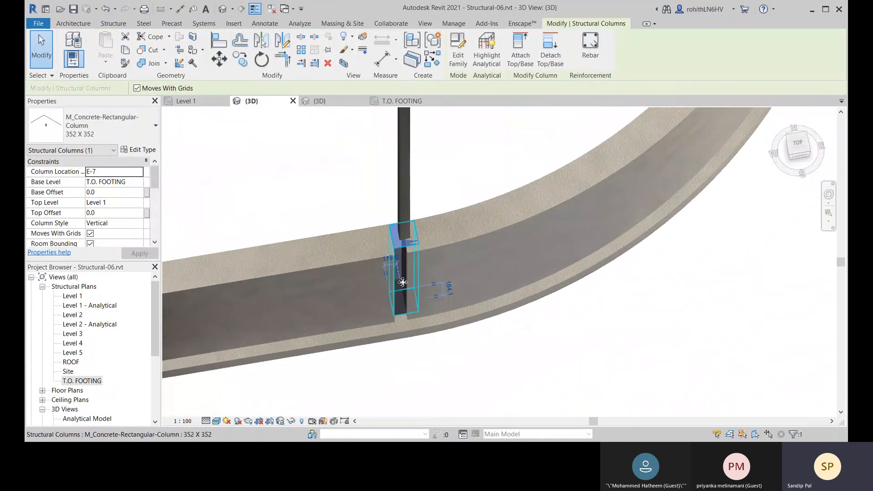
scroll(408, 233, up, 1)
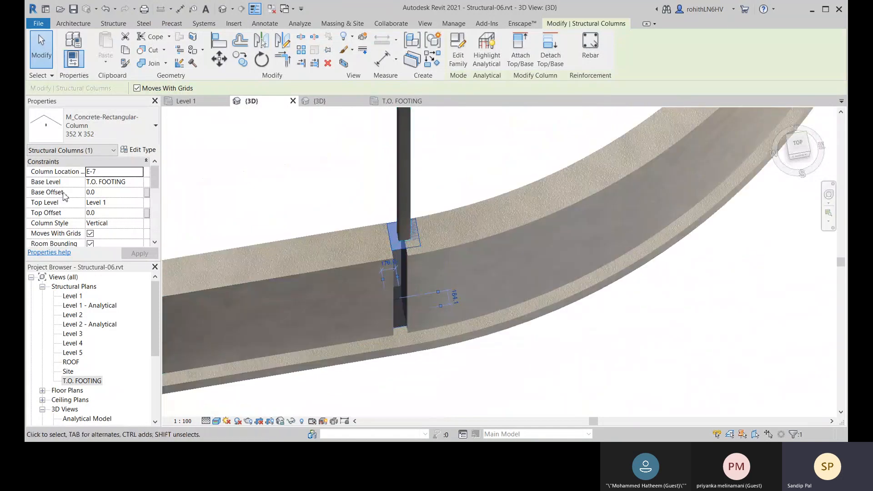
click(124, 130)
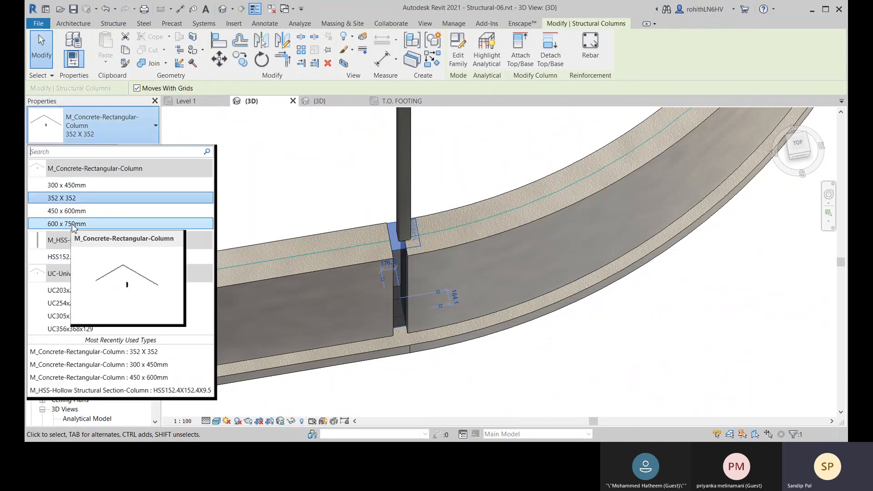
click(75, 225)
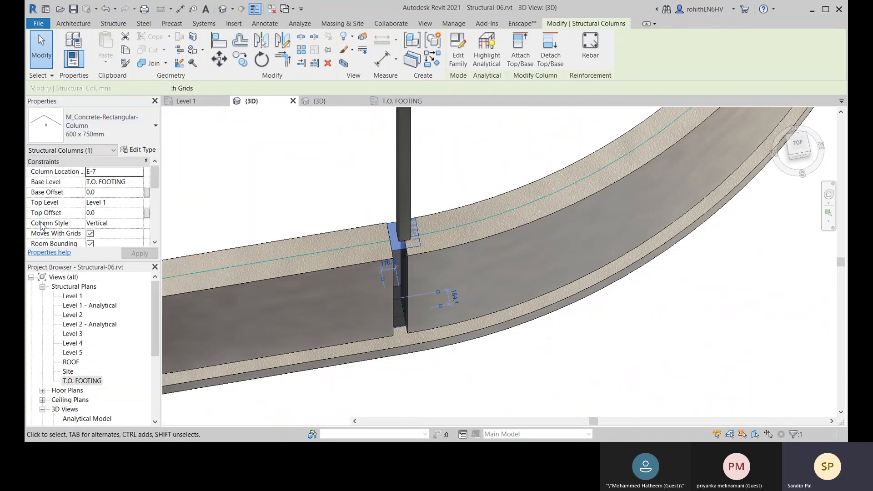
- Duplicate the 600 x 750mm column type under the name 762 X 762 mm
click(137, 150)
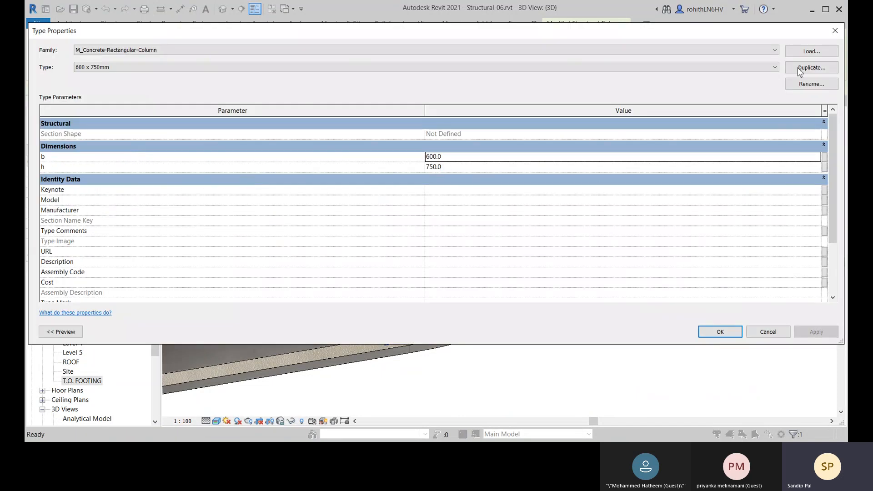
click(798, 68)
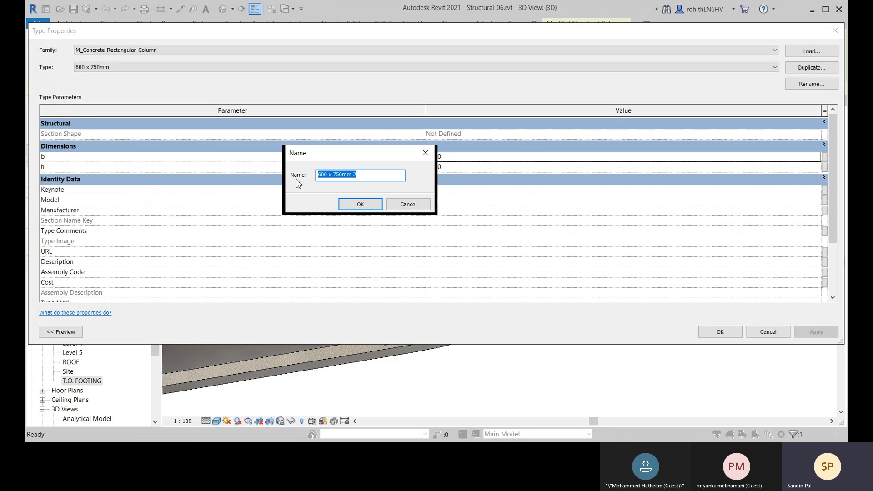
text(762 X 762 mm)
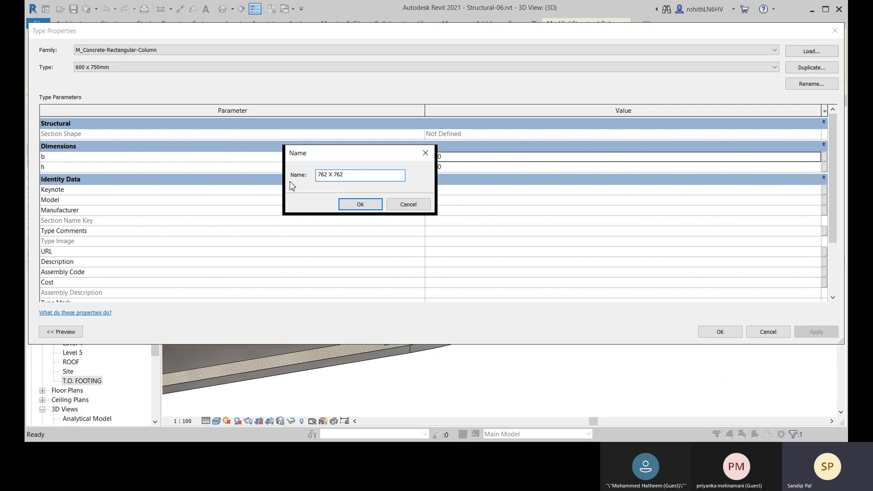
click(351, 203)
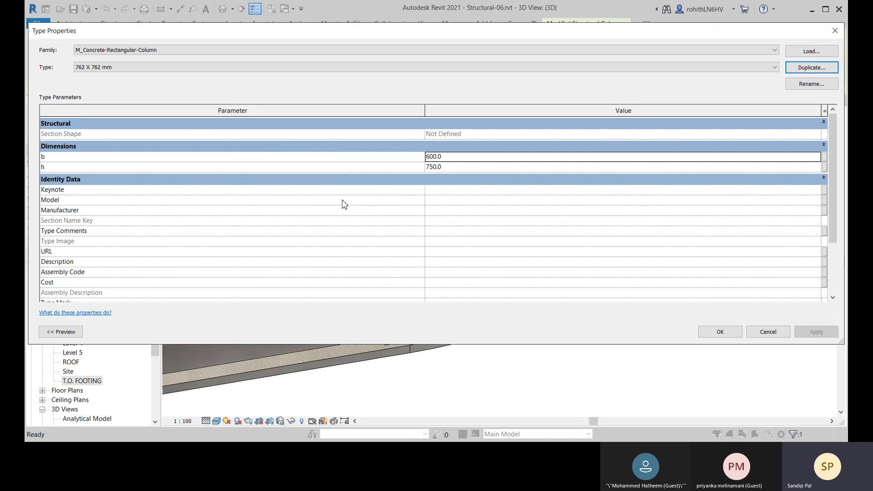
- Set both the b and h dimensions of the duplicated column type to 762 and apply them to the E-7 column
click(453, 156)
text(7)
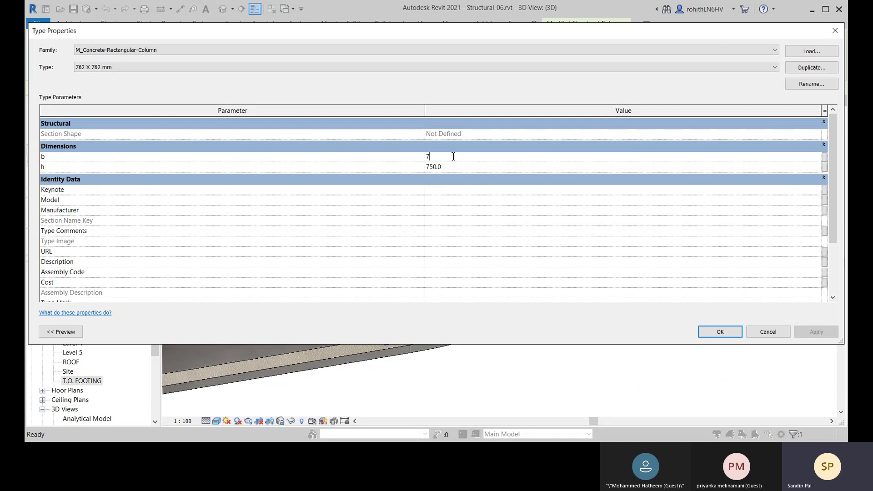
text(62)
click(469, 168)
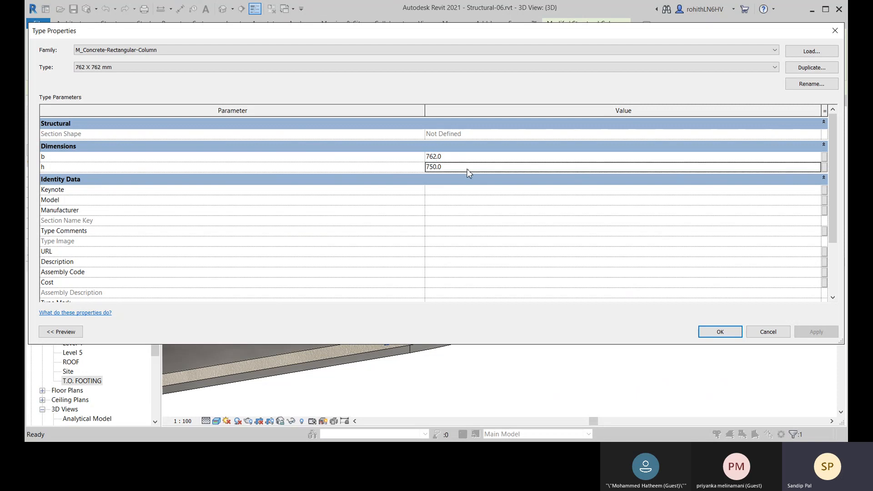
text(76)
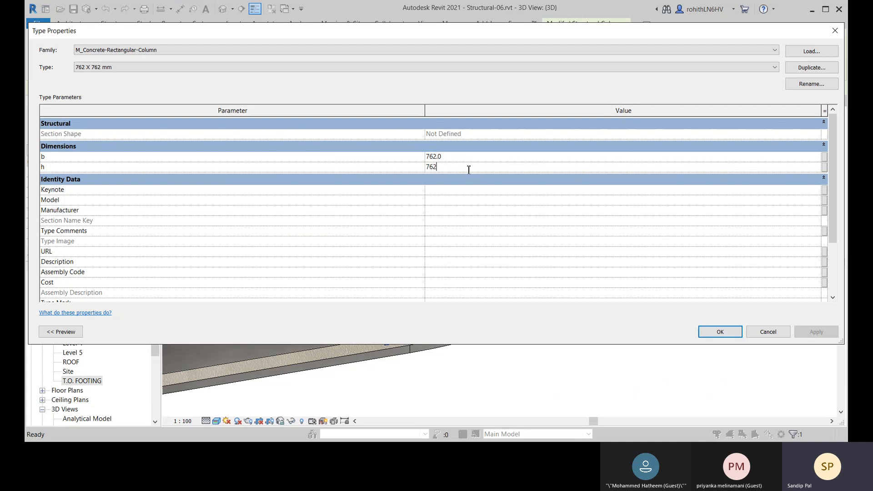
text(2)
click(713, 333)
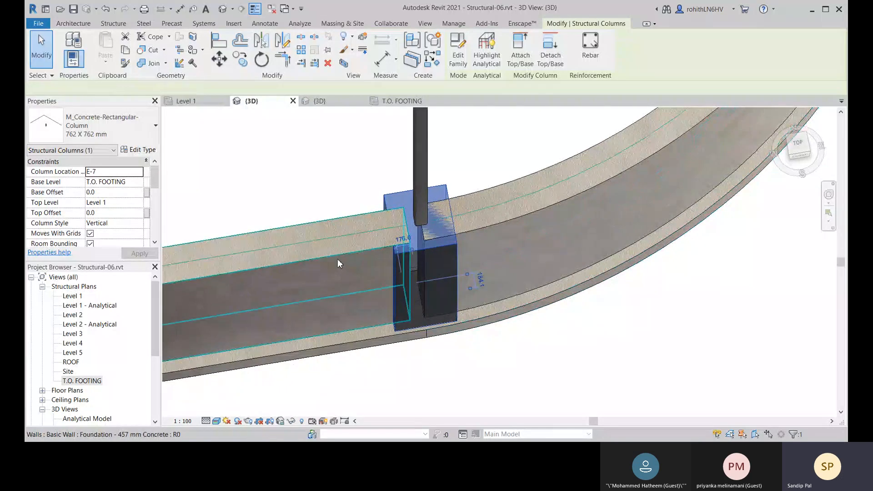
- Extend the straight foundation wall's end further into the 762 X 762 mm column at E-7
click(337, 259)
drag(408, 304, 420, 300)
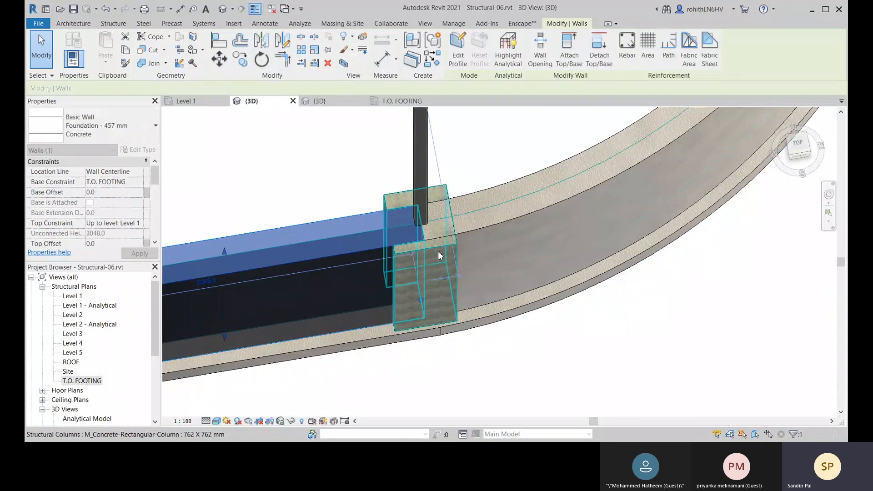
scroll(439, 255, down, 1)
middle_drag(448, 265, 412, 265)
click(498, 334)
- Examine the curved foundation wall in 3D and check its ends on grid 7 at E and B in the Level 1 plan
scroll(417, 285, down, 3)
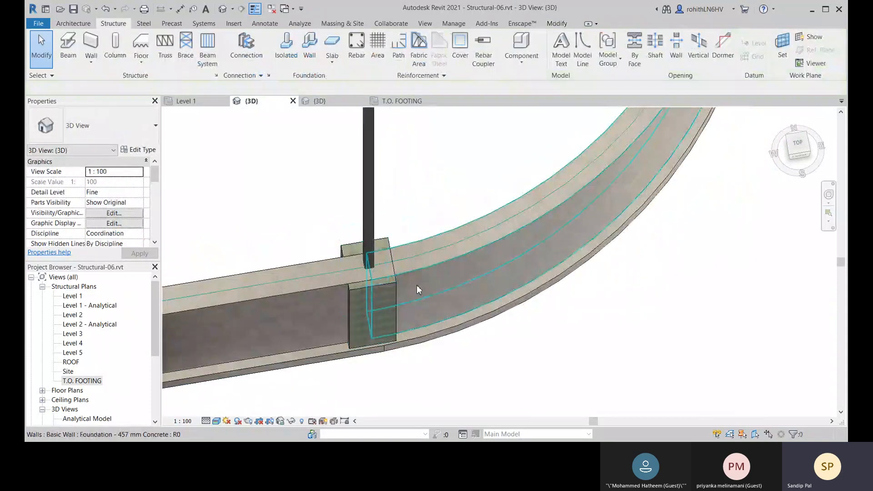
middle_drag(444, 289, 446, 395)
scroll(376, 185, up, 5)
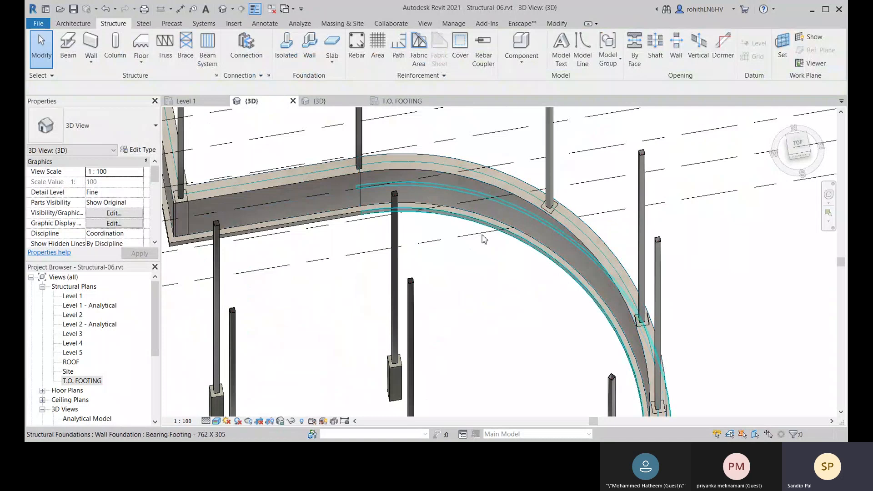
scroll(481, 238, down, 4)
scroll(483, 233, down, 2)
middle_drag(483, 238, 473, 270)
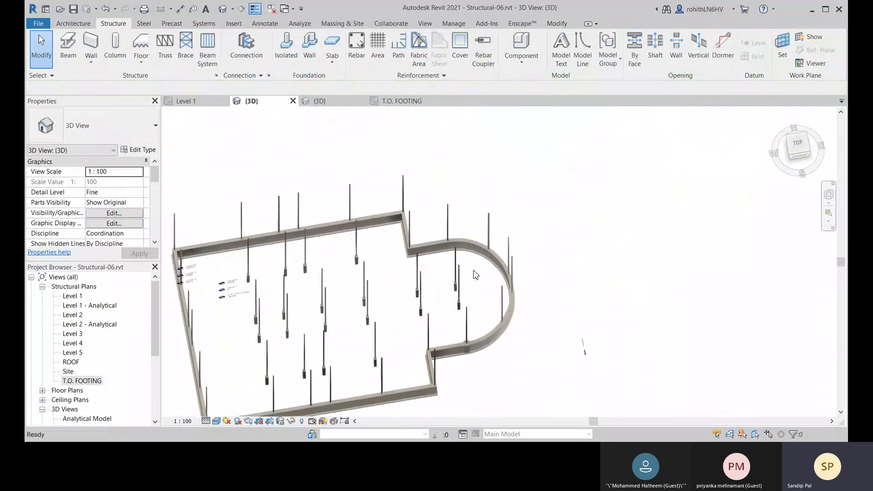
click(194, 102)
scroll(418, 248, down, 6)
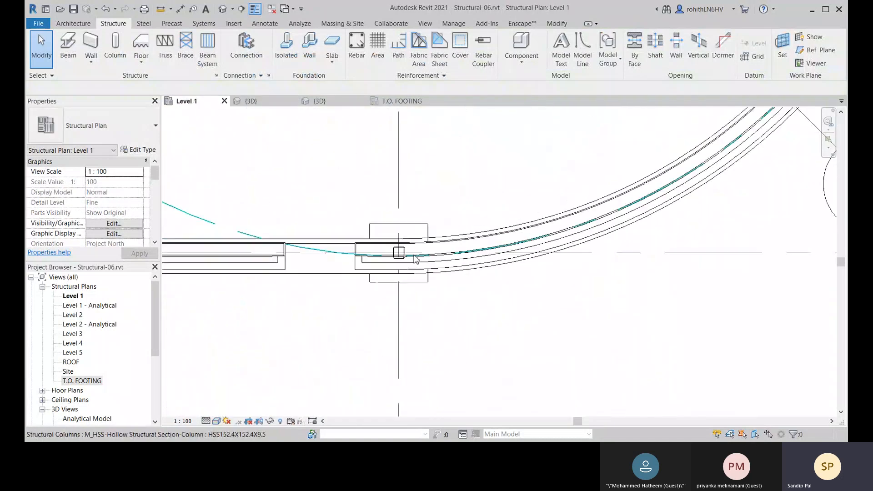
scroll(385, 172, up, 8)
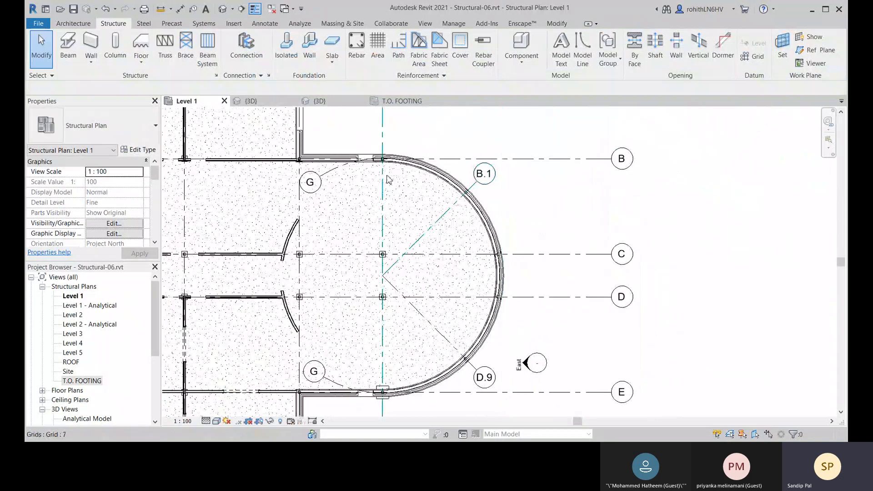
scroll(385, 171, up, 2)
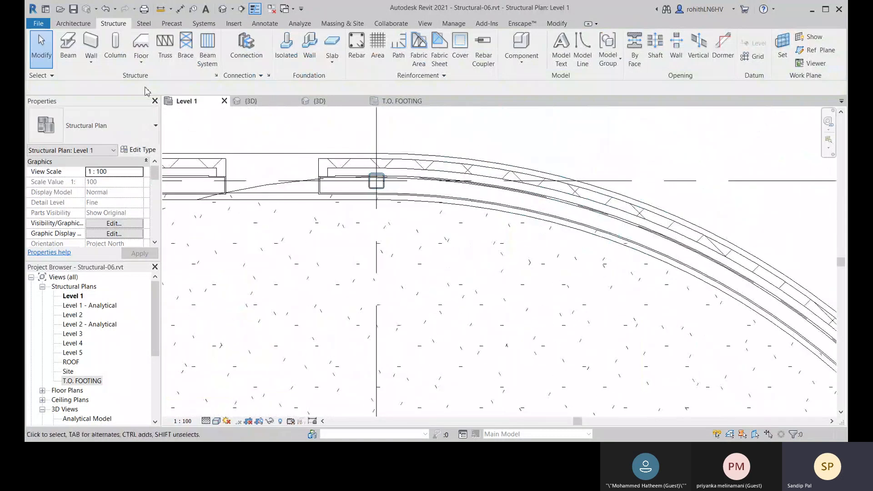
- Place a 352 X 352 concrete column at the foundation wall's endpoint on grid 7 near grid B, unjoin the overlapping elements, and return to 3D
click(91, 58)
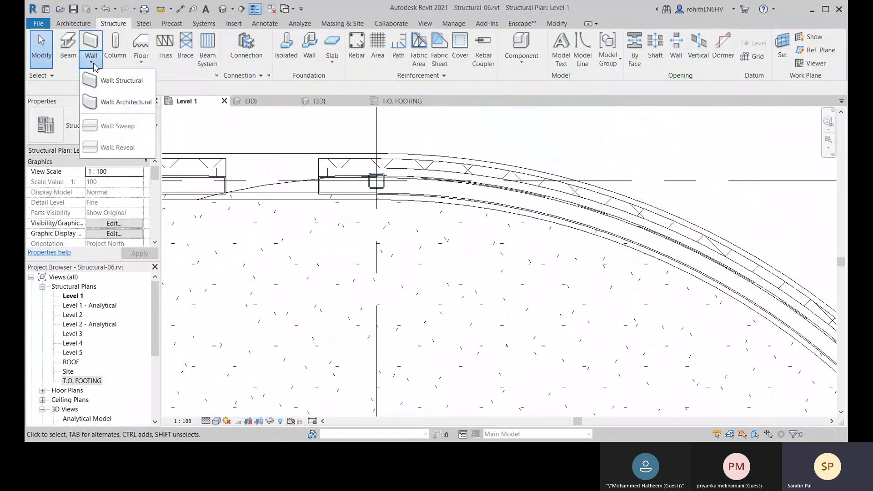
click(111, 45)
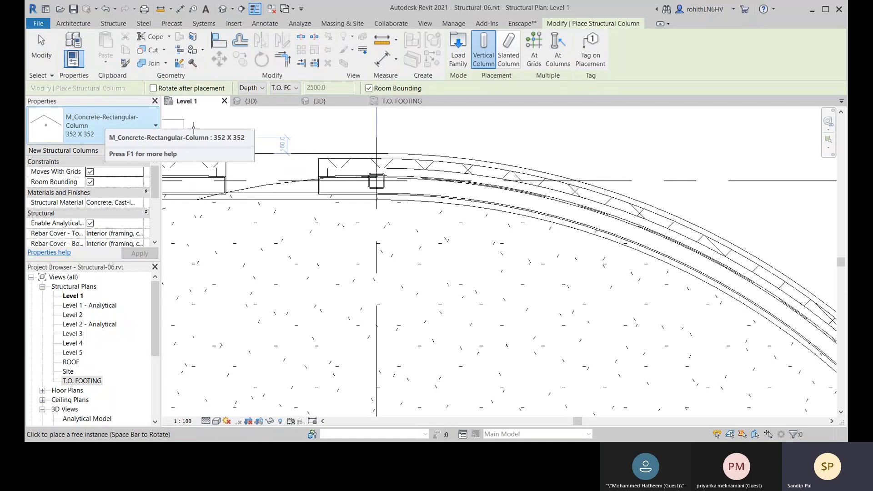
middle_drag(400, 191, 400, 208)
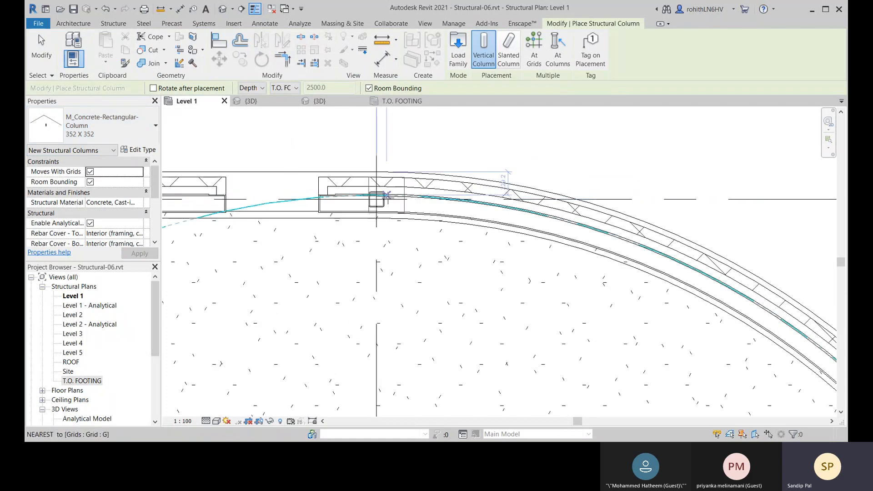
scroll(387, 196, up, 1)
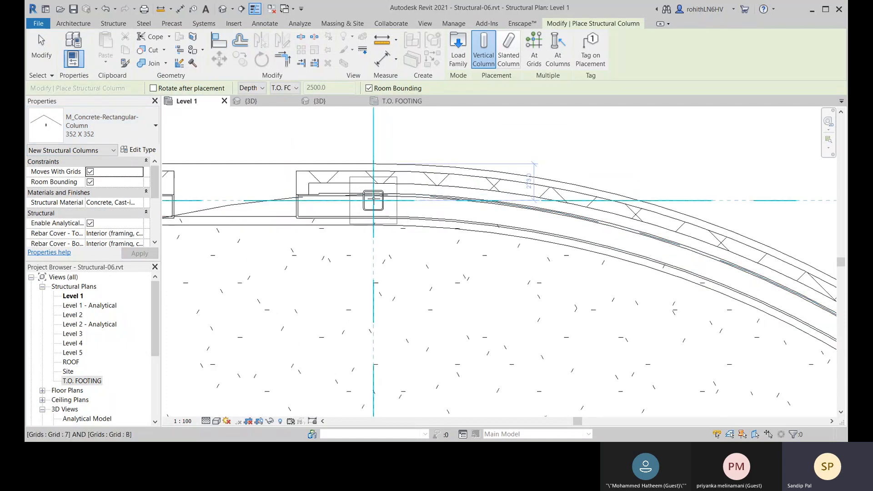
scroll(373, 198, up, 1)
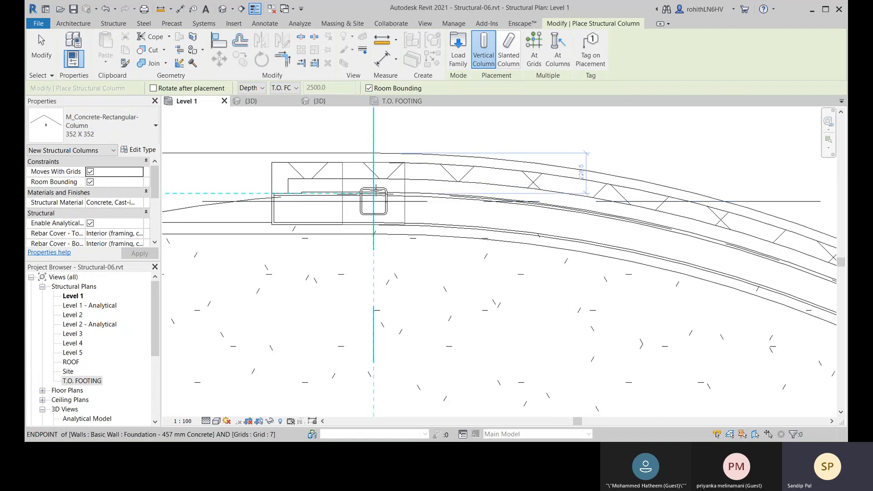
click(375, 188)
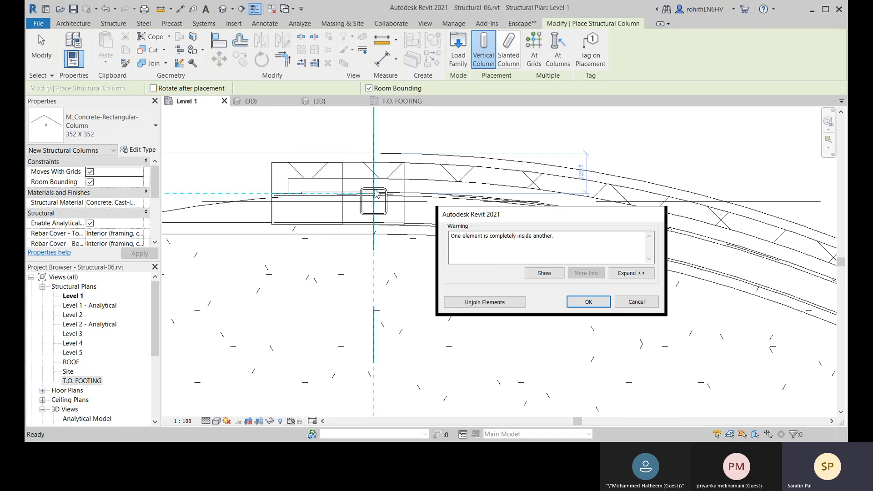
click(475, 303)
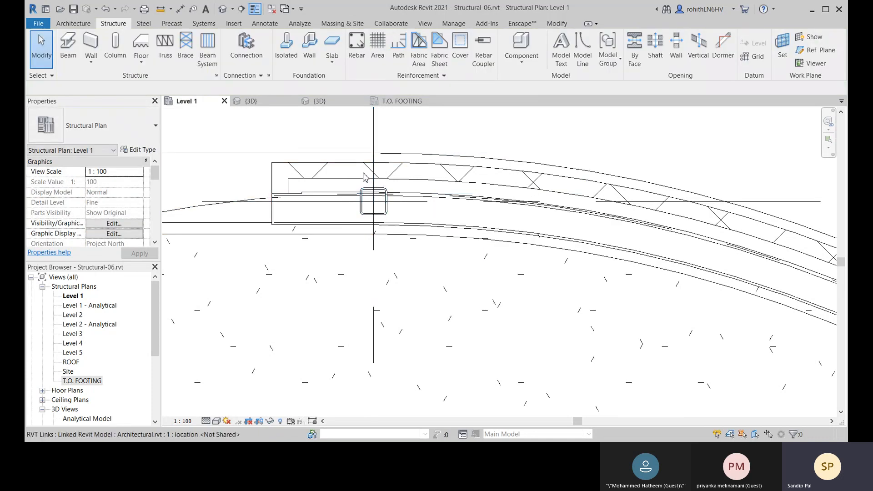
click(262, 104)
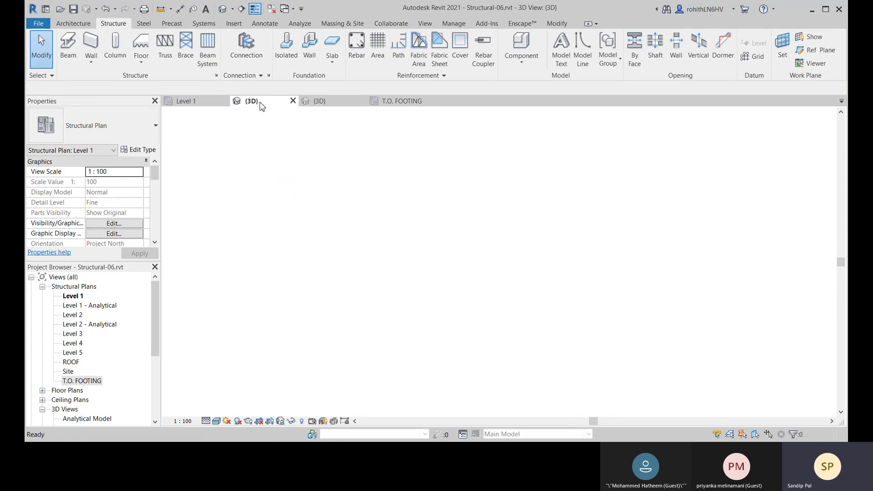
- Check the end-join options of the straight and curved foundation walls where they meet at the column on grid 7 near grid B
scroll(450, 246, up, 8)
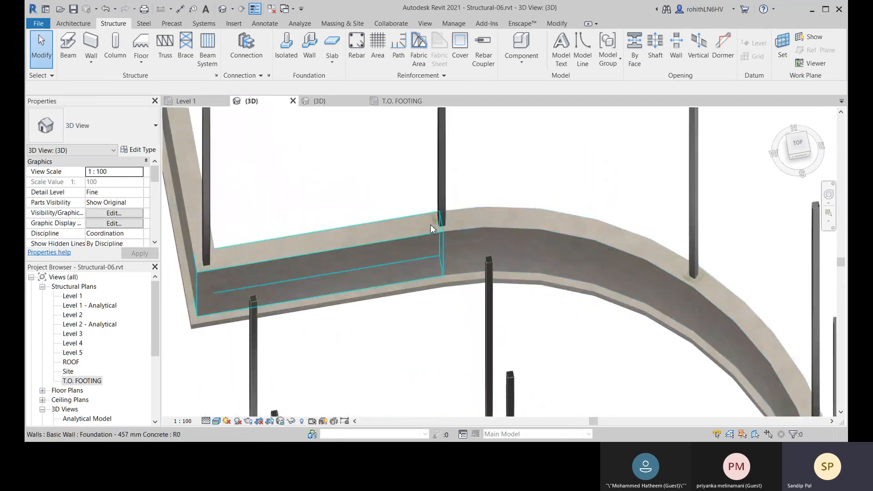
scroll(430, 224, up, 4)
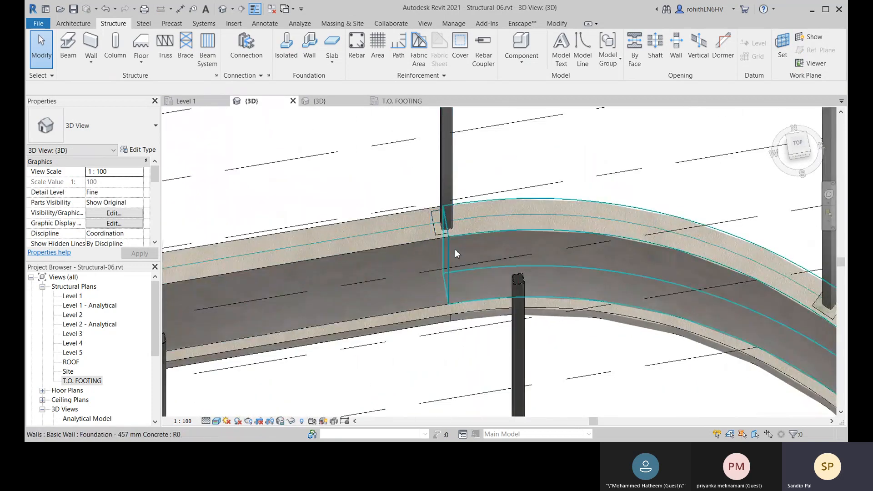
click(469, 242)
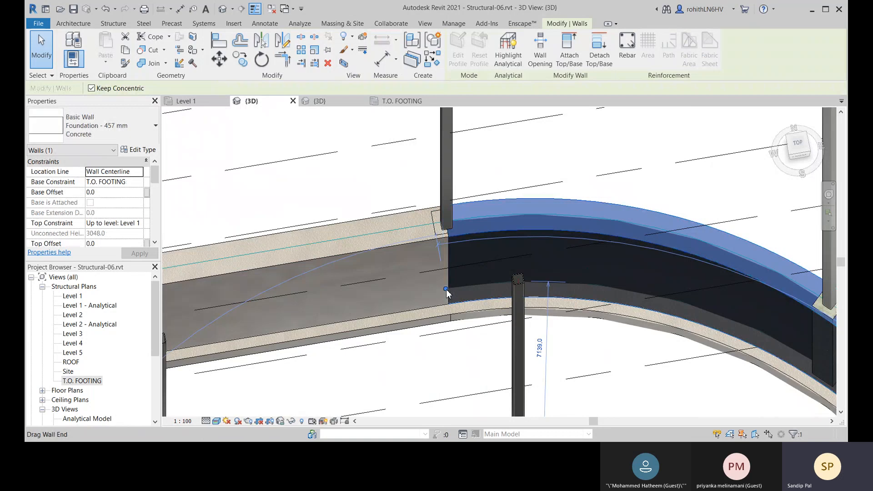
right_click(446, 294)
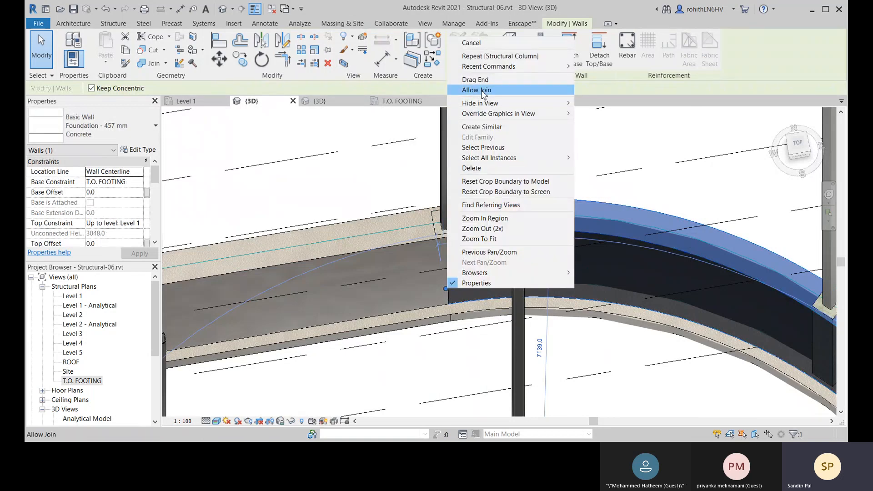
click(417, 279)
click(379, 272)
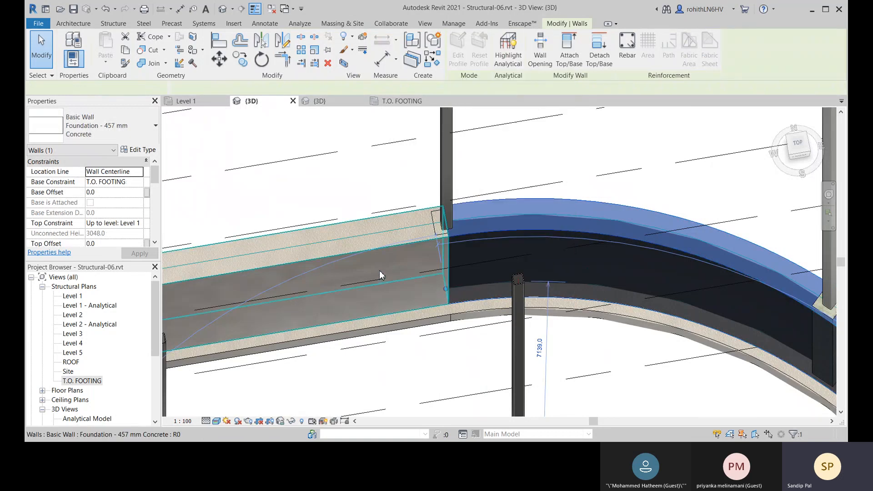
right_click(446, 290)
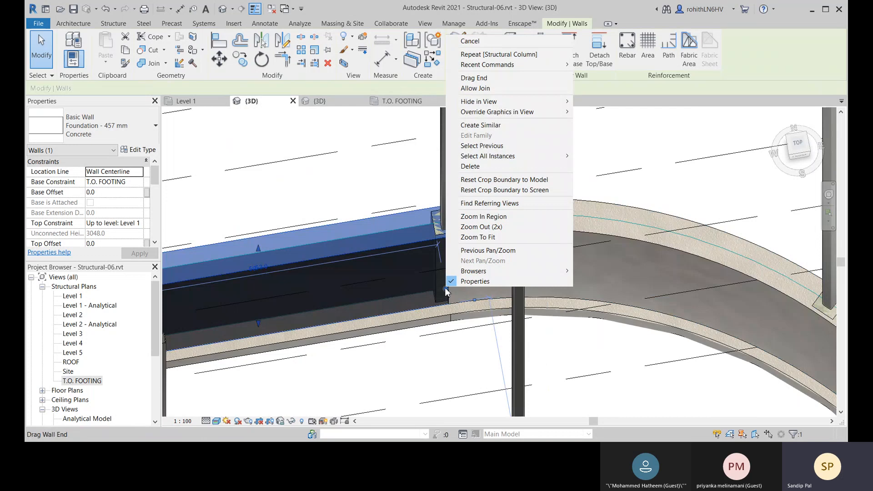
click(367, 203)
scroll(487, 229, up, 2)
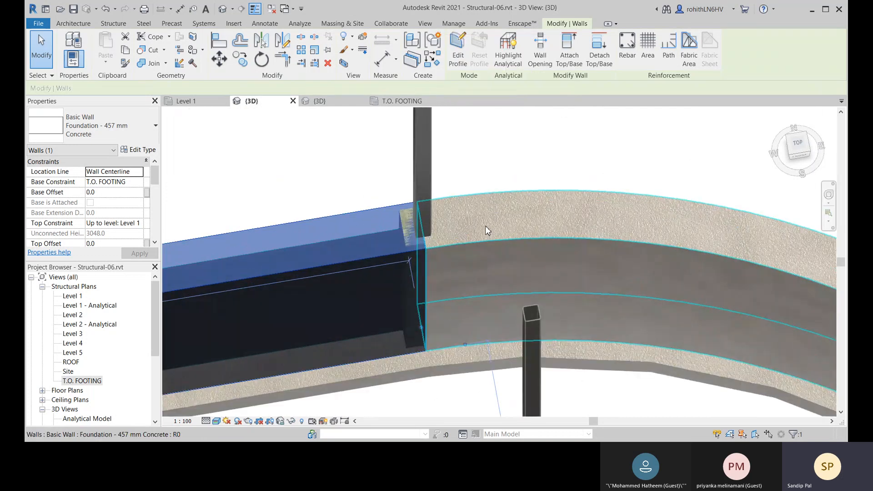
click(488, 229)
middle_drag(481, 248, 474, 218)
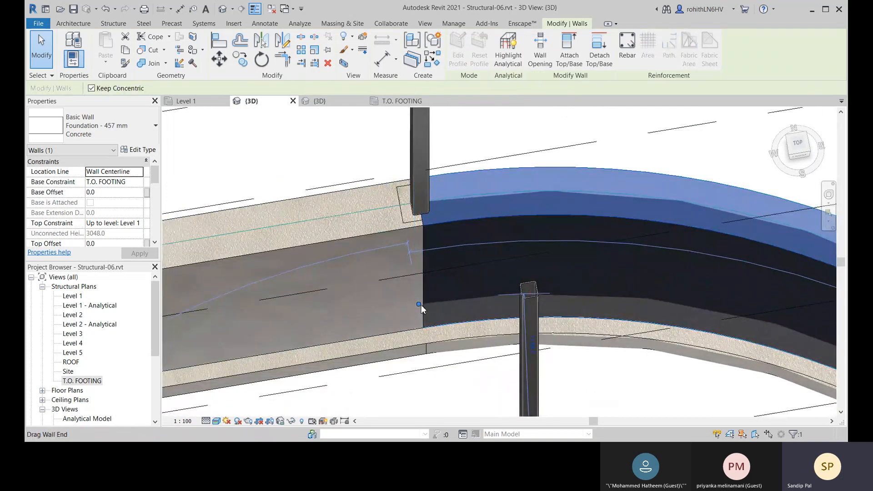
- Change the 352 X 352 concrete column at the junction of the straight and curved foundation walls to the 762 X 762 mm type
click(402, 213)
click(100, 126)
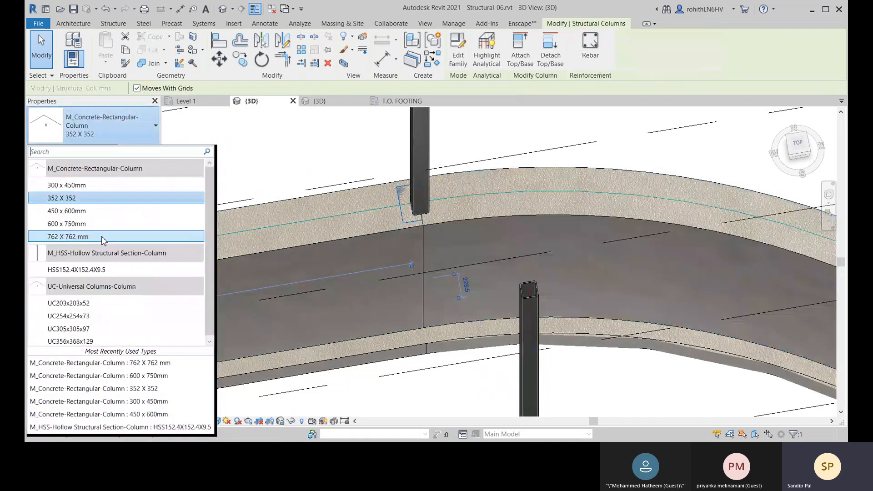
click(68, 237)
middle_drag(411, 260, 392, 241)
click(500, 120)
scroll(496, 204, down, 2)
middle_drag(503, 216, 479, 240)
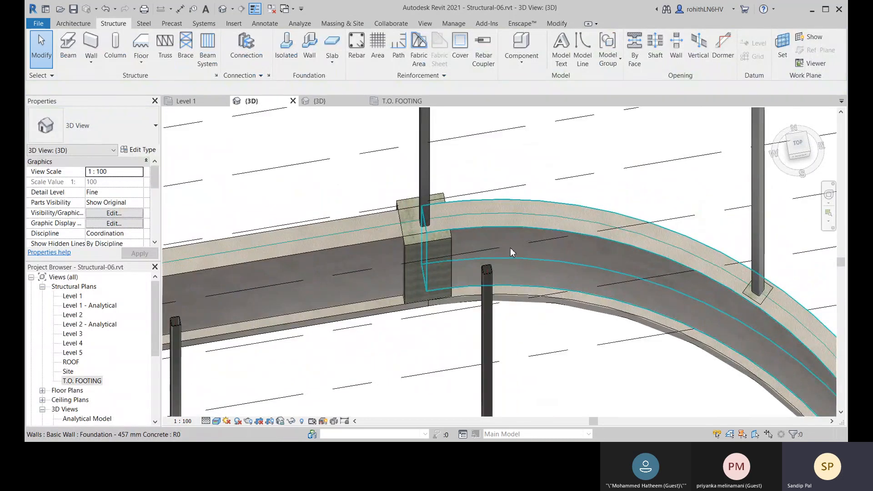
- Examine the foundation walls and the concrete columns beneath the interior steel columns in the 3D view
scroll(518, 265, down, 5)
middle_drag(441, 324, 450, 271)
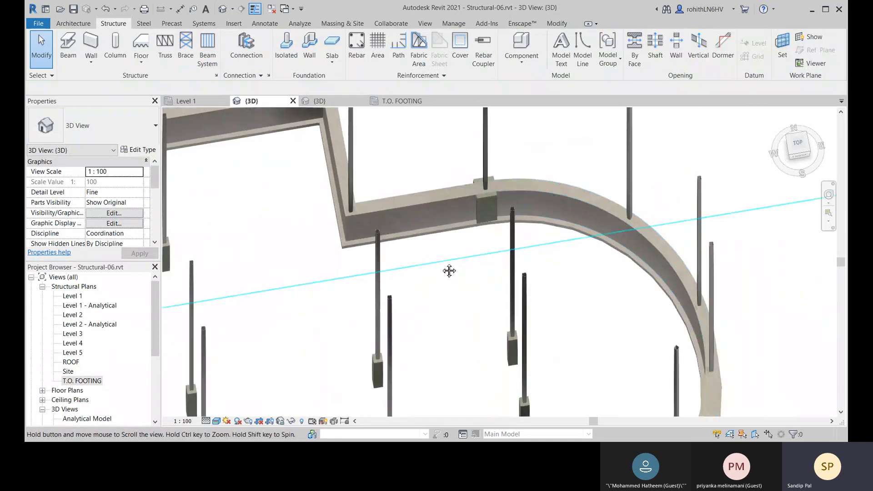
scroll(432, 293, down, 2)
middle_drag(347, 292, 369, 275)
scroll(405, 263, up, 1)
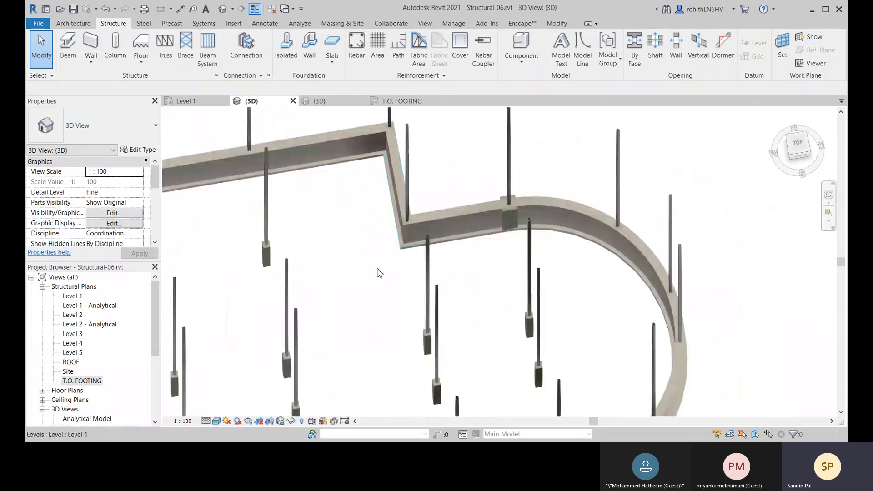
scroll(364, 282, down, 2)
scroll(447, 296, up, 1)
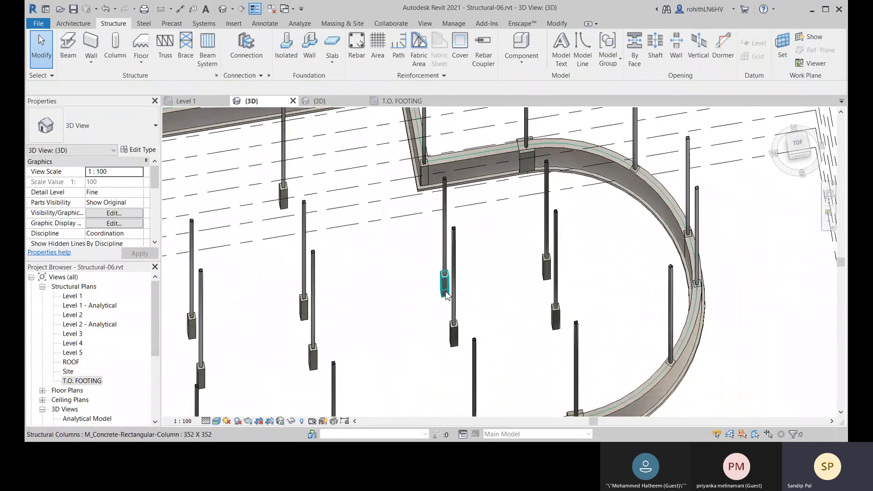
scroll(446, 296, up, 4)
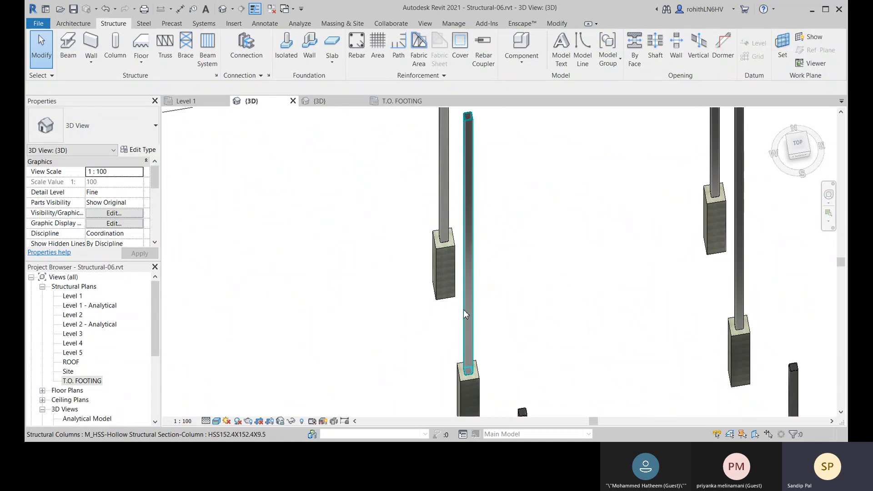
middle_drag(426, 325, 468, 339)
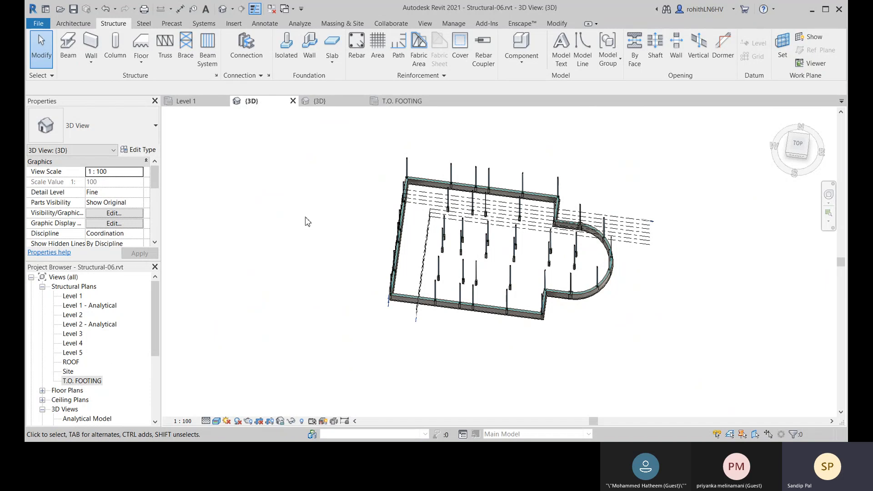
- Start an isolated foundation in the T.O. FOOTING plan and duplicate the 1800 x 1200 x 450mm M_Footing-Rectangular type as 1067 x 1067 x 305mm
click(397, 101)
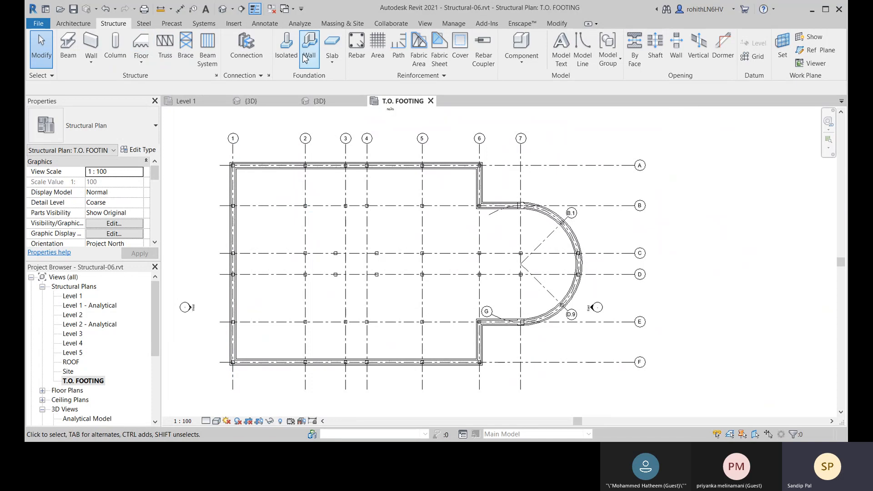
click(285, 50)
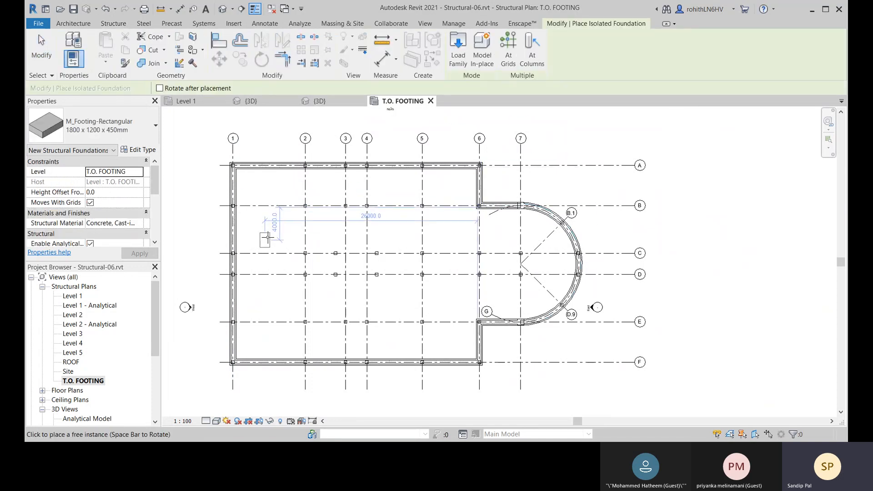
middle_drag(265, 240, 276, 226)
scroll(317, 197, up, 1)
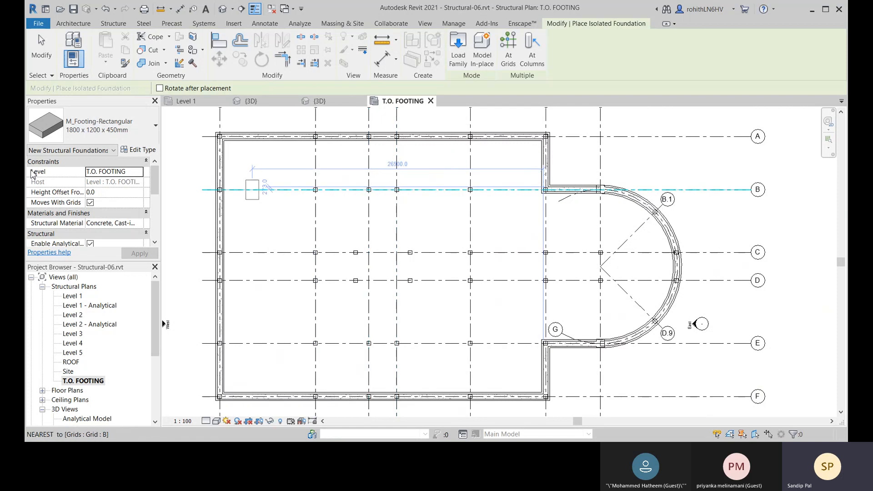
click(101, 132)
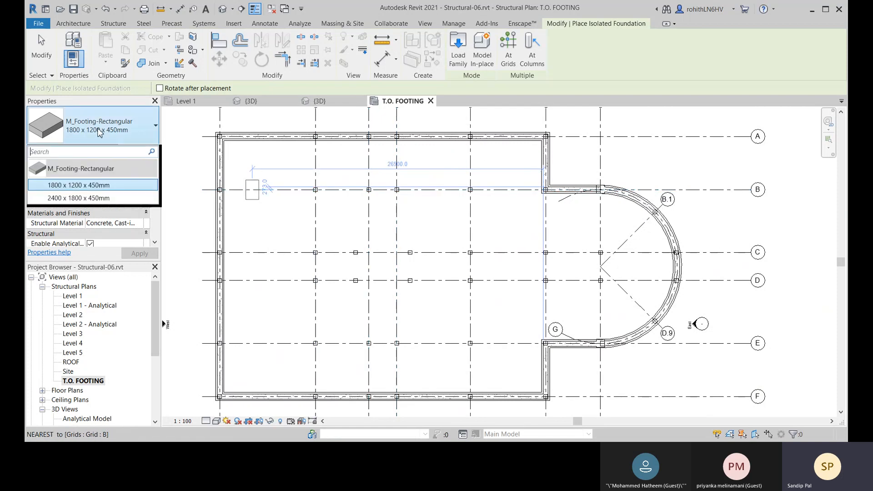
click(94, 161)
click(141, 151)
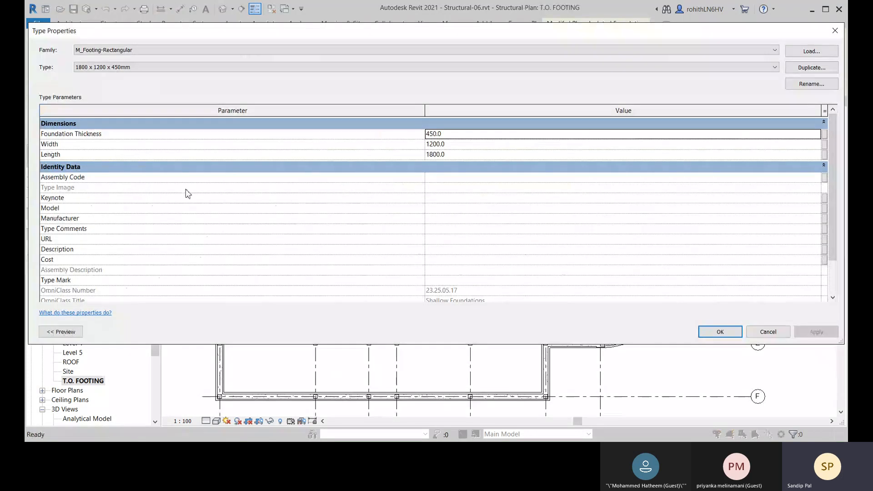
click(801, 68)
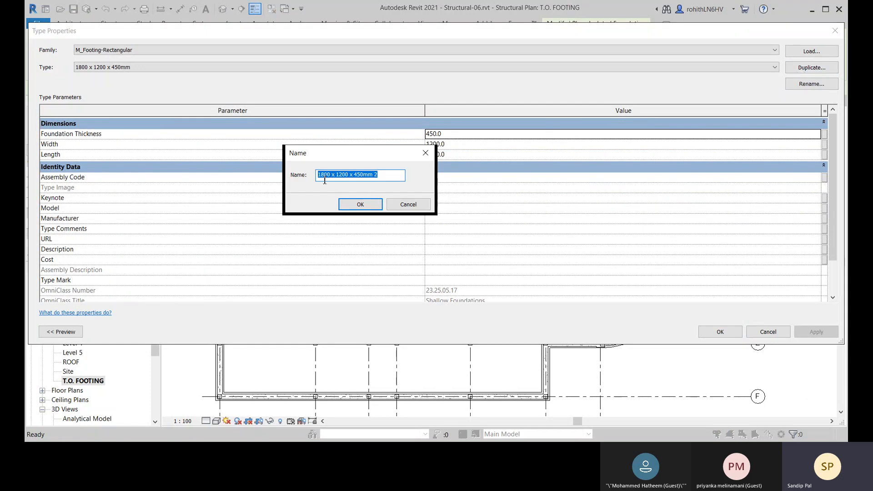
click(332, 177)
text(067 x 1067)
text(30)
click(361, 204)
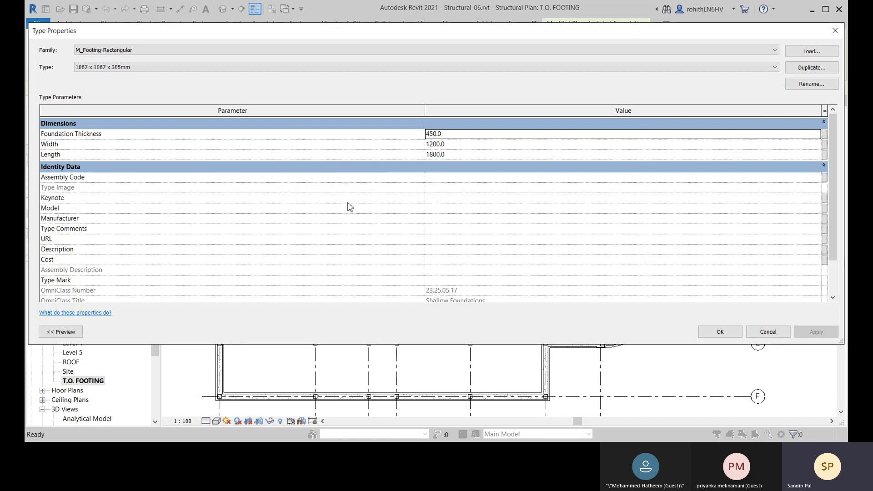
- Set the new footing type's foundation thickness to 305 and its width and length to 1067, and apply the type
click(448, 135)
text(3)
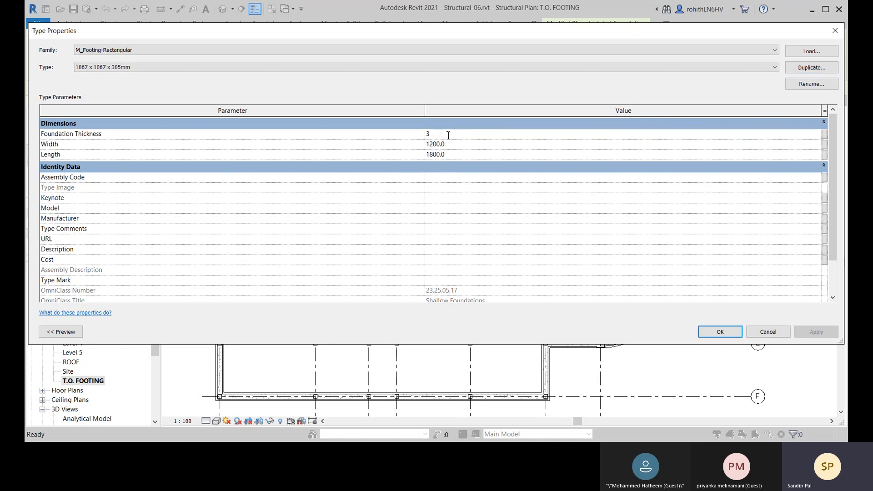
text(05)
click(451, 144)
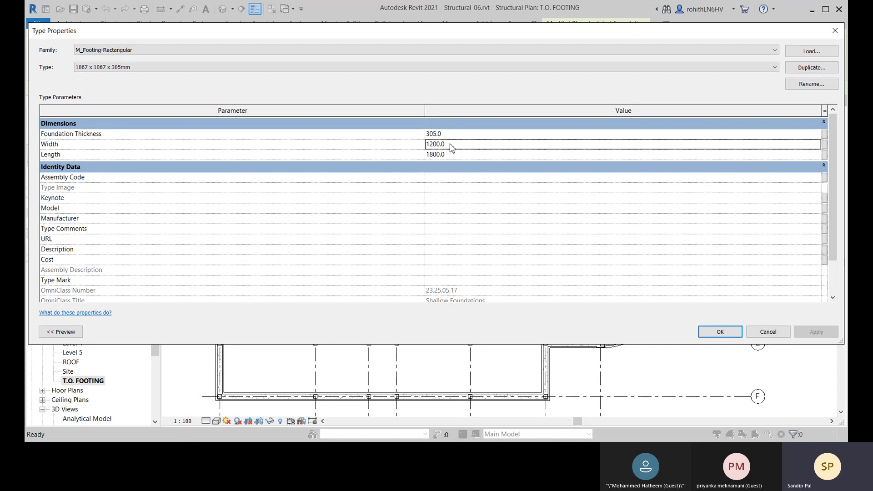
text(1067)
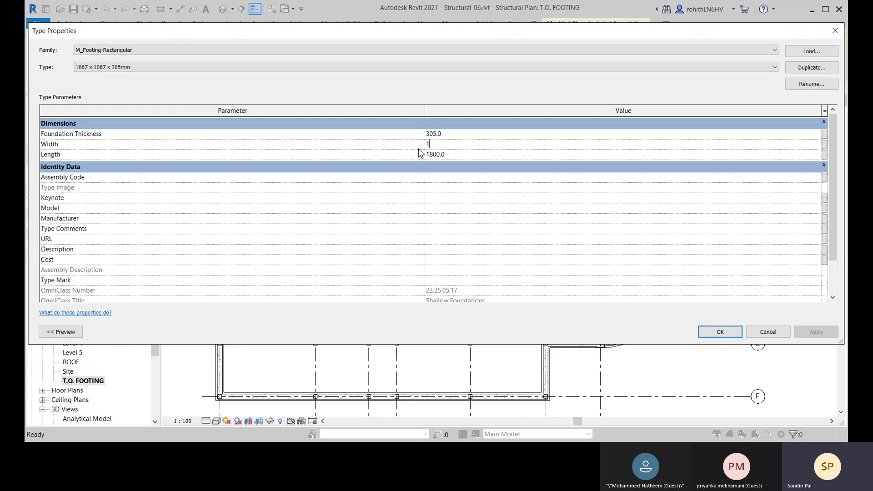
click(471, 153)
text(1067)
click(724, 333)
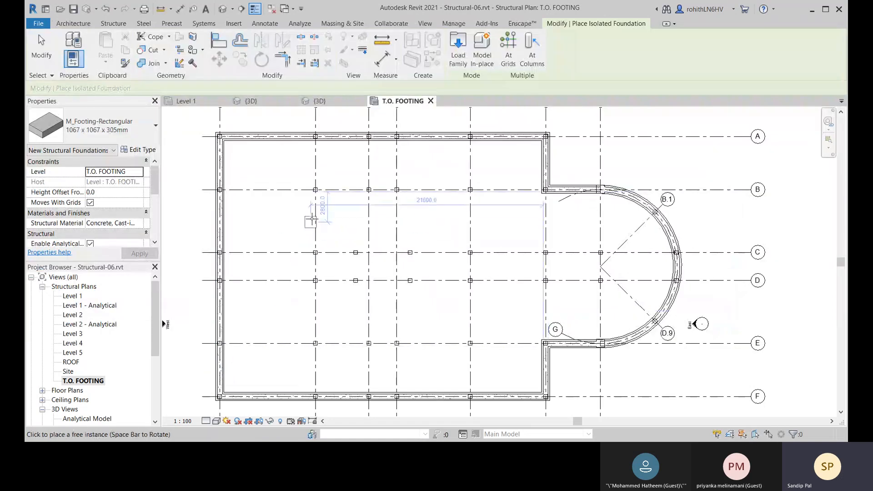
- Set the footings to be placed at columns, selecting the interior columns on grids 2 to 5 and those on grids 6 and 7 at C and D
scroll(315, 192, up, 2)
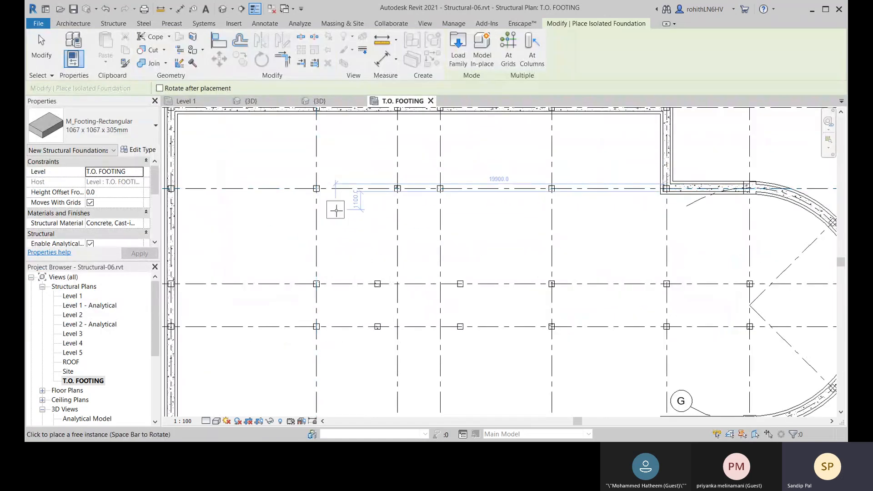
scroll(337, 210, down, 2)
middle_drag(337, 210, 332, 229)
click(532, 50)
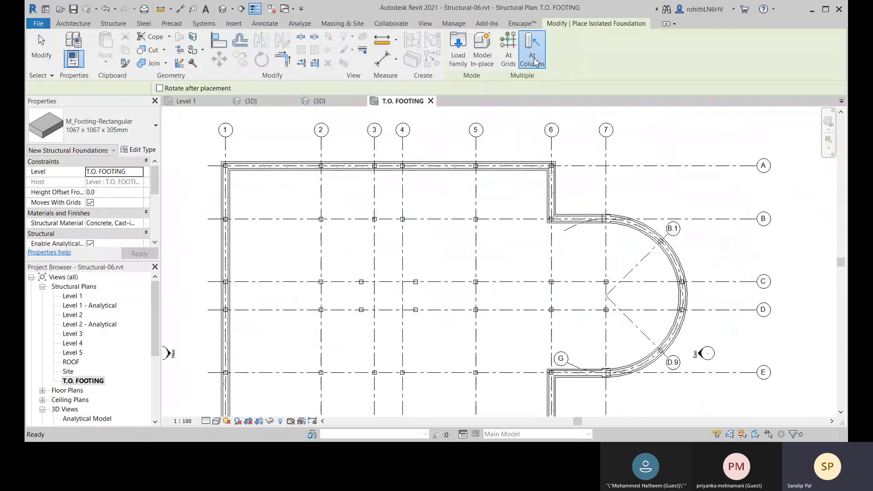
scroll(429, 201, down, 2)
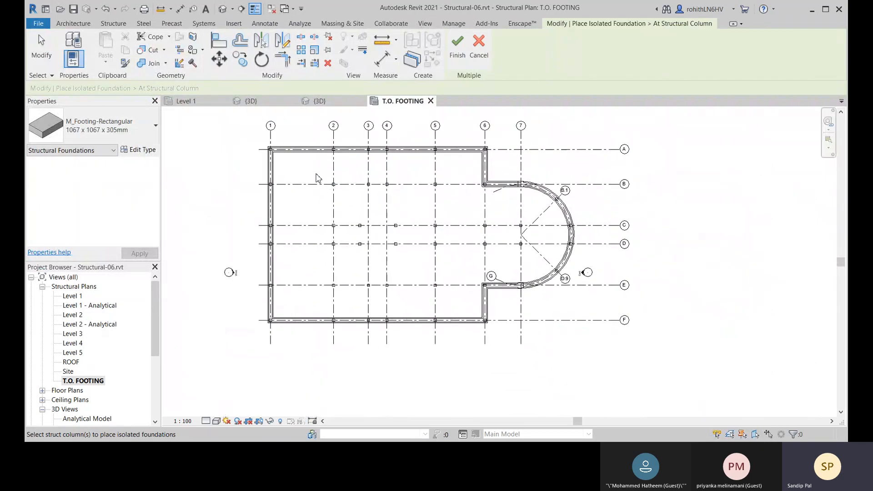
drag(315, 173, 449, 309)
middle_drag(449, 309, 393, 316)
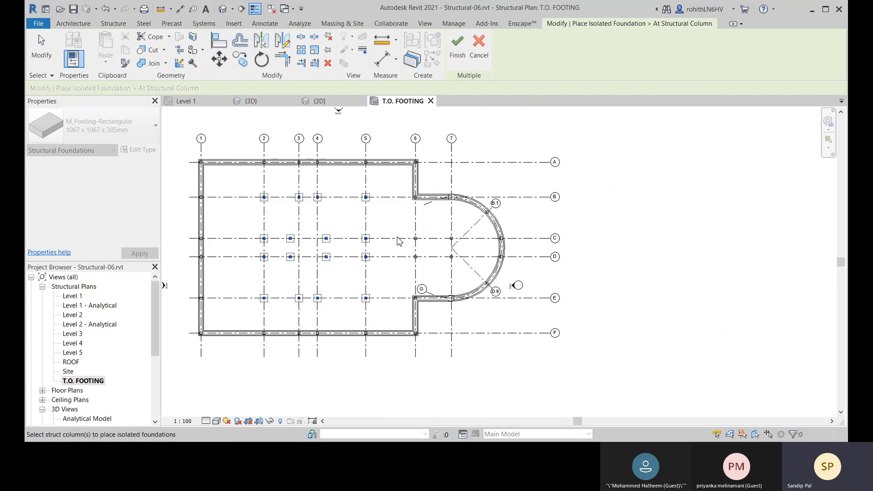
drag(397, 222, 465, 276)
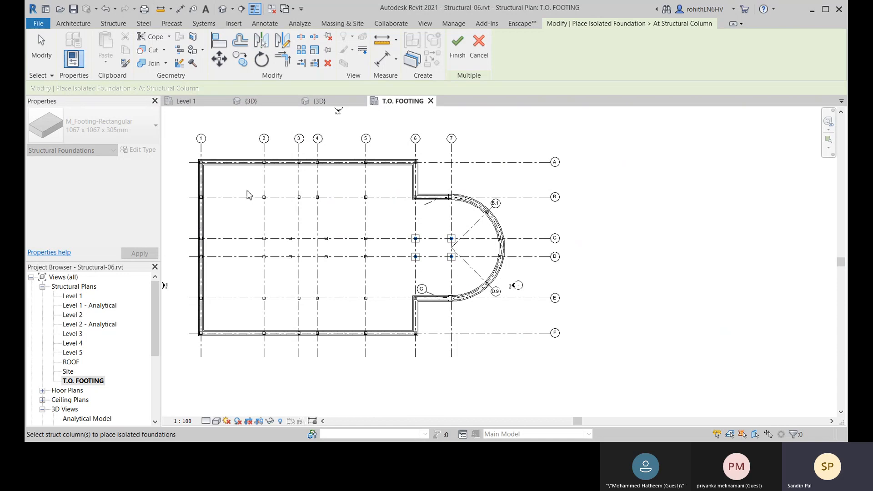
- Place M_Footing-Rectangular 1067 x 1067 x 305mm isolated footings under the interior columns between grids 2 and 5
drag(248, 194, 386, 320)
middle_drag(365, 310, 373, 296)
click(458, 49)
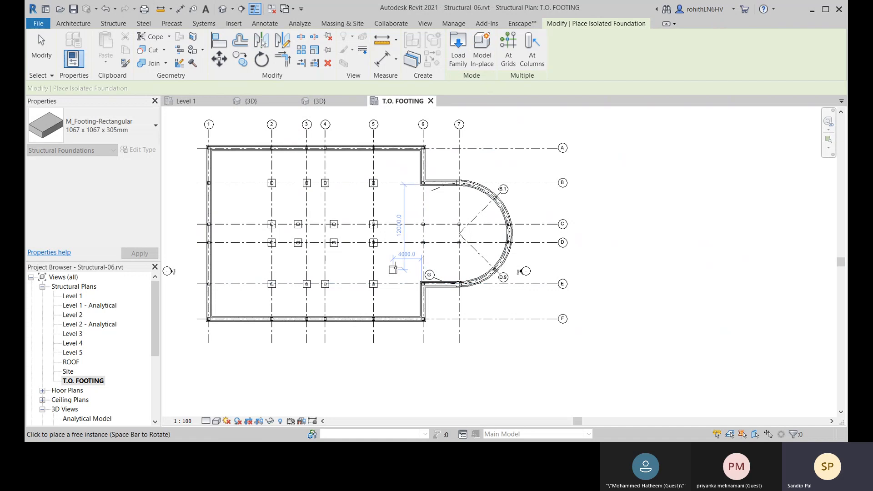
- Place the same isolated footings under the four columns where grids 6 and 7 cross grids C and D
click(529, 57)
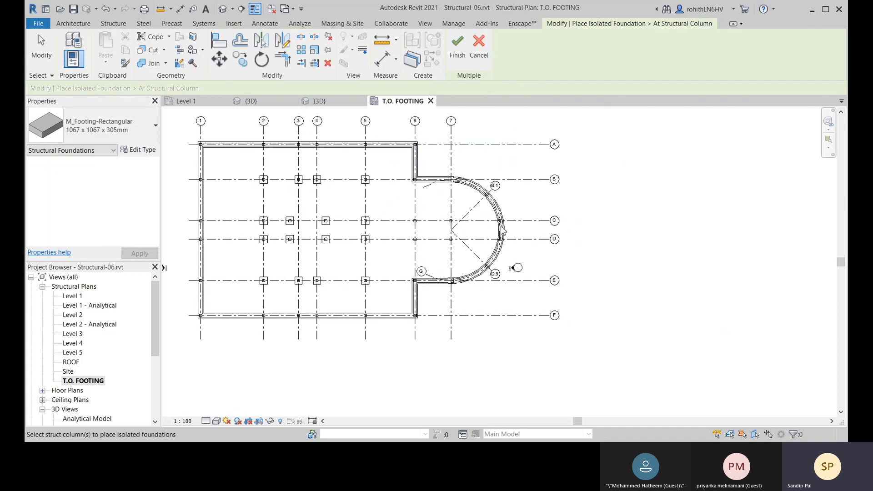
drag(397, 199, 474, 264)
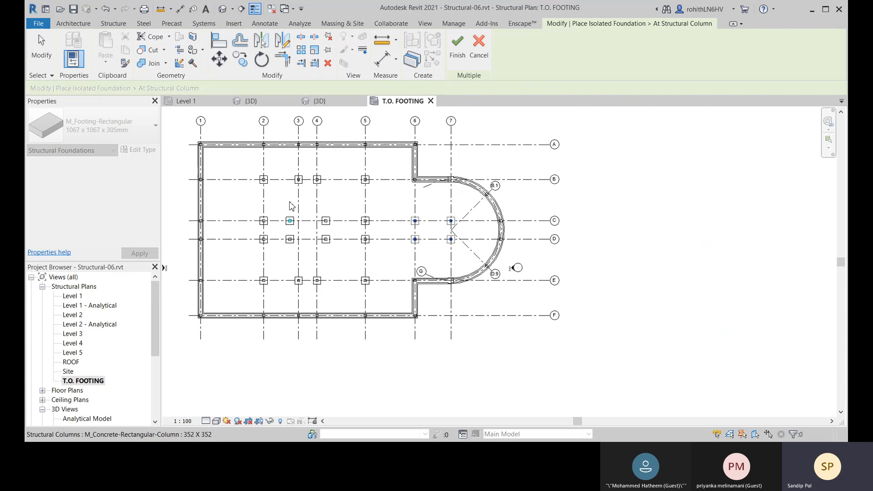
click(457, 50)
middle_drag(506, 354, 551, 335)
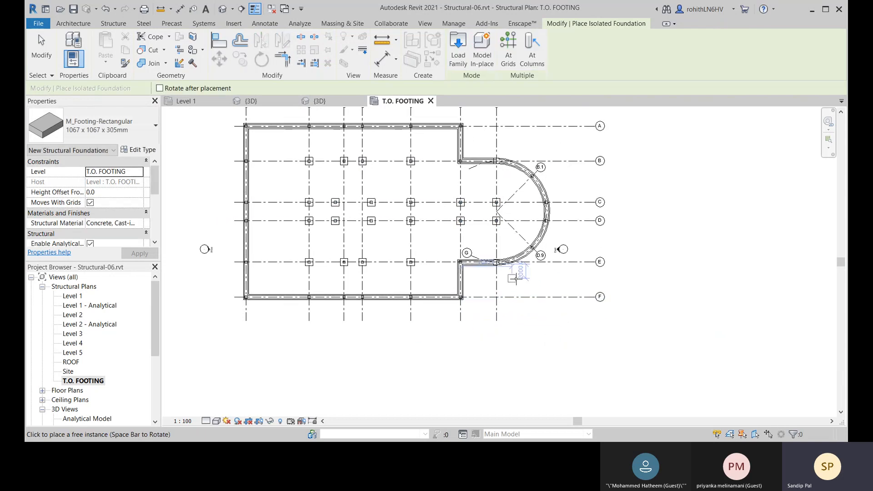
click(41, 50)
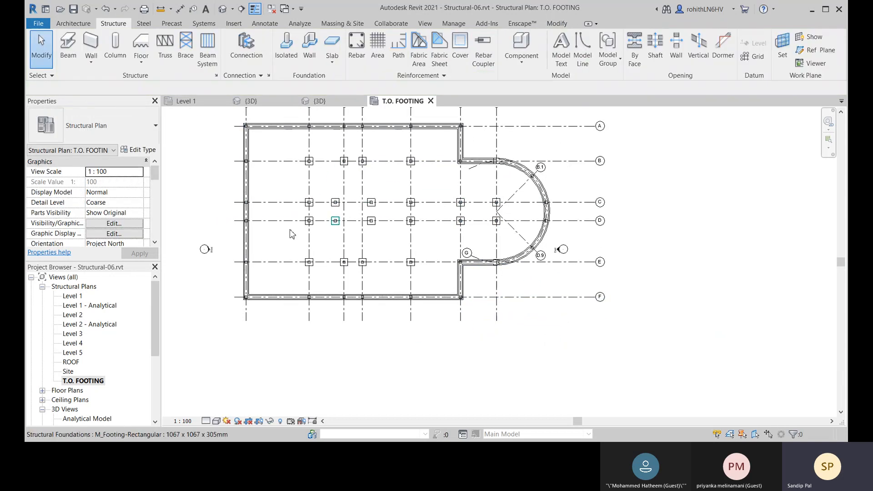
- Examine the isolated footings beneath the interior columns in the 3D view
click(259, 101)
scroll(505, 289, up, 5)
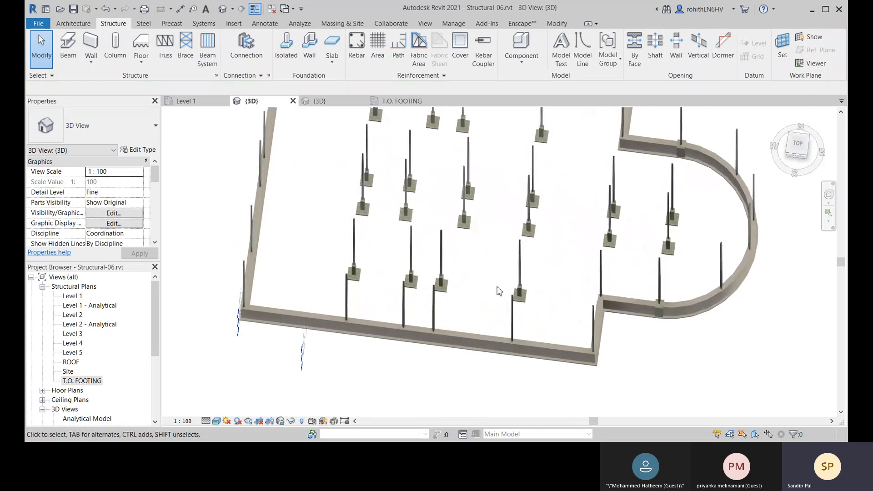
scroll(442, 292, down, 2)
scroll(423, 309, up, 4)
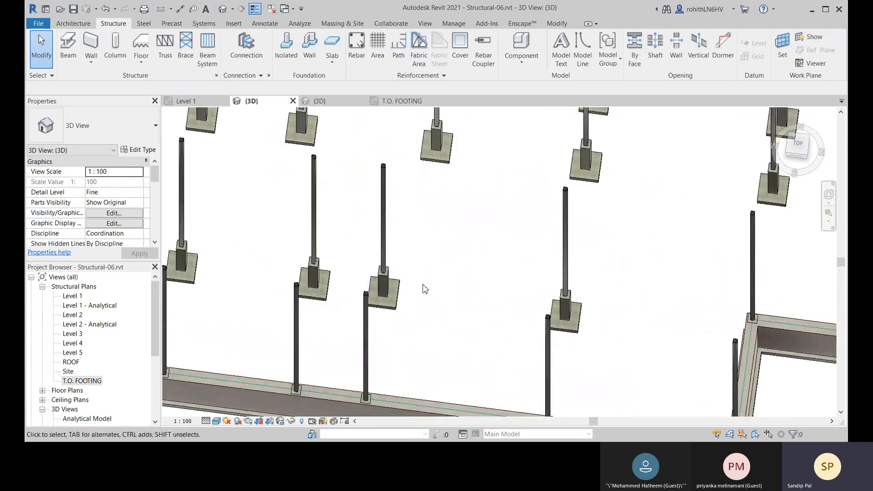
middle_drag(425, 289, 421, 285)
mouse_move(456, 327)
shift+middle_down()
mouse_move(444, 306)
mouse_move(429, 156)
mouse_move(438, 323)
mouse_move(452, 286)
mouse_move(413, 278)
mouse_move(460, 306)
mouse_move(458, 321)
shift+middle_up()
scroll(457, 322, down, 5)
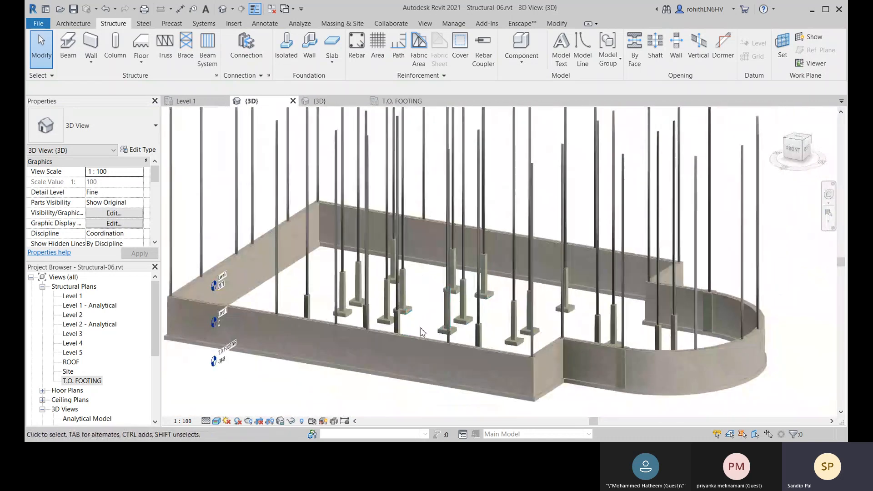
scroll(453, 324, up, 3)
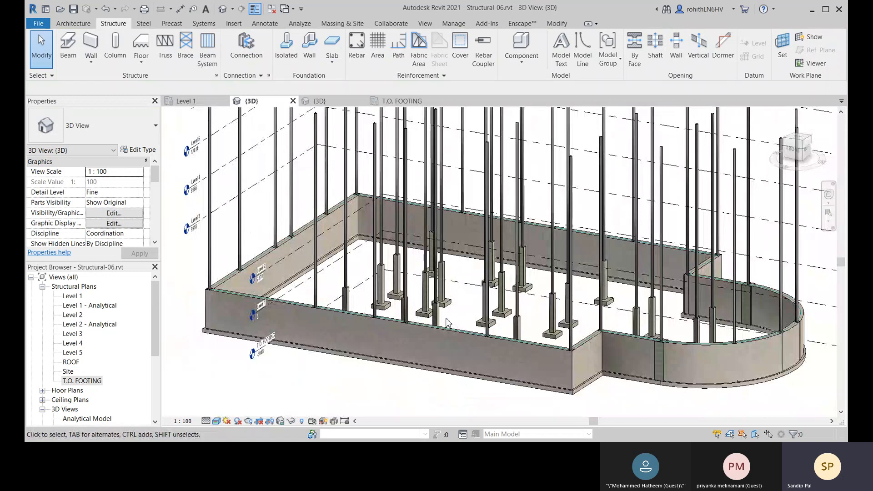
scroll(460, 319, down, 2)
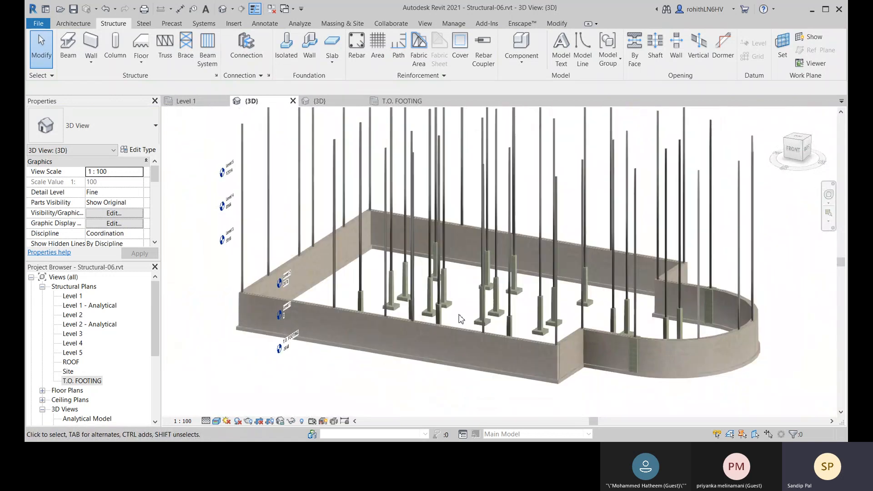
middle_drag(460, 321, 371, 358)
scroll(455, 318, up, 4)
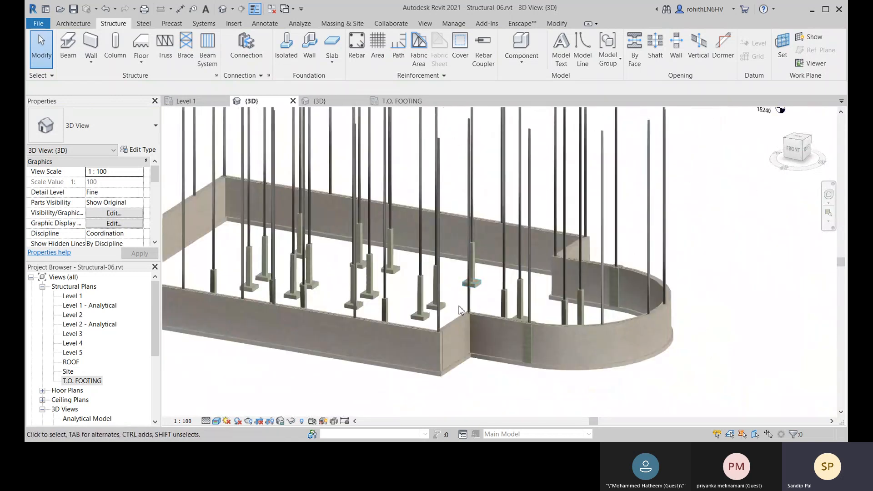
- Examine the bearing footing beneath the foundation walls at the building corner in the 3D view
scroll(319, 334, up, 6)
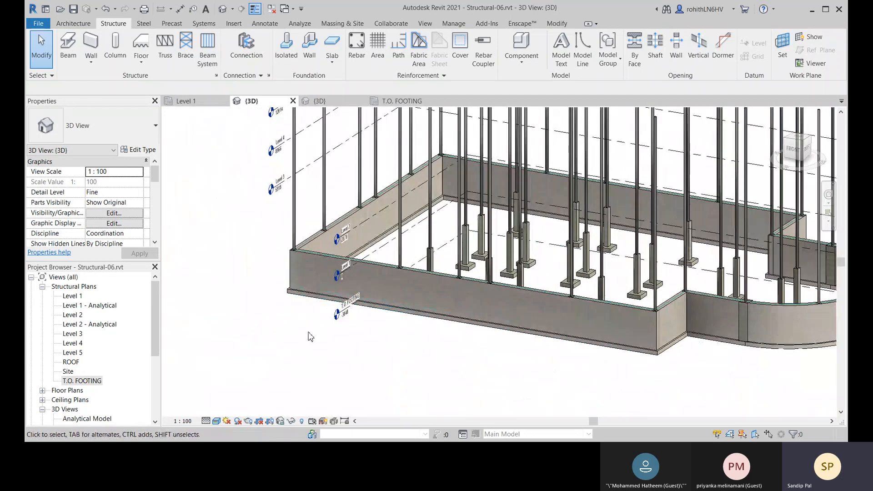
scroll(322, 309, down, 3)
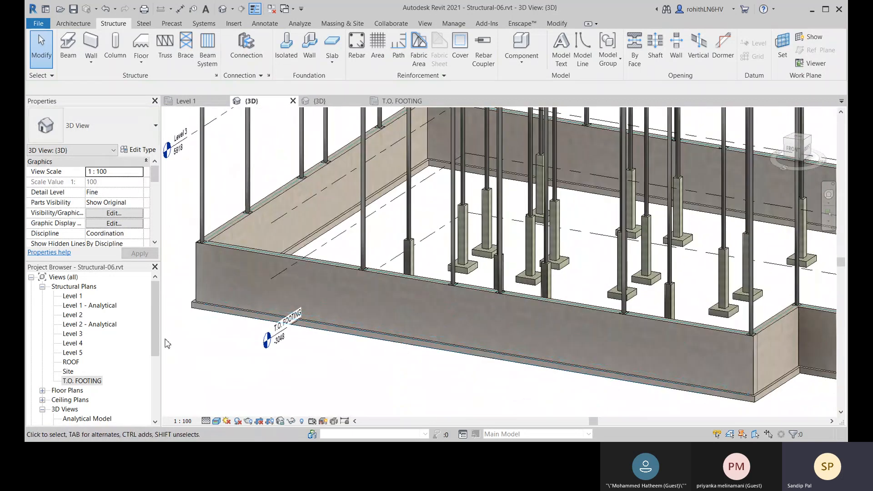
scroll(212, 308, up, 5)
scroll(209, 309, up, 2)
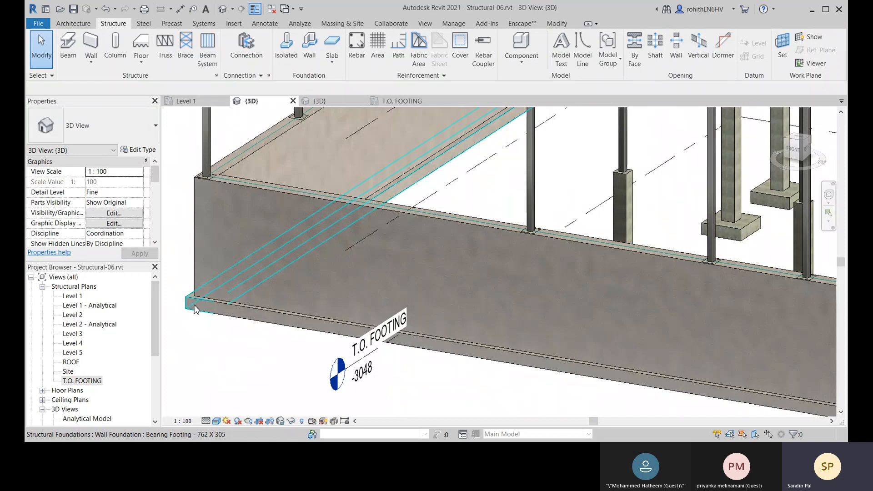
scroll(200, 314, up, 4)
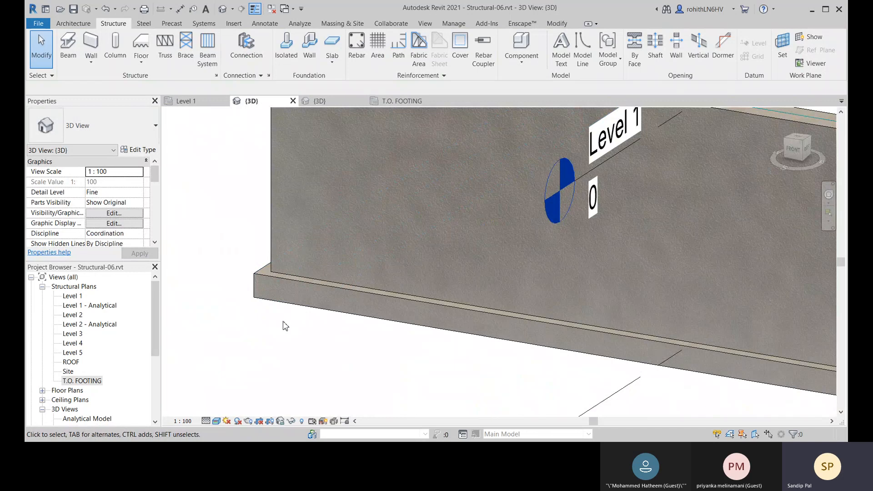
scroll(278, 288, down, 5)
middle_drag(277, 287, 301, 298)
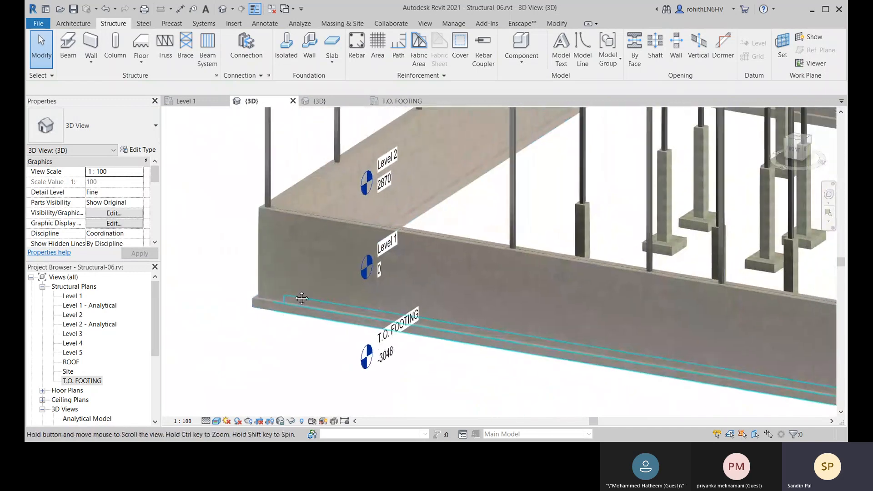
scroll(273, 329, up, 5)
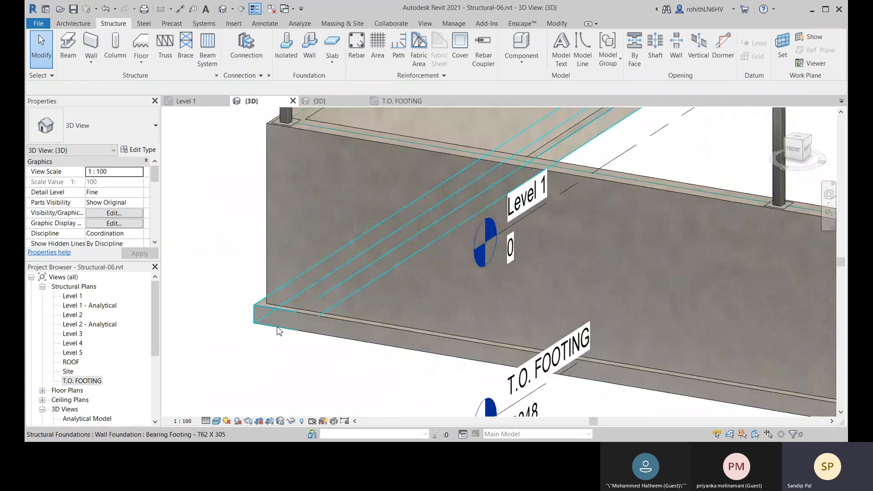
- Start a wall foundation and choose the Bearing Footing - 762 X 305 type
click(309, 45)
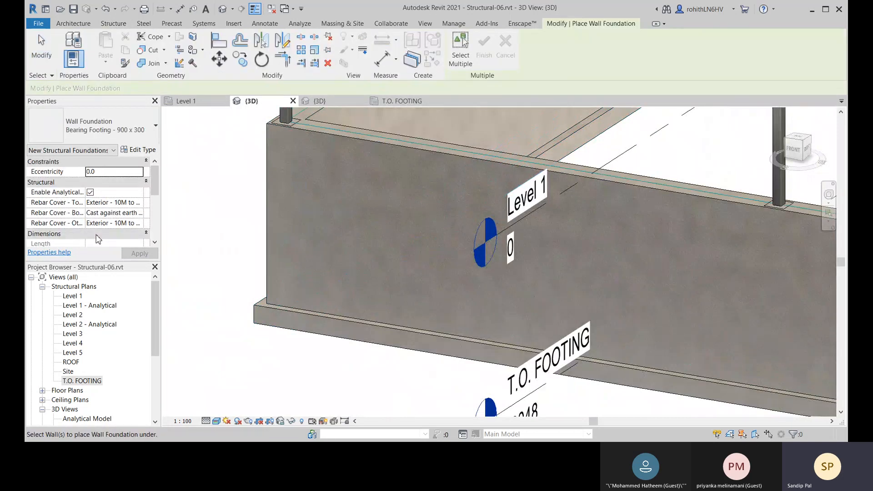
click(132, 129)
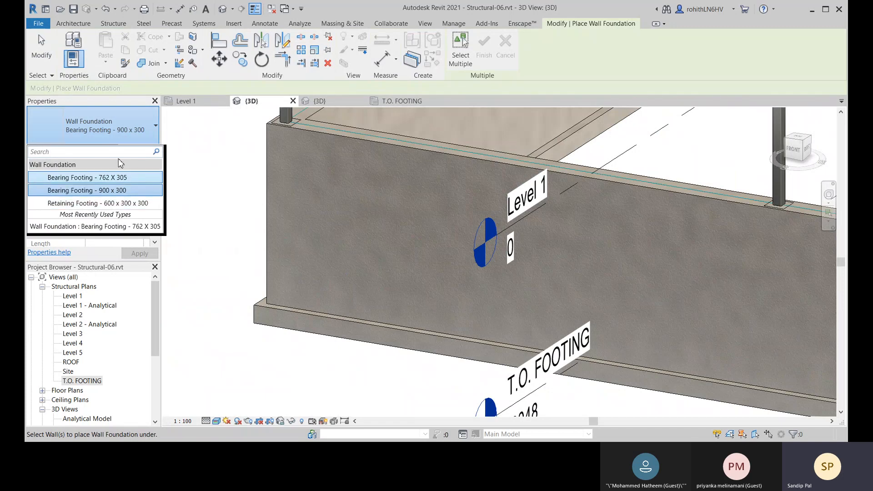
click(350, 226)
scroll(364, 223, down, 6)
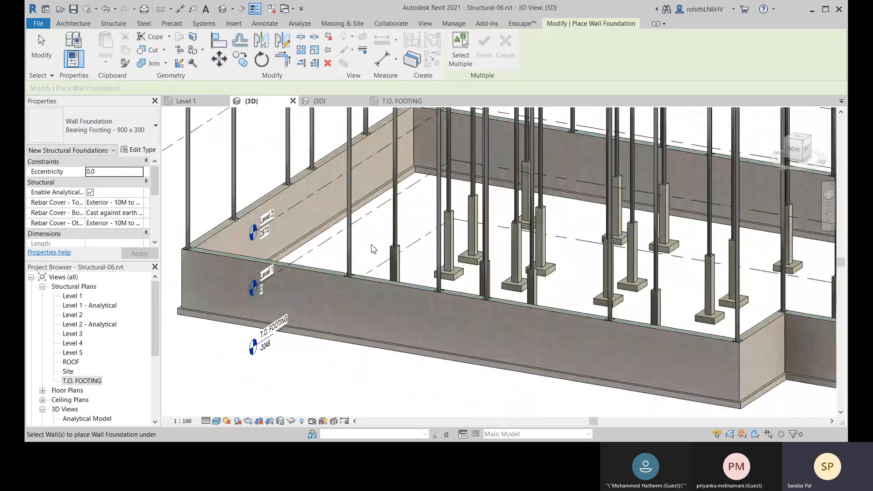
middle_drag(330, 252, 372, 249)
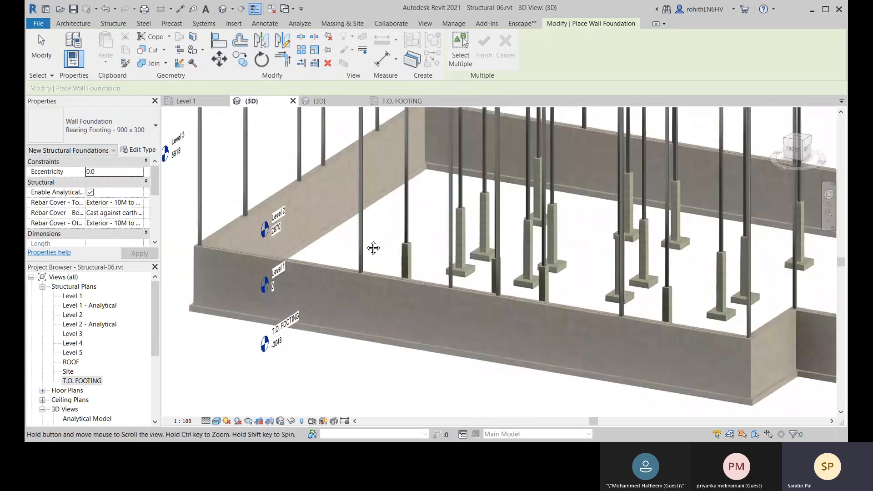
click(126, 132)
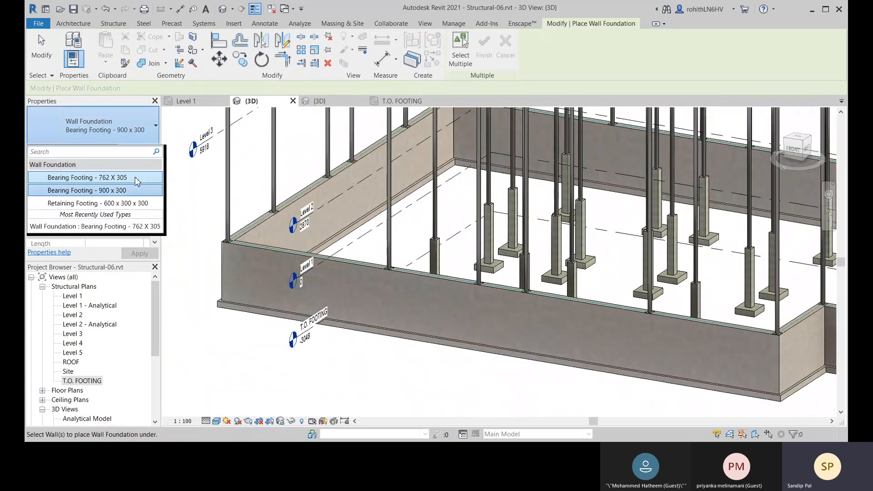
click(109, 178)
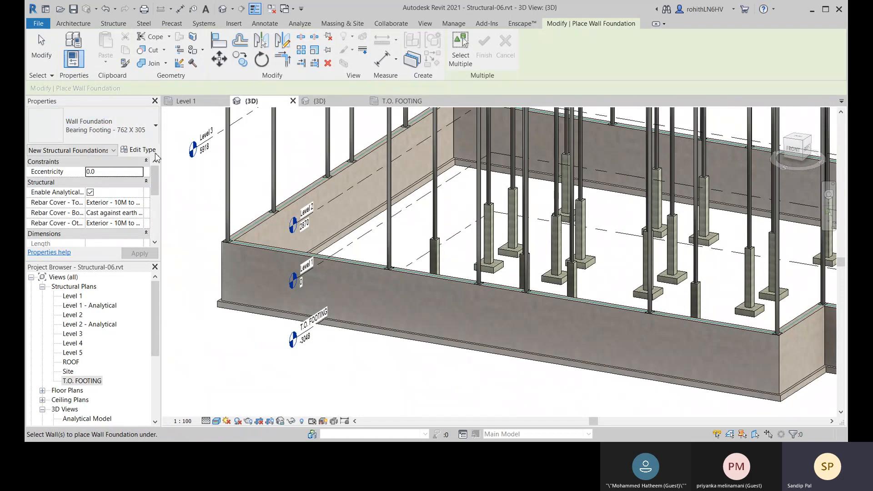
- Duplicate the wall foundation type as Bearing Footing - 1067 X 306 and set its width to 1067
click(139, 152)
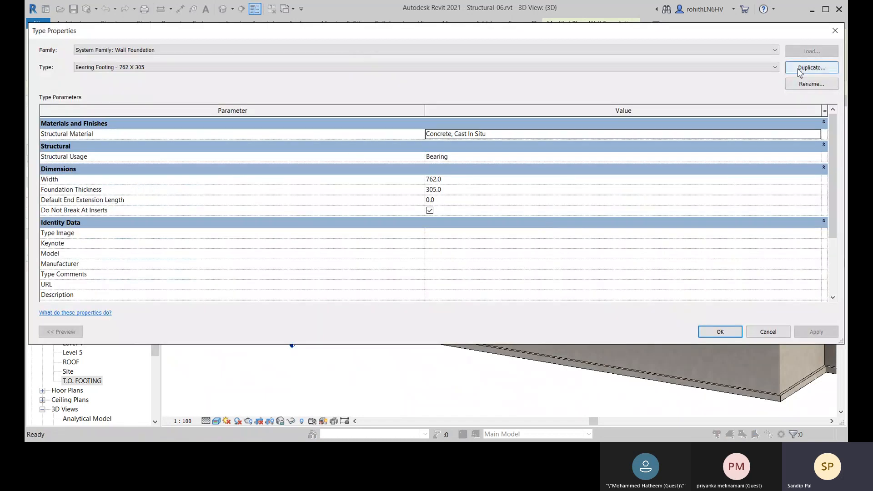
click(812, 67)
click(371, 175)
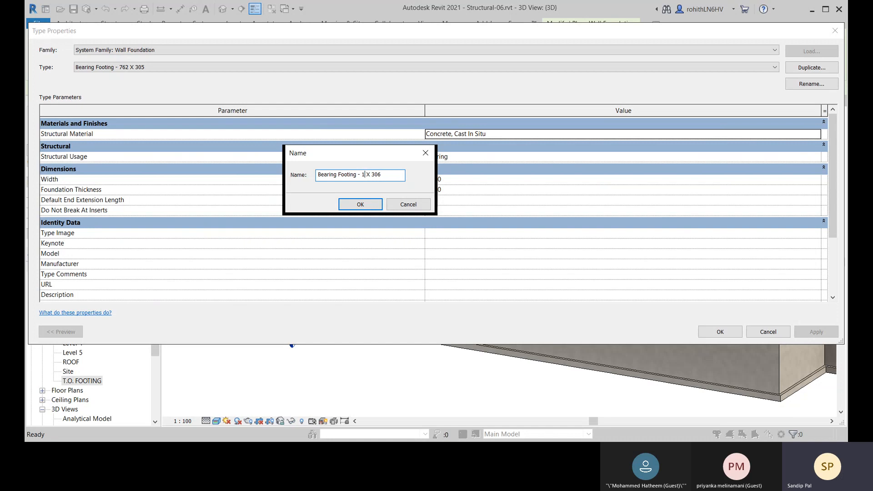
click(364, 204)
click(454, 180)
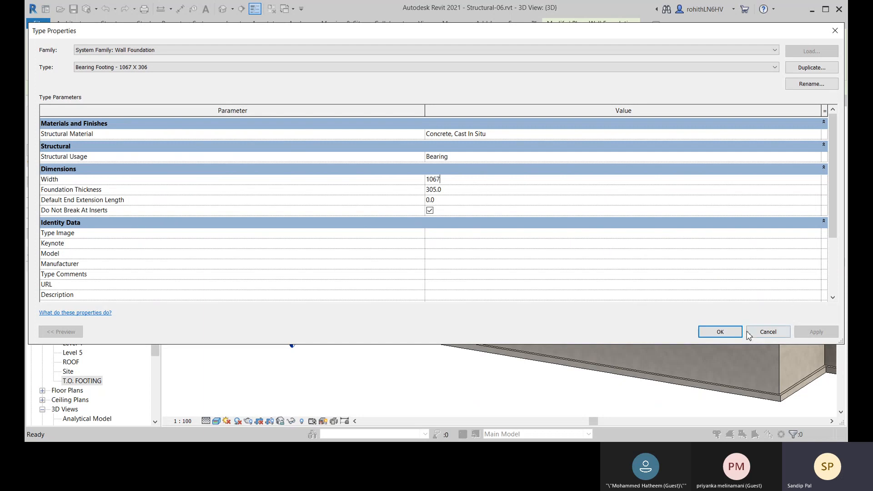
click(721, 333)
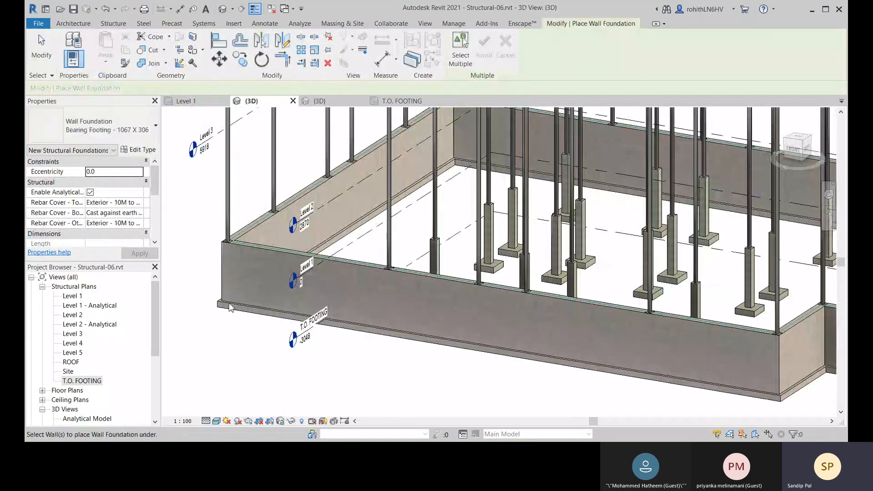
- In the T.O. FOOTING plan, choose the Bearing Footing - 900 x 300 type for the wall foundation
middle_drag(244, 298, 255, 300)
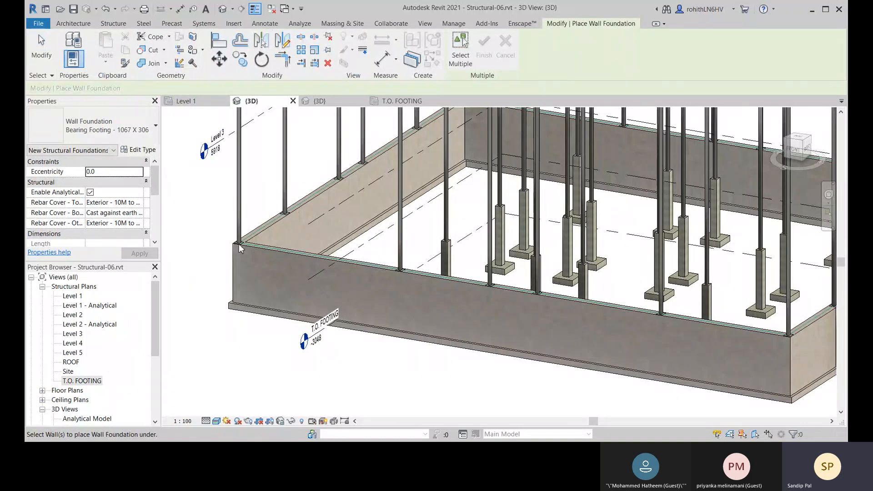
click(400, 101)
middle_drag(264, 144, 277, 189)
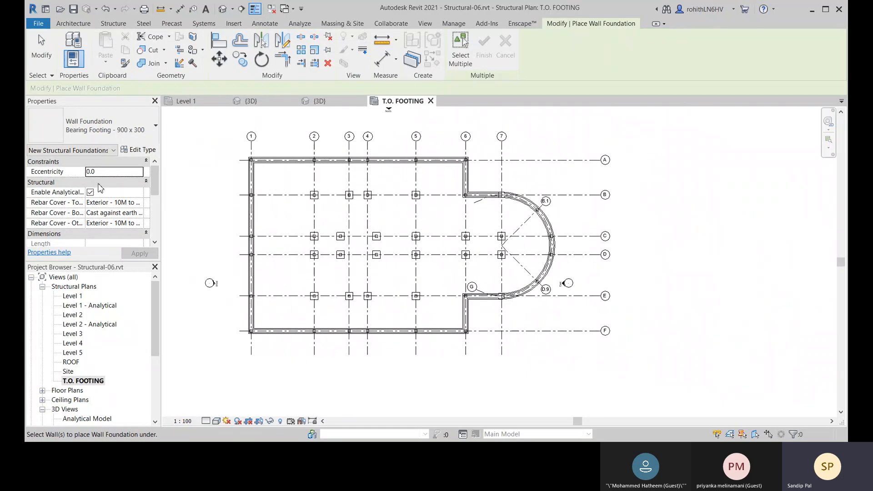
scroll(100, 188, down, 4)
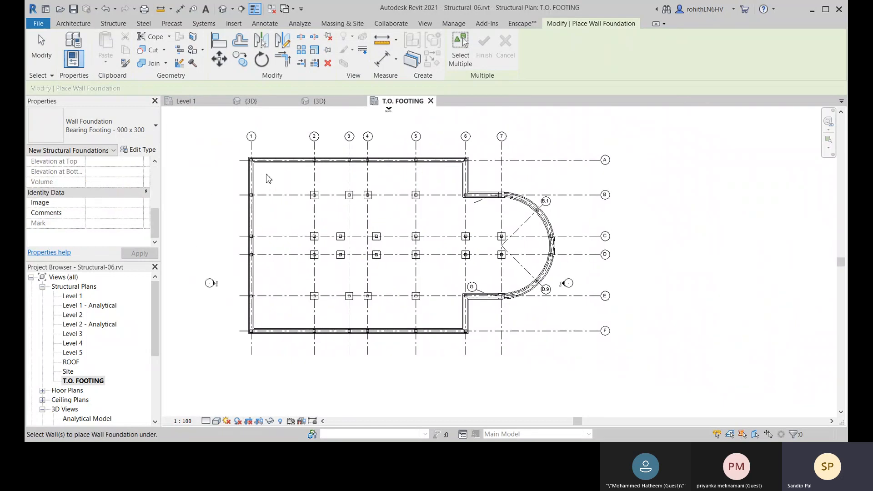
scroll(268, 179, up, 2)
scroll(91, 190, up, 4)
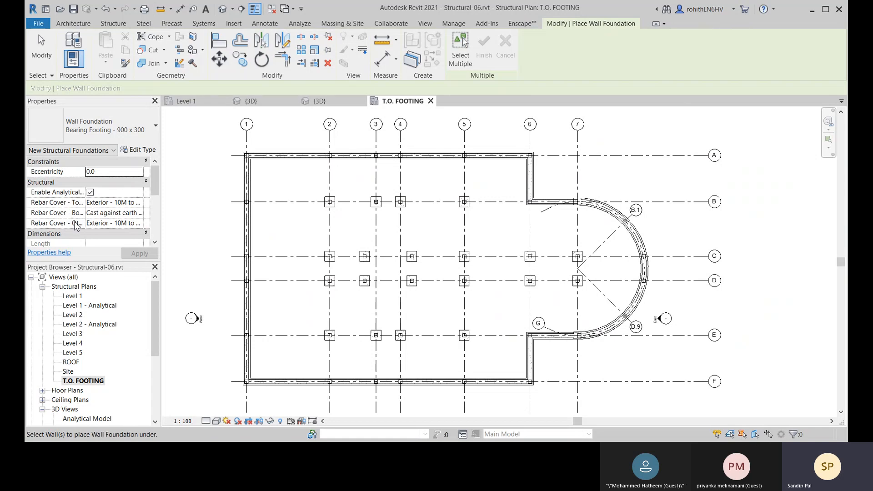
scroll(259, 162, up, 4)
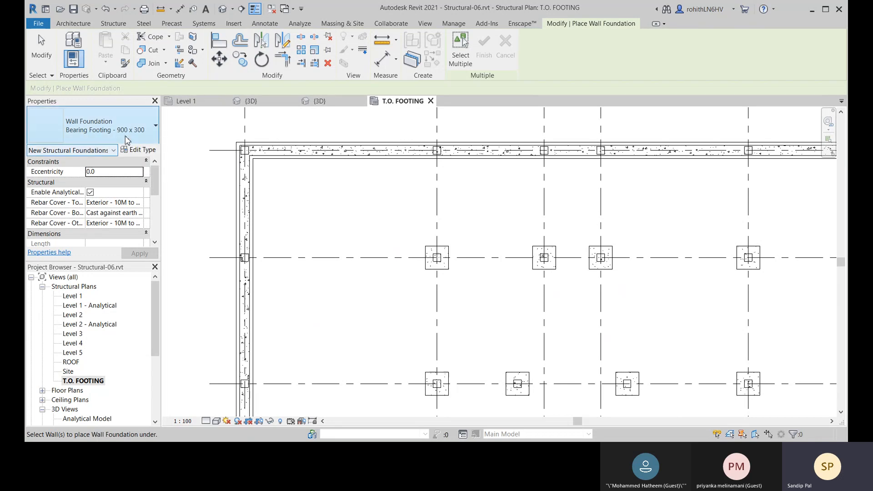
click(121, 134)
click(108, 193)
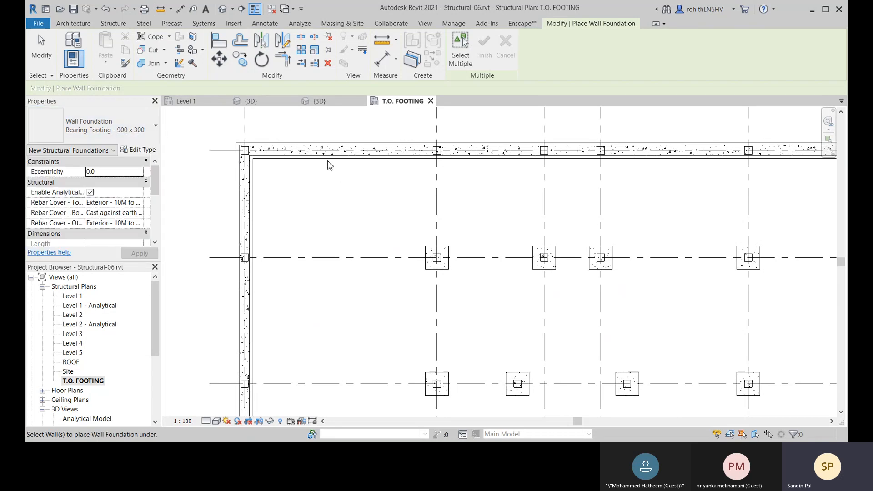
scroll(294, 142, up, 2)
middle_drag(301, 173, 344, 158)
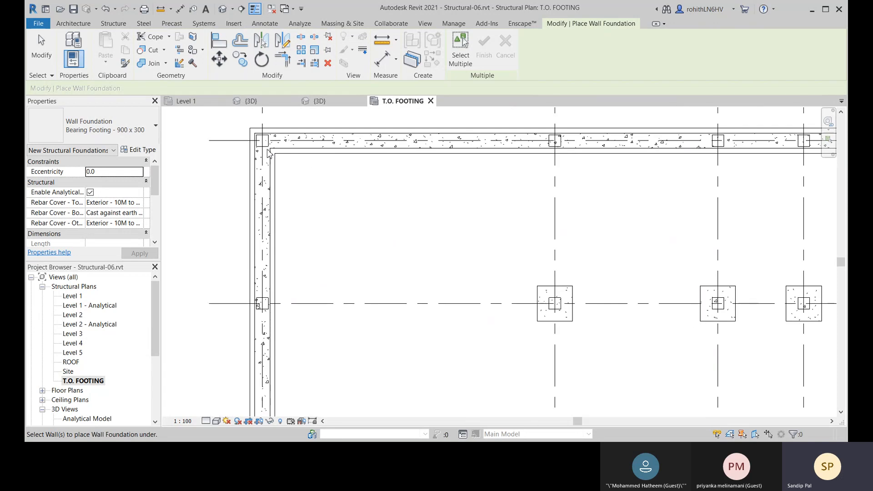
click(184, 101)
scroll(364, 191, up, 3)
scroll(375, 196, down, 5)
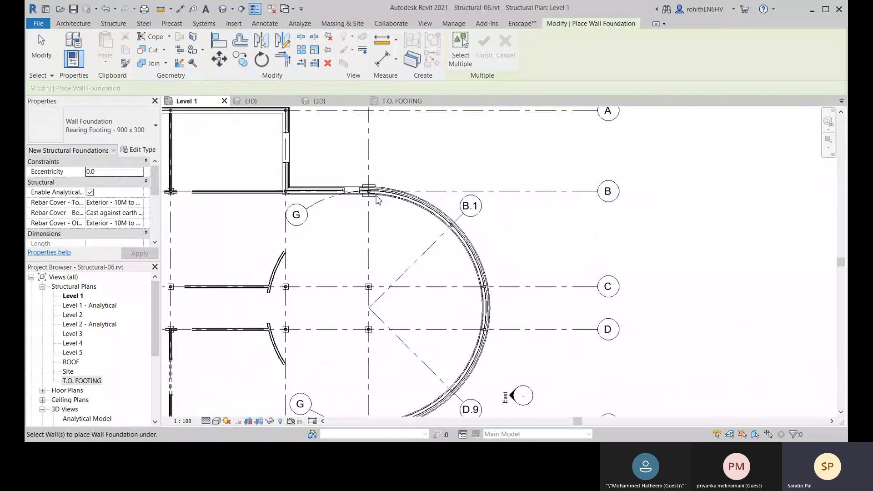
middle_drag(267, 208, 482, 190)
scroll(375, 199, down, 3)
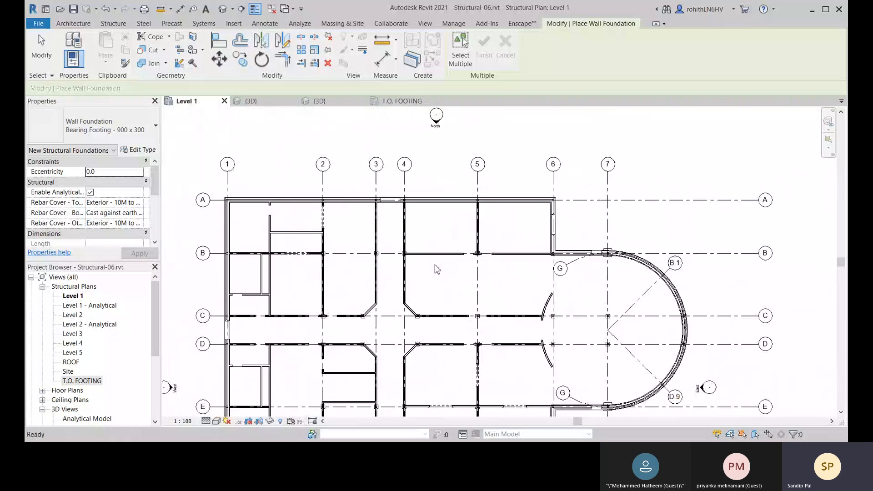
scroll(249, 206, up, 5)
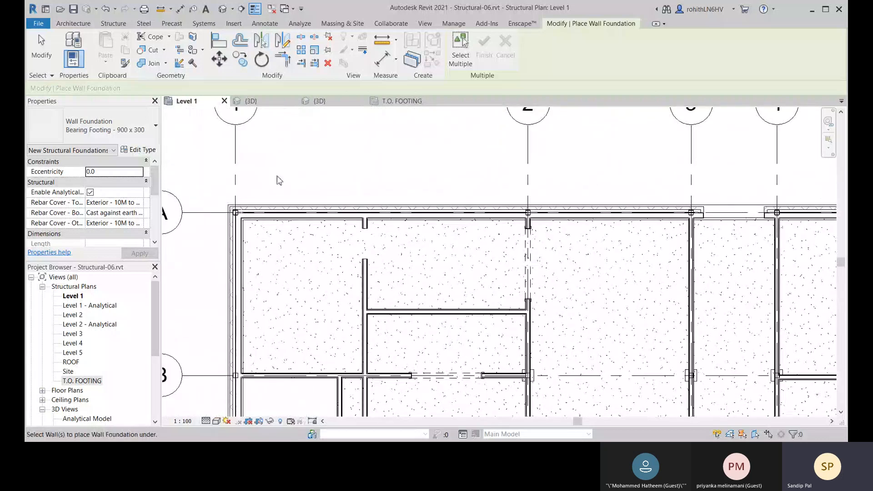
click(462, 65)
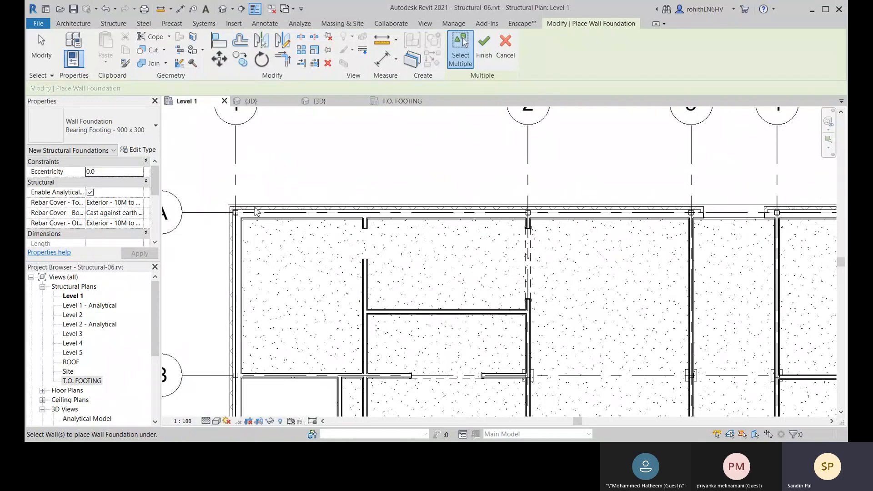
click(508, 57)
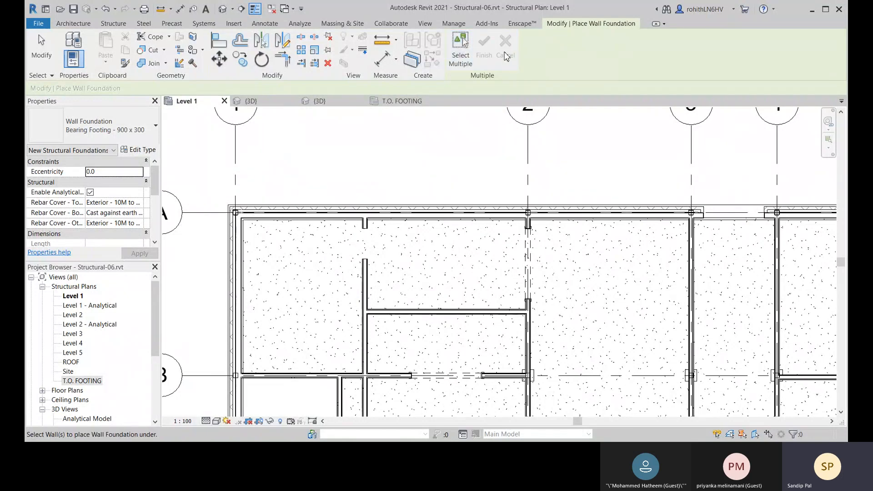
right_click(396, 121)
click(403, 125)
scroll(250, 210, down, 2)
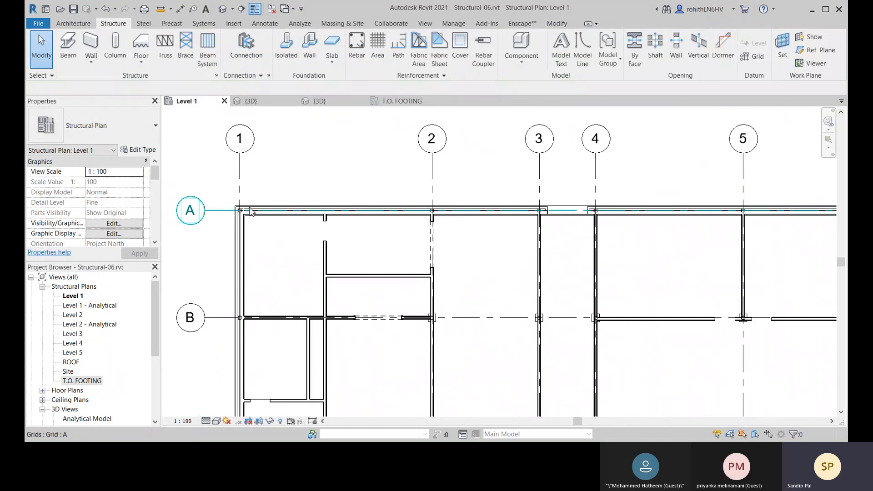
middle_drag(250, 209, 261, 197)
scroll(261, 196, up, 1)
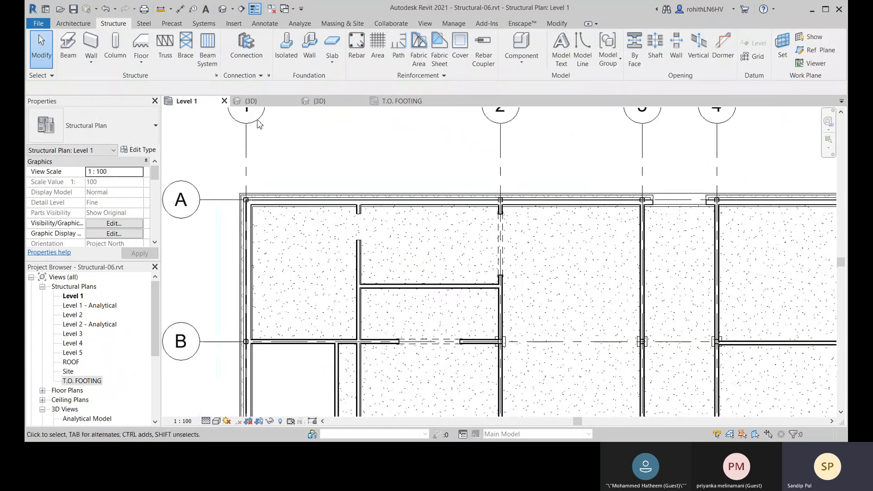
click(399, 101)
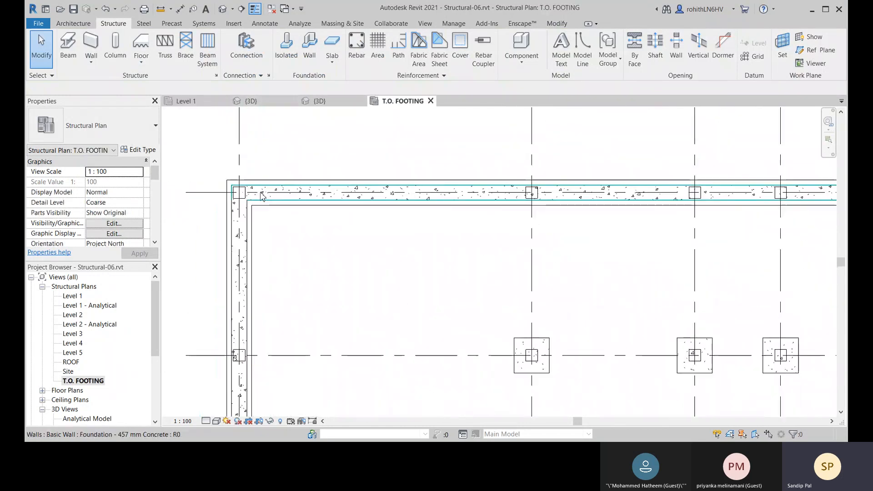
click(309, 45)
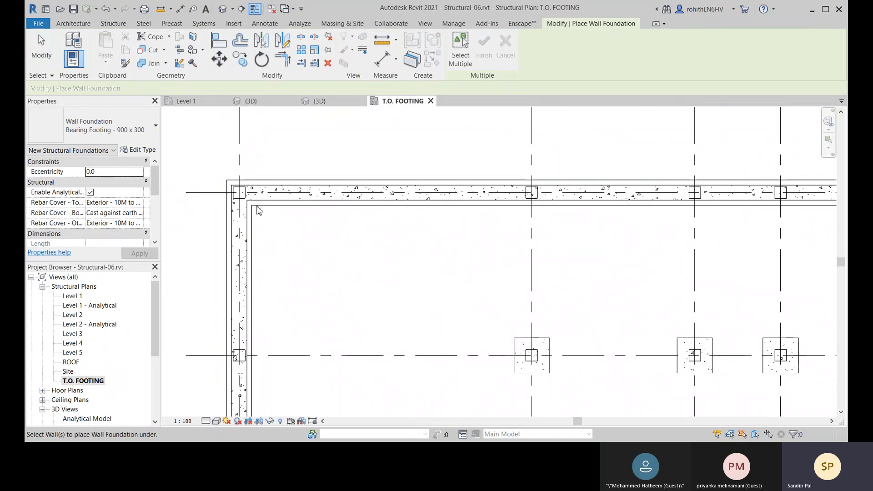
click(462, 45)
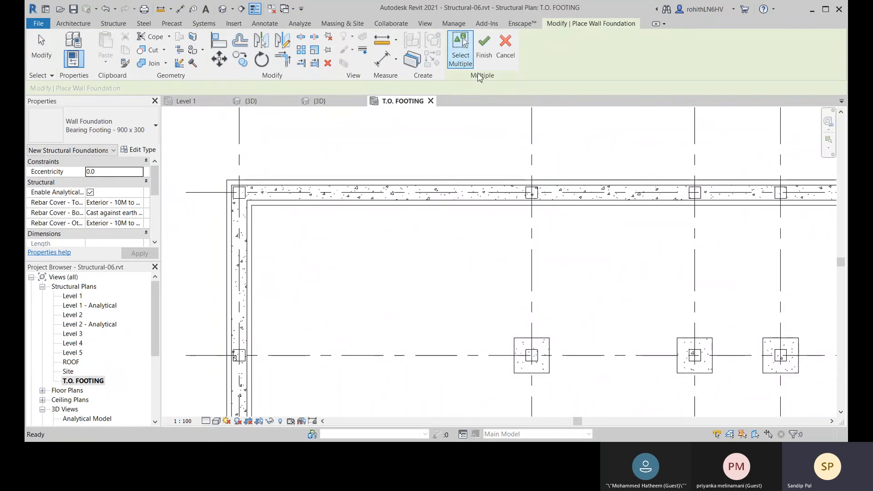
click(105, 129)
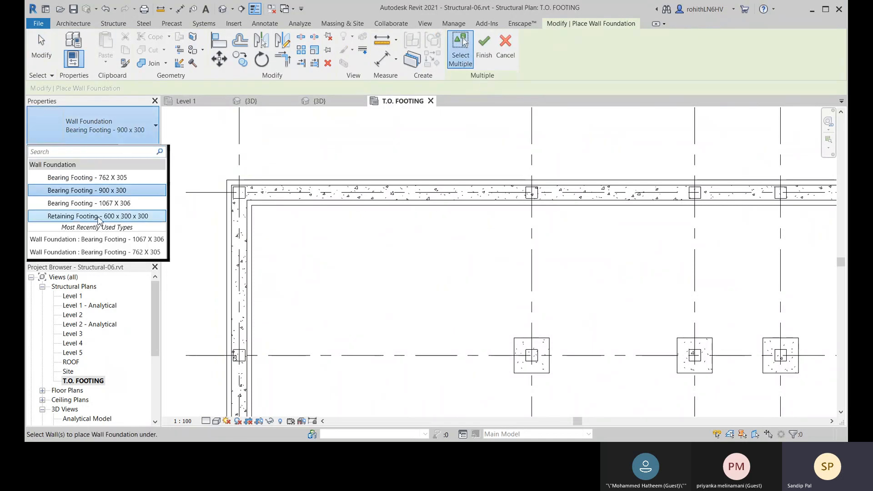
click(104, 203)
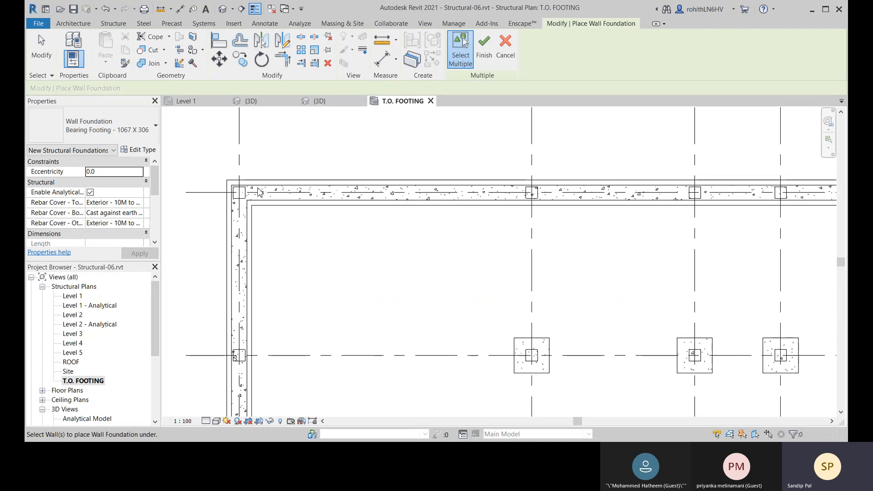
click(505, 44)
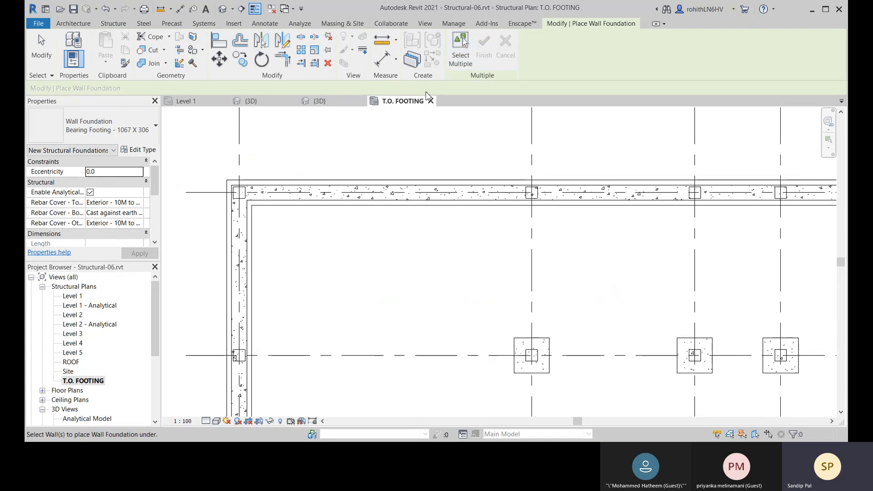
click(53, 61)
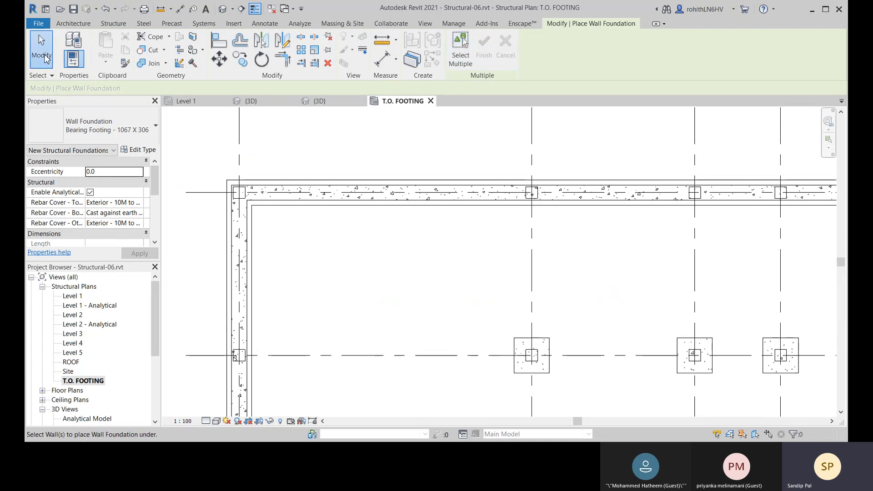
- In the Level 1 plan, try to place a Bearing Footing - 1067 X 306 wall foundation using multiple wall selection
click(182, 101)
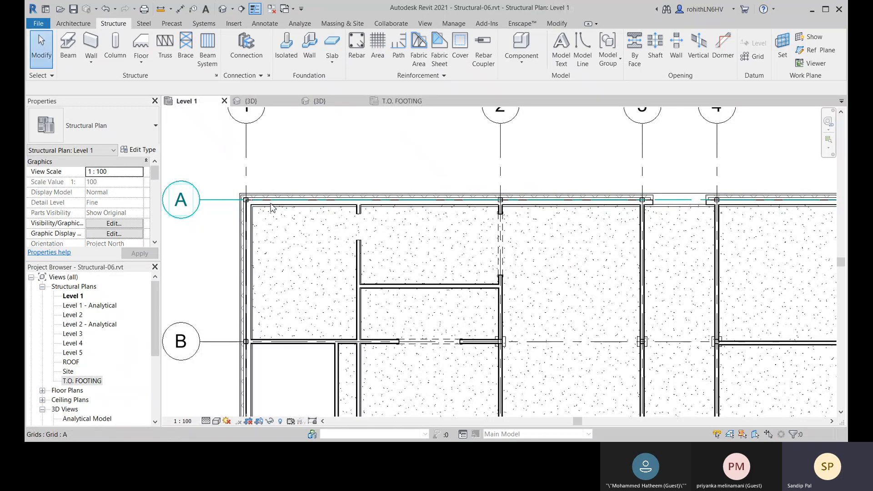
scroll(271, 208, up, 3)
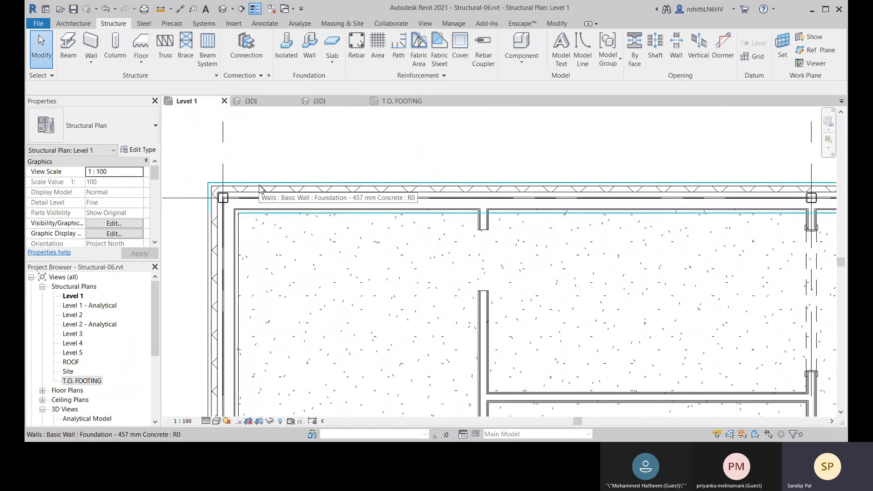
click(309, 46)
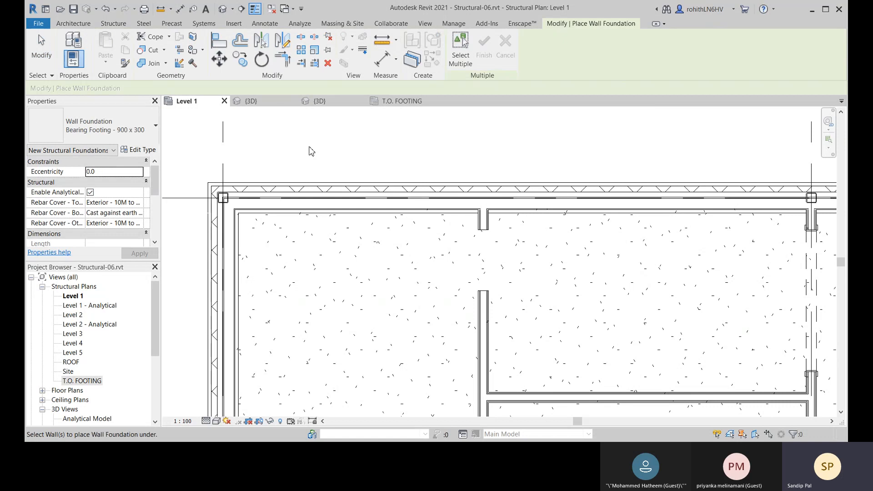
click(147, 133)
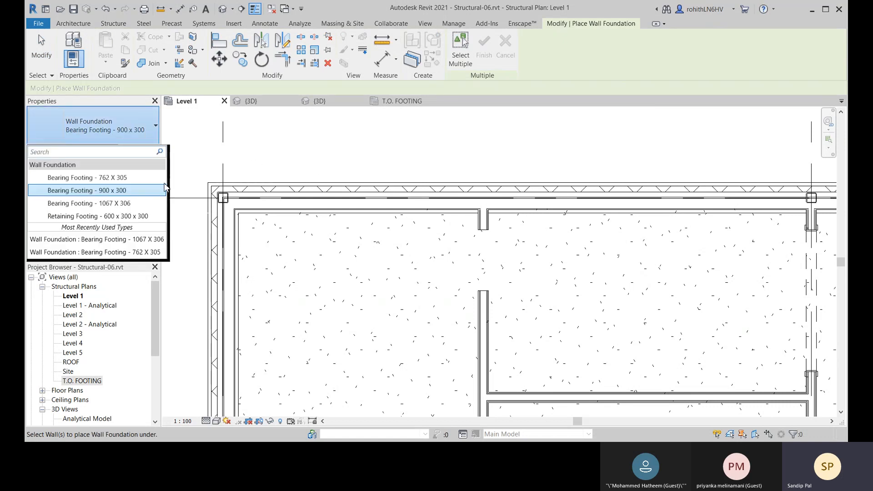
click(81, 205)
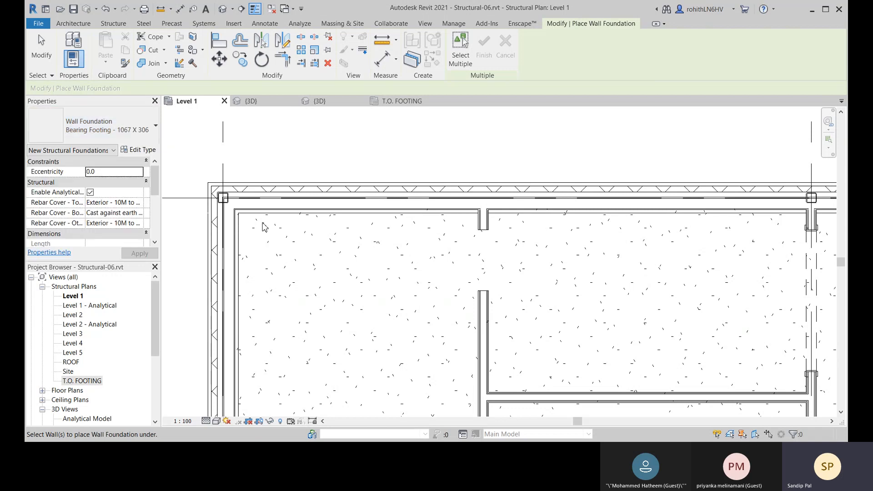
click(461, 49)
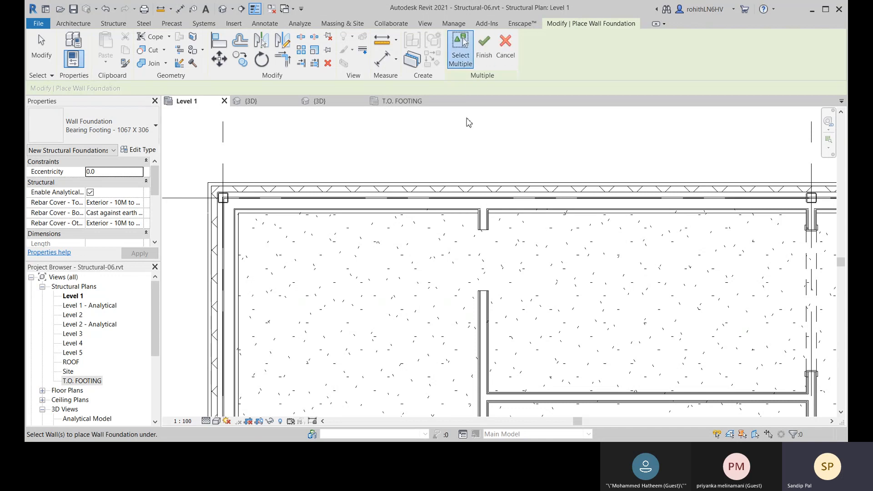
click(484, 48)
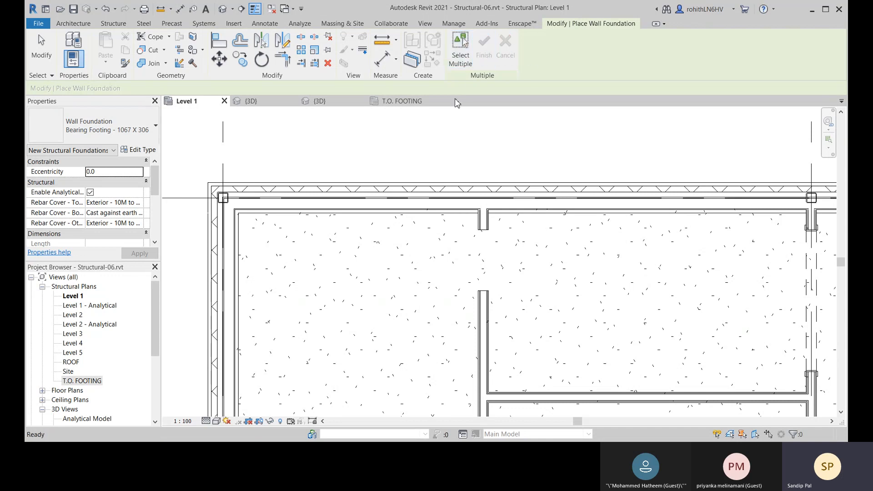
click(41, 49)
- Examine the foundation walls at the building corner in the Level 1 plan and their footings in the 3D view
middle_drag(215, 215, 264, 196)
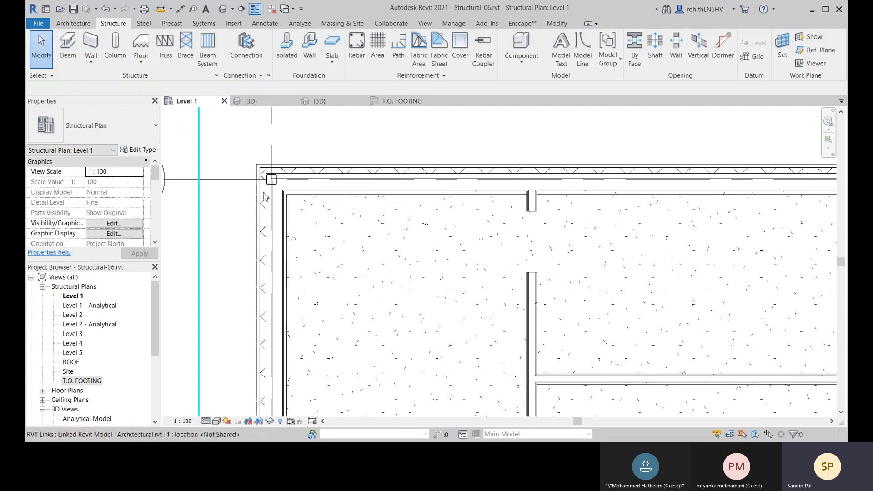
middle_drag(279, 167, 277, 173)
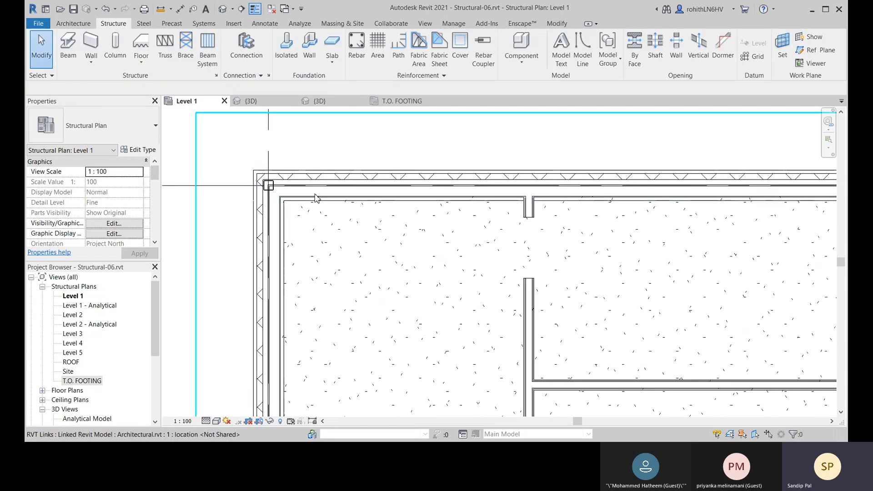
middle_drag(294, 202, 293, 201)
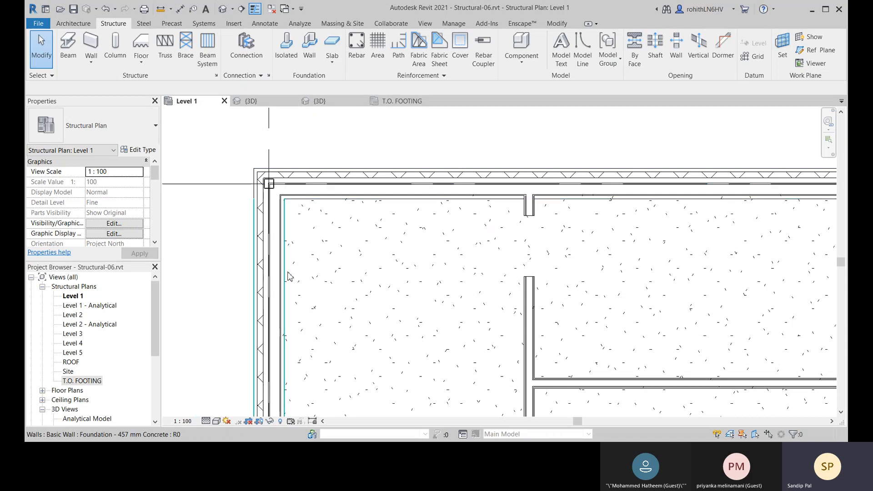
middle_drag(343, 214, 329, 213)
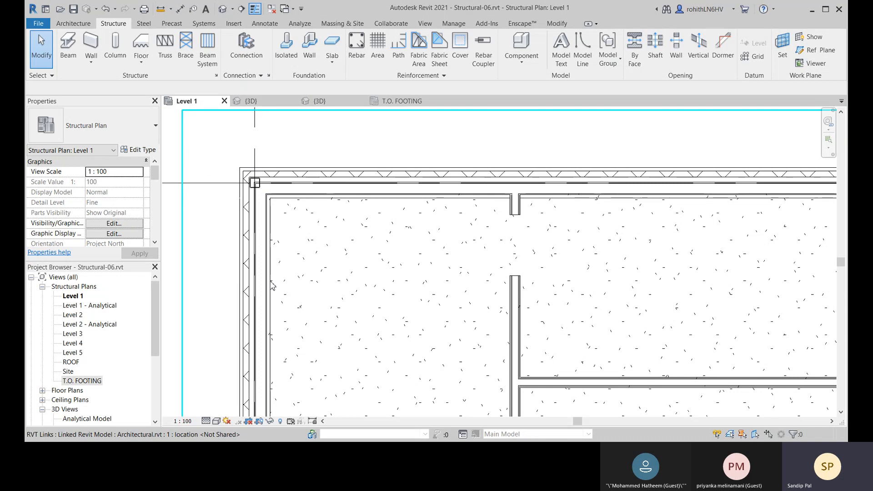
click(261, 104)
middle_drag(361, 337, 363, 322)
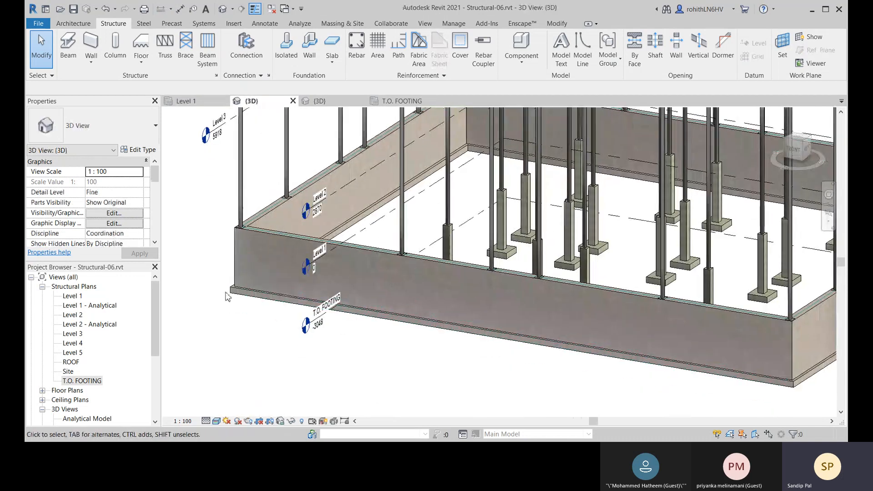
middle_drag(281, 310, 273, 307)
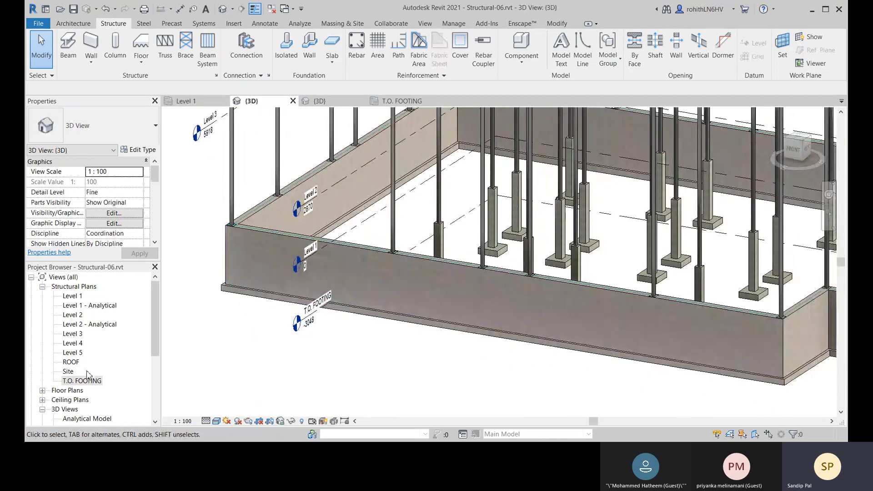
middle_drag(236, 349, 226, 347)
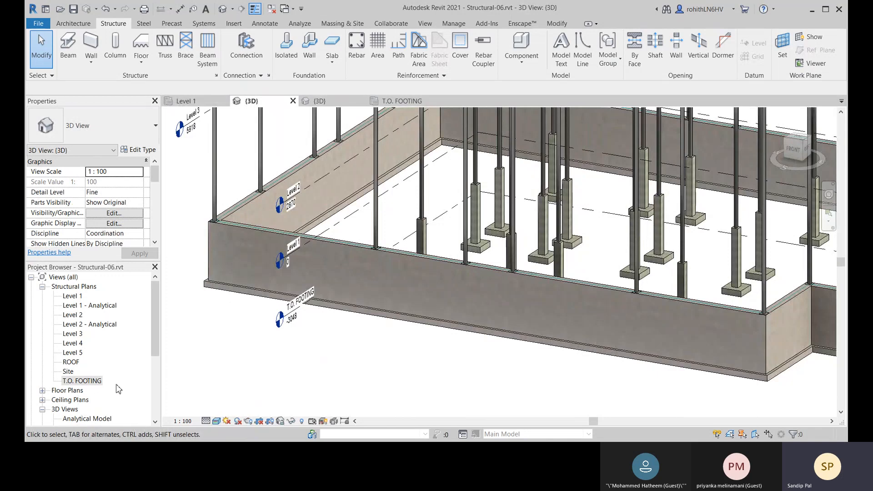
- Open the North elevation and select the foundation walls between T.O. FOOTING and Level 1 one after another to inspect them
scroll(59, 375, down, 4)
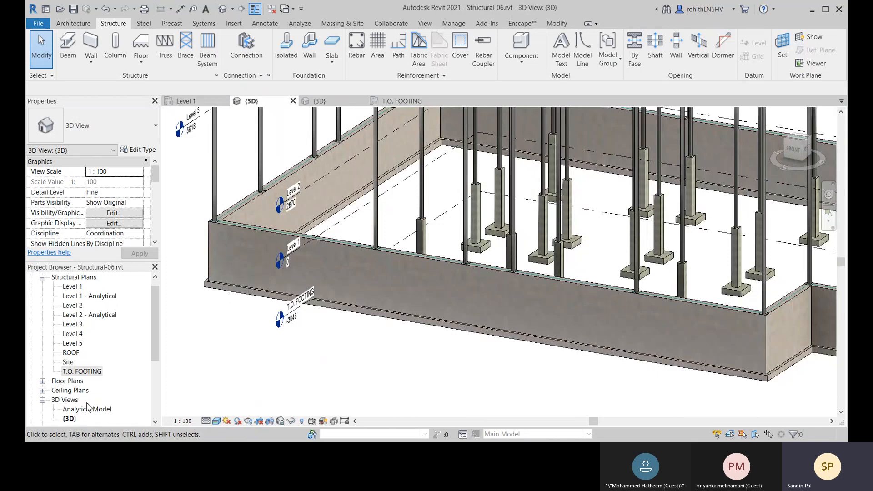
double_click(71, 353)
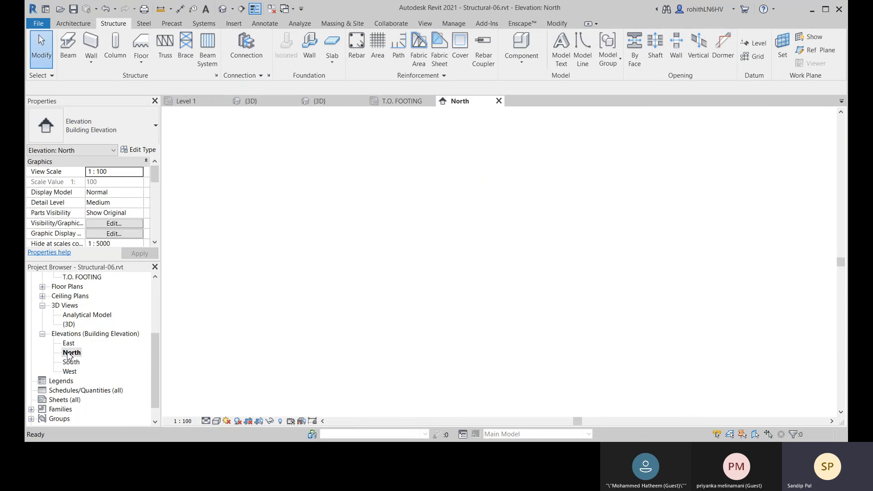
scroll(410, 353, up, 6)
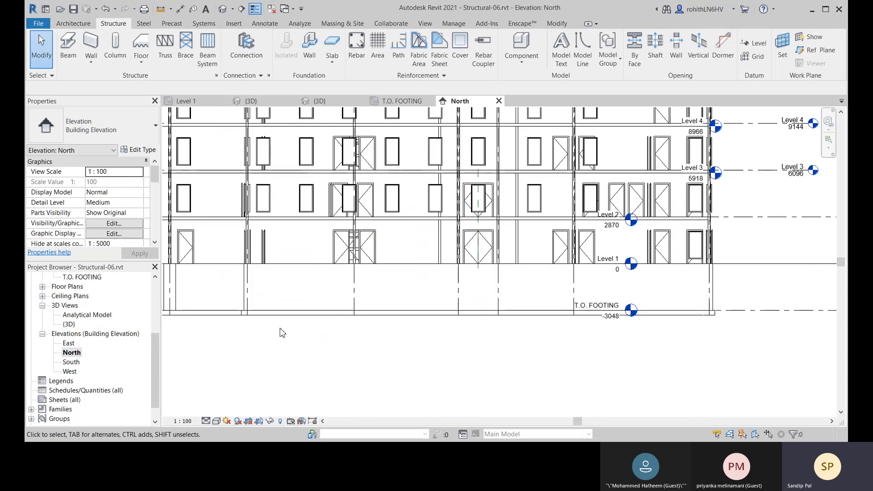
middle_drag(279, 332, 423, 318)
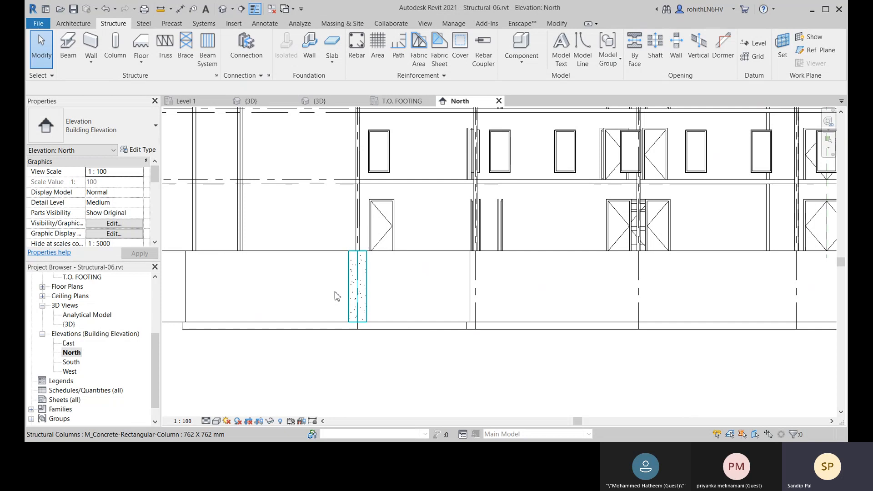
click(271, 278)
middle_drag(342, 362, 370, 362)
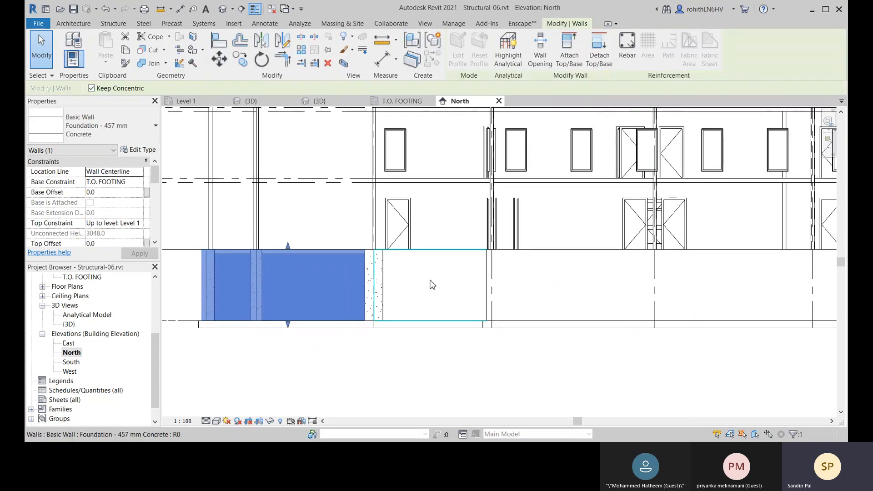
click(432, 262)
middle_drag(446, 328, 378, 343)
click(478, 286)
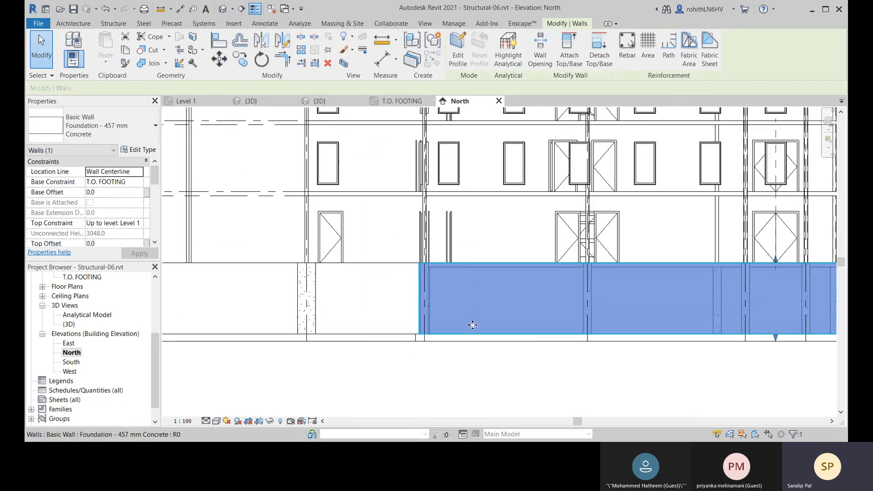
middle_drag(515, 347, 436, 336)
middle_drag(400, 367, 407, 343)
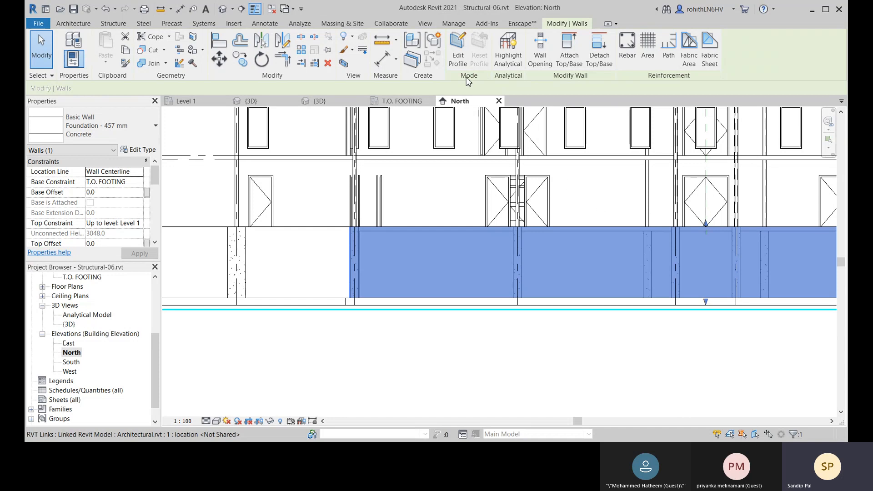
- Edit the profile of the North foundation wall and add a vertical line offset 1219 mm inward from its end edge
click(462, 54)
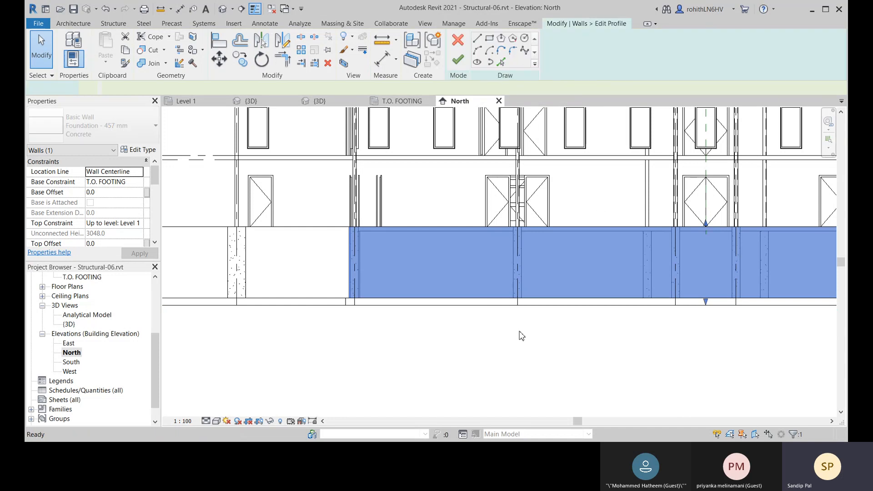
scroll(364, 291, up, 2)
mouse_move(343, 282)
middle_down()
mouse_move(300, 313)
mouse_move(264, 315)
middle_up()
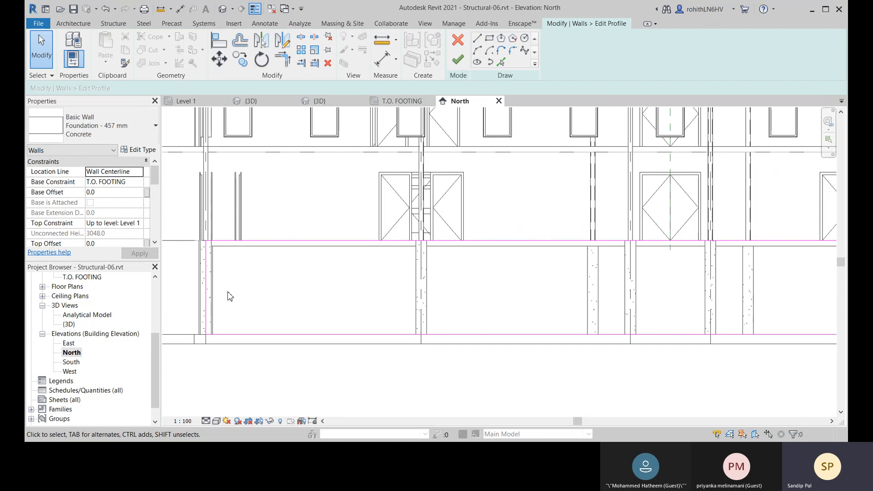
mouse_move(223, 280)
middle_down()
mouse_move(255, 312)
mouse_move(235, 287)
middle_up()
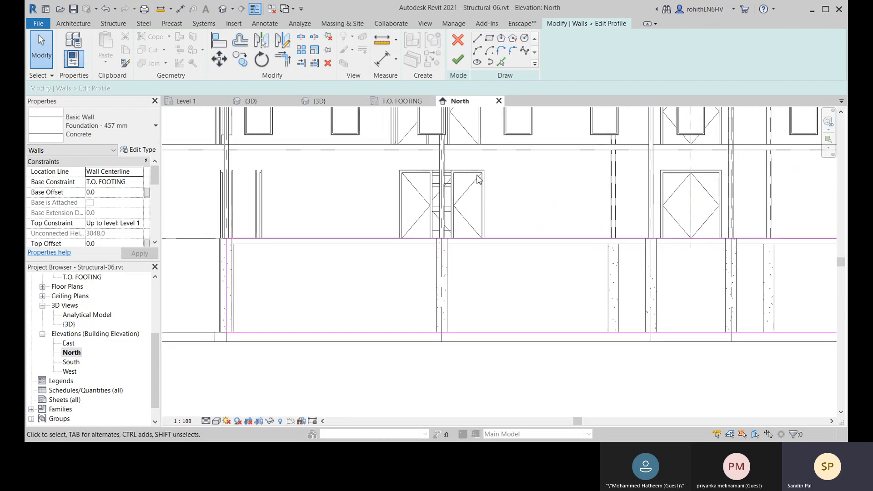
click(501, 63)
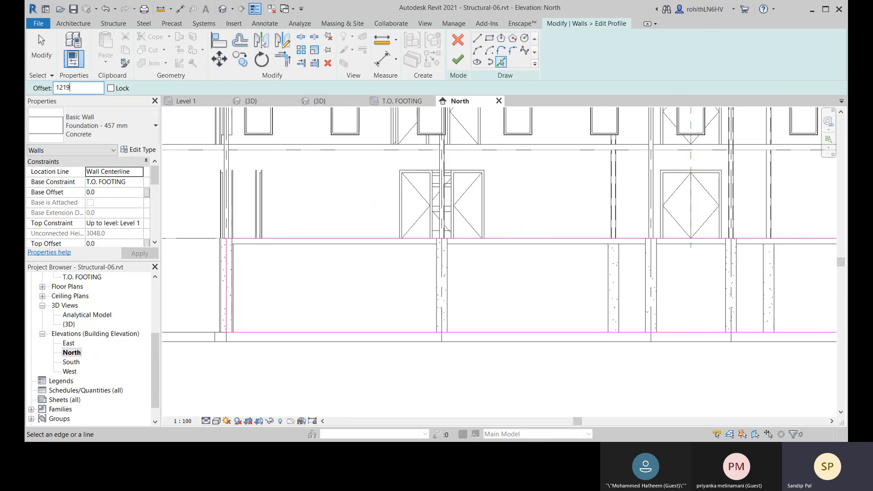
click(227, 284)
- Add a horizontal profile line offset 305 mm below the underside of the wall's bearing footing
scroll(289, 318, up, 3)
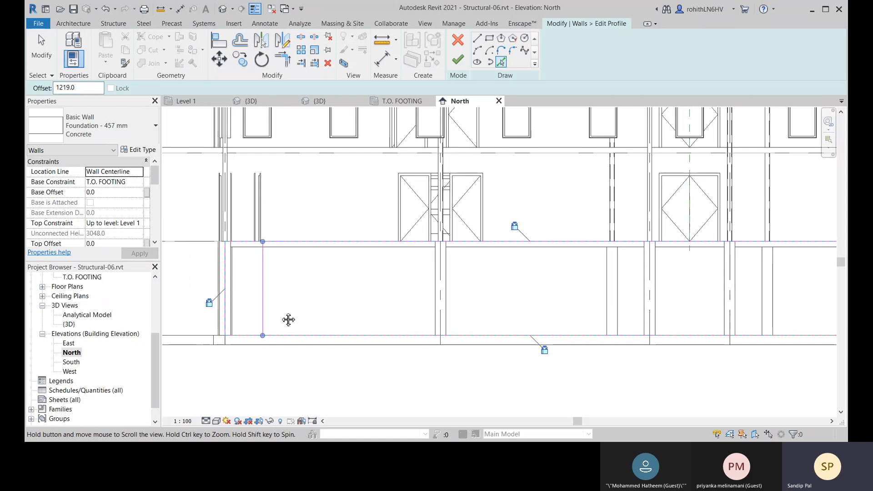
middle_drag(254, 357, 303, 352)
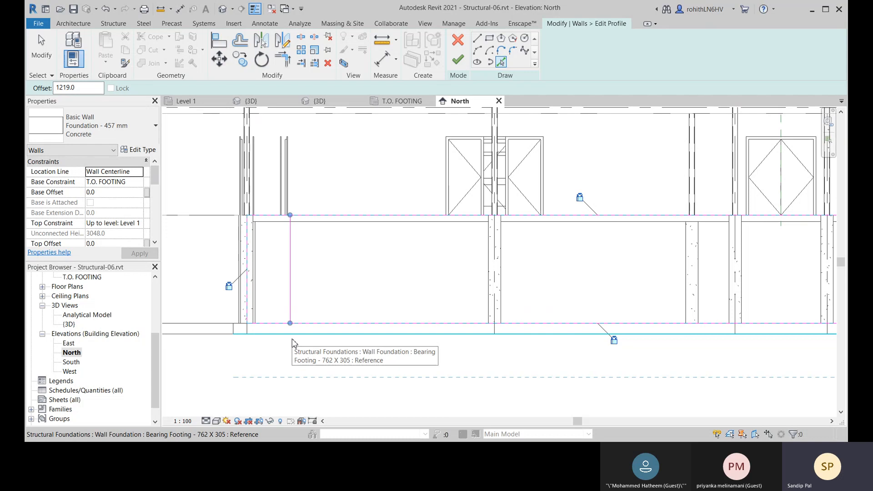
middle_drag(286, 341, 293, 336)
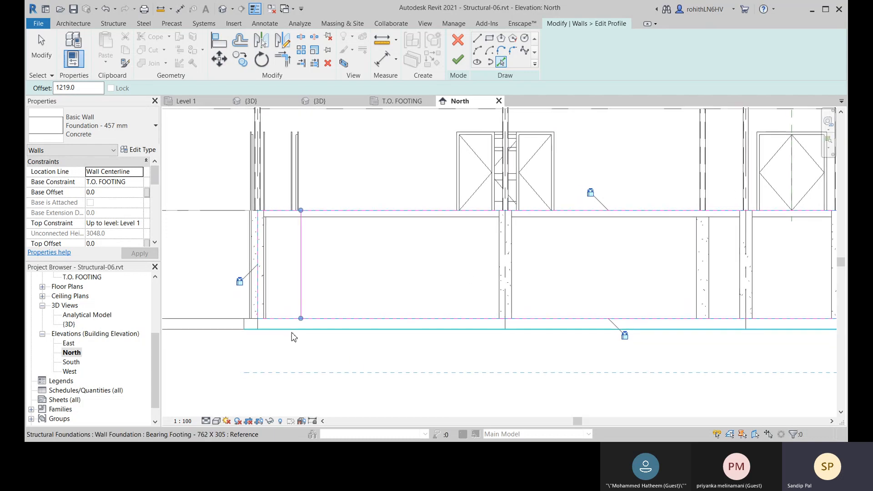
scroll(293, 337, up, 2)
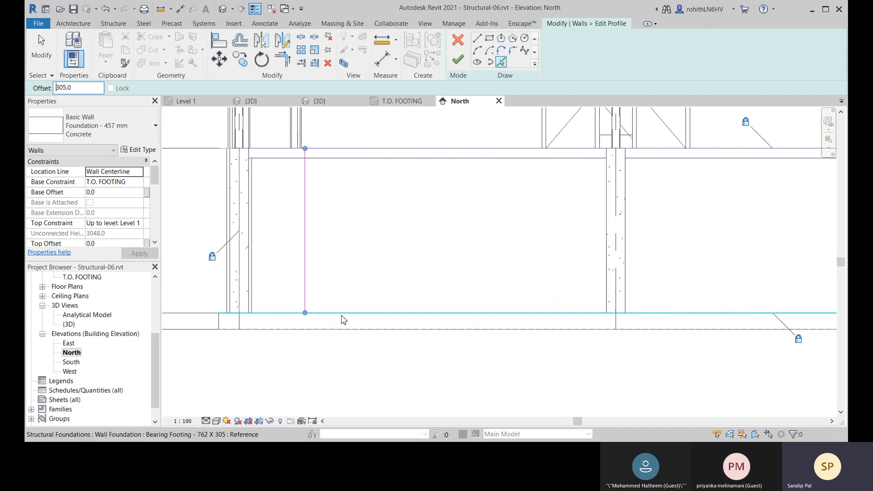
scroll(343, 322, down, 1)
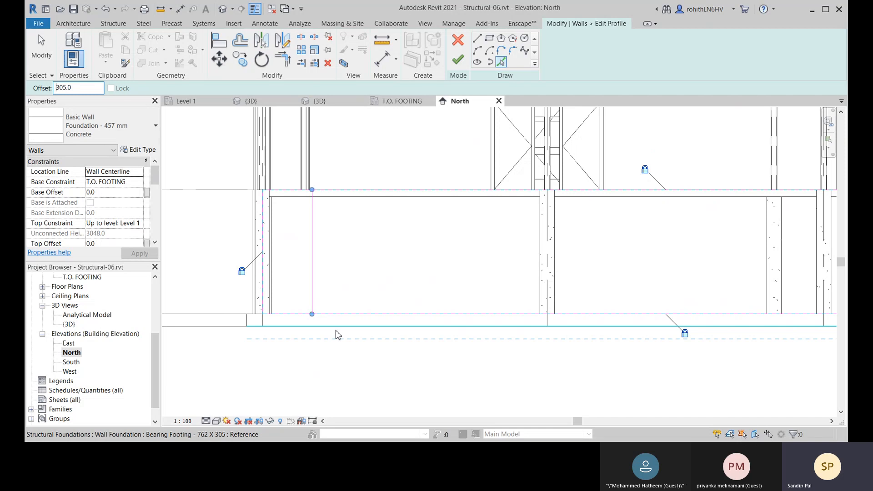
click(338, 335)
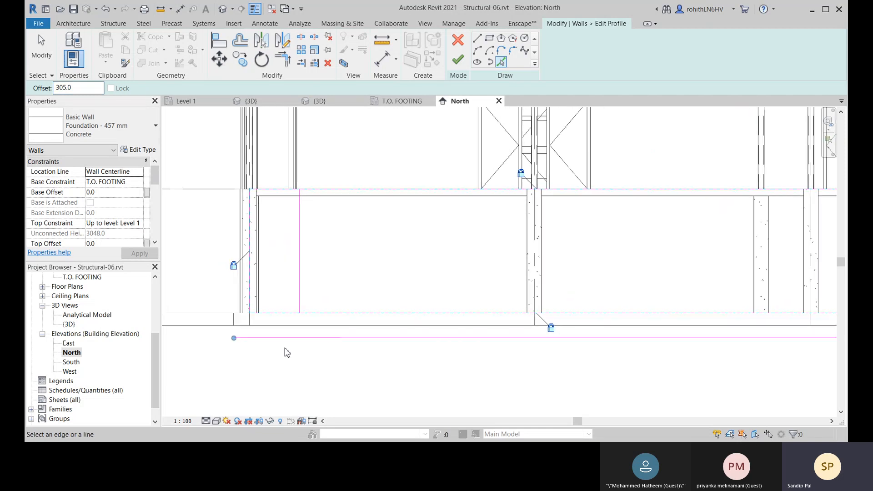
mouse_move(317, 345)
middle_down()
mouse_move(309, 349)
mouse_move(354, 366)
middle_up()
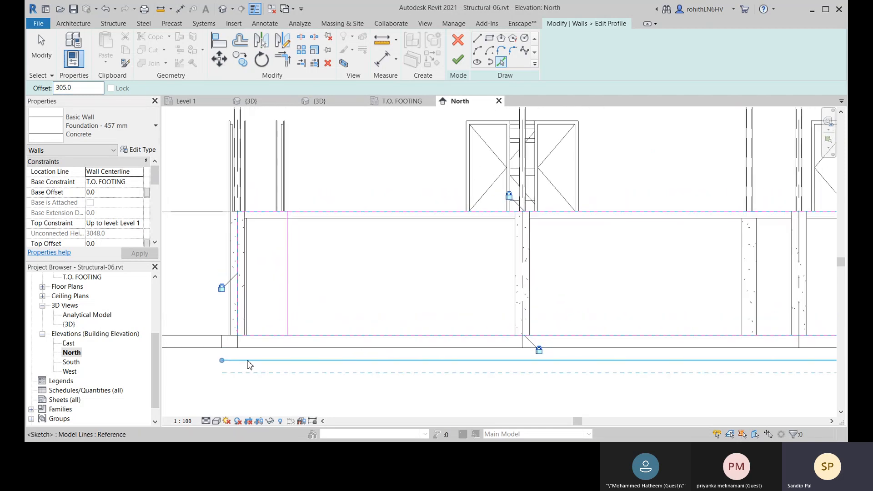
scroll(333, 322, down, 2)
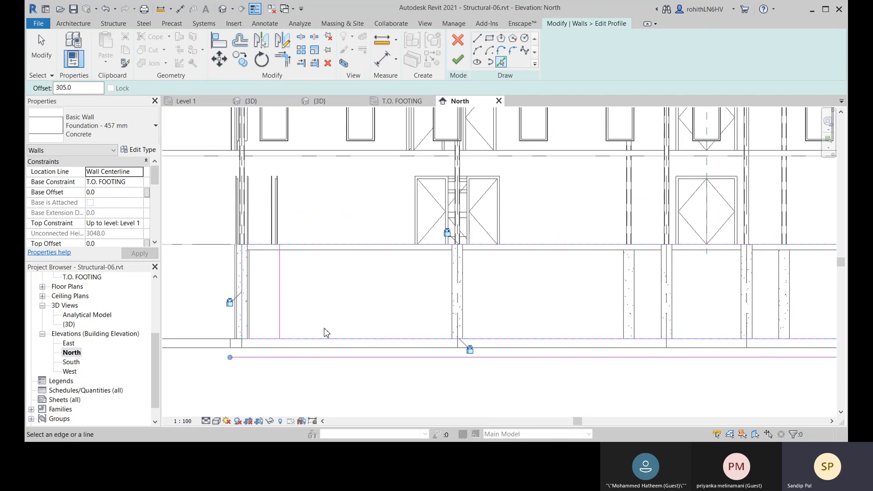
scroll(313, 353, up, 2)
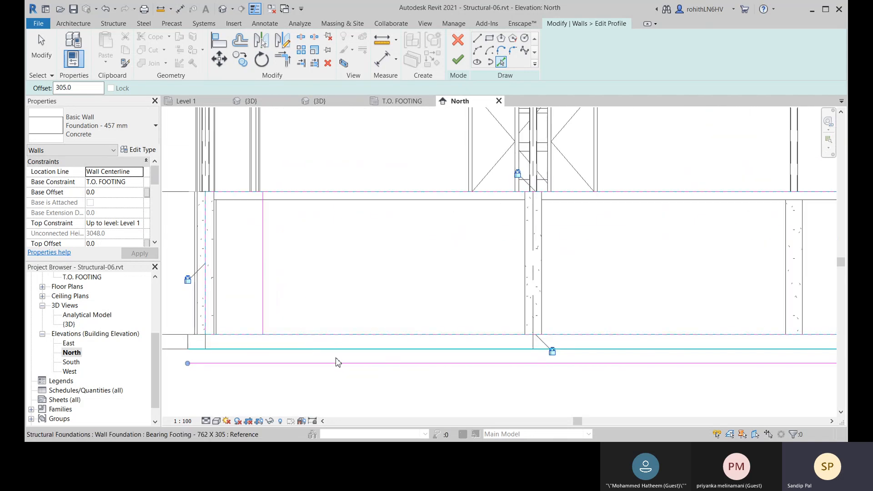
middle_drag(296, 322, 302, 318)
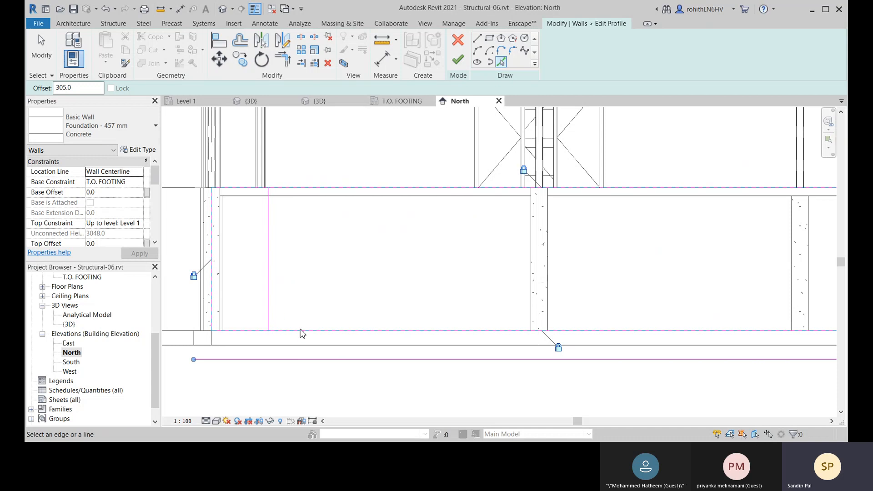
right_click(294, 267)
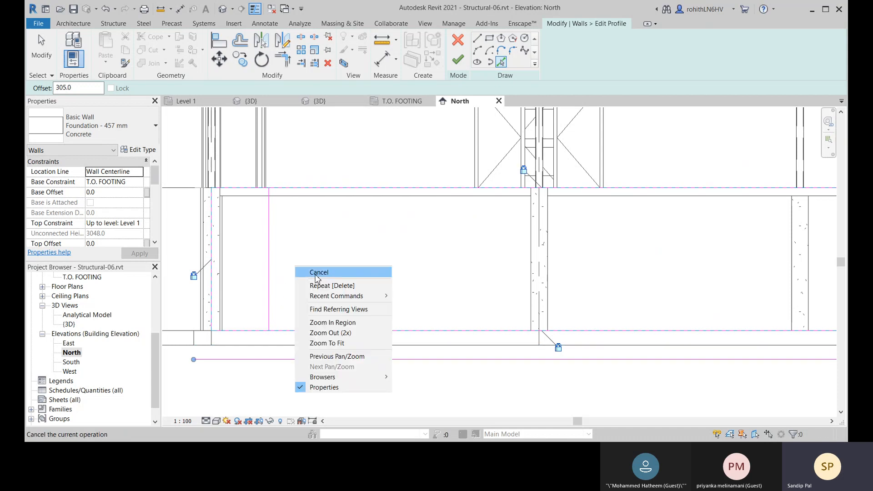
click(314, 275)
- Extend the offset vertical line to the lower horizontal line and trim both so only the step below T.O. FOOTING remains
middle_drag(295, 313, 306, 288)
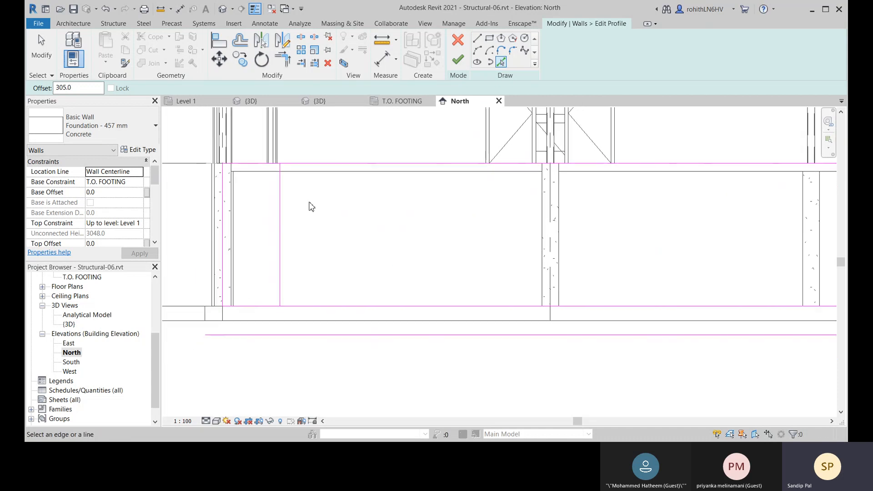
middle_drag(309, 202, 316, 233)
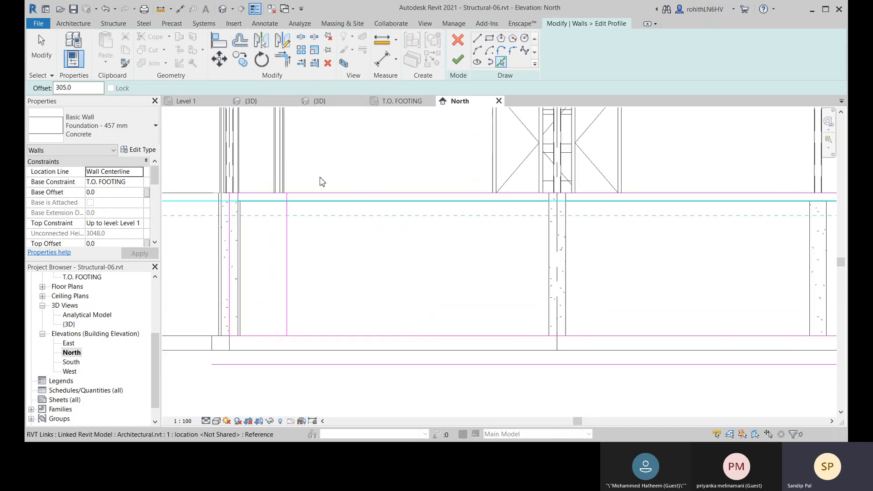
click(301, 63)
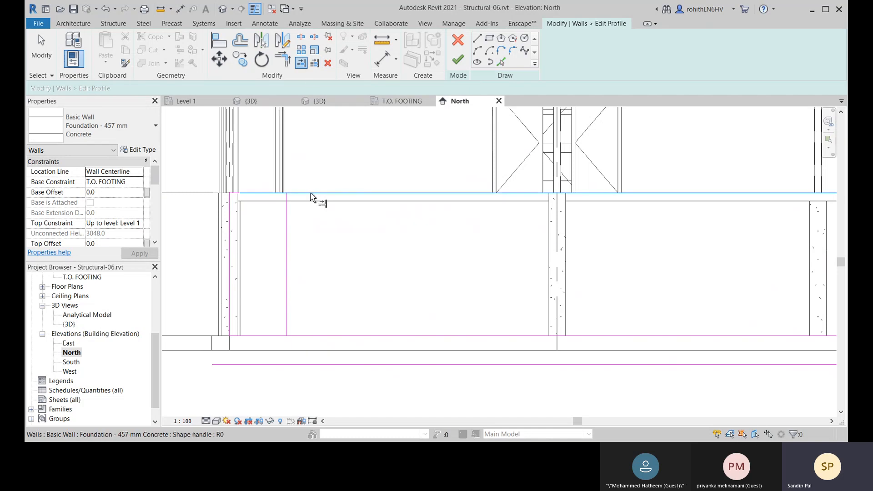
middle_drag(328, 287, 332, 274)
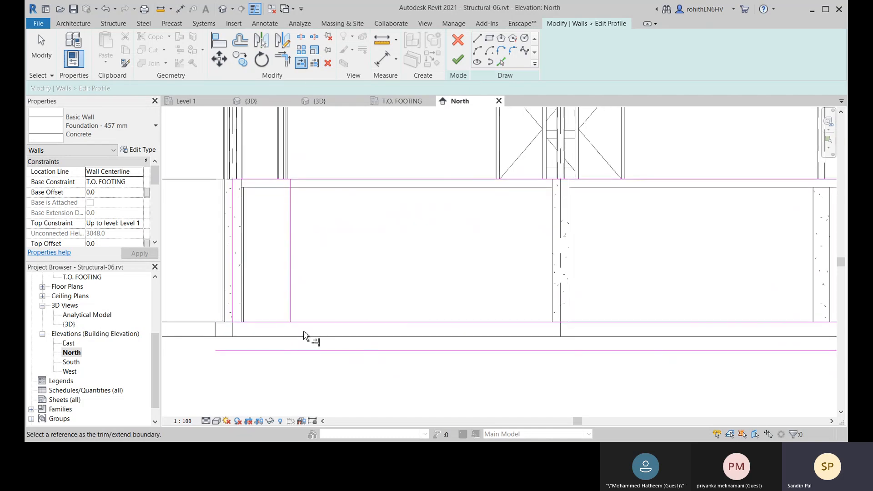
click(310, 357)
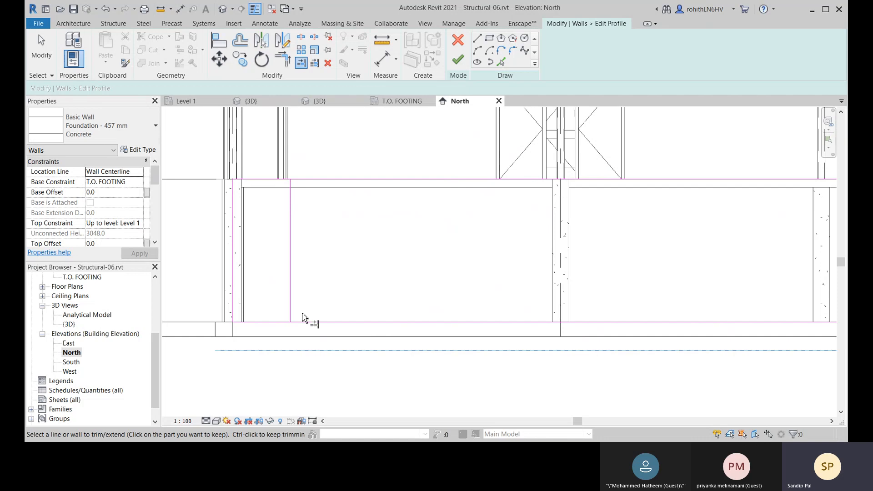
click(292, 315)
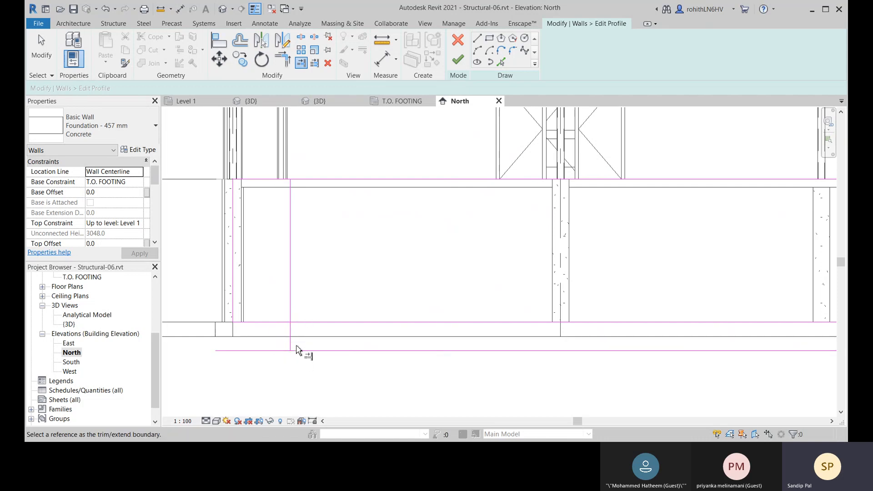
click(326, 352)
middle_drag(302, 343, 270, 328)
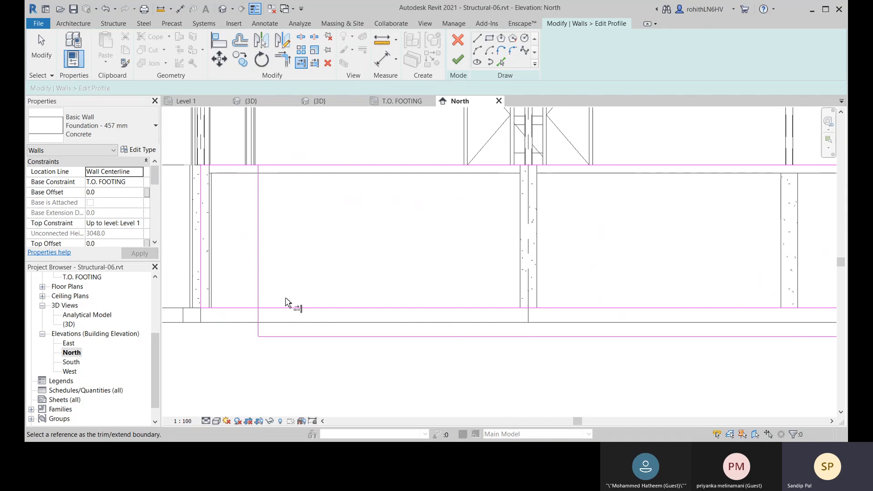
click(258, 322)
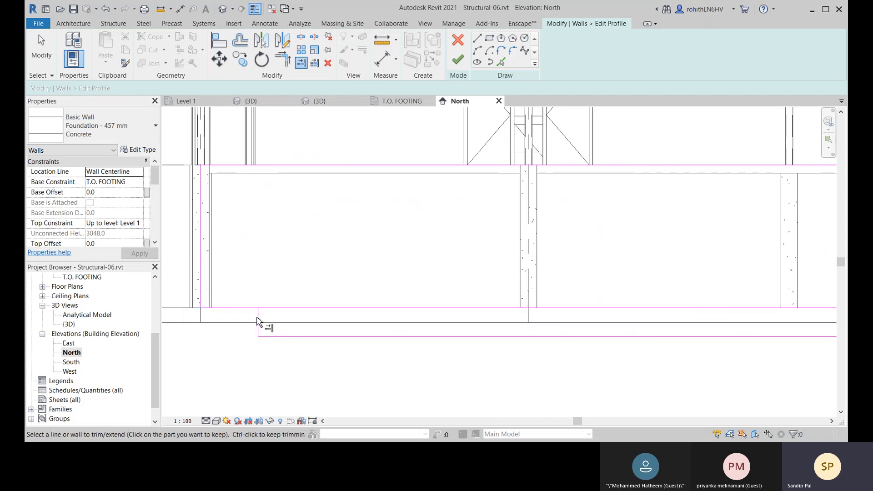
scroll(257, 323, up, 2)
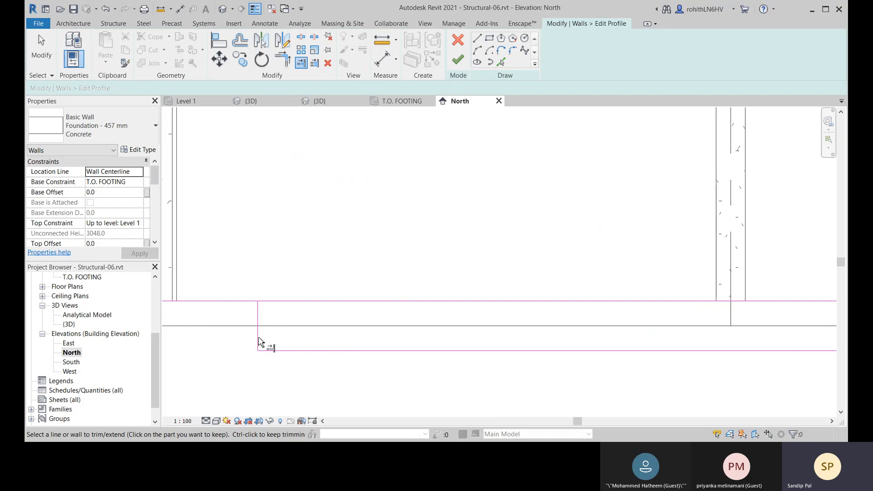
key(Escape)
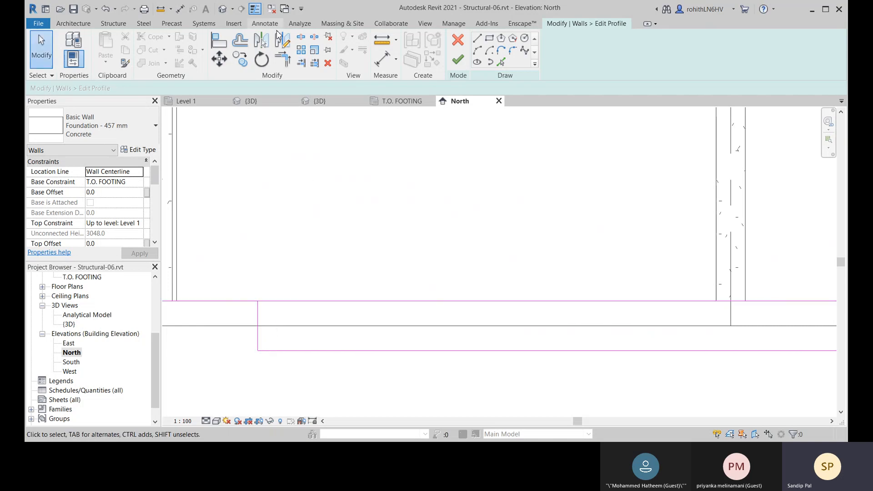
- Trim the original base line to the step's vertical line and join the lower line to the wall's far edge as corners
click(283, 65)
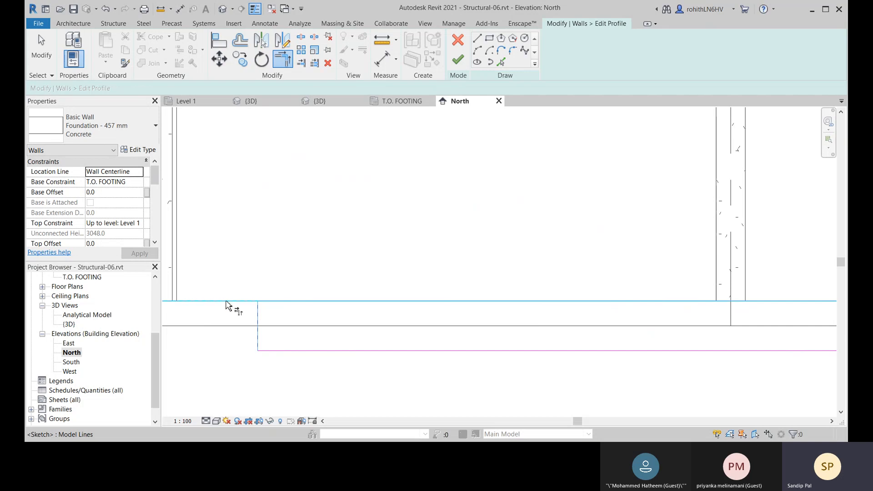
scroll(308, 328, down, 5)
middle_drag(282, 296, 280, 325)
scroll(391, 316, down, 1)
middle_drag(388, 315, 306, 315)
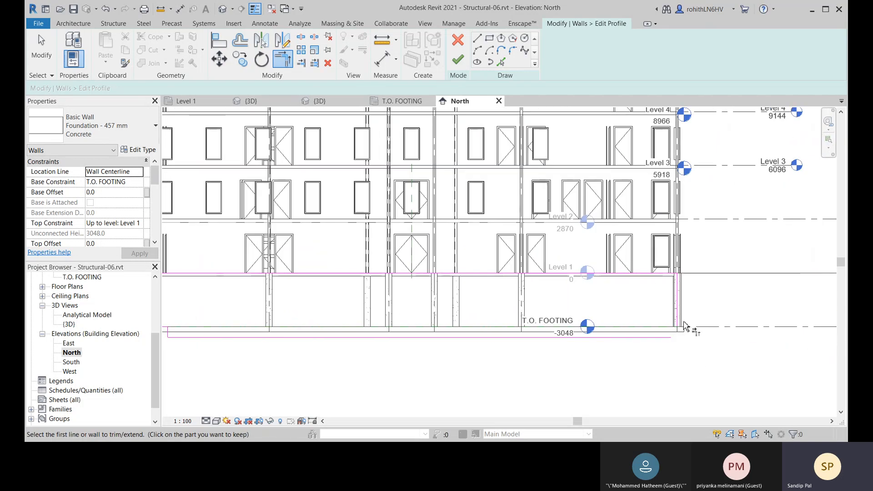
scroll(682, 326, up, 6)
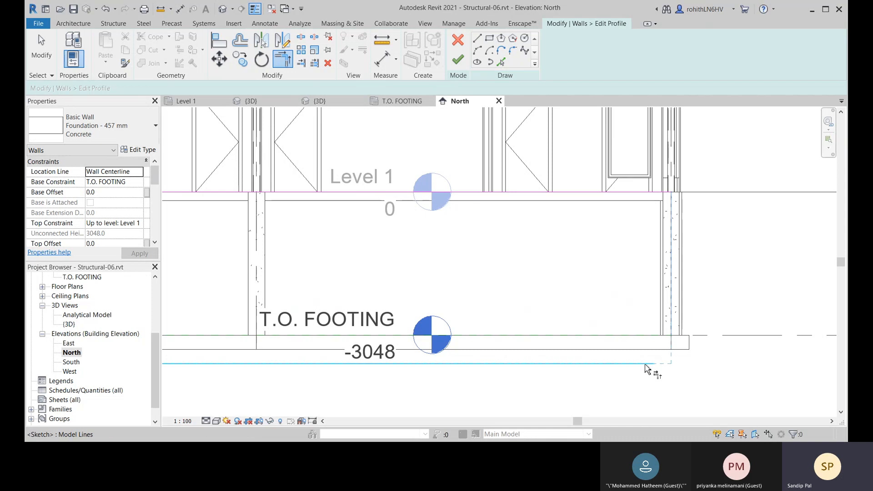
scroll(648, 370, down, 5)
scroll(523, 383, up, 1)
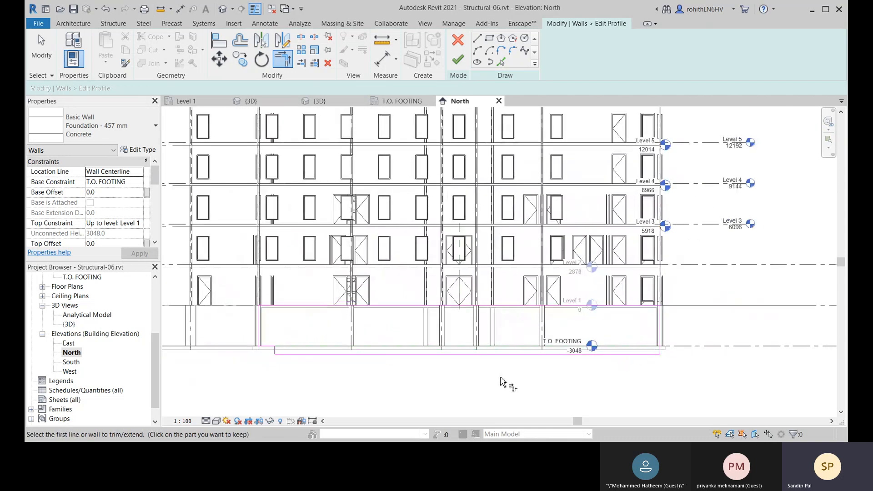
- Finish the stepped wall profile and check the bearing footing along the step in the North elevation
scroll(403, 347, up, 5)
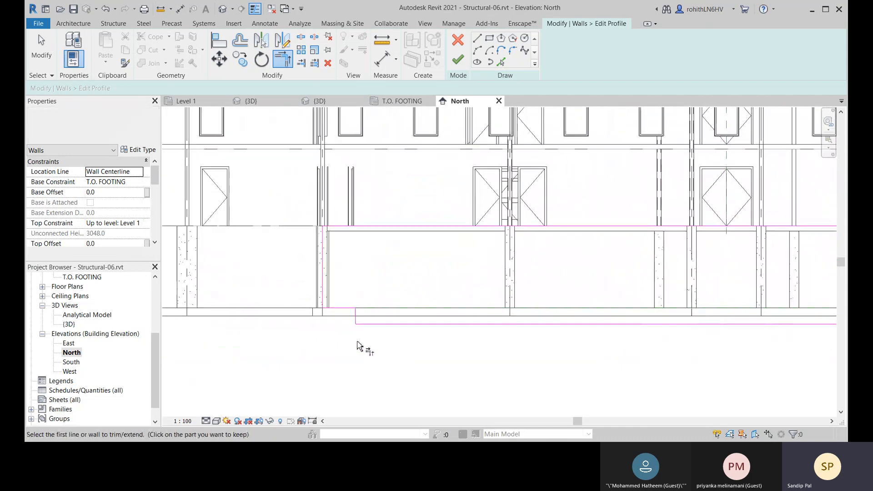
scroll(357, 346, up, 2)
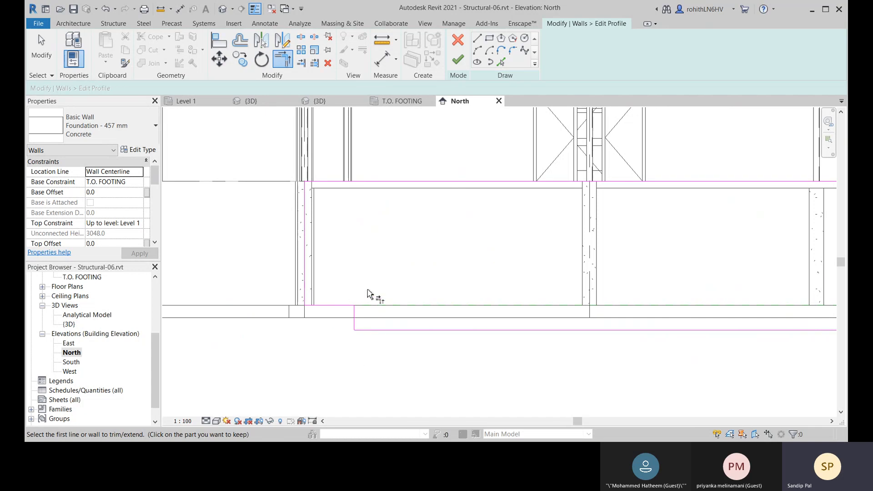
middle_drag(368, 289, 366, 324)
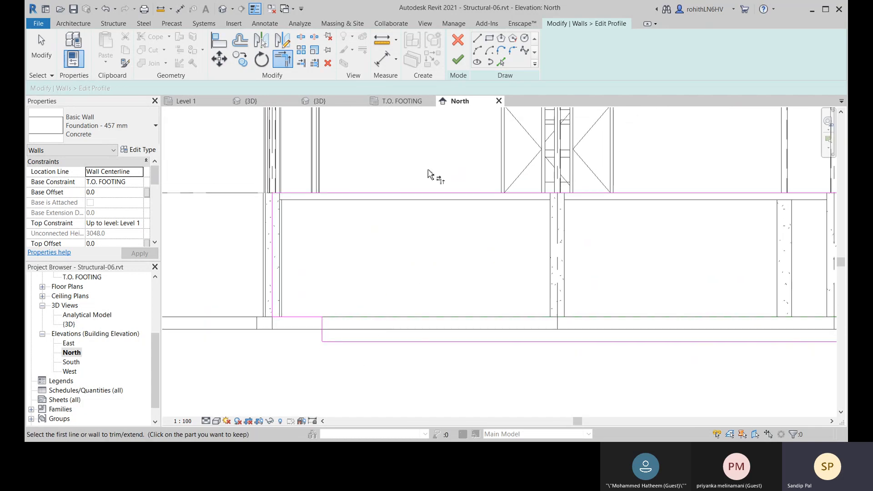
click(457, 64)
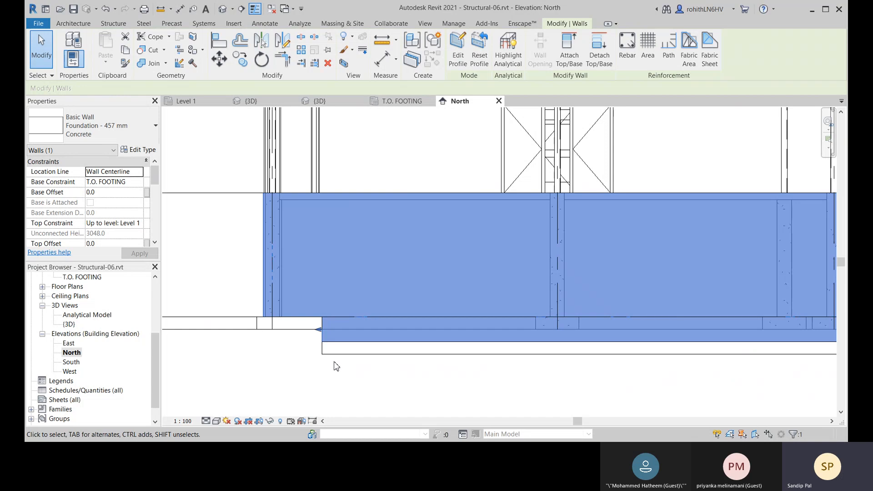
scroll(322, 326, up, 2)
scroll(320, 323, up, 2)
click(312, 336)
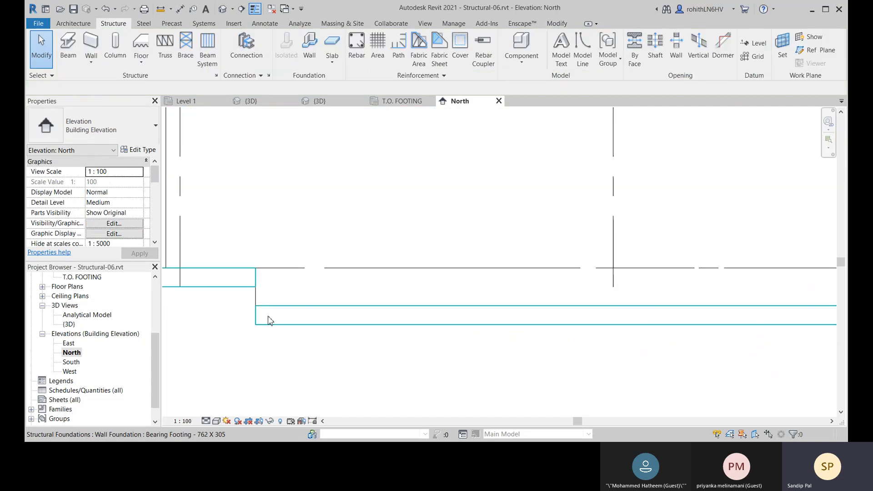
scroll(285, 310, down, 3)
scroll(289, 312, down, 4)
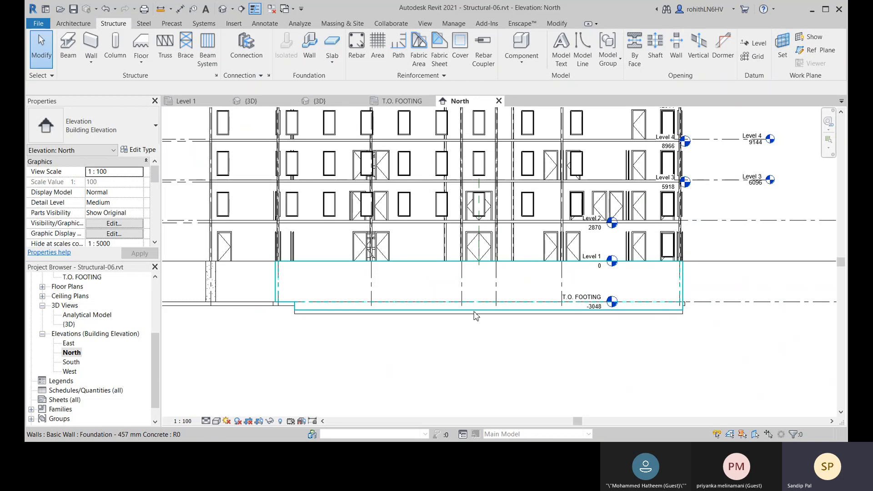
- Examine the step in the north foundation wall and its bearing footing in the 3D view
middle_drag(237, 322, 287, 315)
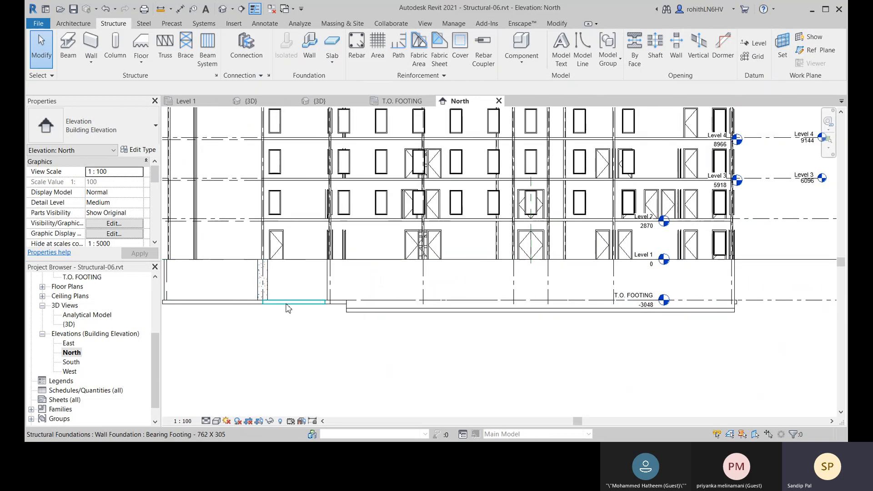
click(251, 101)
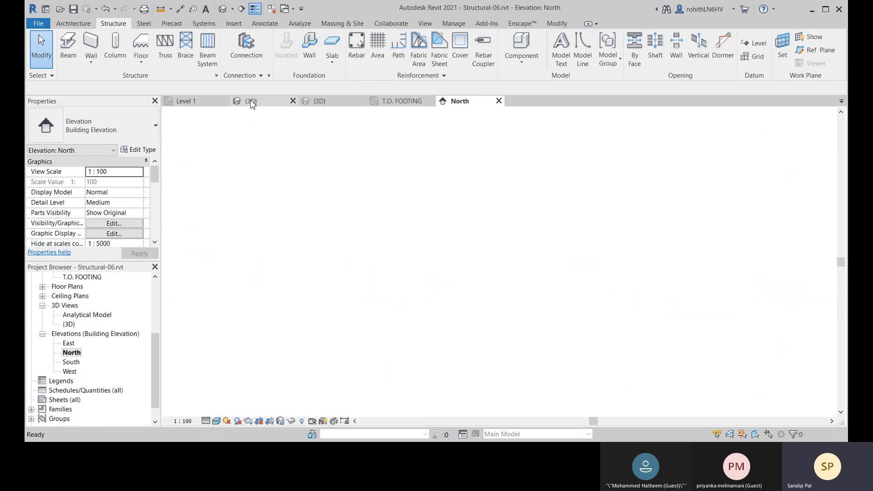
scroll(436, 299, down, 4)
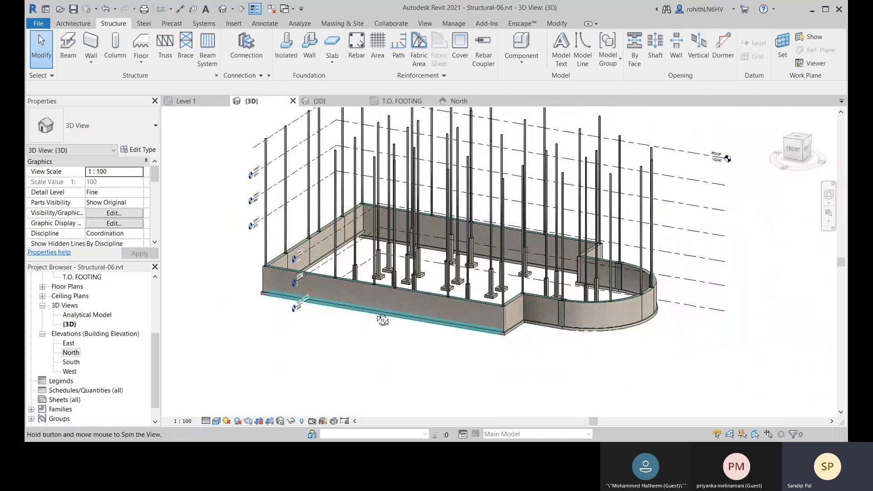
shift+middle_drag(383, 320, 325, 348)
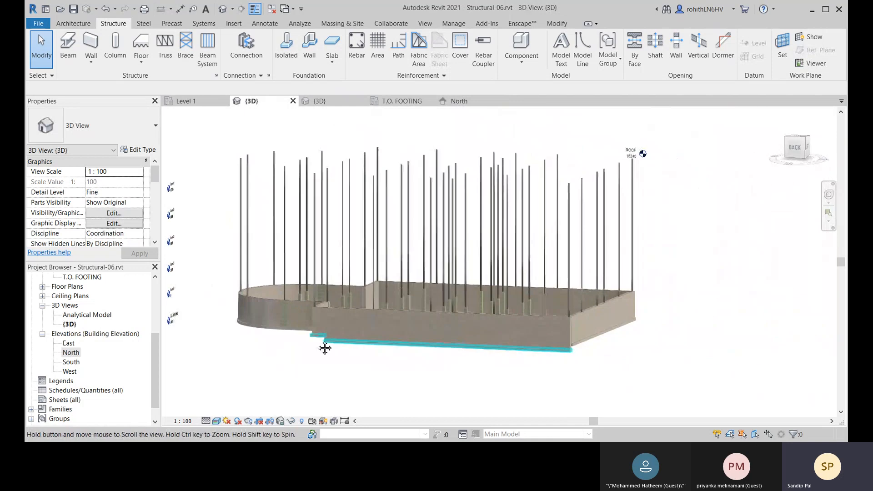
scroll(324, 348, up, 6)
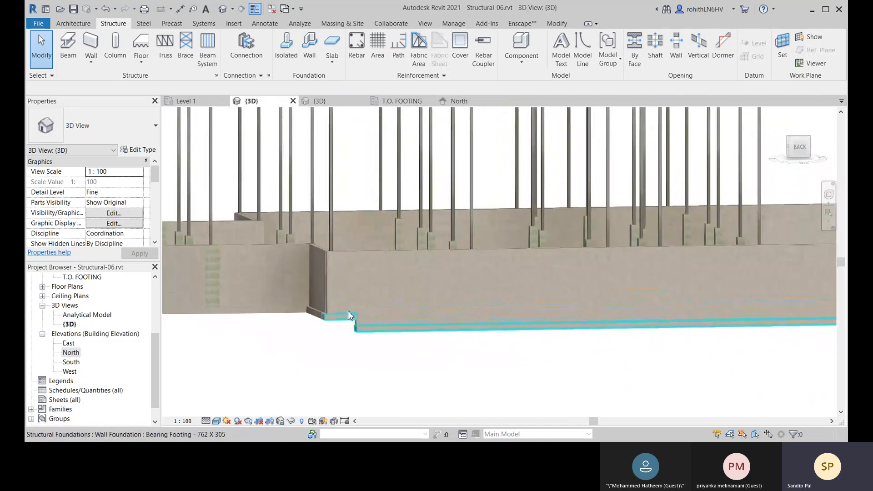
scroll(348, 314, up, 3)
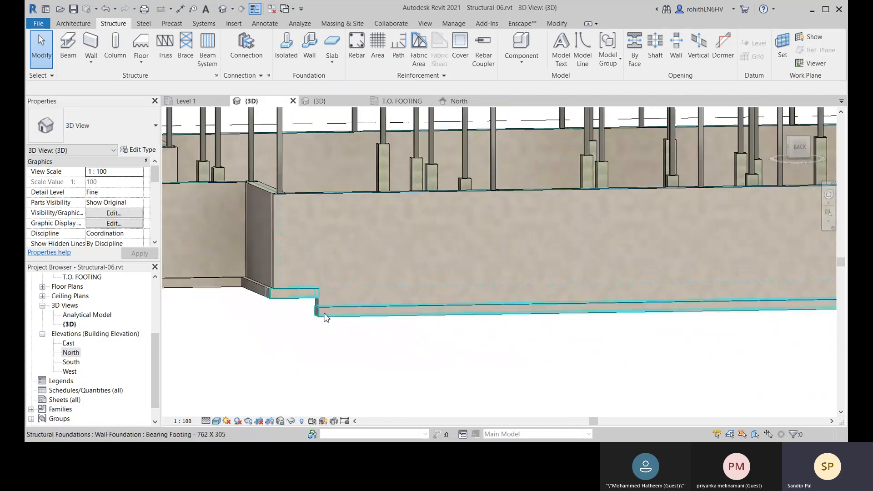
scroll(328, 297, up, 5)
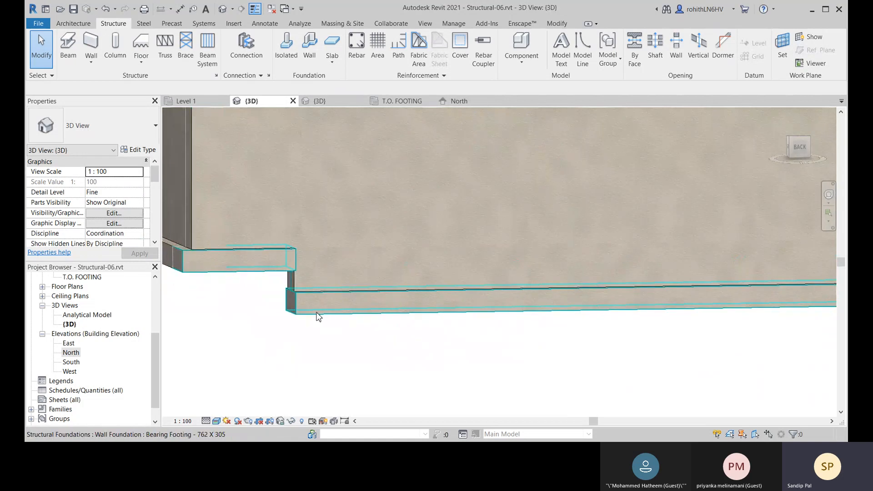
scroll(336, 317, down, 5)
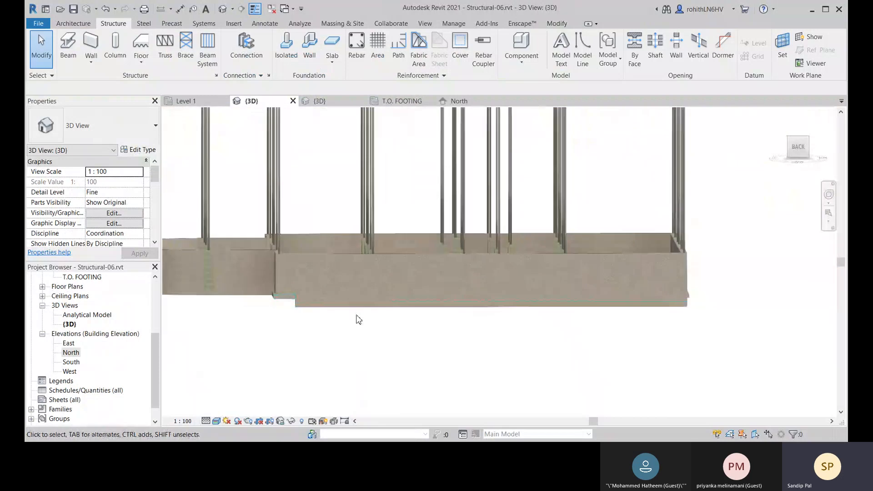
- Inspect the bearing footings around the remaining foundation walls and the isolated column footings from several sides in 3D
shift+middle_drag(563, 308, 317, 325)
scroll(317, 325, up, 2)
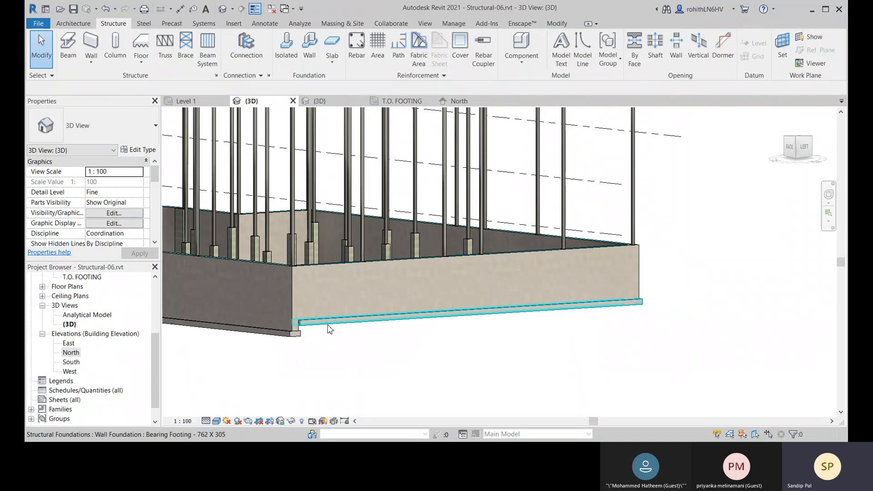
middle_drag(332, 343, 480, 345)
middle_drag(384, 340, 442, 355)
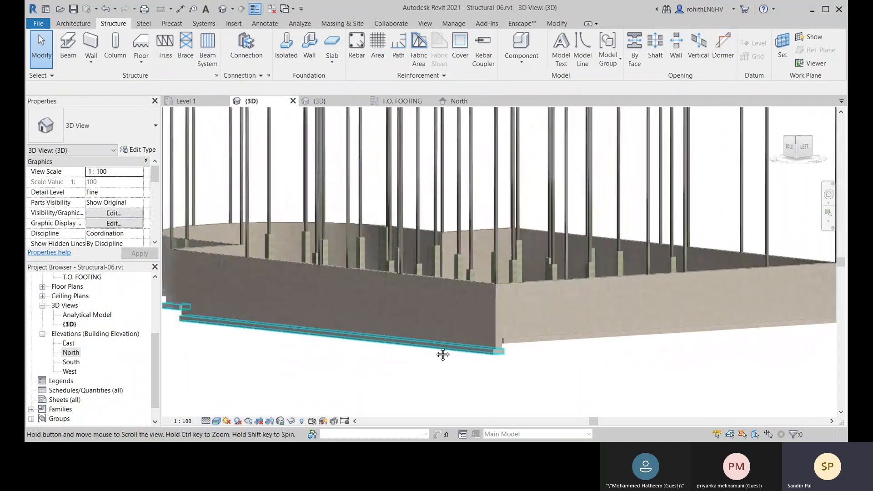
middle_drag(213, 333, 283, 337)
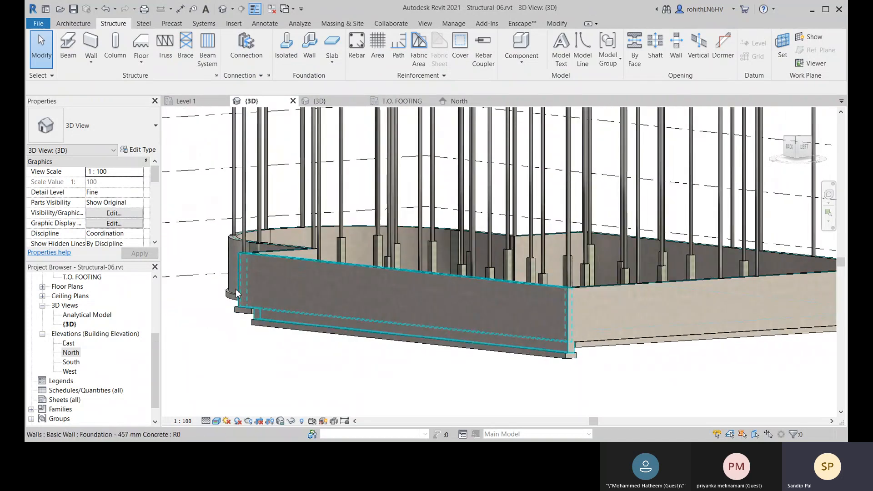
shift+middle_drag(235, 293, 573, 369)
middle_drag(417, 335, 266, 313)
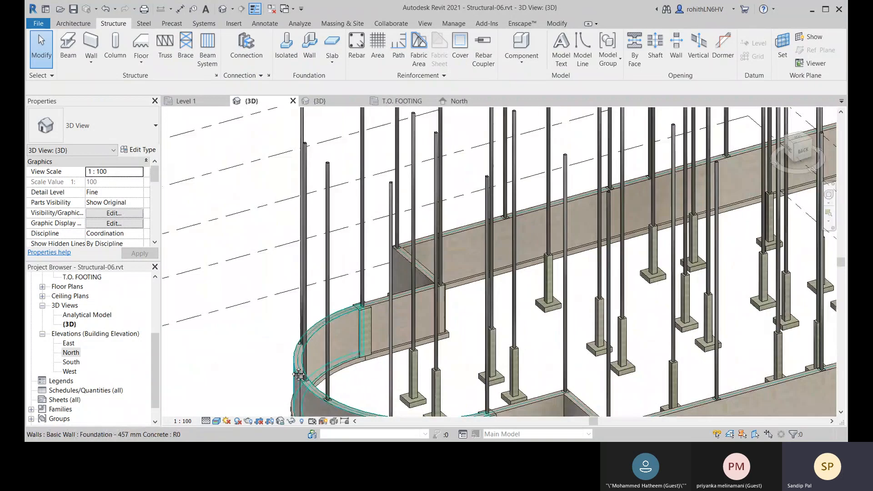
scroll(404, 350, down, 1)
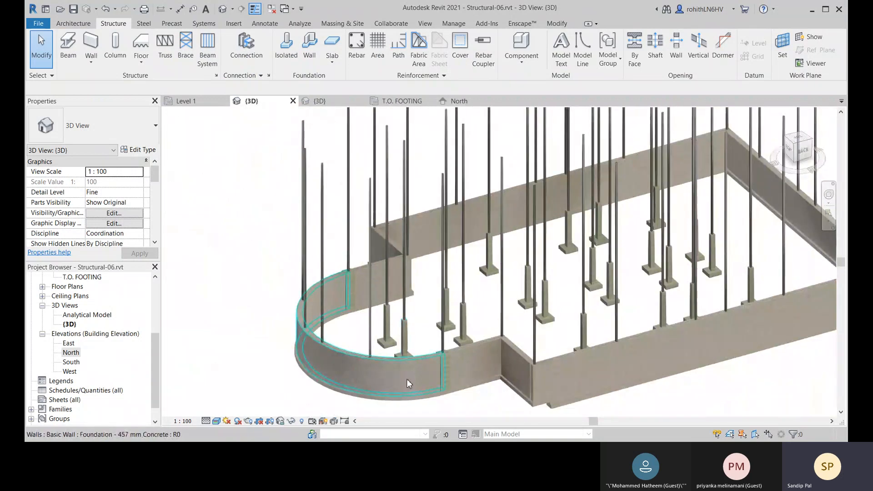
middle_drag(408, 381, 332, 299)
middle_drag(474, 328, 392, 330)
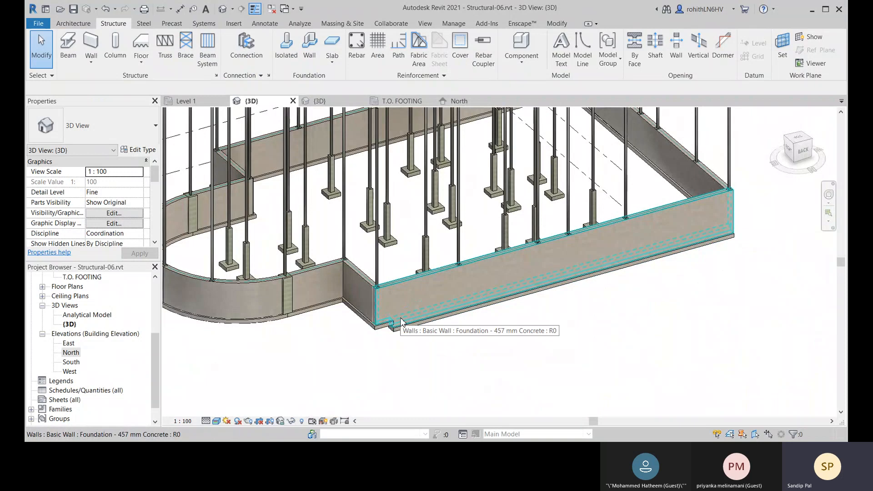
middle_drag(420, 328, 415, 336)
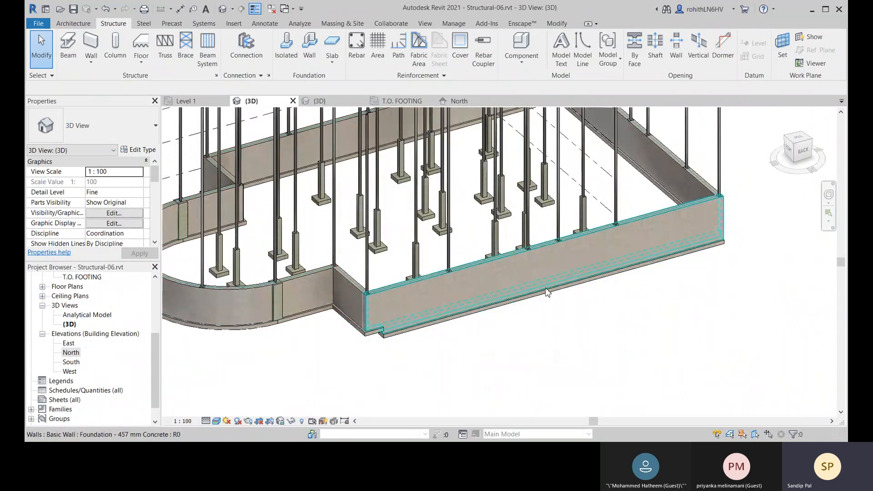
- Undo the stepped profile edit of the north foundation wall
key(ctrl+z)
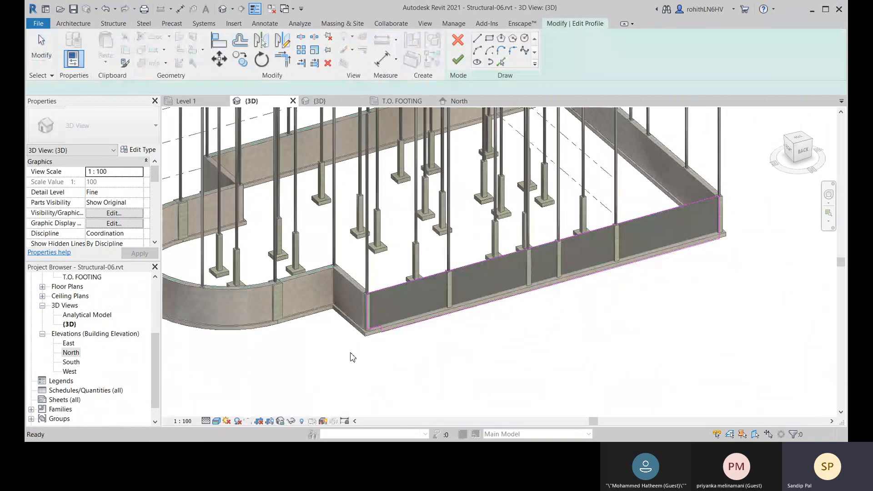
key(ctrl+z)
key(ctrl+z)
key(ctrl+z)
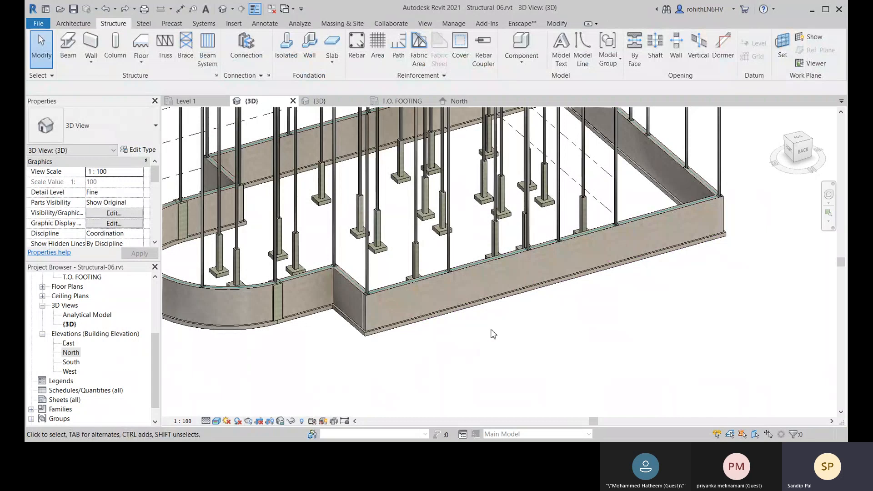
middle_drag(525, 308, 527, 350)
middle_drag(498, 284, 516, 264)
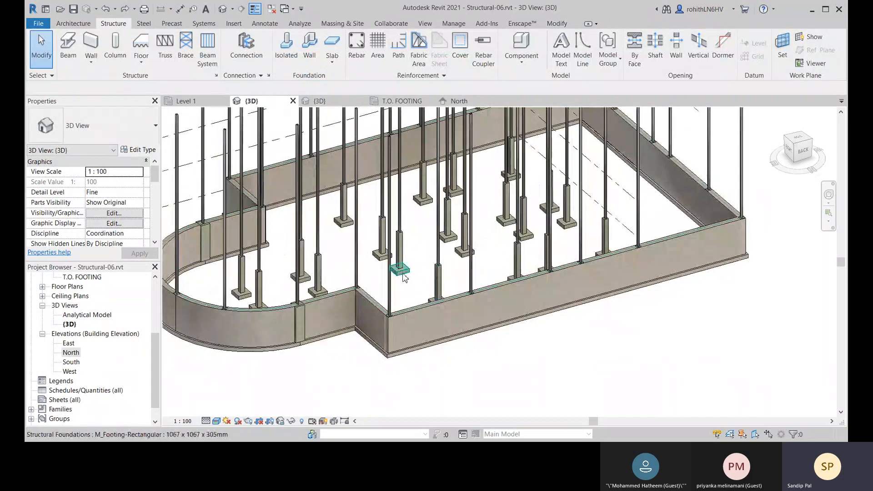
scroll(404, 274, up, 1)
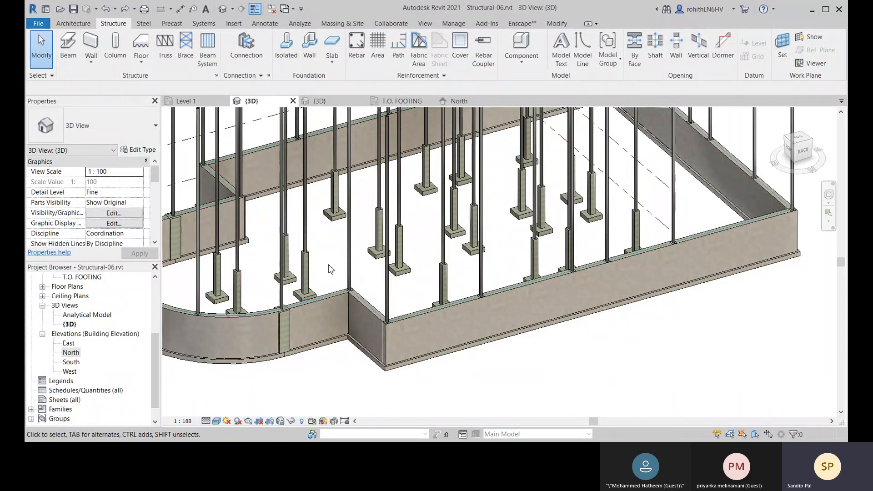
- Unload the linked Architectural.rvt model with the Level 1 structural plan open
click(186, 101)
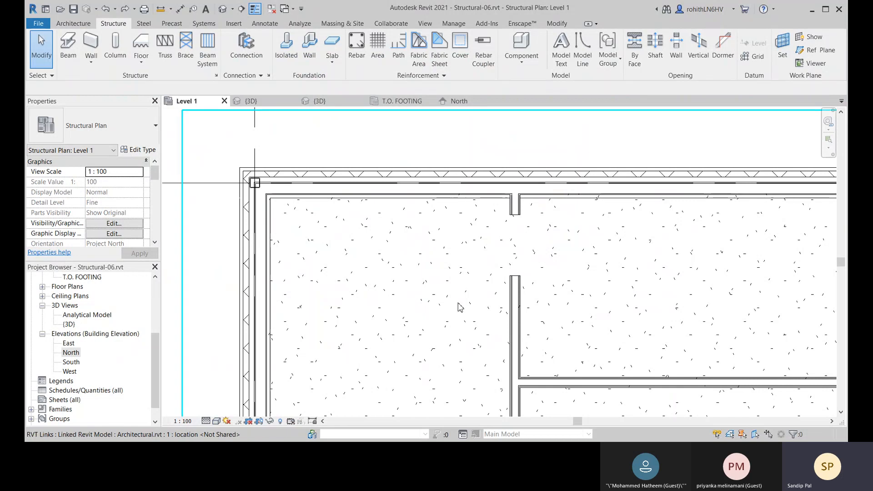
scroll(478, 321, down, 5)
middle_drag(562, 370, 374, 241)
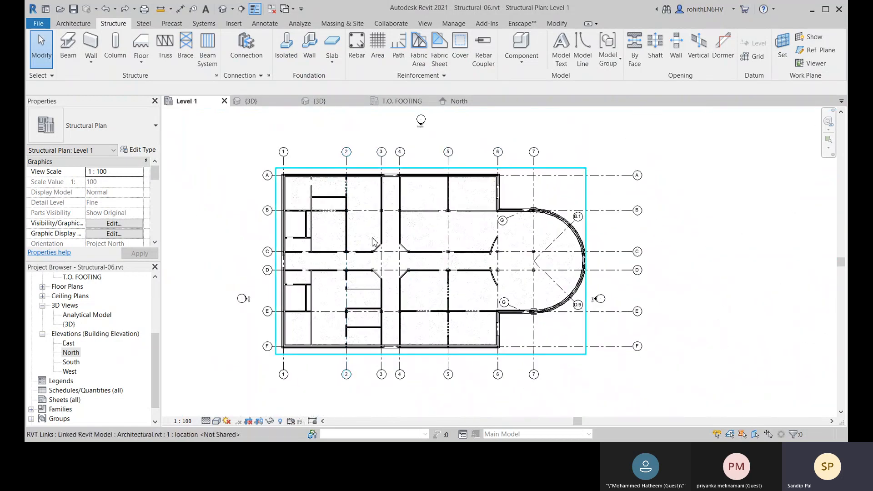
middle_drag(456, 304, 341, 257)
scroll(379, 253, up, 2)
mouse_move(286, 296)
middle_down()
mouse_move(350, 286)
mouse_move(381, 306)
middle_up()
scroll(361, 302, down, 3)
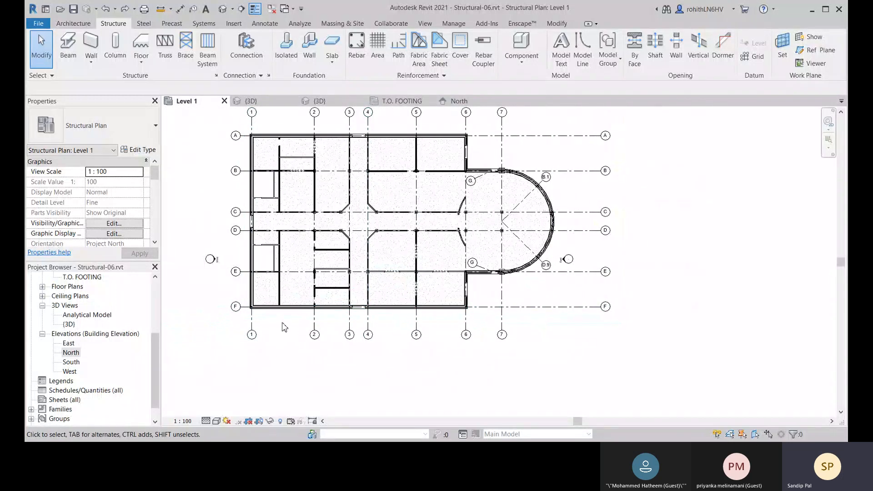
scroll(101, 412, down, 1)
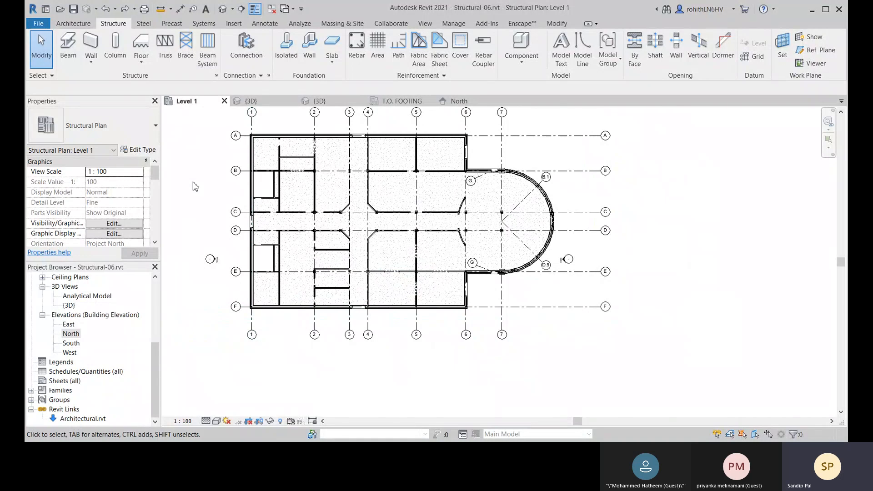
click(72, 419)
right_click(75, 418)
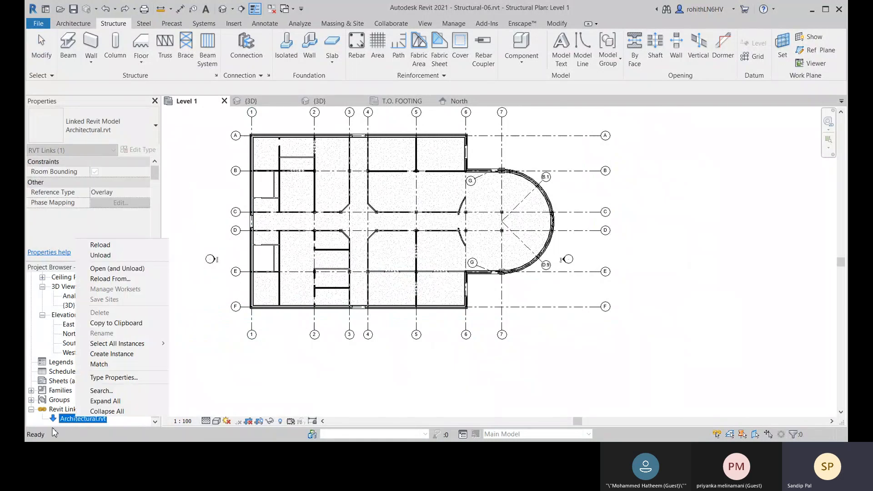
click(100, 255)
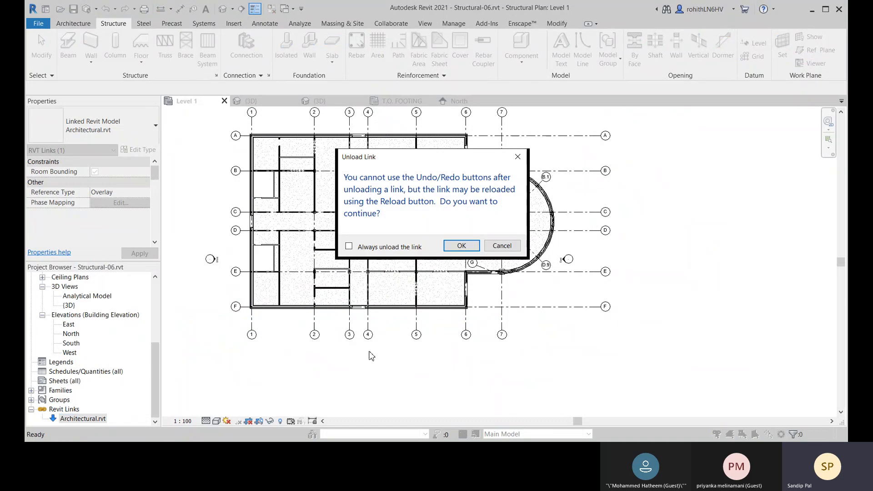
click(468, 248)
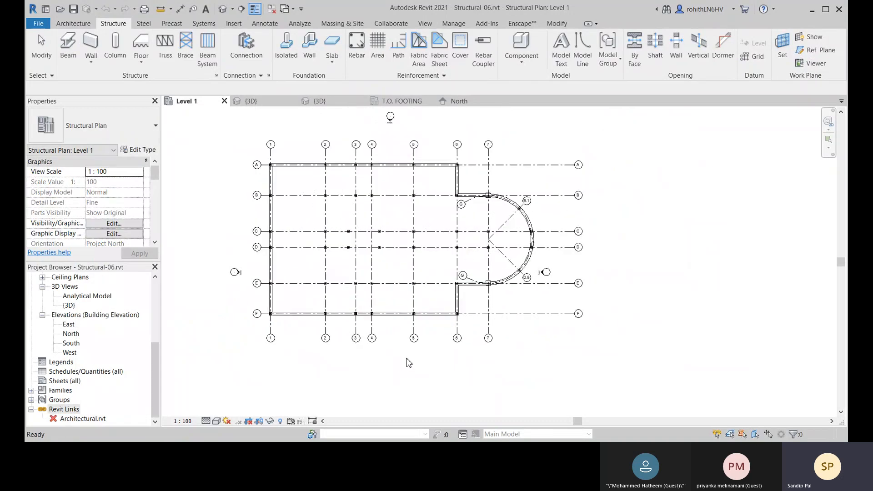
- Start placing a structural wall of type Foundation - 457 mm Concrete in the Level 1 plan
scroll(396, 273, up, 1)
scroll(428, 286, up, 1)
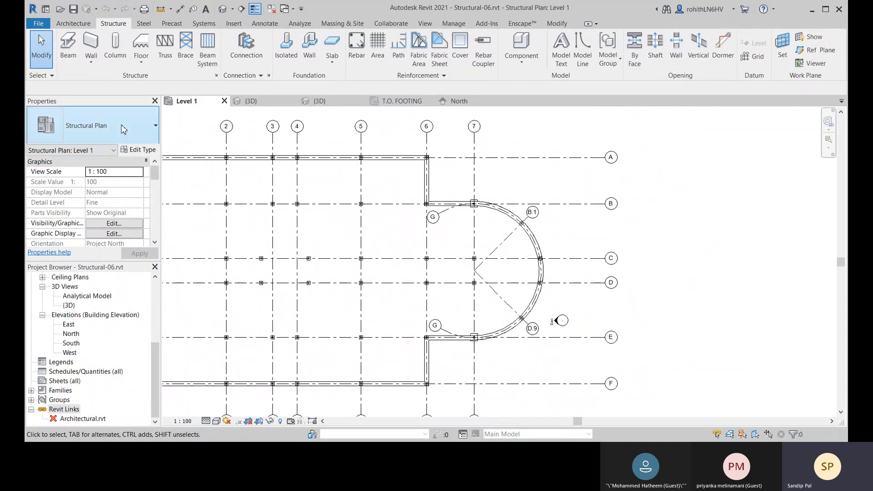
click(91, 57)
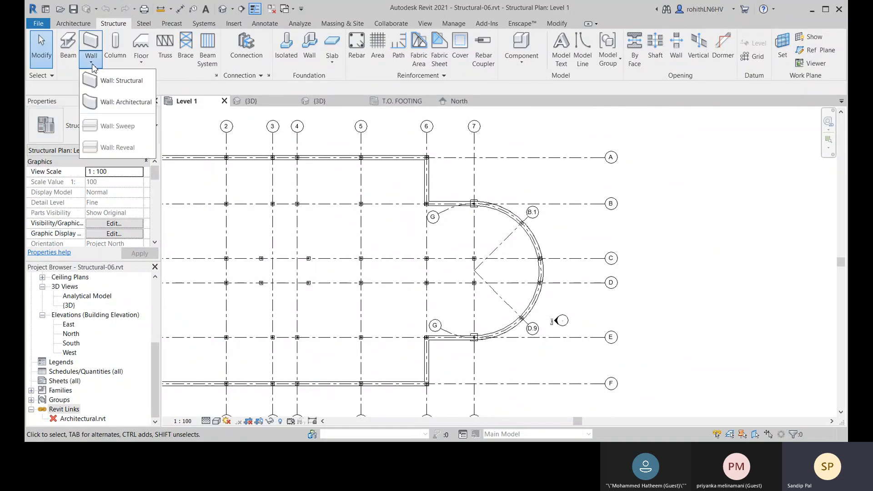
click(109, 82)
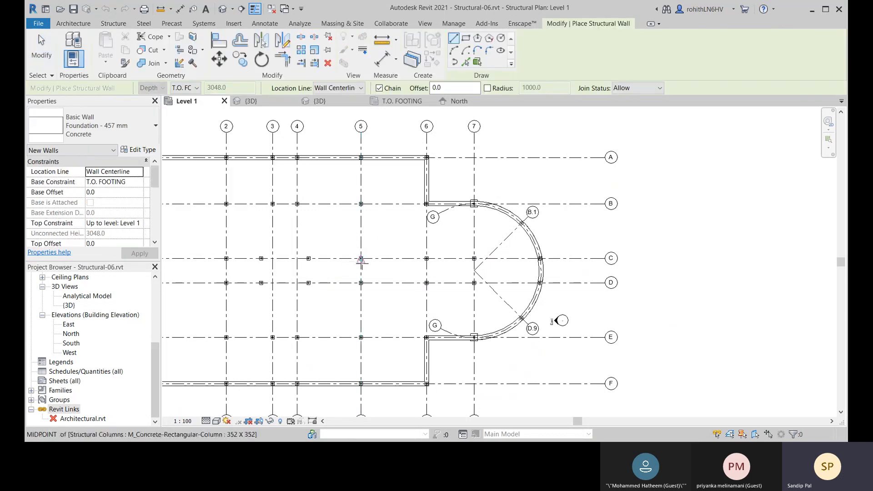
scroll(370, 289, up, 2)
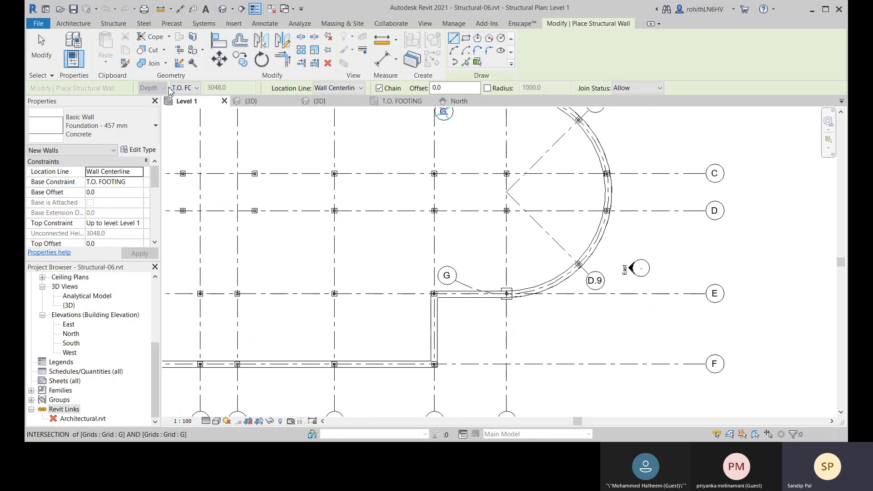
- Try to constrain the new structural wall from Level 1 as its base up to ROOF as its top
click(185, 87)
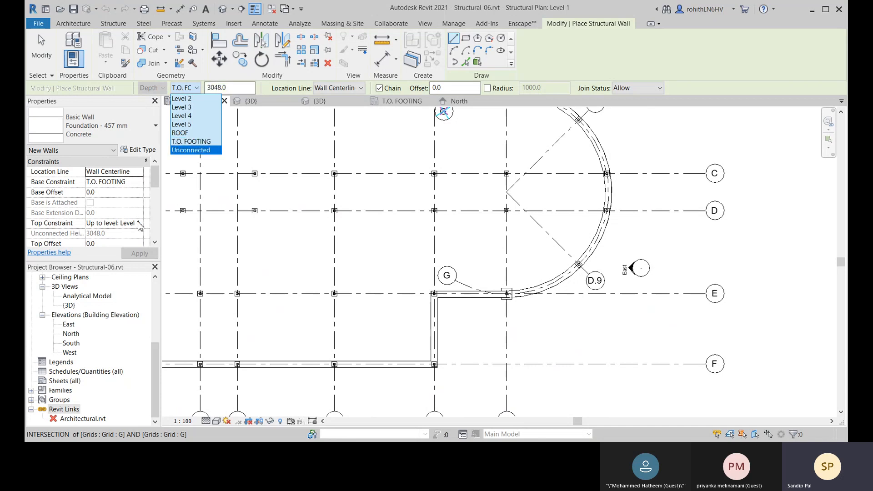
click(132, 224)
click(122, 226)
click(139, 224)
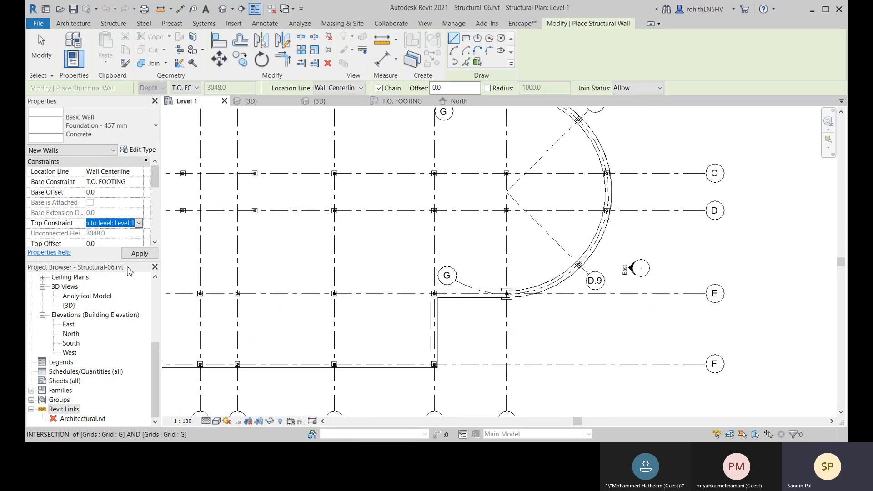
click(130, 282)
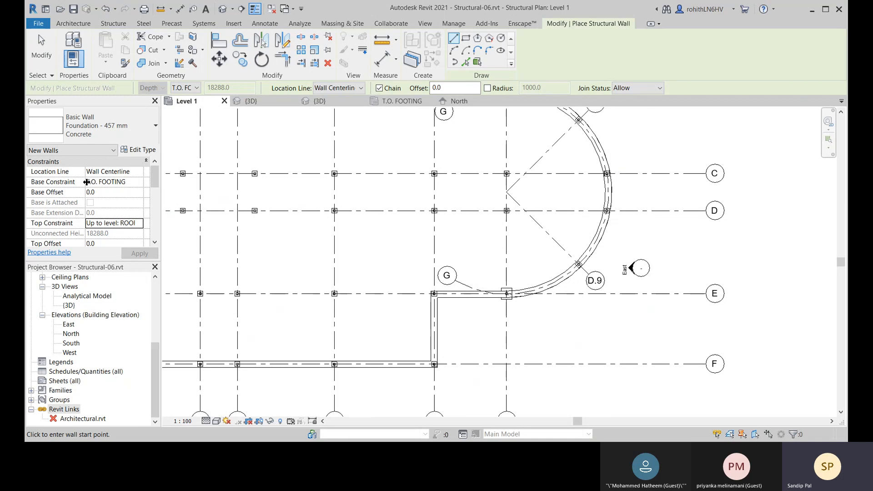
click(139, 182)
click(103, 201)
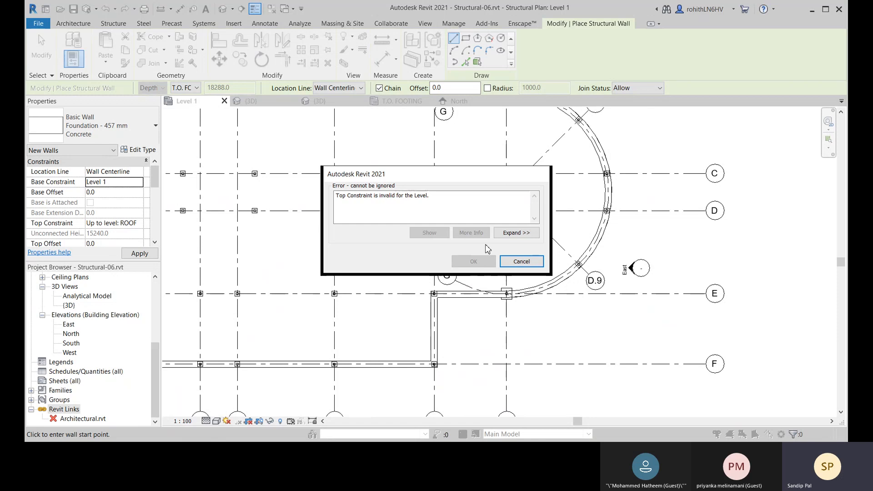
click(513, 262)
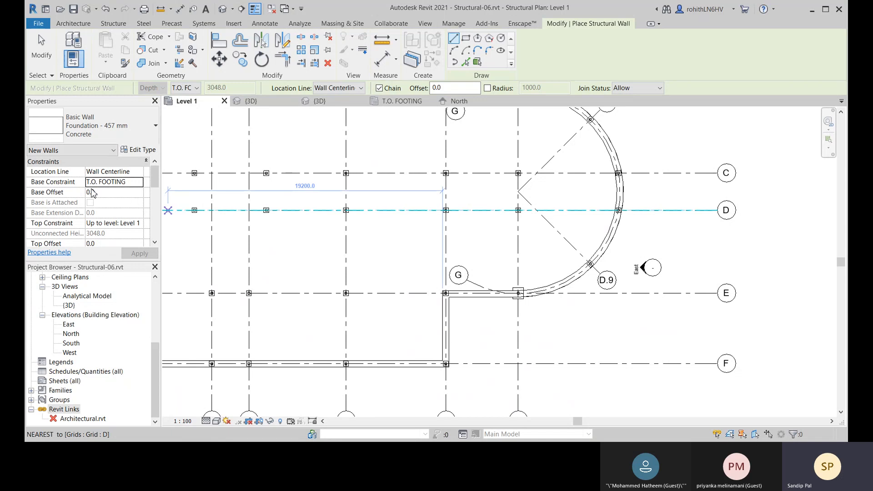
- Try to set the new structural wall's depth level to ROOF, and reset its constraints
click(191, 90)
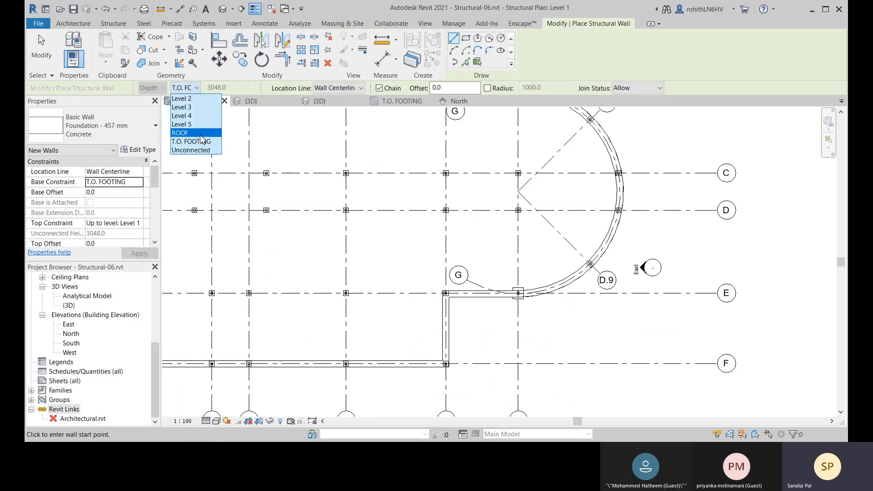
click(181, 132)
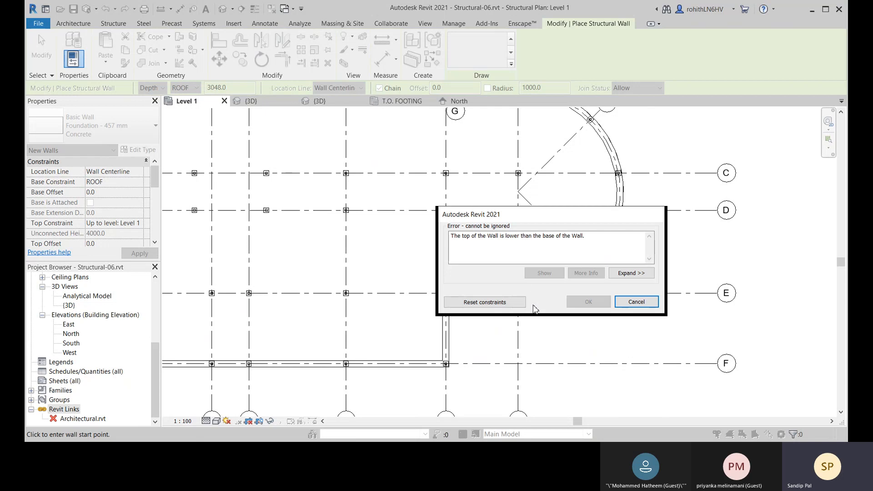
click(484, 307)
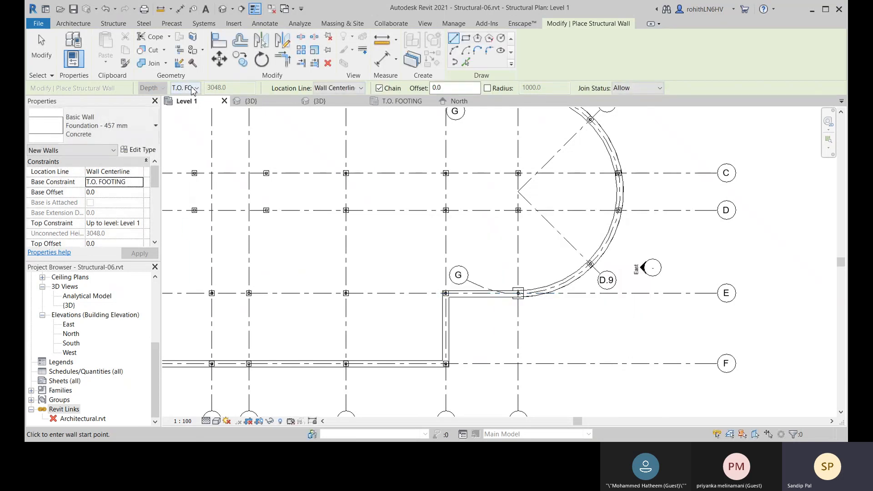
- Set the new wall's top constraint up to level ROOF and try Level 1 as its base constraint
click(140, 224)
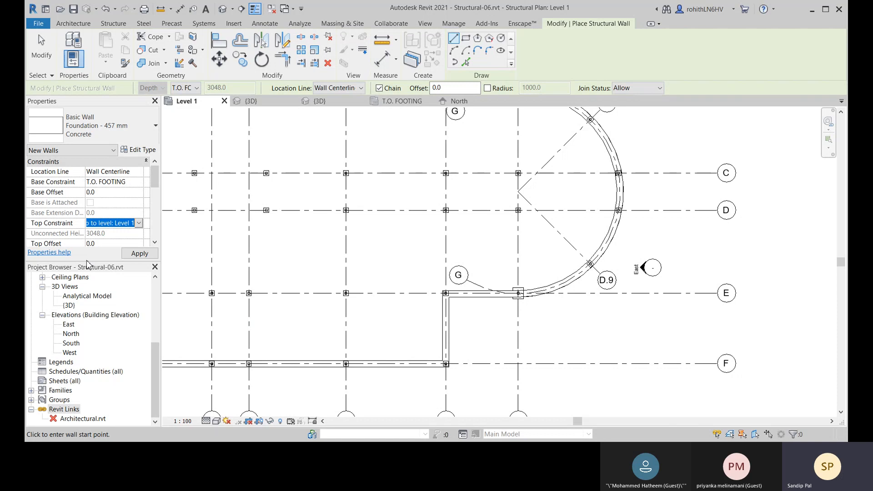
click(104, 279)
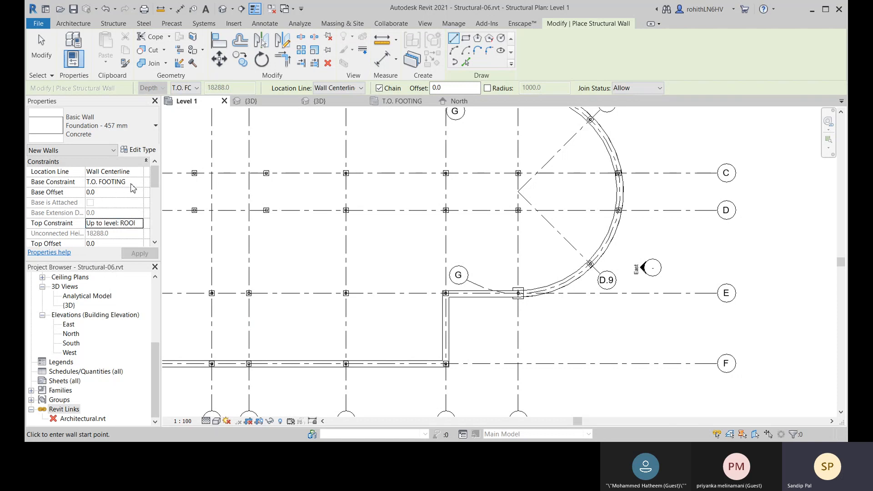
click(139, 184)
click(139, 184)
click(110, 198)
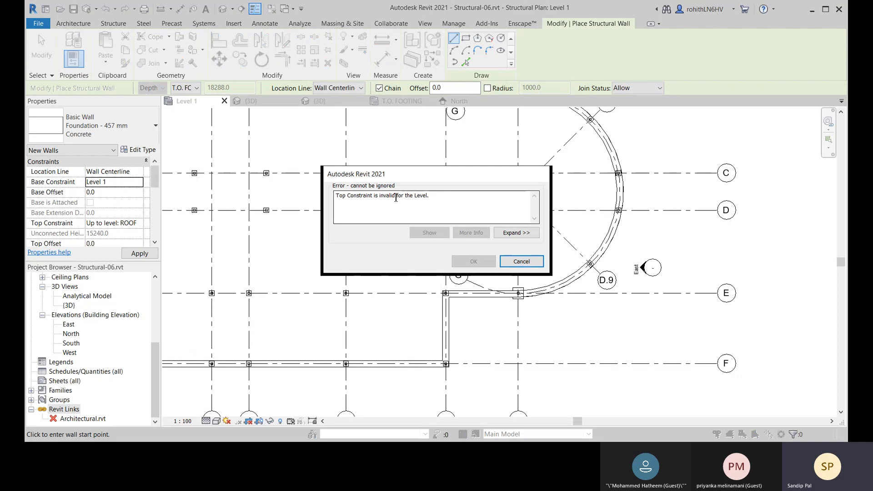
click(521, 262)
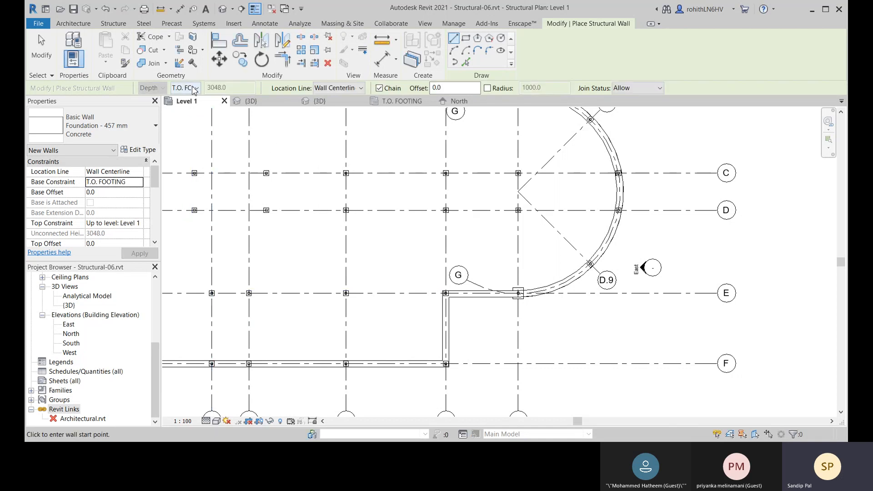
- Retry ROOF as the wall's depth level and reset the constraints again
click(193, 89)
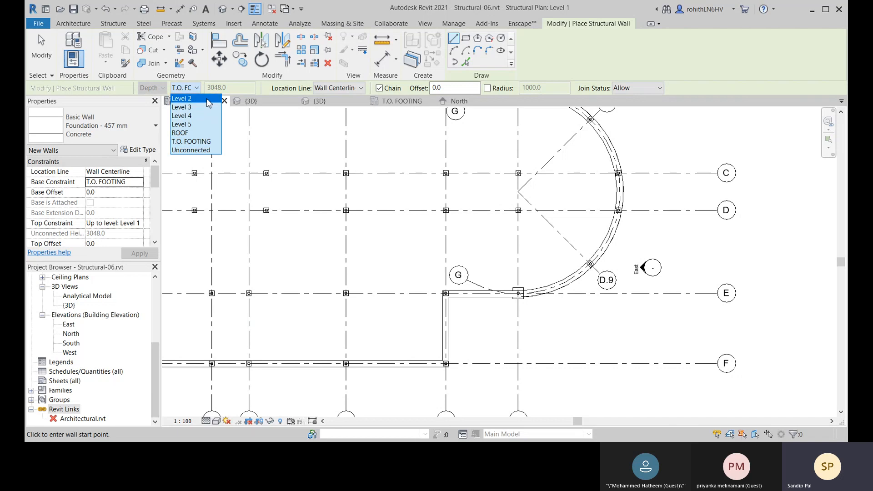
click(182, 132)
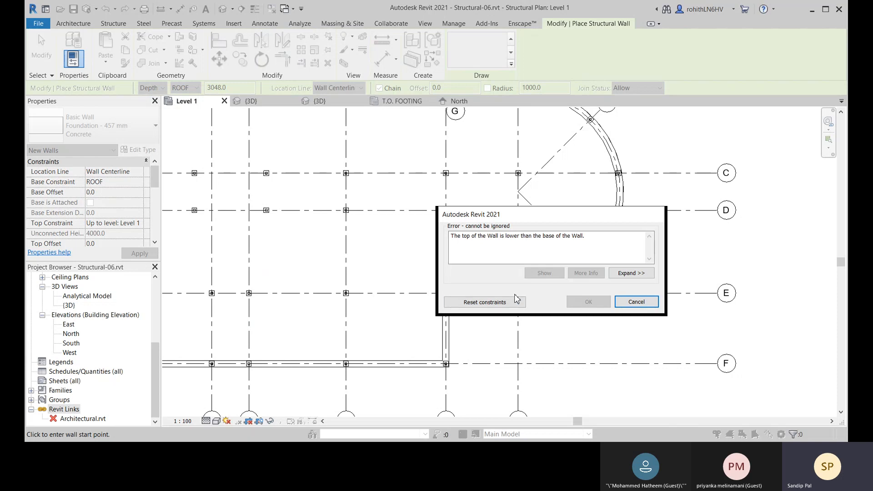
click(485, 302)
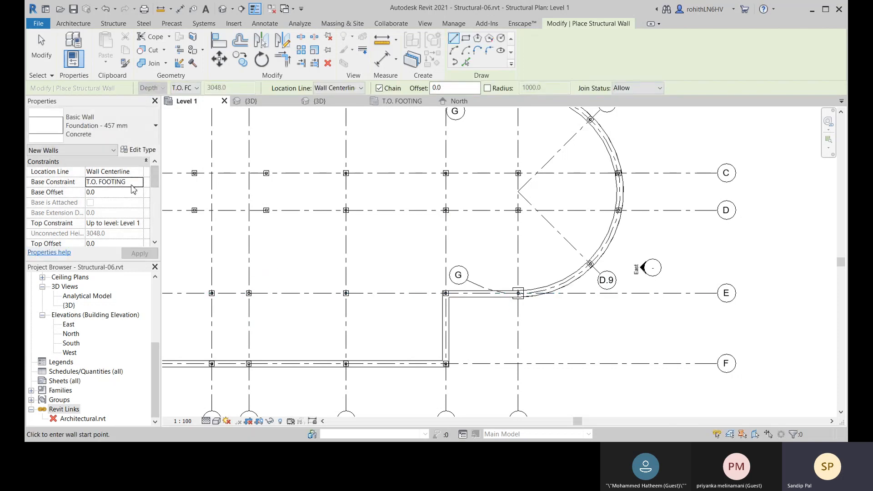
- Set the wall's top constraint up to level ROOF, and cancel the wall placement in the Level 1 plan
click(141, 224)
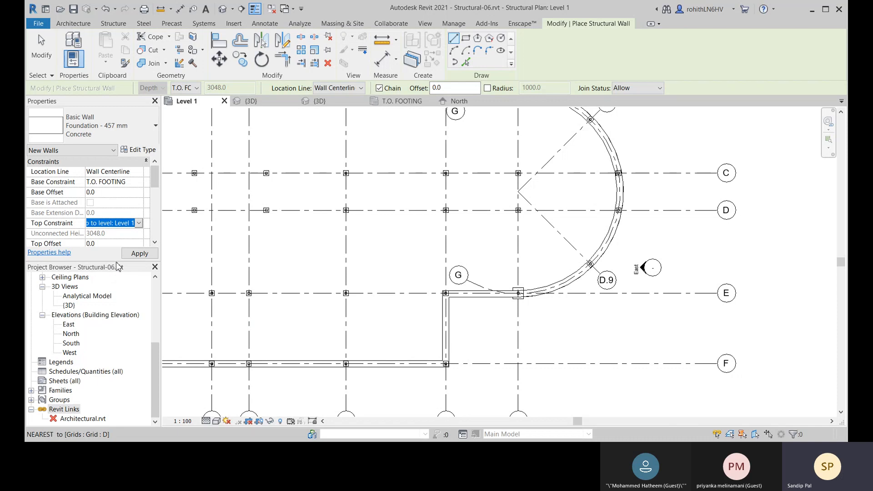
click(128, 281)
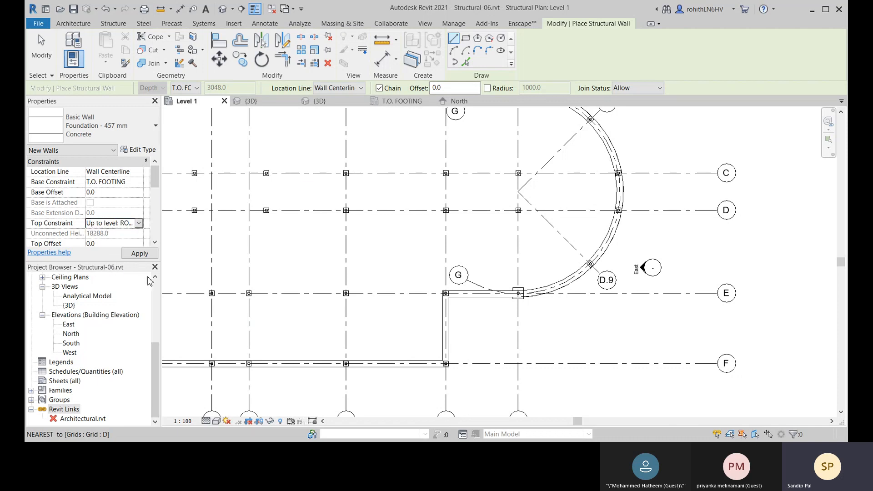
middle_drag(341, 260, 369, 268)
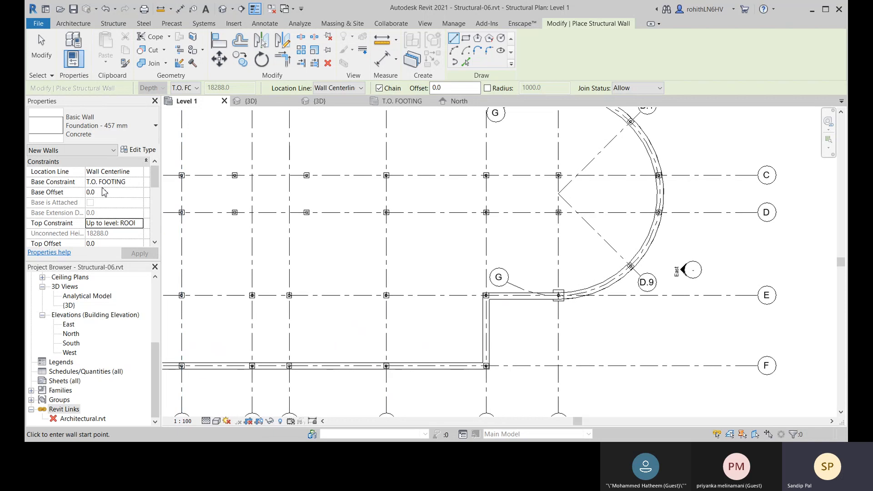
scroll(100, 342, up, 3)
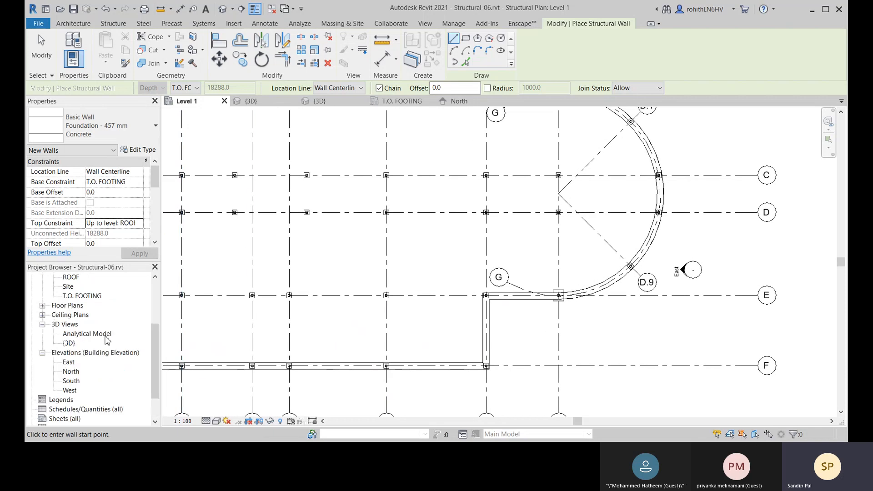
scroll(78, 343, up, 2)
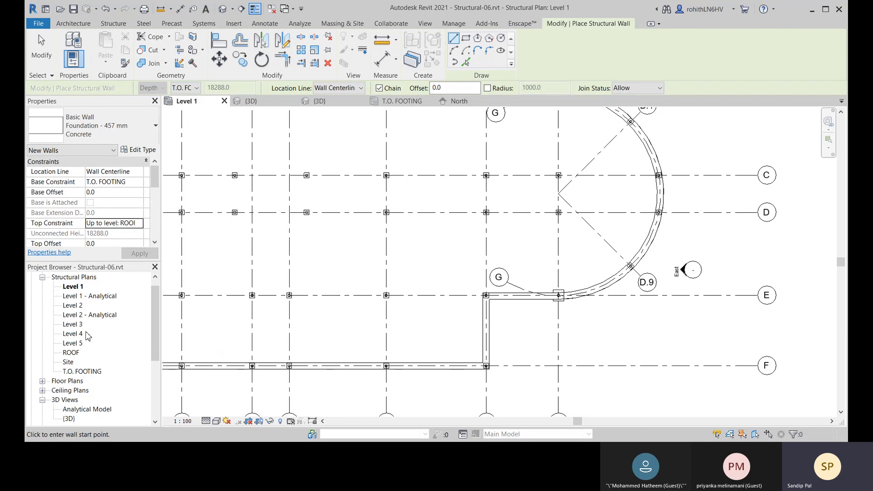
right_click(209, 242)
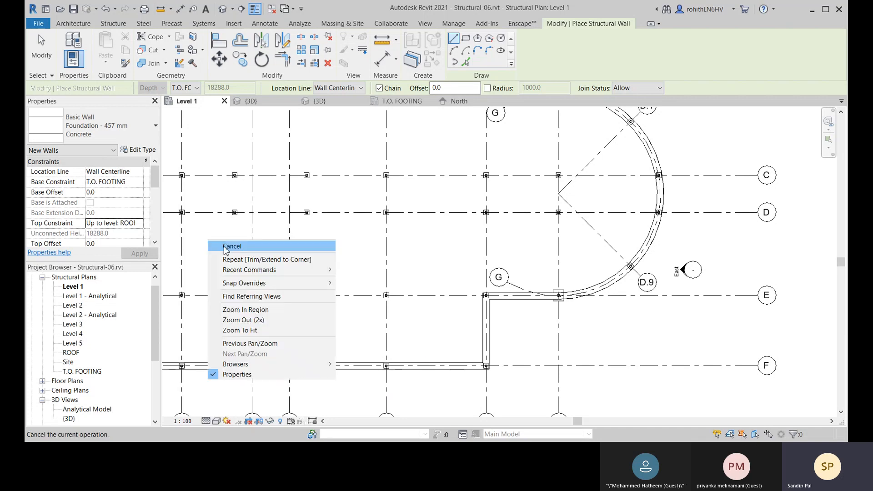
click(210, 244)
right_click(208, 244)
click(210, 249)
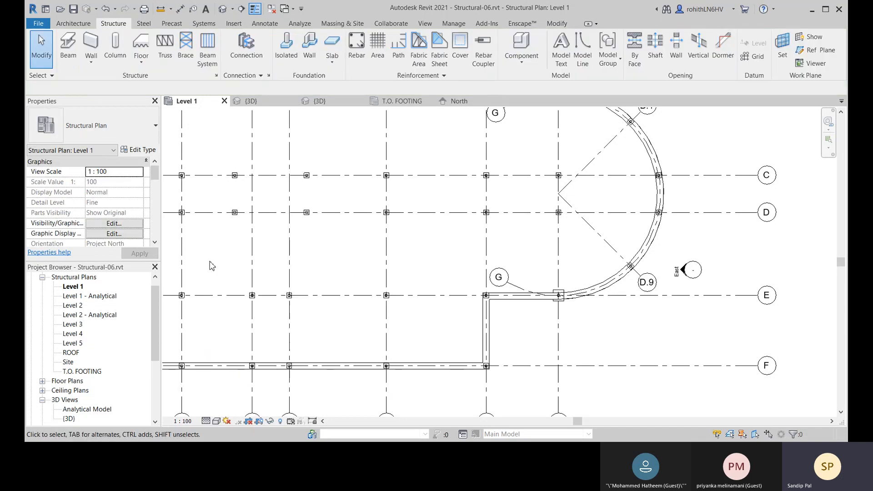
- Open the Level 2 structural plan and start placing a structural wall there
double_click(72, 307)
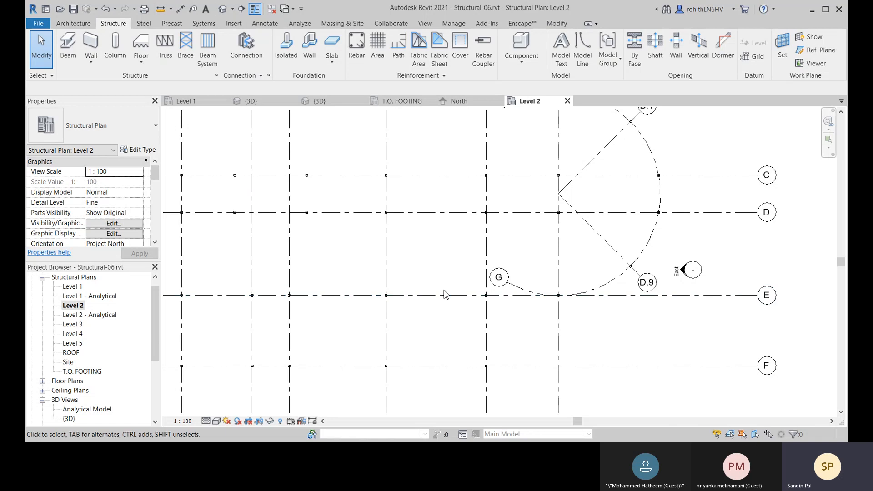
scroll(445, 294, down, 2)
middle_drag(384, 311, 386, 326)
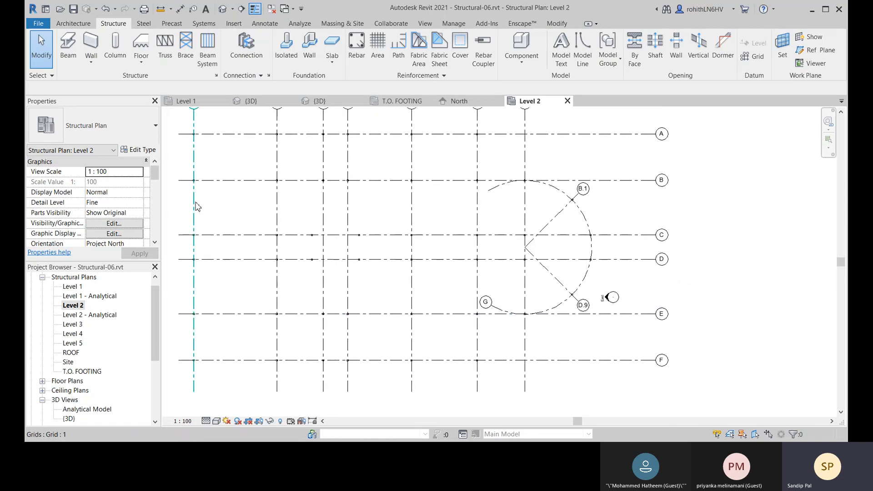
click(91, 43)
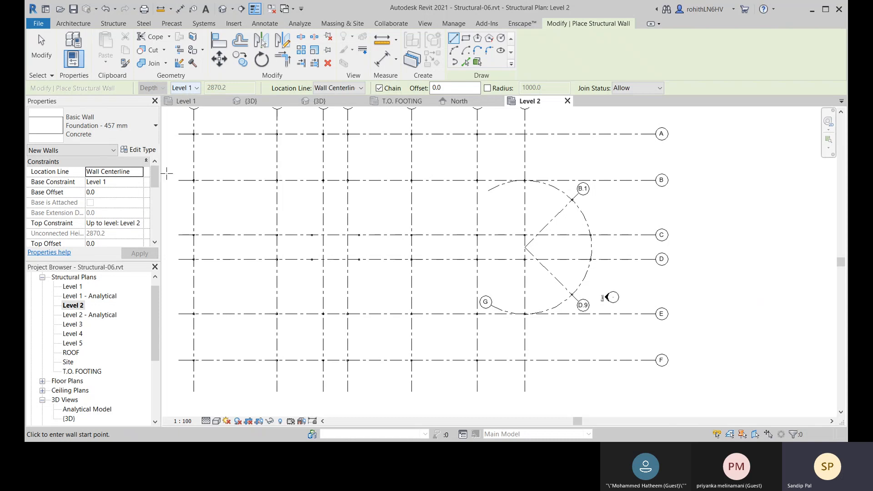
- Try to draw a Foundation - 457 mm Concrete wall up to level ROOF from a column on grid D, and cancel it
click(136, 223)
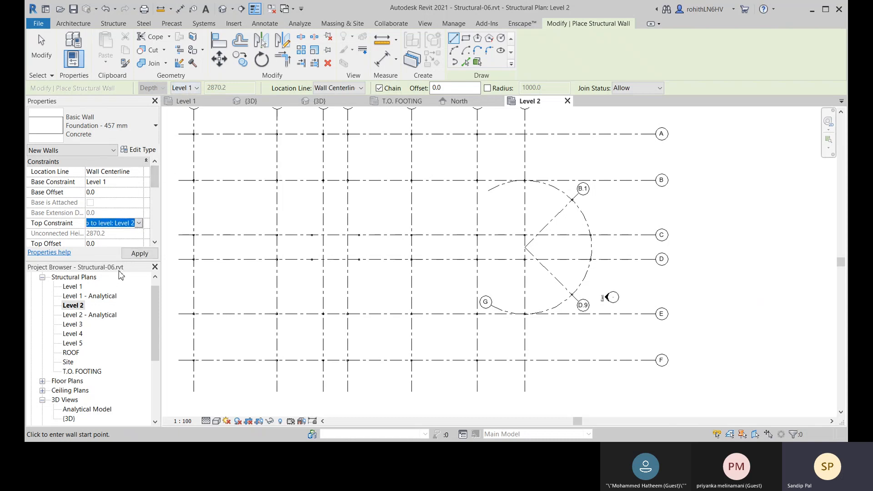
click(127, 282)
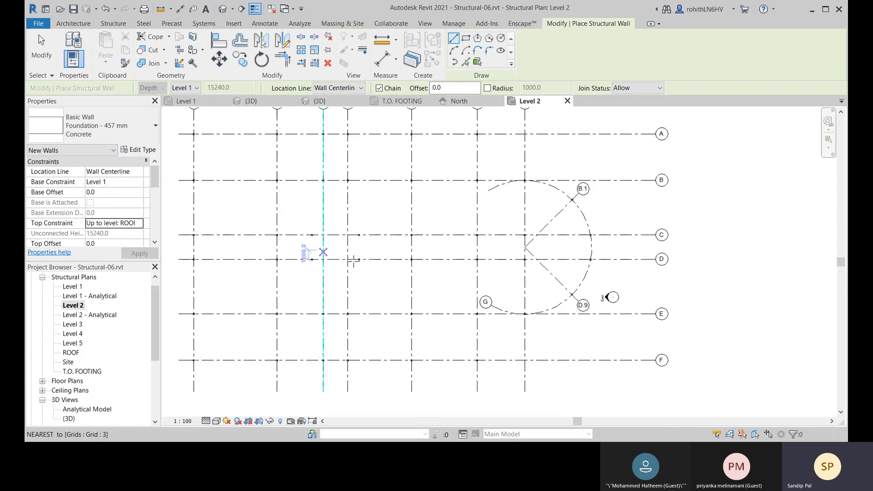
scroll(309, 269, up, 2)
scroll(312, 272, up, 2)
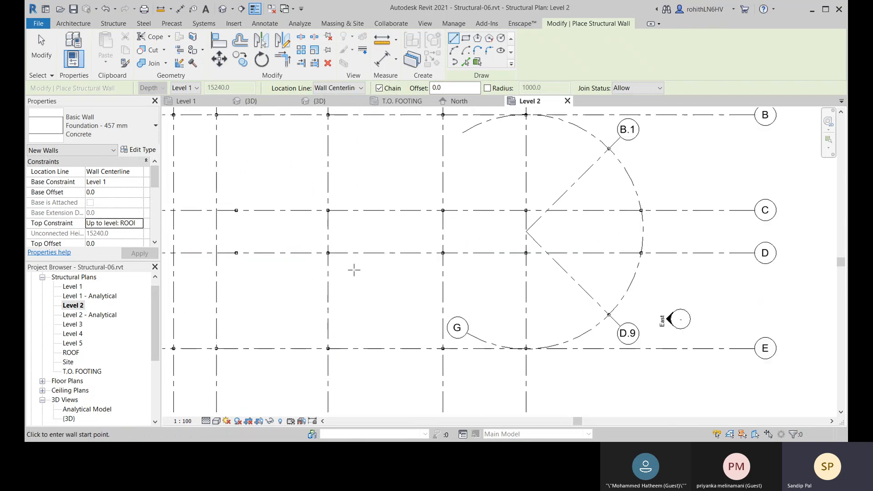
middle_drag(371, 290, 364, 276)
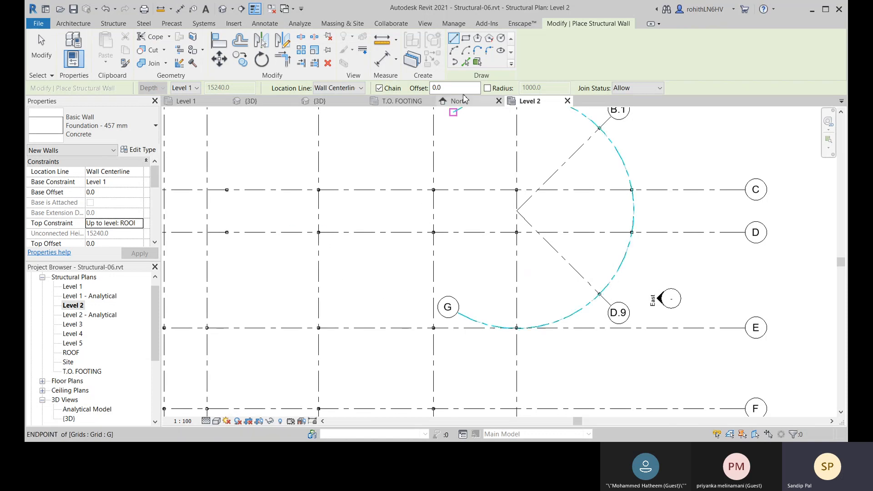
scroll(312, 231, up, 8)
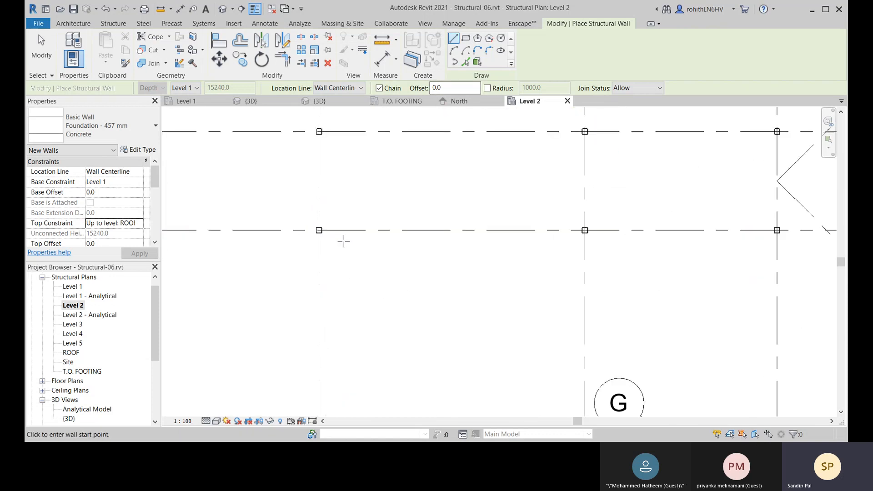
click(316, 229)
scroll(455, 234, down, 6)
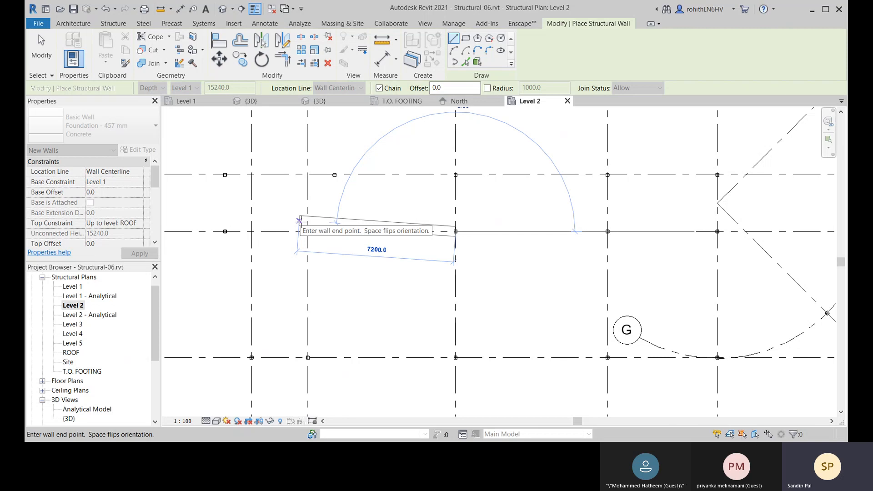
right_click(335, 213)
click(373, 216)
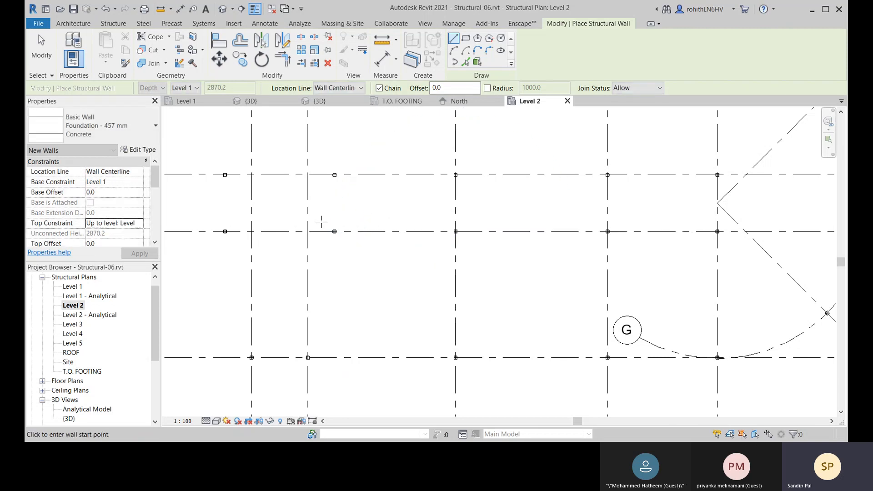
- Draw a Generic - 300mm structural wall along grid D between the two columns of the bay just west of grid bubble G
click(135, 142)
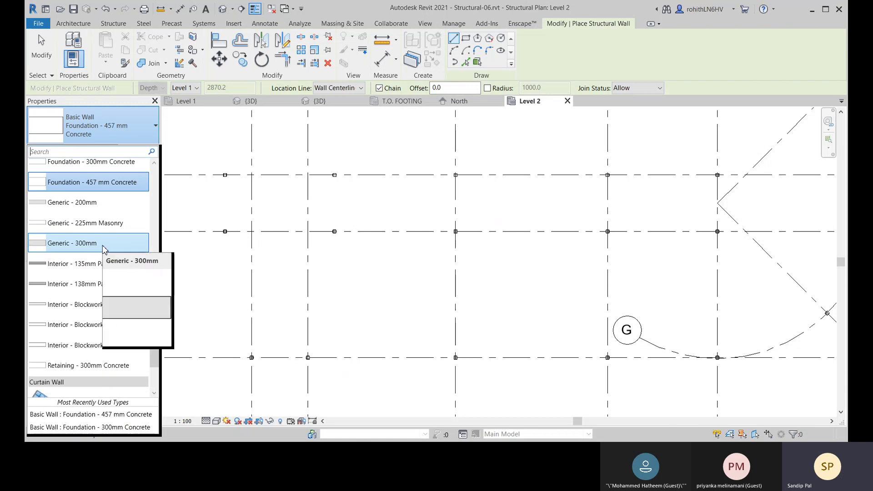
click(87, 243)
middle_drag(440, 263, 298, 248)
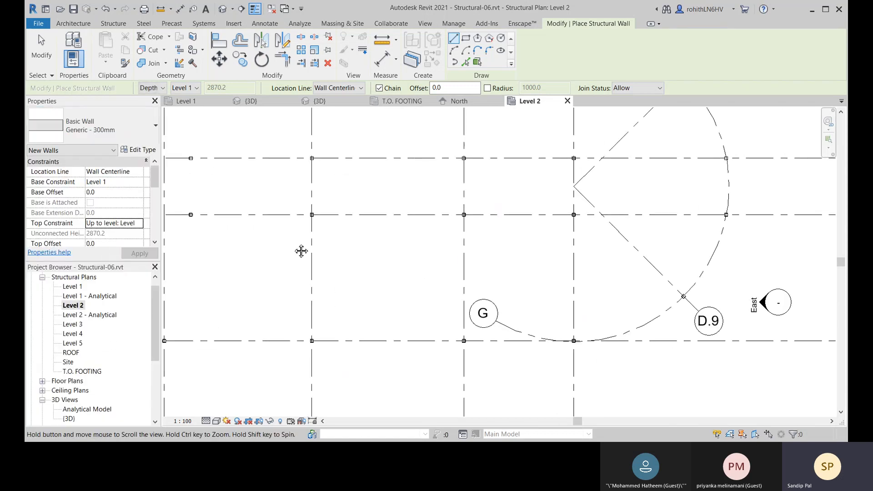
scroll(311, 214, up, 5)
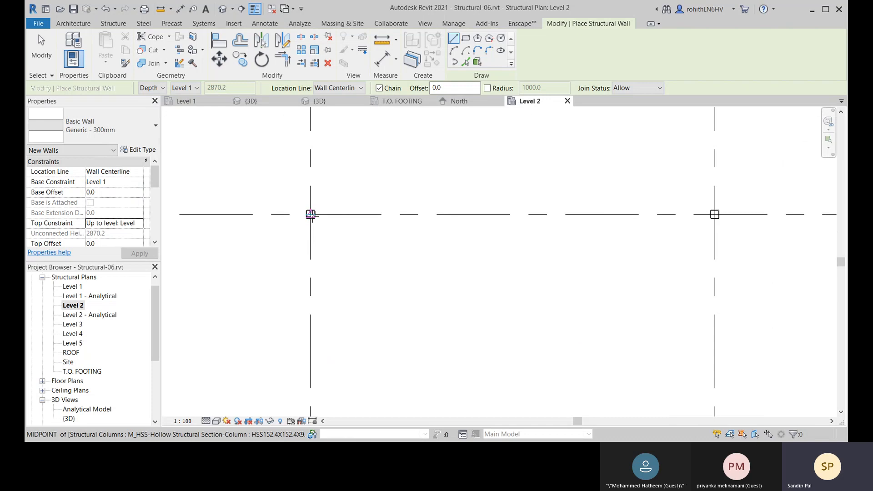
click(310, 214)
scroll(473, 214, down, 4)
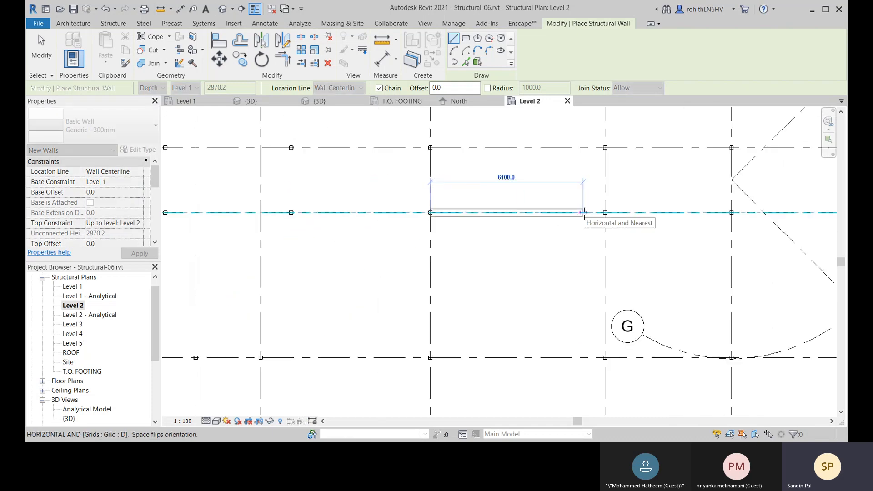
middle_drag(600, 212, 499, 212)
scroll(500, 213, up, 3)
scroll(499, 213, up, 2)
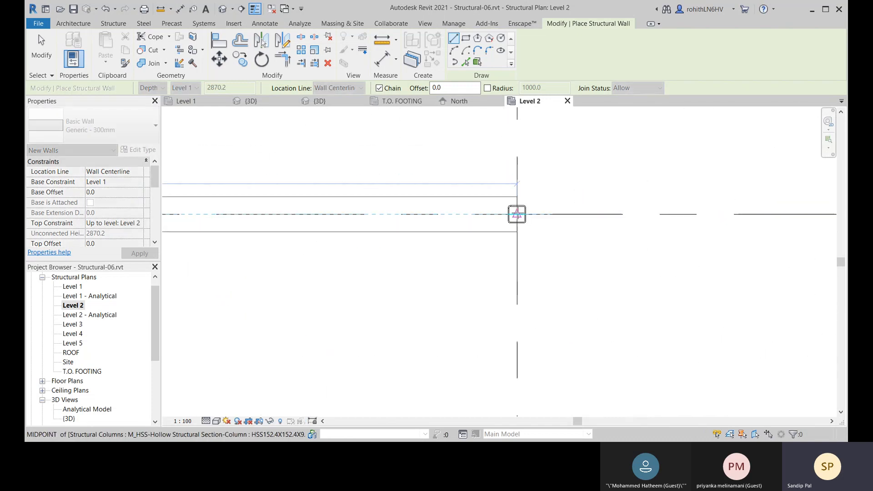
click(517, 214)
- Continue the wall chain along the vertical grid from the grid D column down to the column on grid E
scroll(519, 251, down, 2)
scroll(522, 263, down, 3)
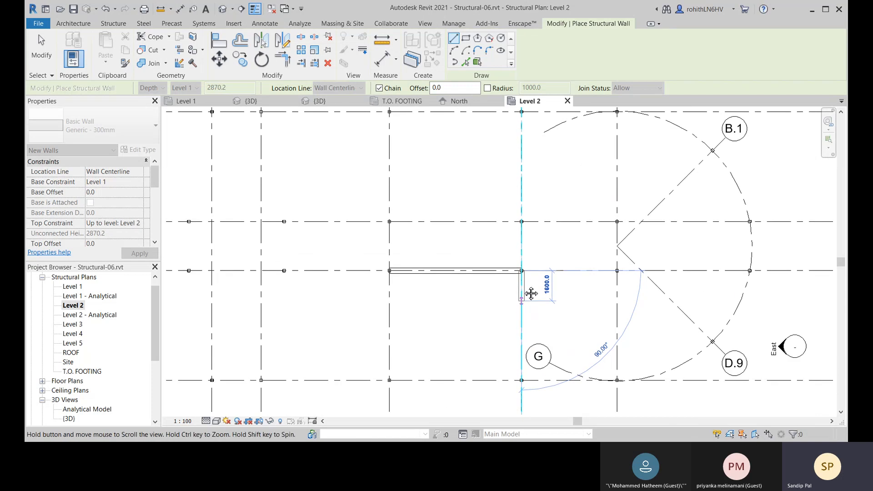
middle_drag(529, 292, 523, 214)
scroll(522, 266, up, 2)
click(522, 303)
- Continue the Generic - 300mm wall chain along grid E to the column at grid 5
scroll(522, 306, up, 3)
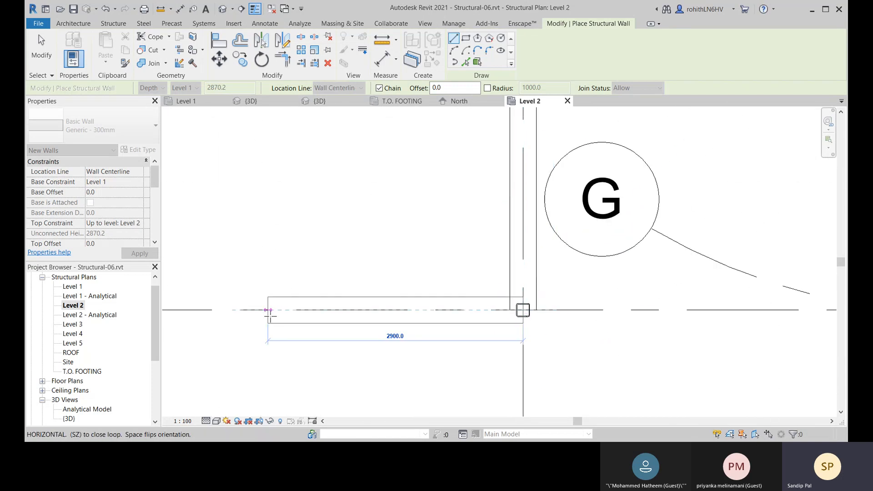
scroll(272, 311, down, 5)
scroll(327, 312, up, 5)
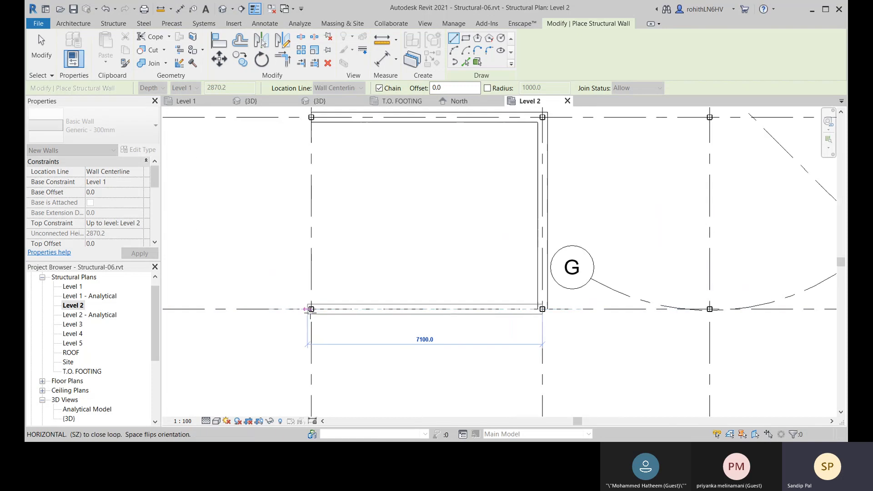
click(314, 305)
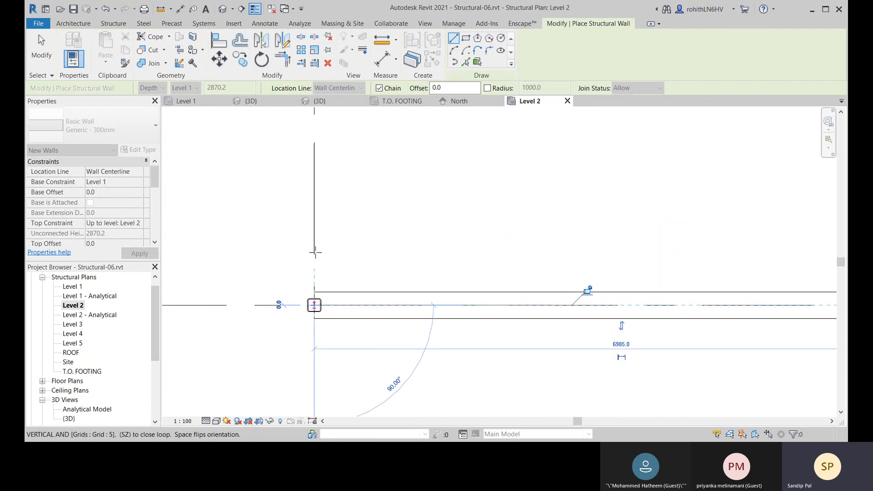
- Close the rectangular wall enclosure along grid 5 up to the grid D column and end wall placement
scroll(337, 182, down, 4)
middle_drag(338, 181, 326, 329)
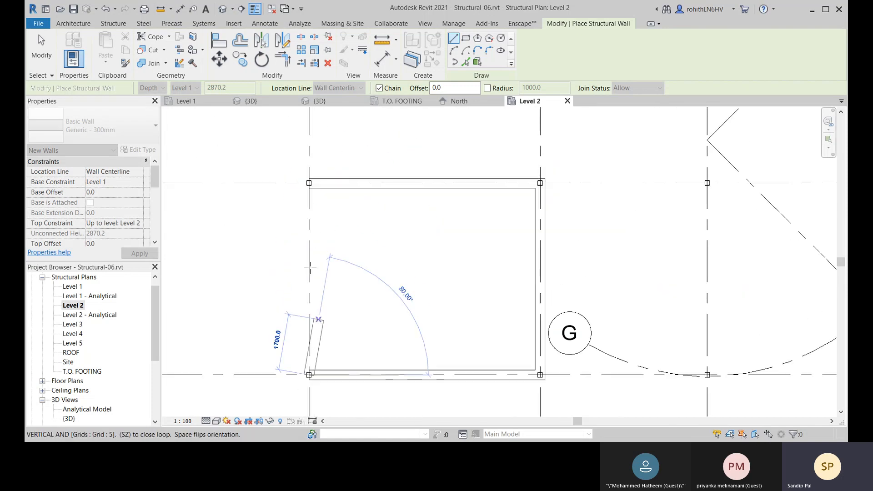
click(309, 183)
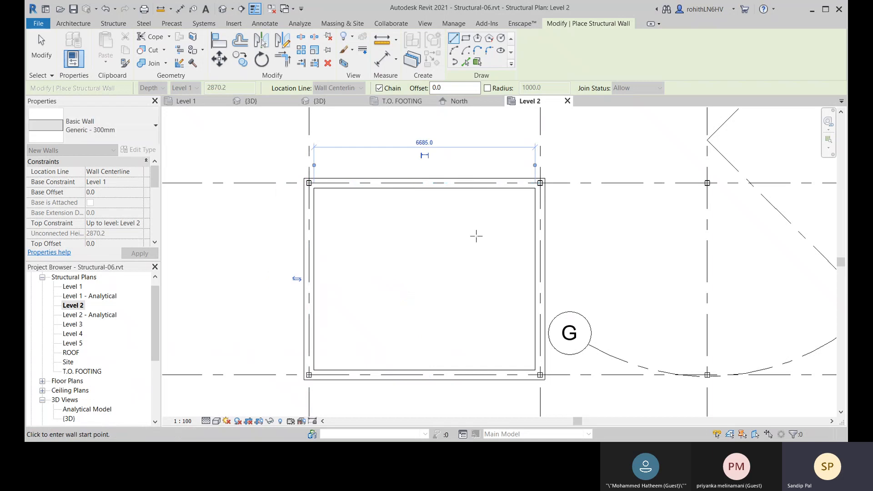
scroll(400, 280, down, 2)
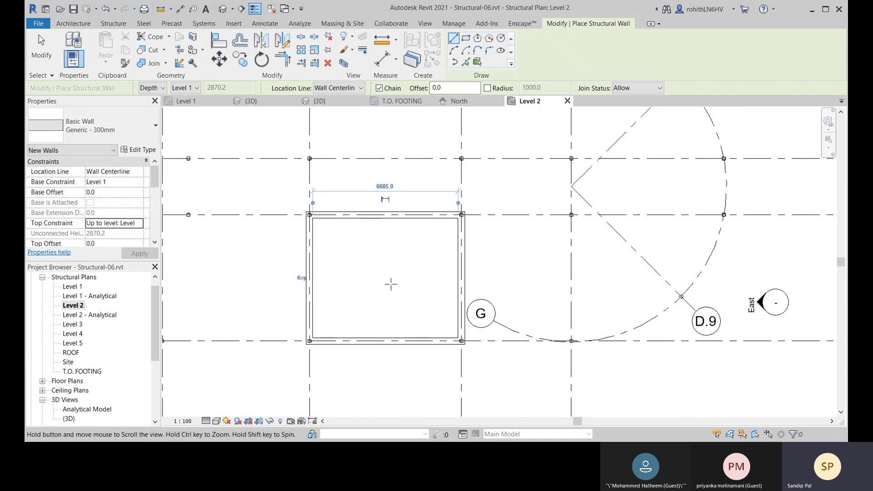
right_click(333, 264)
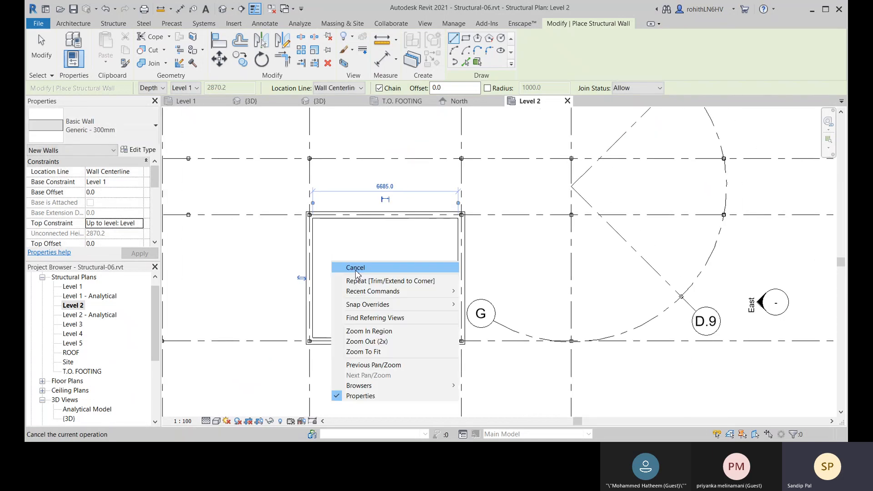
click(355, 269)
right_click(351, 261)
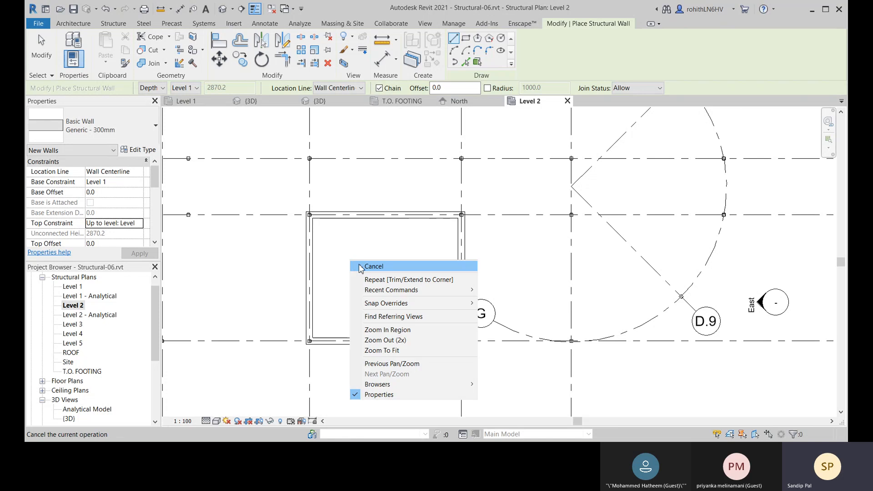
click(357, 268)
- Open the 3D view and examine the new wall enclosure's height against the levels, including from the right side
click(249, 101)
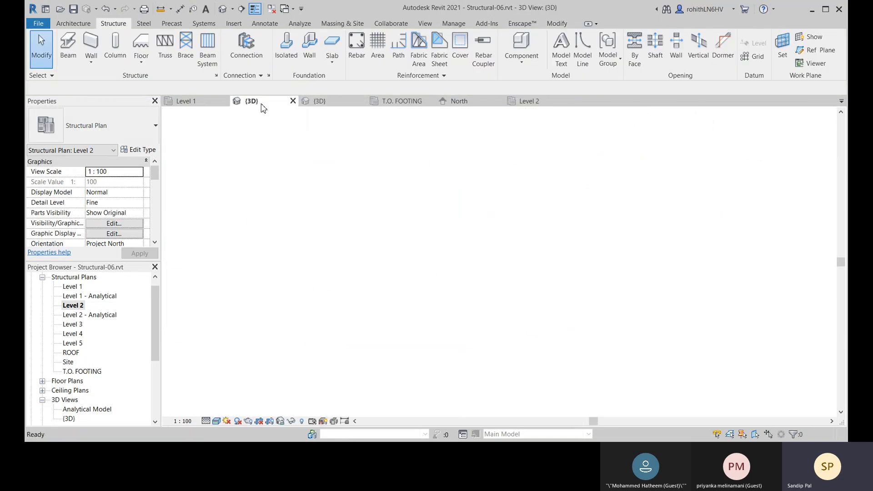
middle_drag(351, 225, 414, 303)
scroll(402, 259, up, 3)
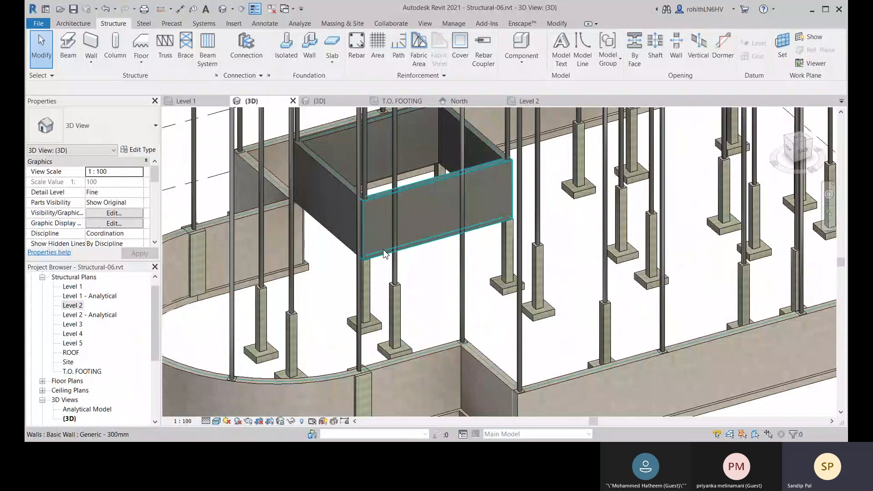
middle_drag(340, 249, 358, 266)
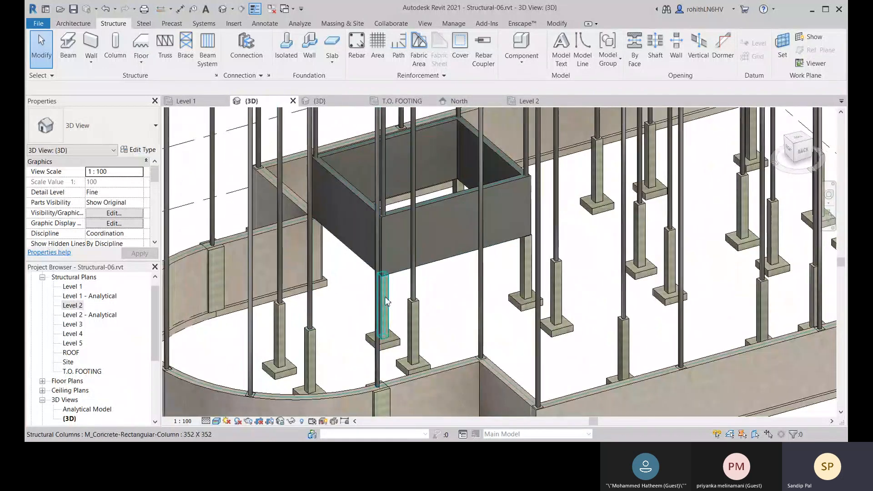
shift+middle_drag(378, 298, 497, 291)
scroll(273, 241, down, 2)
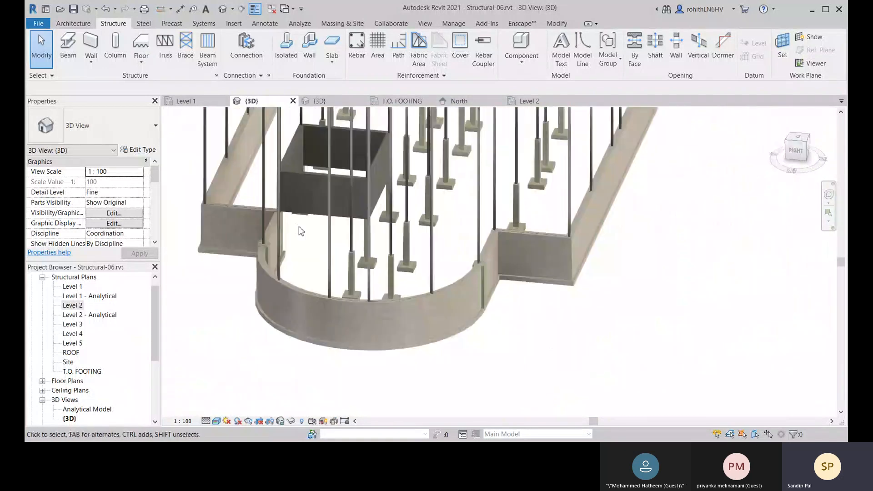
scroll(300, 231, down, 3)
click(796, 152)
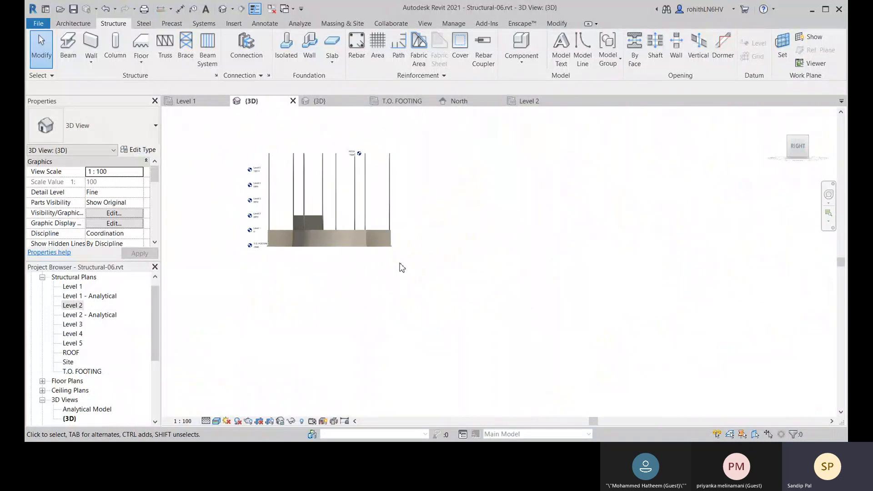
scroll(402, 268, up, 6)
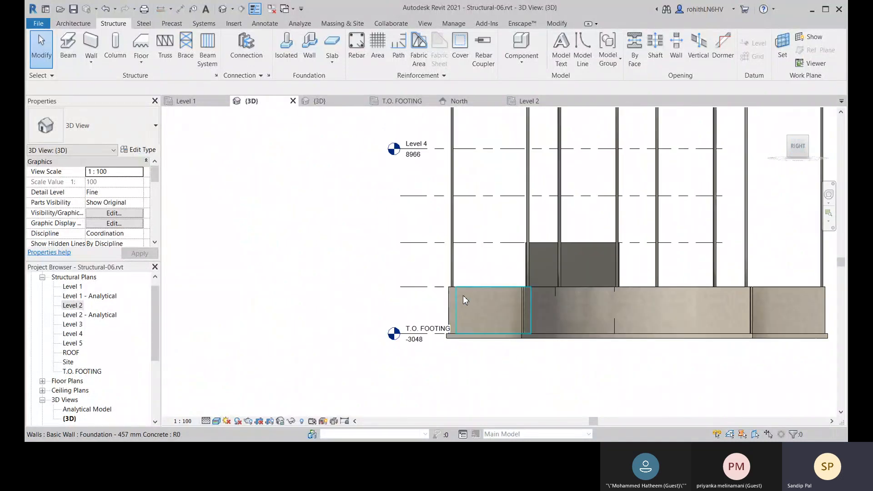
scroll(548, 288, down, 3)
shift+middle_drag(548, 288, 487, 331)
scroll(539, 289, up, 4)
- Select all Generic - 300mm walls in the entire project and set their top constraint to Up to level: ROOF
click(417, 300)
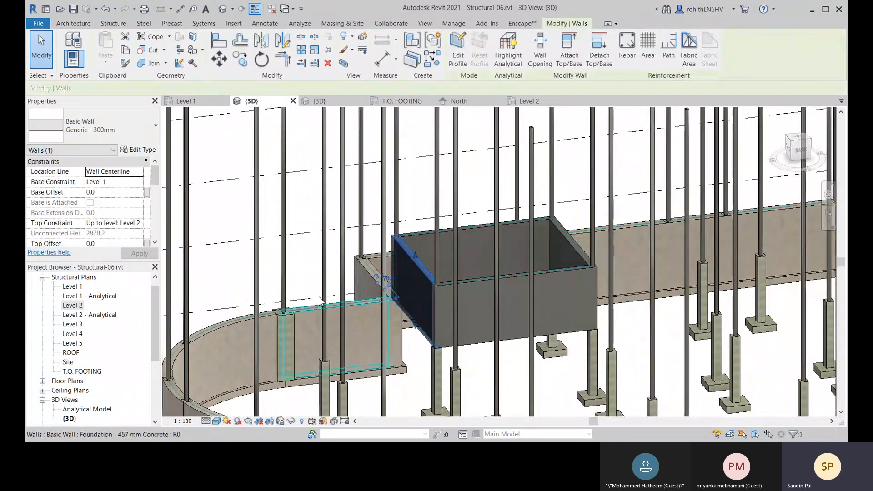
click(140, 224)
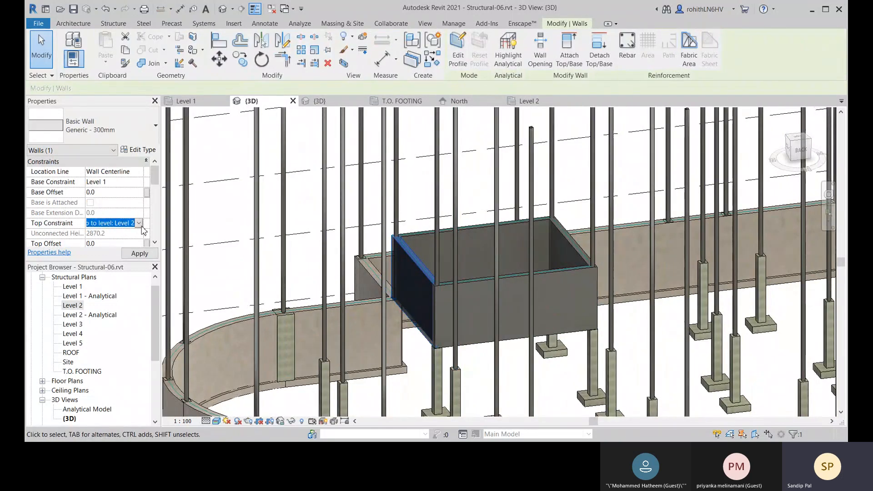
right_click(212, 213)
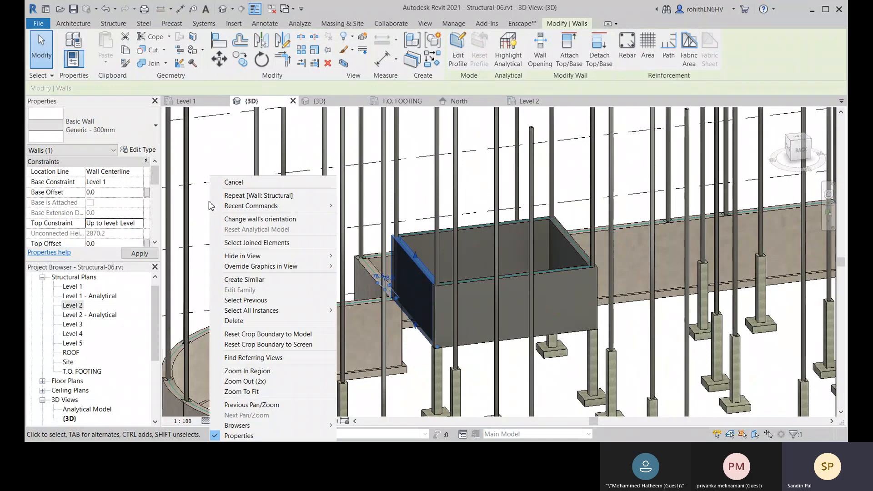
mouse_move(279, 310)
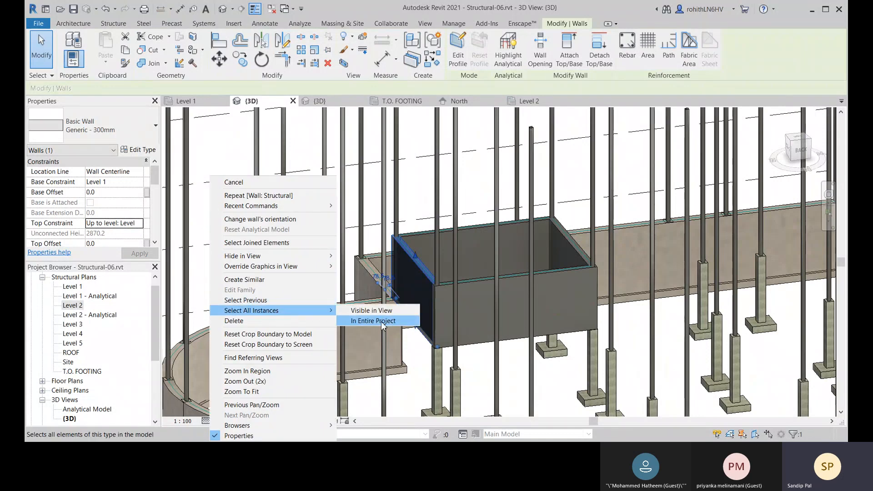
click(364, 321)
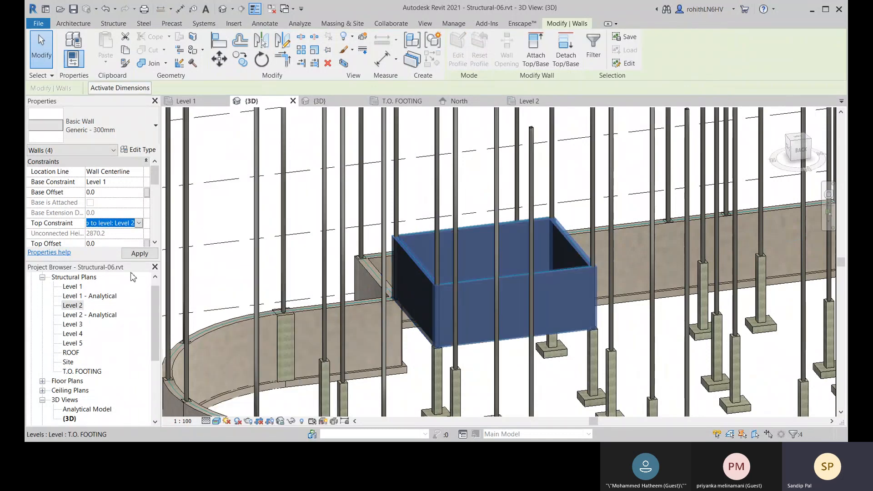
click(135, 280)
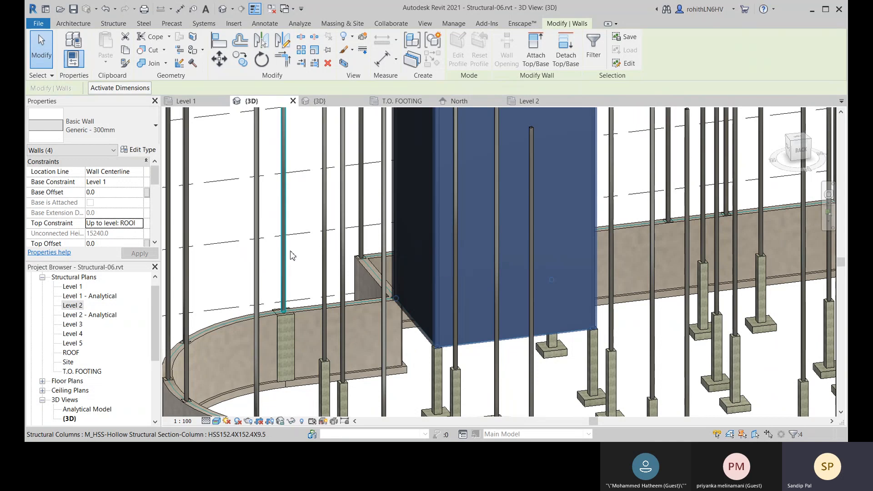
scroll(427, 252, down, 3)
middle_drag(425, 269, 334, 311)
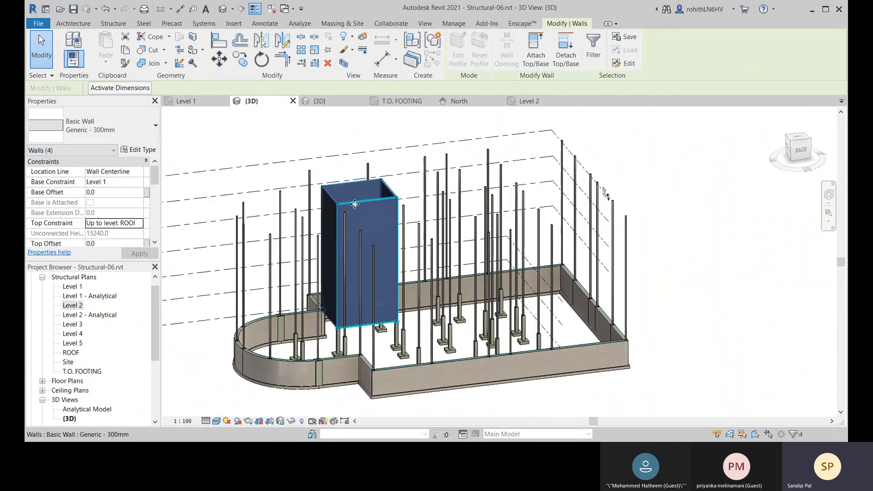
click(740, 263)
scroll(374, 257, up, 4)
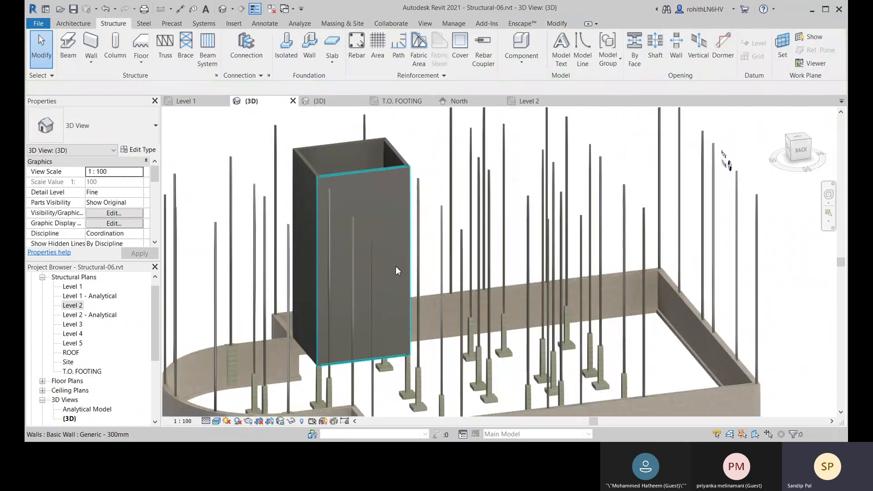
- Open the Level 1 structural plan and start a structural wall of type Foundation - 300mm Concrete
click(186, 101)
middle_drag(420, 287, 346, 258)
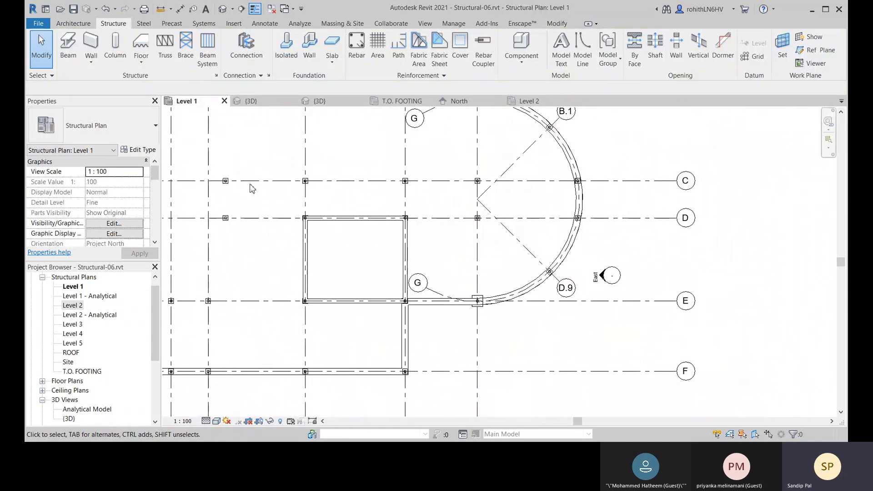
click(98, 50)
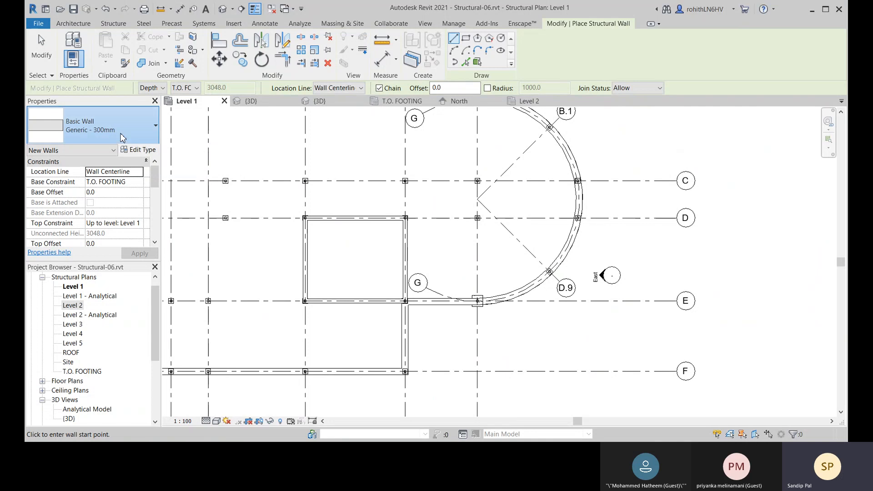
click(106, 134)
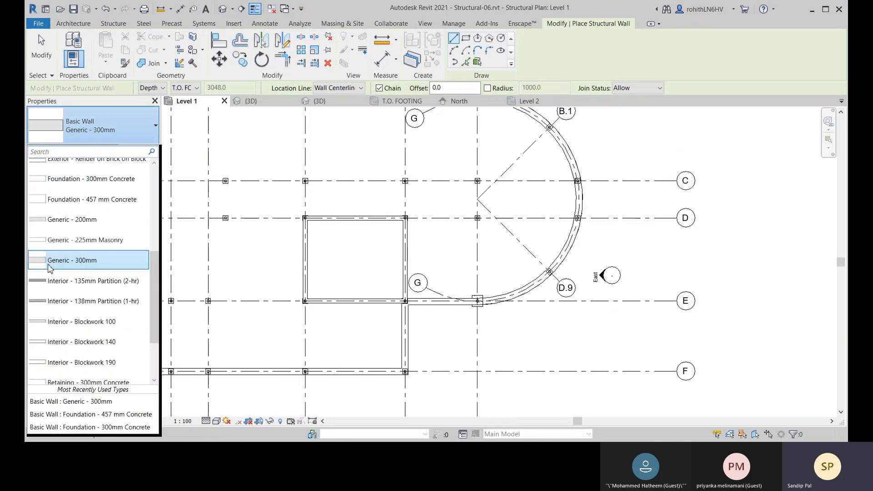
click(72, 182)
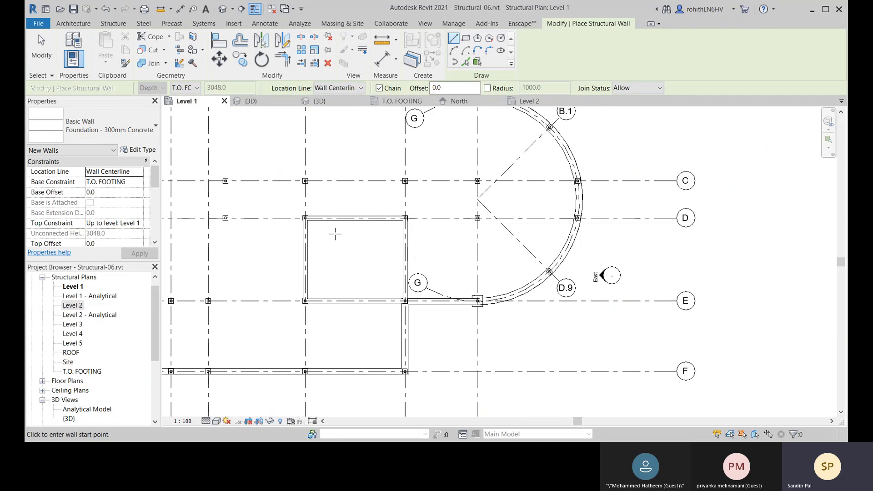
- Draw the foundation wall along grid D under the enclosure, from its west corner column to its east corner column
middle_drag(335, 234, 320, 244)
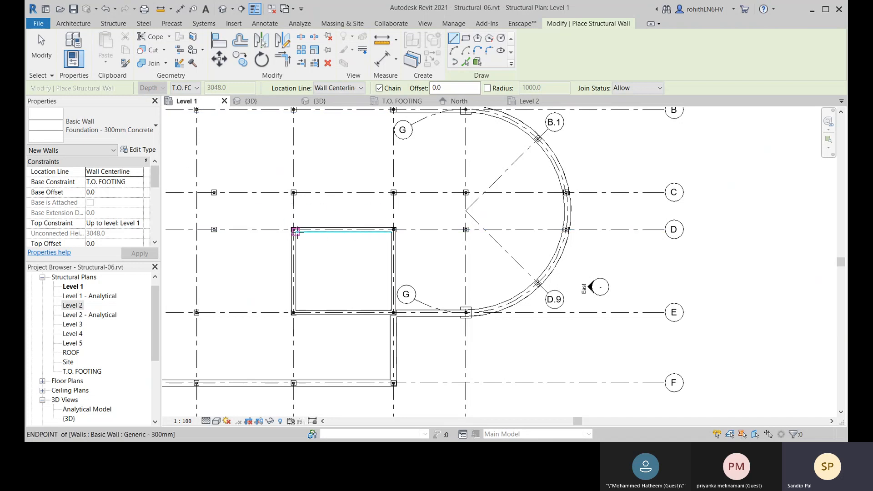
scroll(294, 231, up, 1)
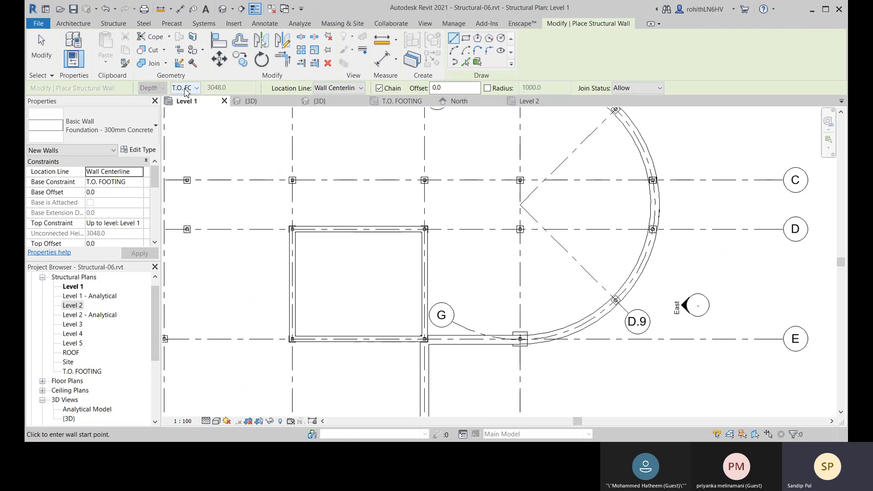
click(293, 229)
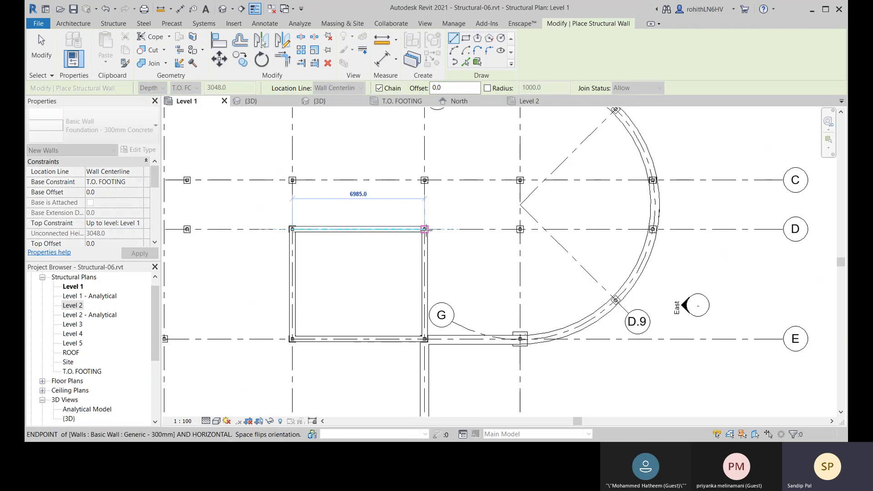
click(424, 229)
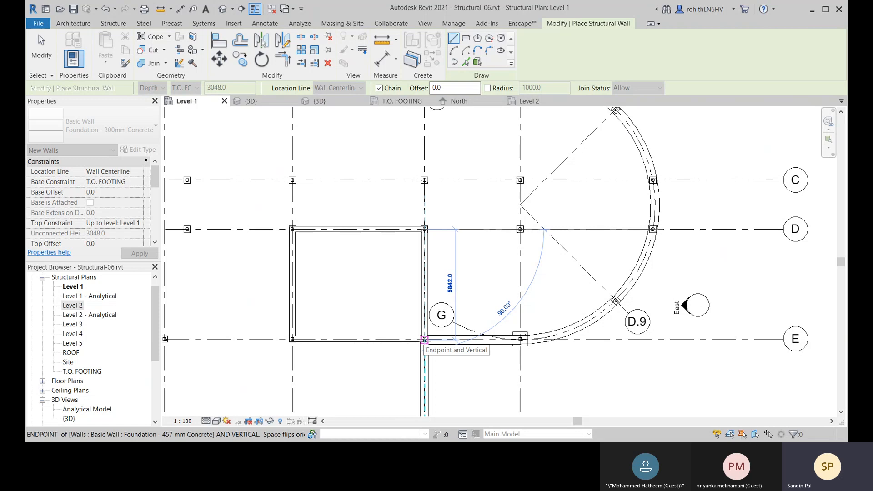
- Continue the foundation wall chain down the enclosure's east side to the column on grid E
scroll(424, 339, up, 4)
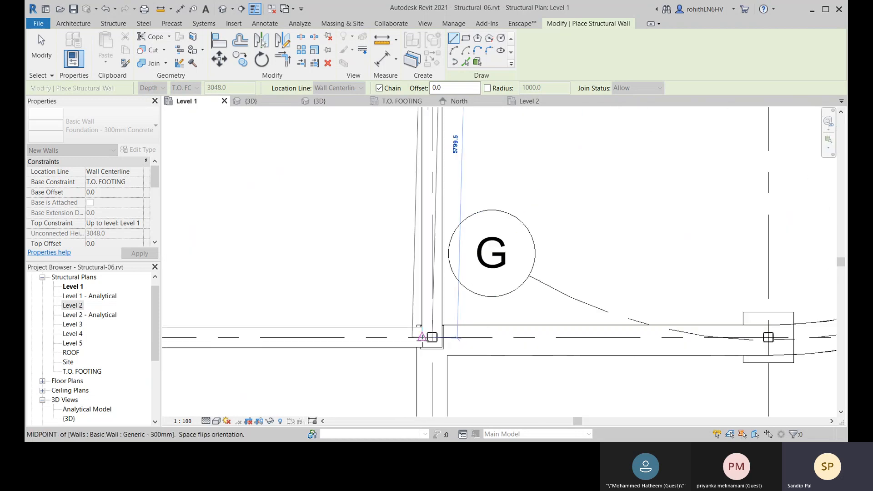
scroll(432, 338, up, 3)
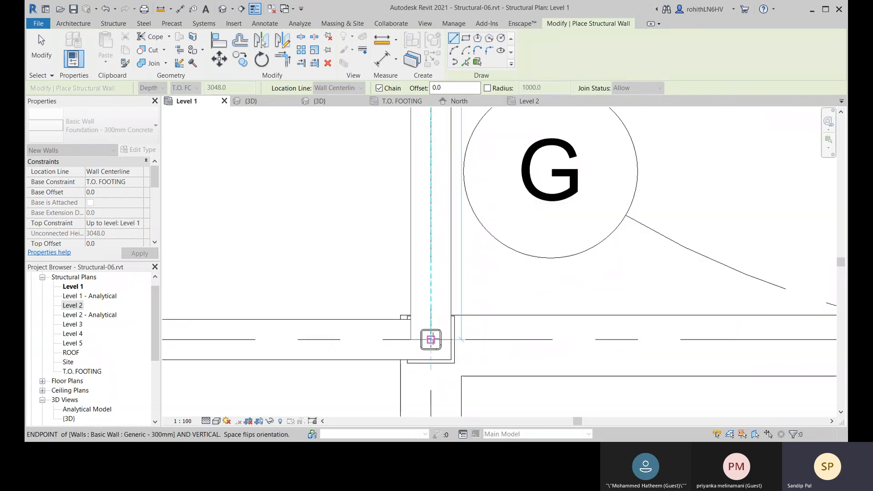
scroll(431, 339, down, 8)
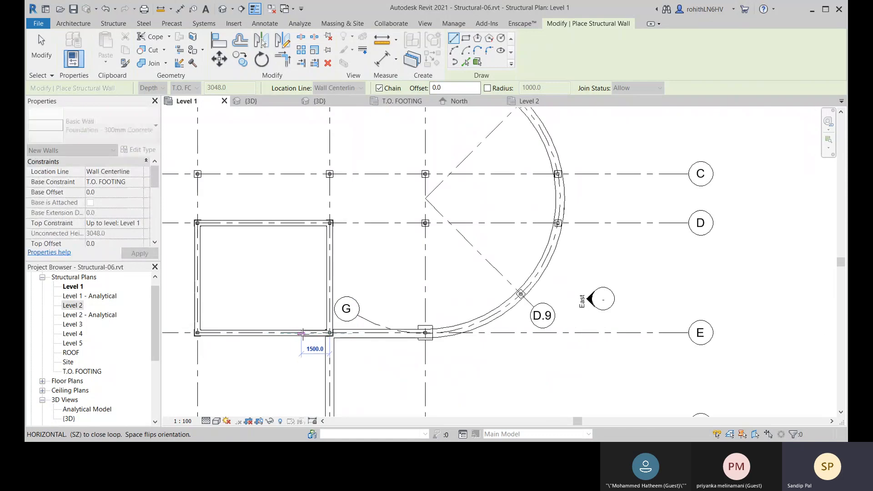
- Continue the foundation wall chain along grid E from the enclosure's east corner column to its west corner column
middle_drag(320, 335, 453, 314)
scroll(334, 311, up, 3)
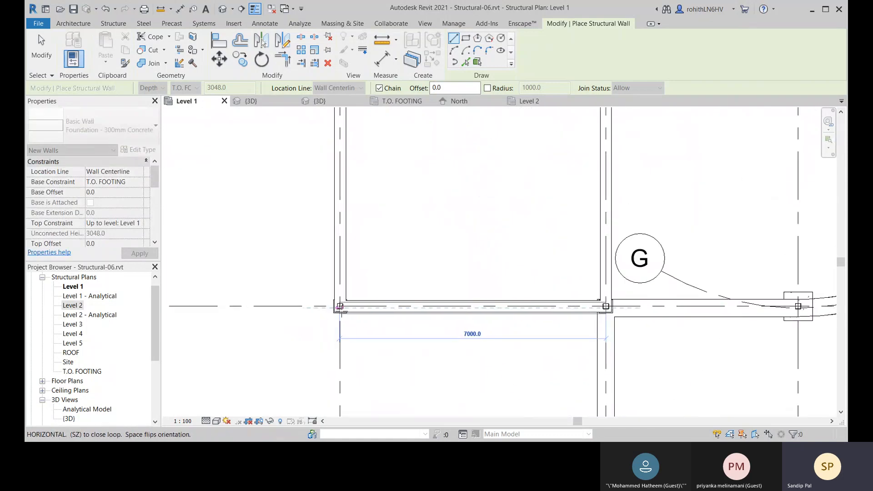
scroll(339, 306, up, 3)
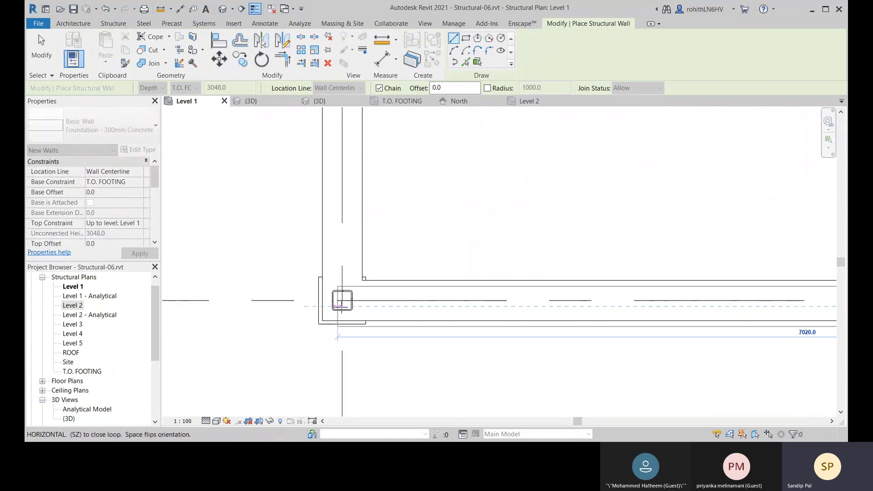
click(342, 306)
- Close the foundation wall loop up the enclosure's west side to the corner column on grid D and end the wall command
scroll(340, 195, down, 3)
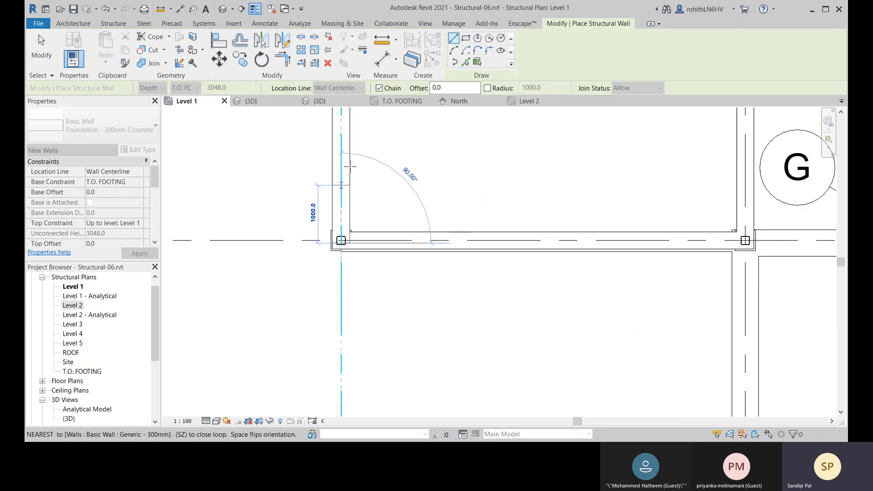
scroll(348, 173, down, 1)
middle_drag(350, 141, 293, 416)
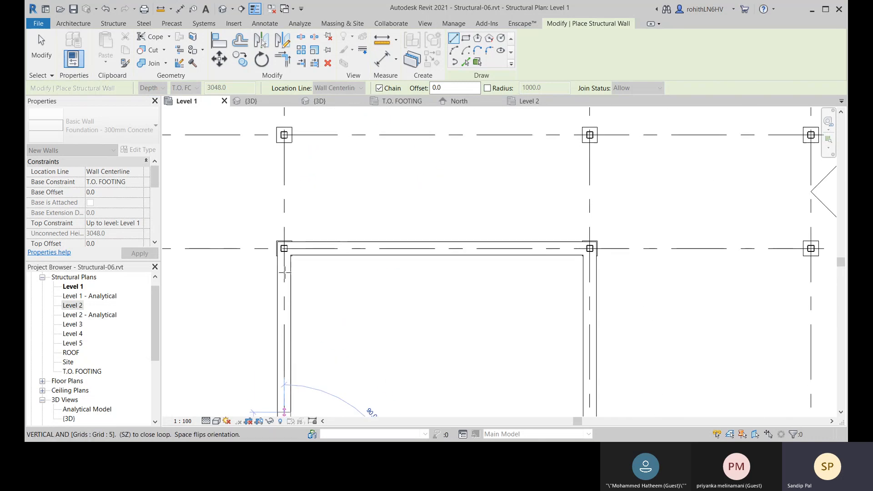
scroll(286, 244, up, 1)
click(286, 243)
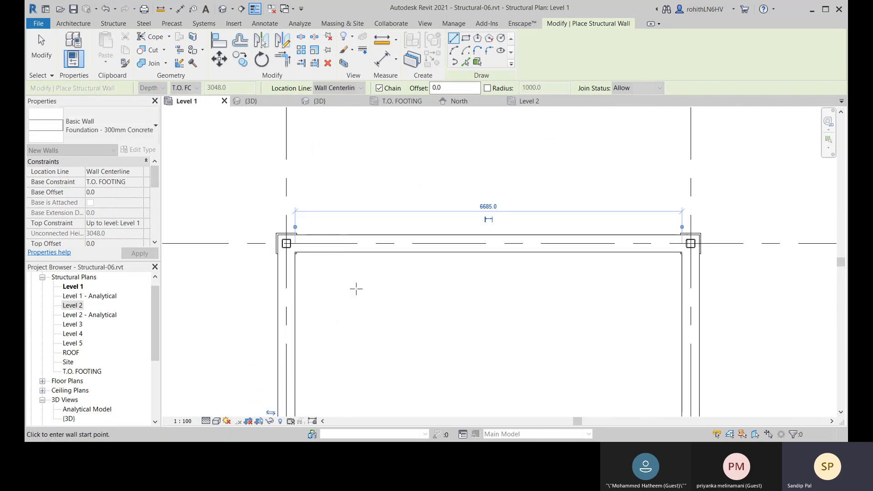
click(42, 55)
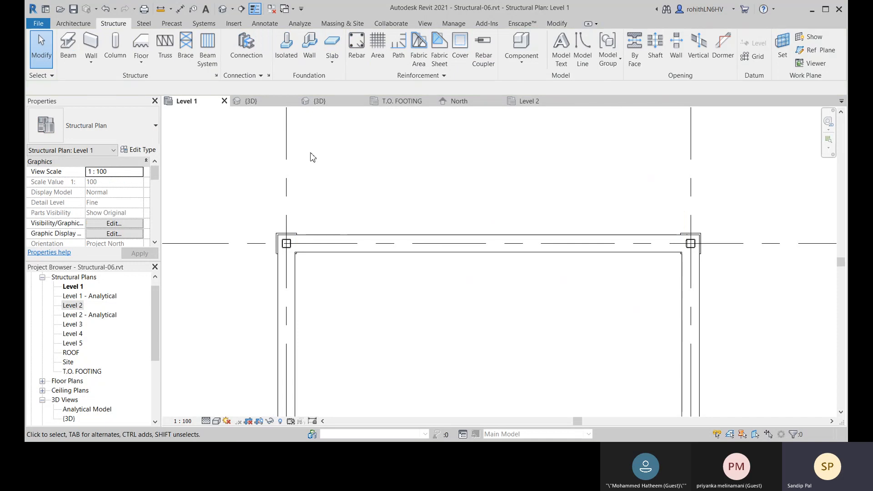
- Inspect the new 300mm foundation walls beneath the core in the 3D view, including where they meet the perimeter foundation walls
click(248, 101)
scroll(376, 314, up, 8)
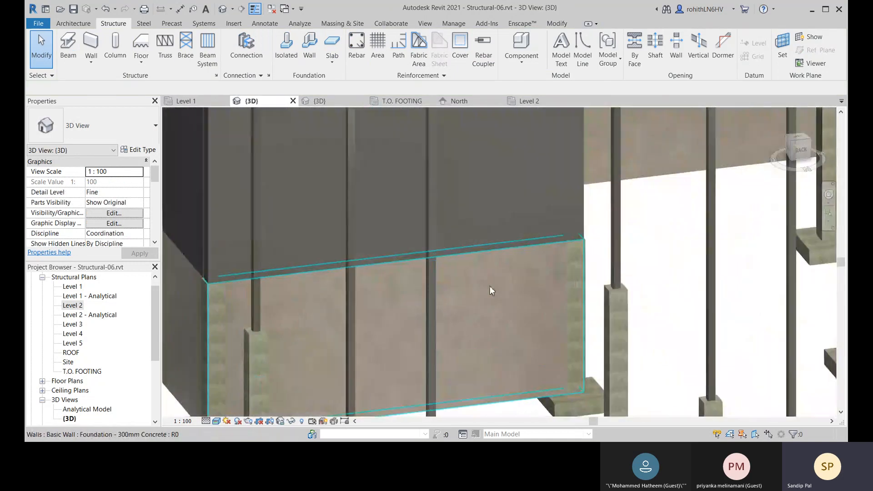
shift+middle_drag(490, 290, 549, 318)
scroll(394, 298, down, 5)
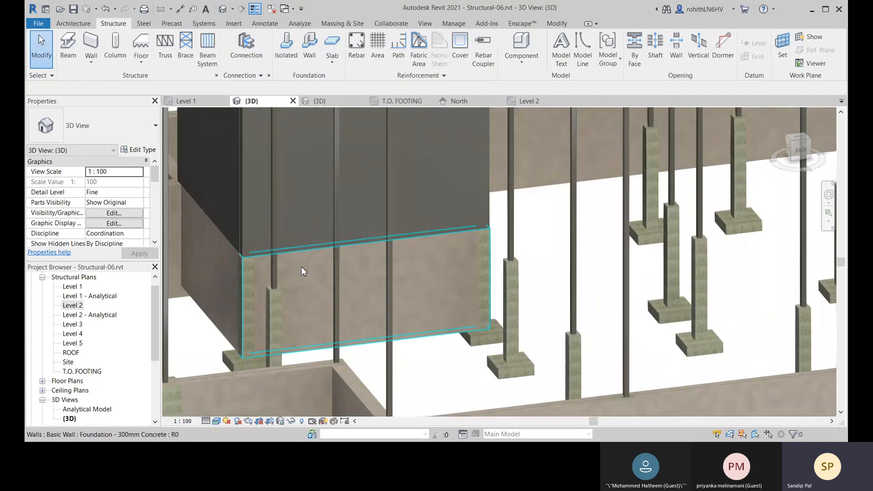
scroll(310, 287, up, 2)
scroll(326, 261, down, 1)
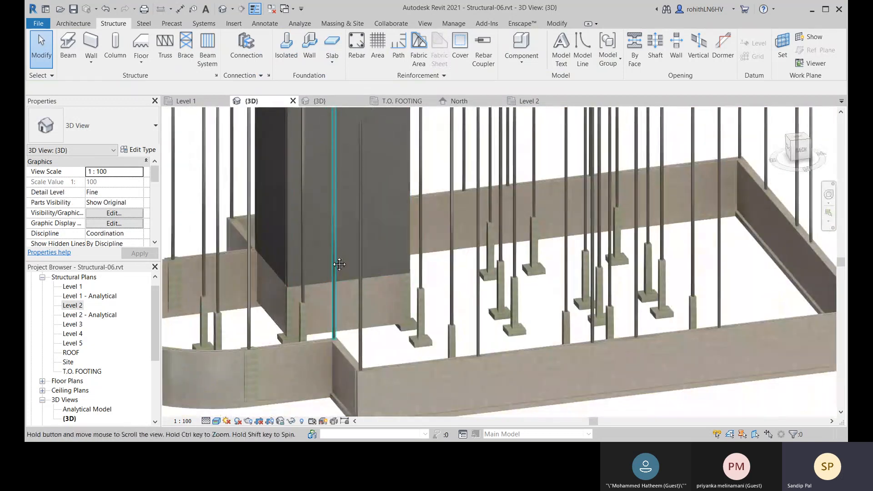
middle_drag(335, 261, 357, 336)
middle_drag(351, 211, 353, 158)
scroll(375, 380, down, 2)
middle_drag(387, 397, 388, 395)
scroll(377, 337, up, 5)
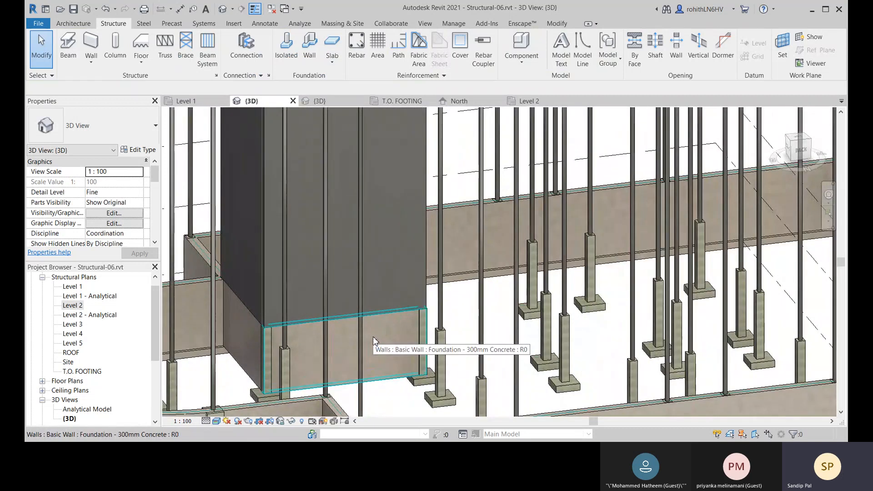
scroll(239, 278, up, 5)
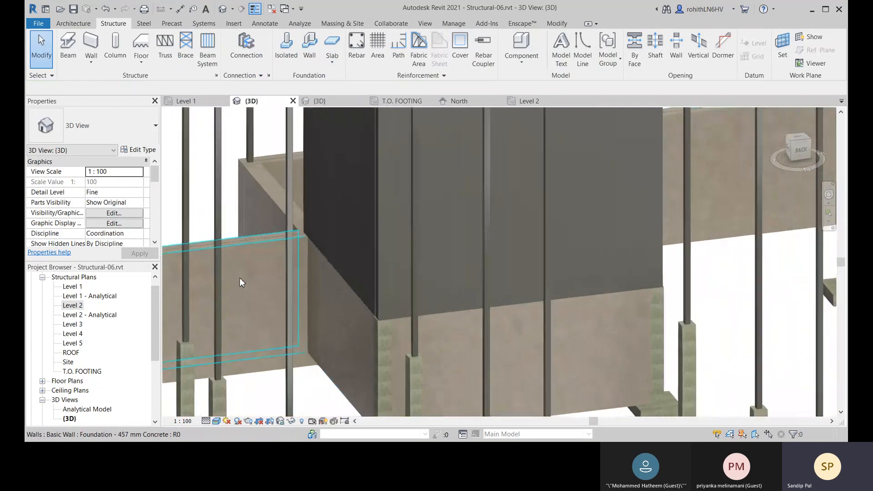
scroll(240, 270, down, 8)
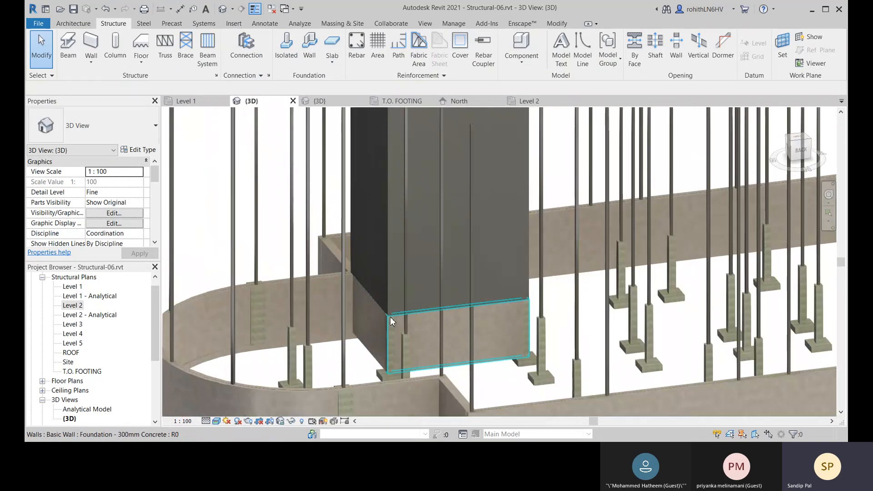
- Select all instances of the Generic - 300mm core wall, starting from one of its walls in the 3D view
middle_drag(448, 266, 410, 274)
click(430, 301)
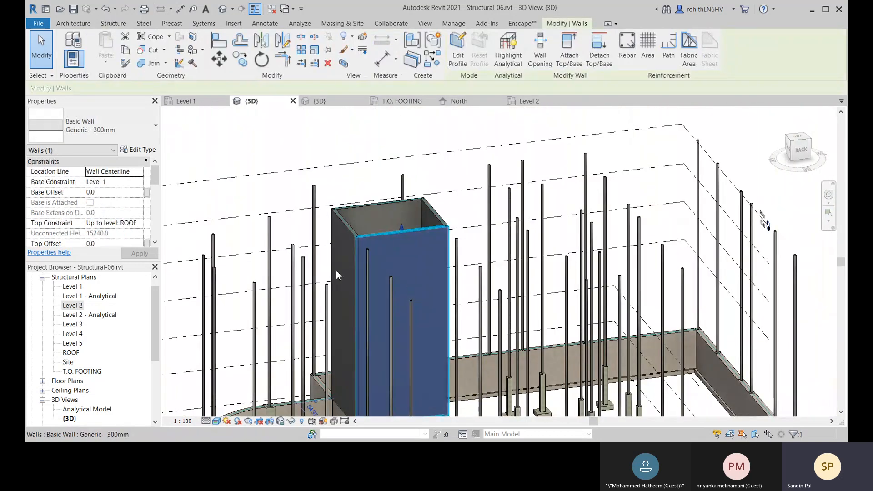
right_click(261, 119)
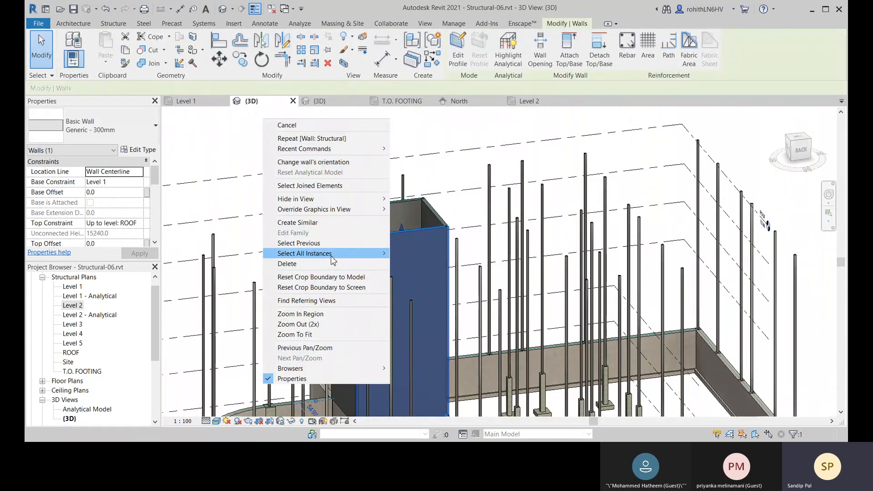
mouse_move(333, 255)
click(418, 263)
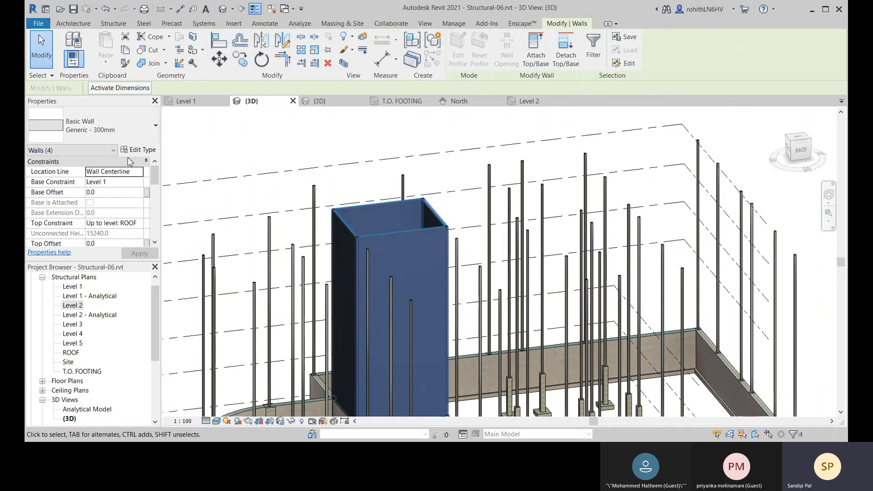
- Set the structure layer material of the Generic - 300mm wall type to Concrete, Cast In Situ, apply it and clear the selection
click(138, 150)
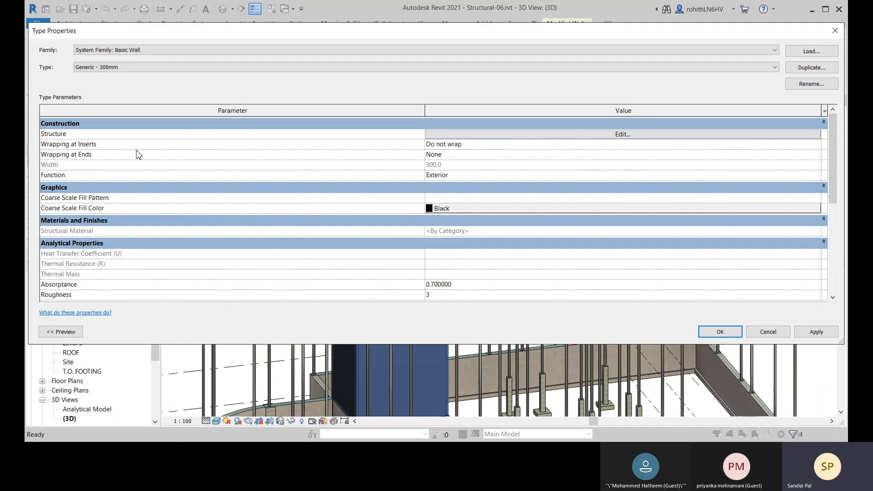
click(447, 134)
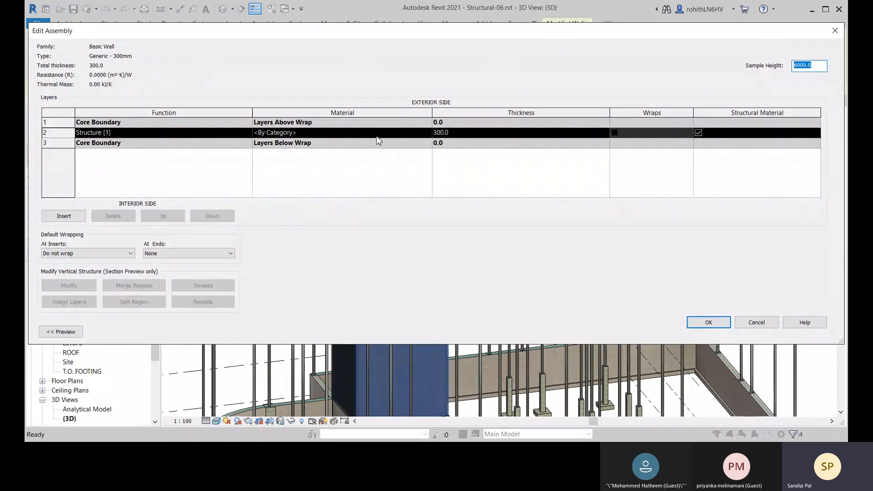
click(424, 132)
click(426, 133)
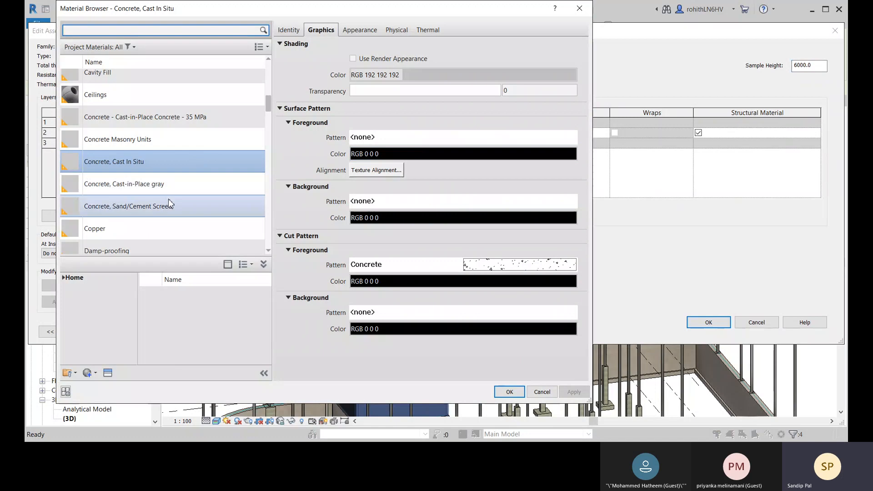
click(509, 392)
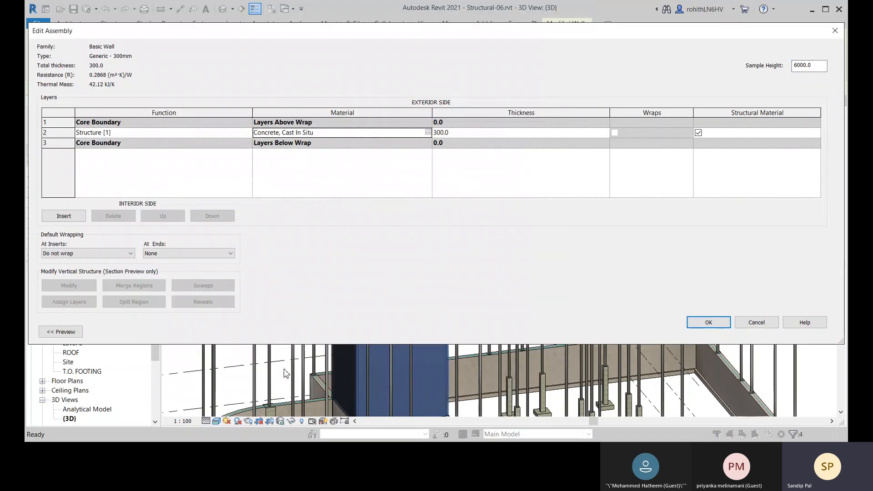
click(709, 323)
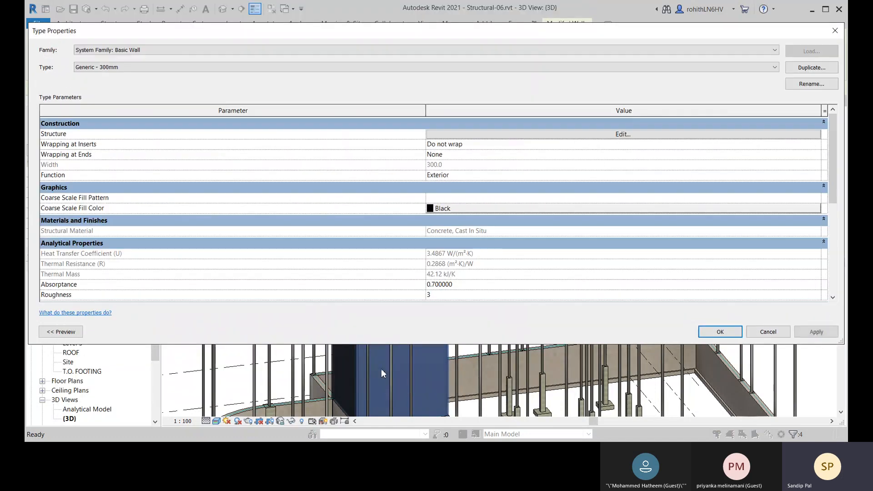
click(720, 332)
key(Escape)
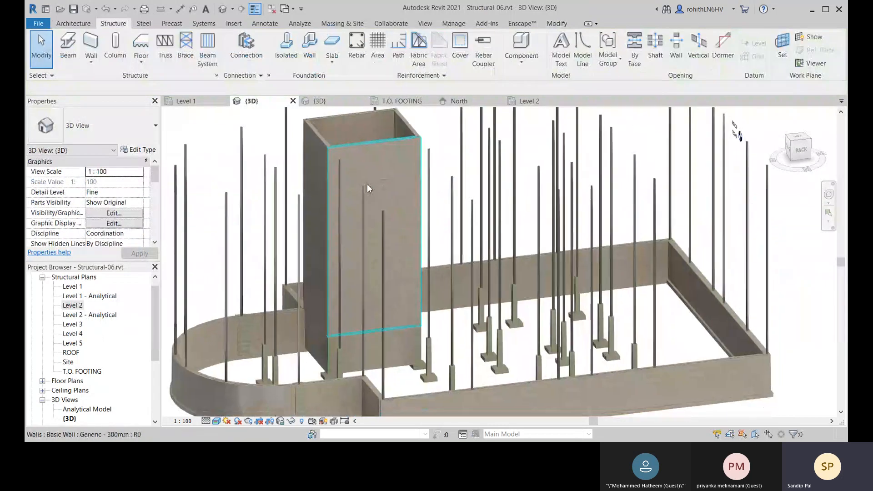
- Examine the concrete core in the 3D view against the surrounding columns, foundation walls and levels up to the roof
middle_drag(411, 326, 382, 287)
scroll(572, 297, down, 3)
middle_drag(564, 306, 565, 296)
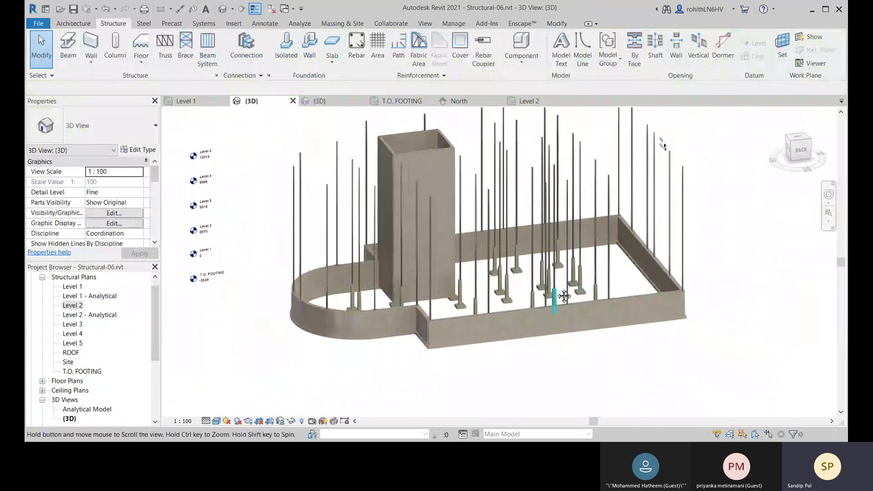
middle_drag(429, 163, 433, 209)
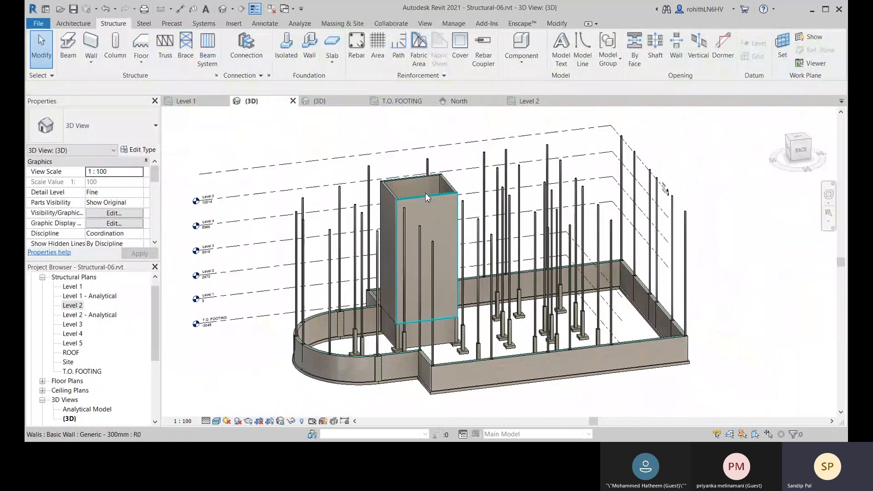
middle_drag(465, 251, 417, 231)
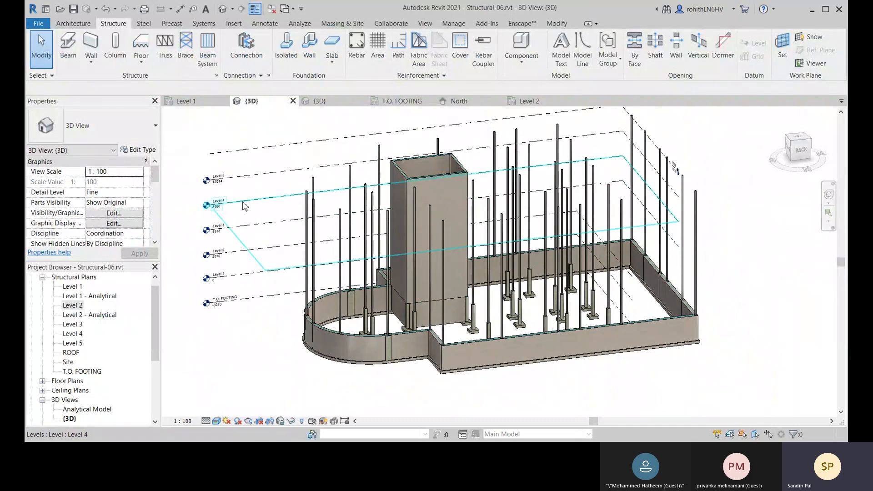
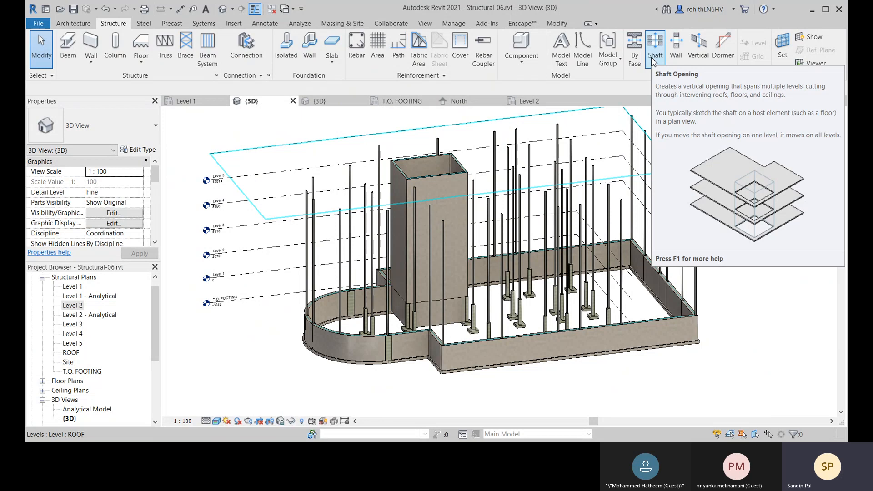
middle_drag(355, 235, 353, 248)
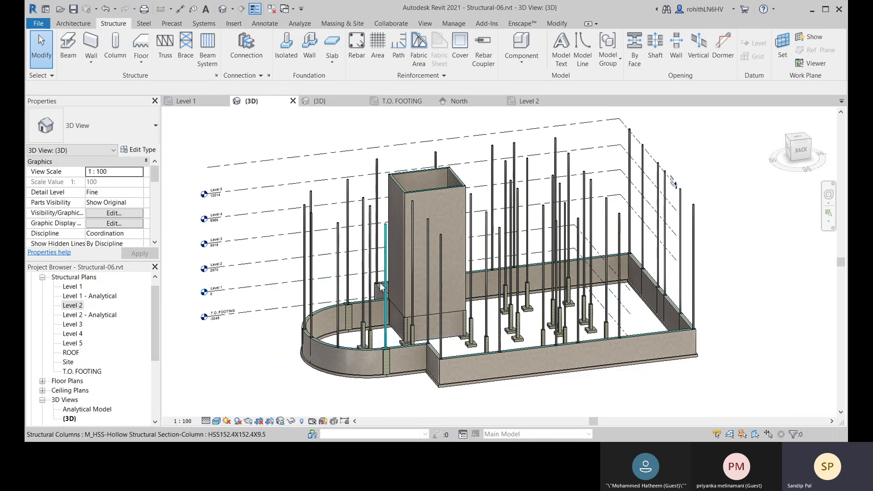
scroll(435, 223, up, 3)
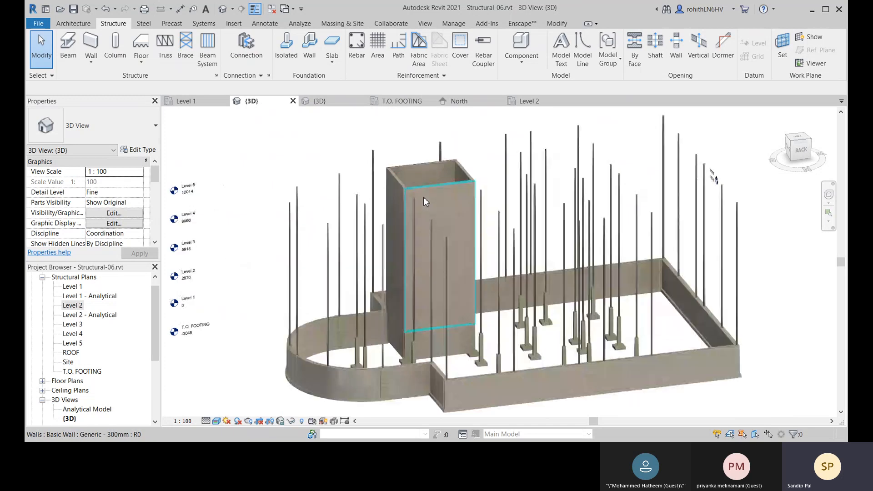
scroll(424, 198, up, 2)
scroll(473, 195, up, 3)
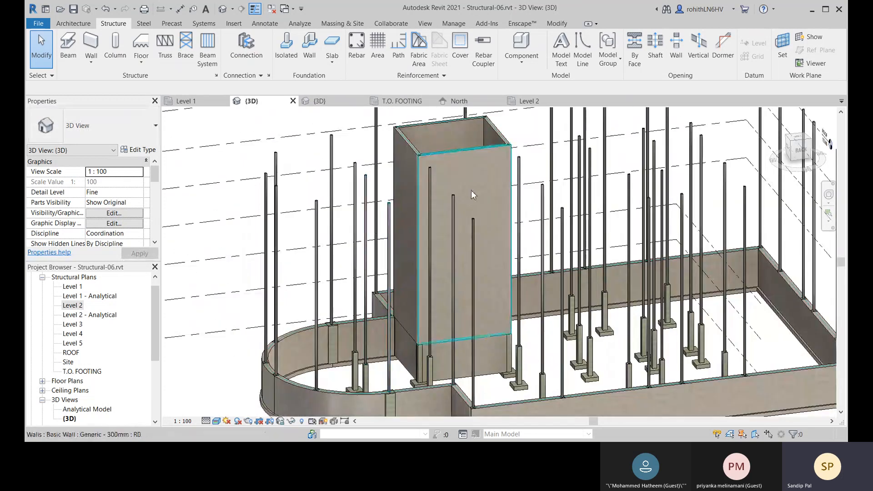
shift+middle_drag(473, 195, 412, 181)
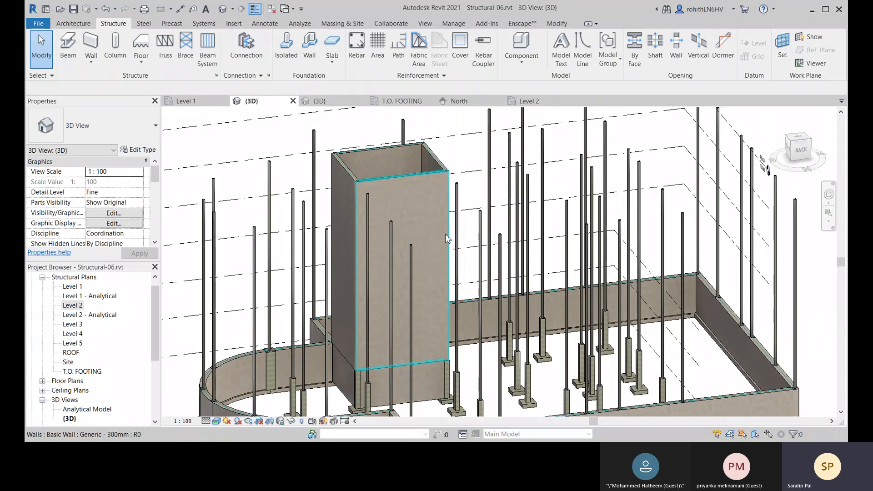
scroll(473, 282, down, 2)
middle_drag(396, 264, 437, 270)
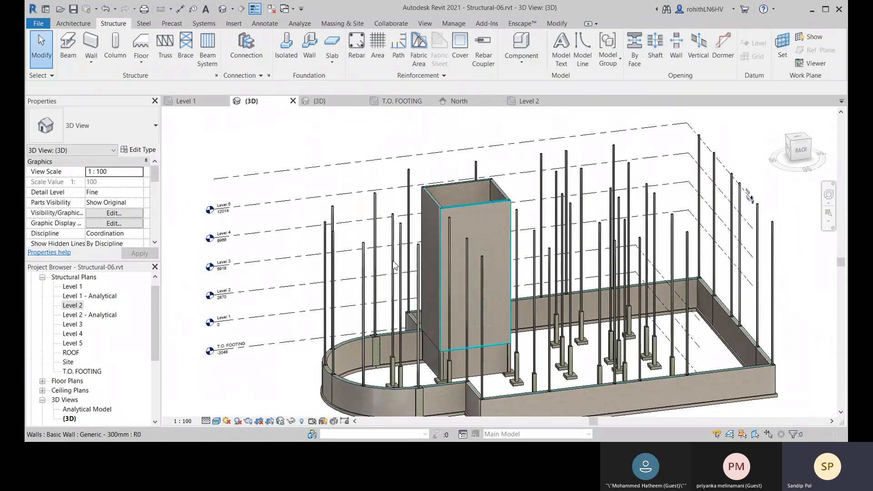
- Start a shaft opening on the Level 1 plan and pick the outer faces of the core's upper and right-hand walls as boundary lines
click(188, 101)
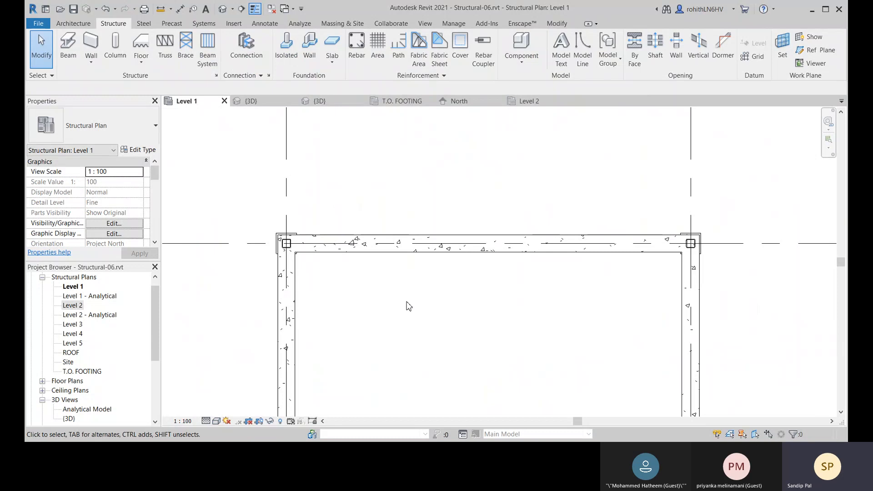
scroll(403, 305, up, 3)
middle_drag(443, 346, 338, 293)
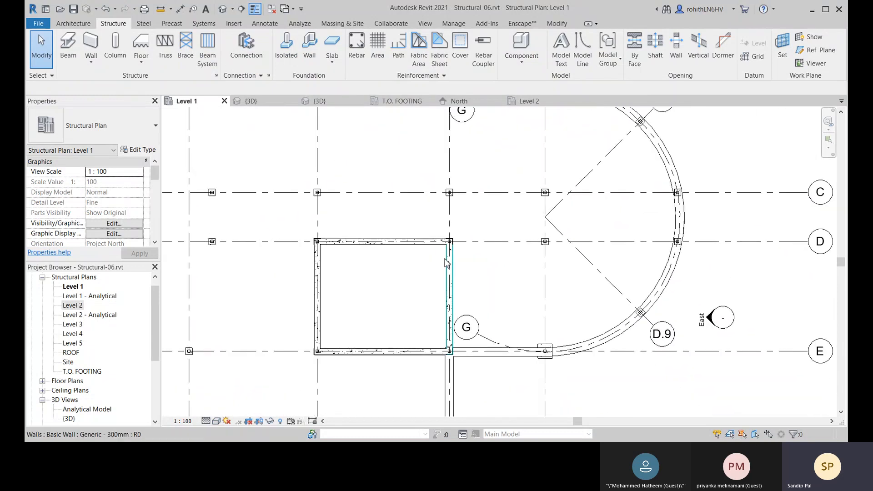
click(663, 65)
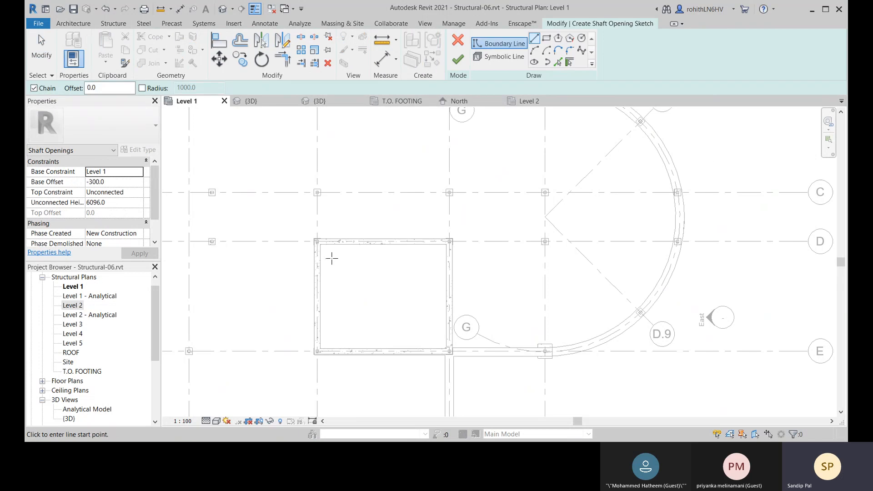
scroll(325, 233, up, 2)
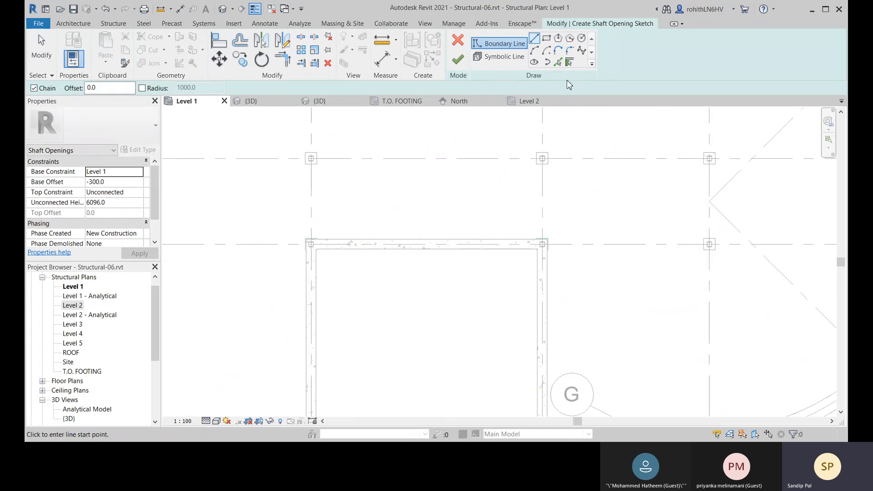
click(570, 63)
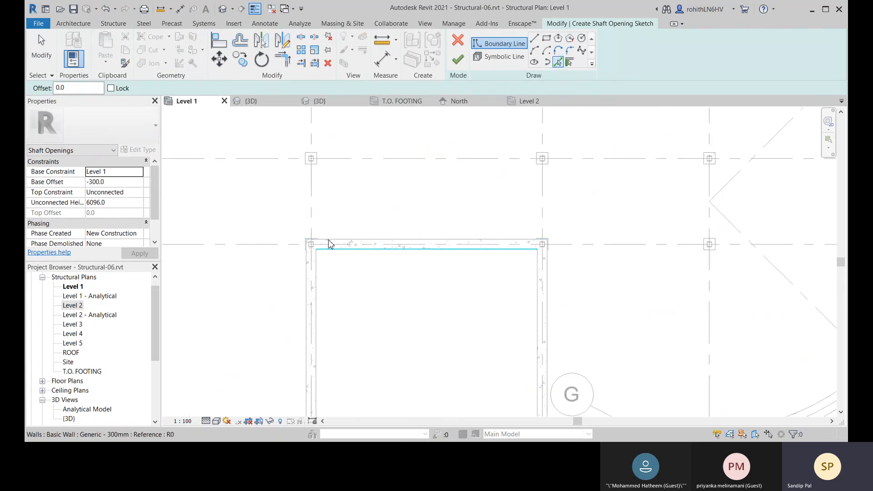
scroll(333, 235, up, 2)
click(341, 243)
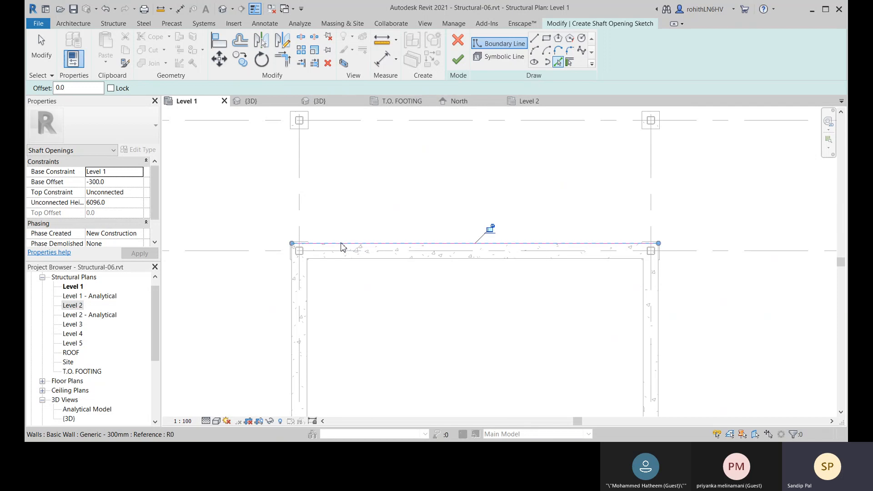
middle_drag(363, 286, 284, 216)
scroll(628, 175, up, 2)
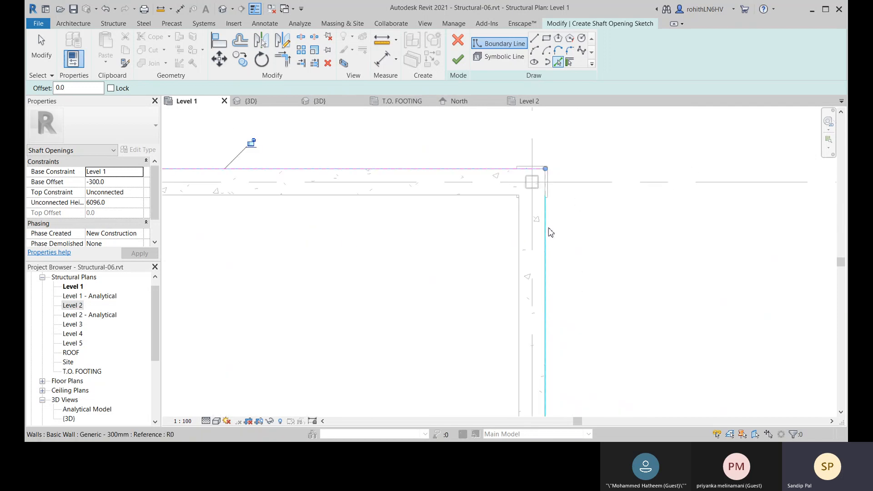
click(547, 239)
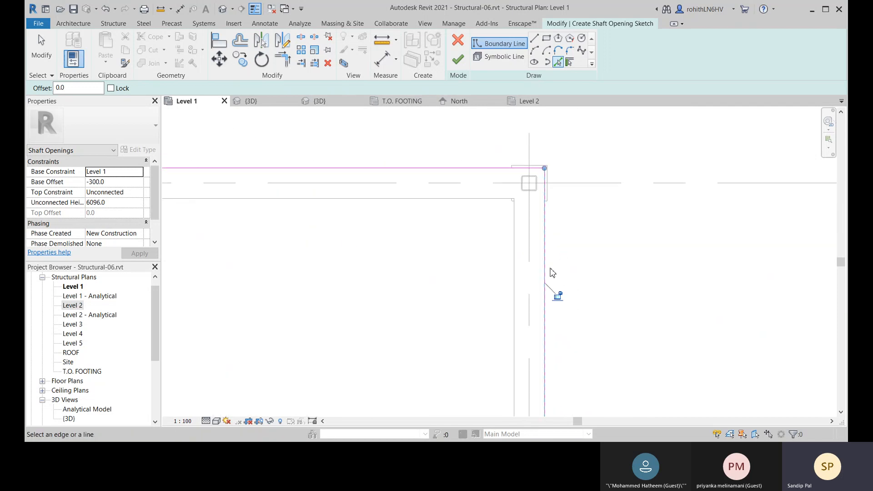
- Close the shaft boundary along the outer faces of the core's lower and left-hand walls
scroll(577, 291, down, 3)
middle_drag(564, 390, 527, 214)
scroll(478, 271, up, 4)
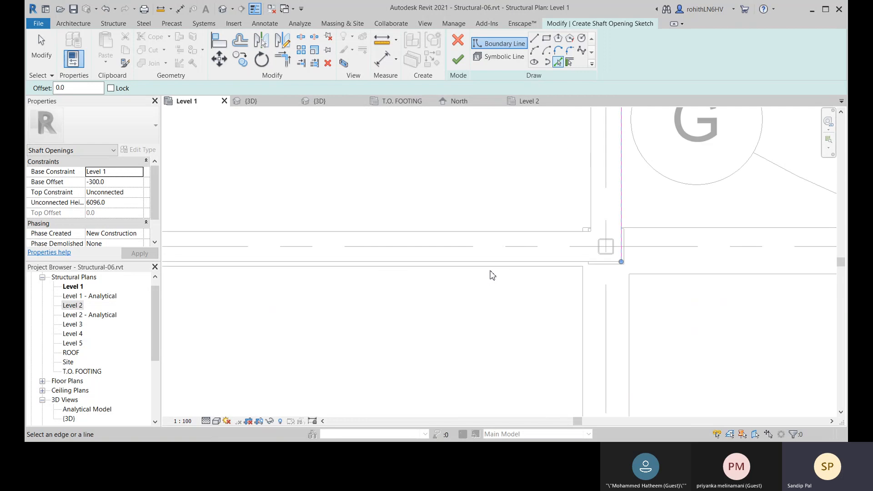
scroll(455, 271, down, 4)
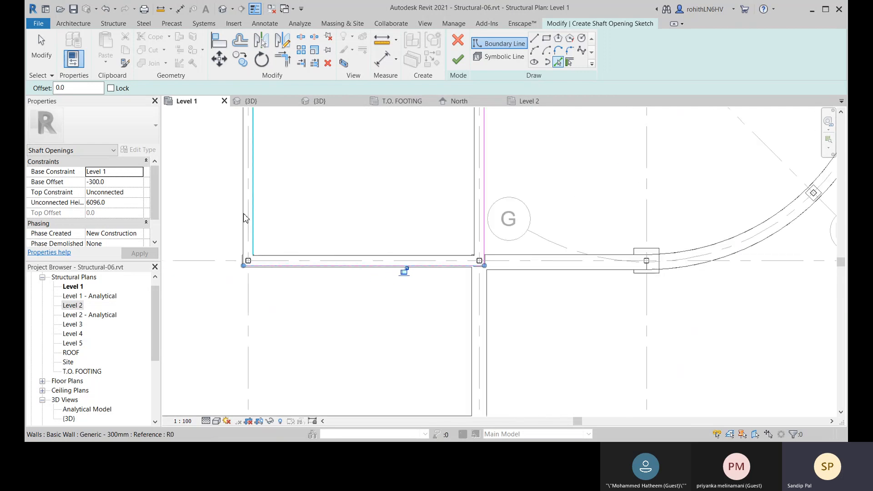
scroll(244, 208, up, 2)
scroll(395, 227, down, 3)
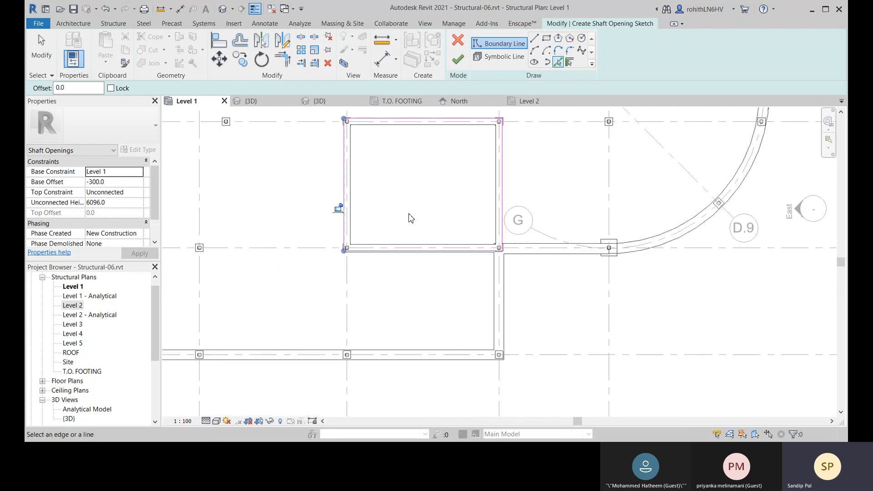
mouse_move(410, 219)
middle_down()
mouse_move(411, 271)
mouse_move(405, 255)
mouse_move(385, 280)
middle_up()
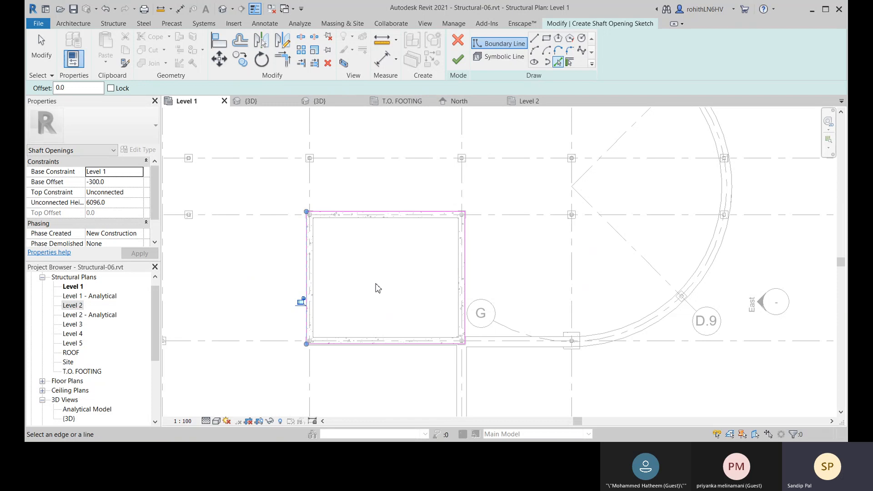
- Draw a diagonal symbolic line from the upper-left to the lower-right corner of the shaft boundary
click(497, 58)
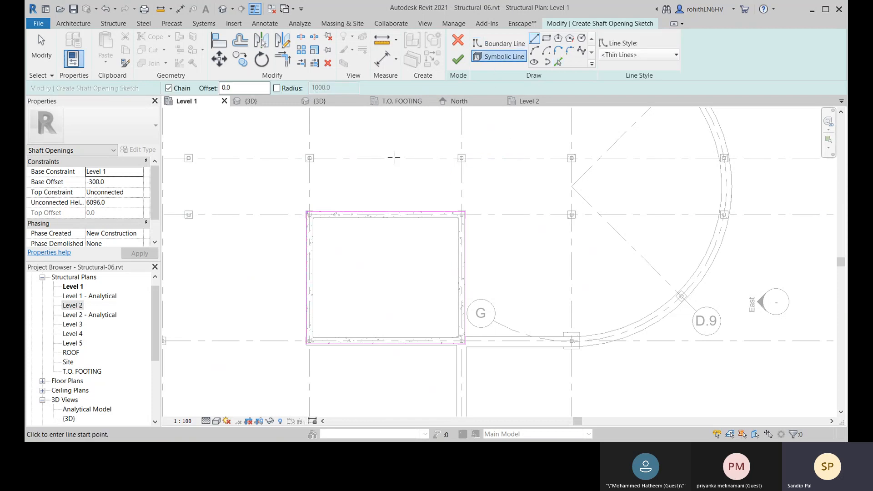
scroll(283, 215, up, 5)
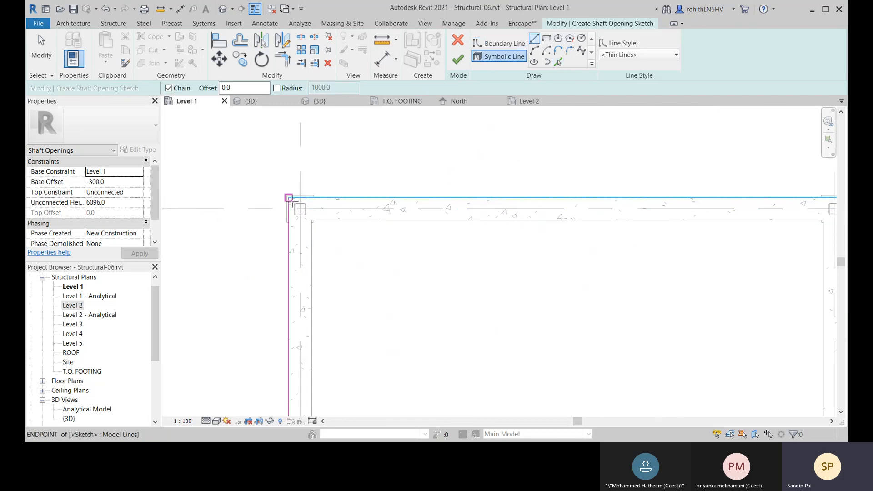
click(293, 203)
scroll(454, 300, down, 4)
scroll(444, 273, up, 5)
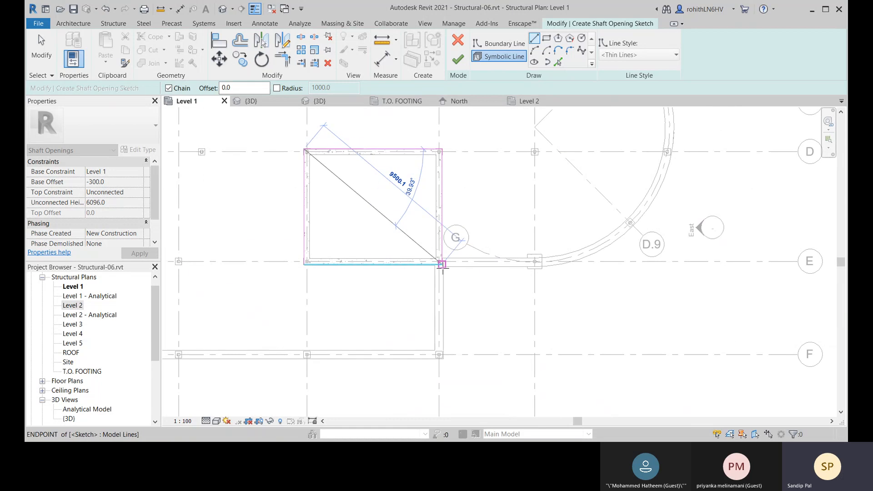
scroll(445, 275, up, 4)
click(445, 253)
key(Escape)
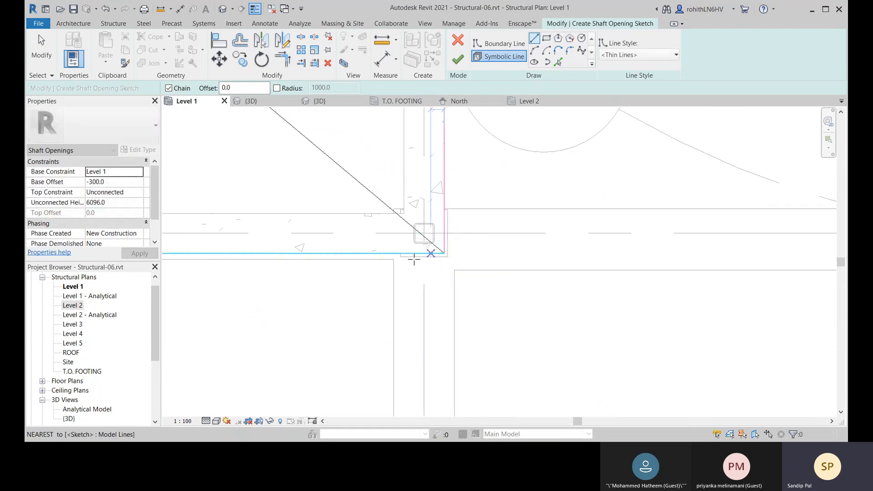
- Draw the crossing symbolic line from the lower-left to the upper-right corner of the boundary and finish the shaft sketch
scroll(357, 222, down, 3)
scroll(347, 220, down, 4)
middle_drag(371, 243, 520, 312)
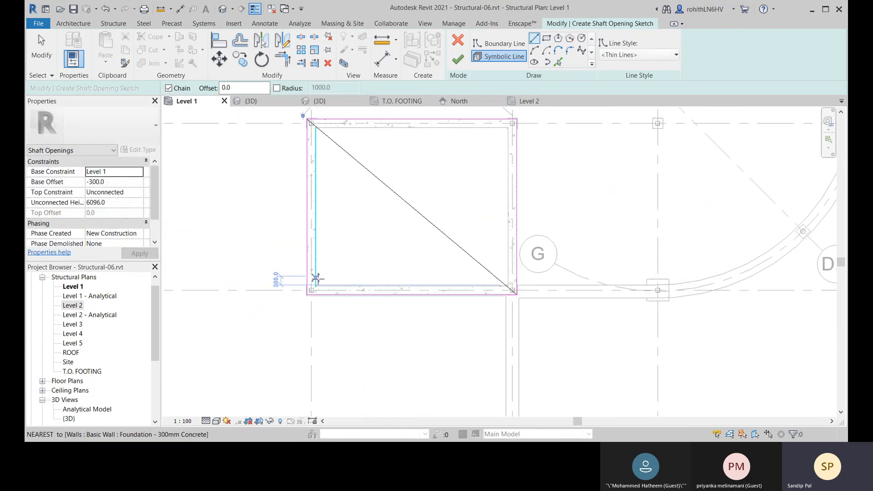
scroll(318, 280, up, 5)
click(304, 300)
scroll(478, 205, down, 4)
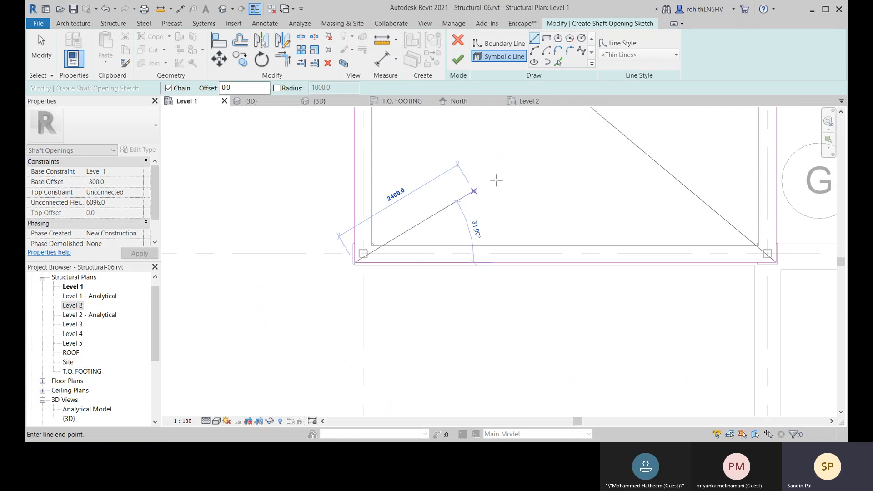
middle_drag(529, 171, 421, 324)
scroll(482, 230, up, 5)
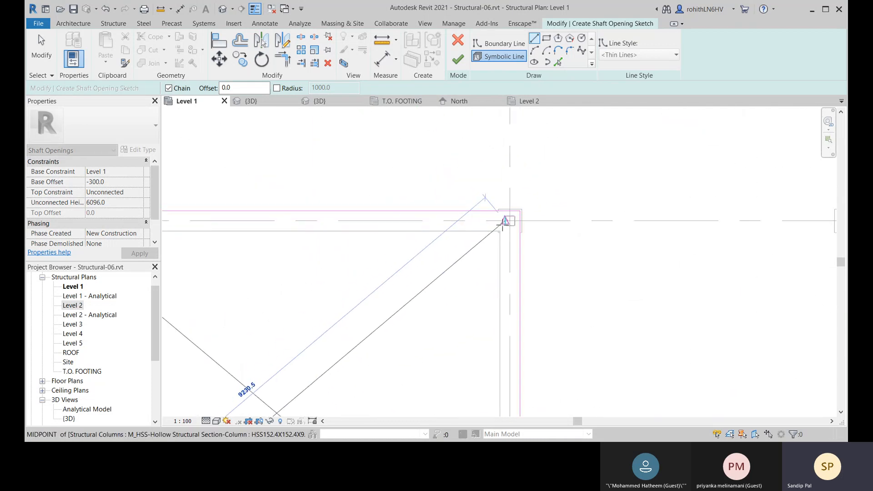
click(533, 204)
scroll(462, 238, down, 6)
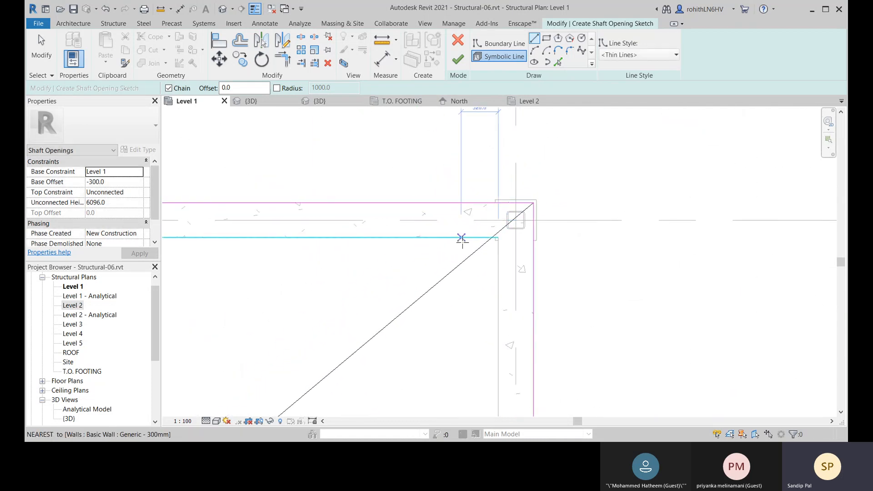
middle_drag(427, 285, 422, 278)
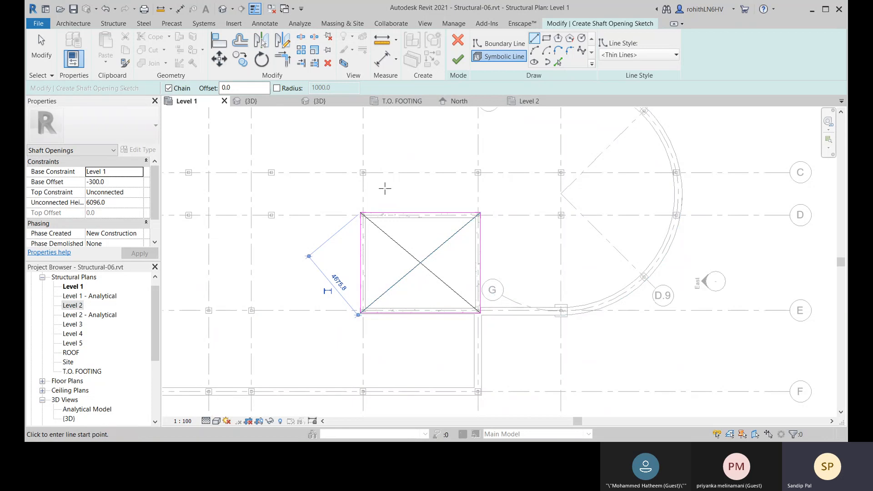
click(458, 60)
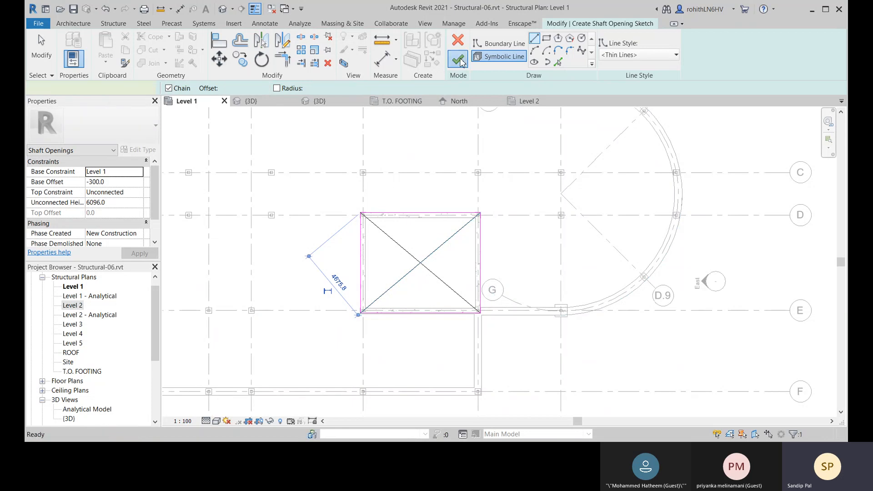
- Stretch the shaft opening up to the top of the core in the 3D view, about 15536 mm high, and clear the selection
middle_drag(378, 287, 286, 309)
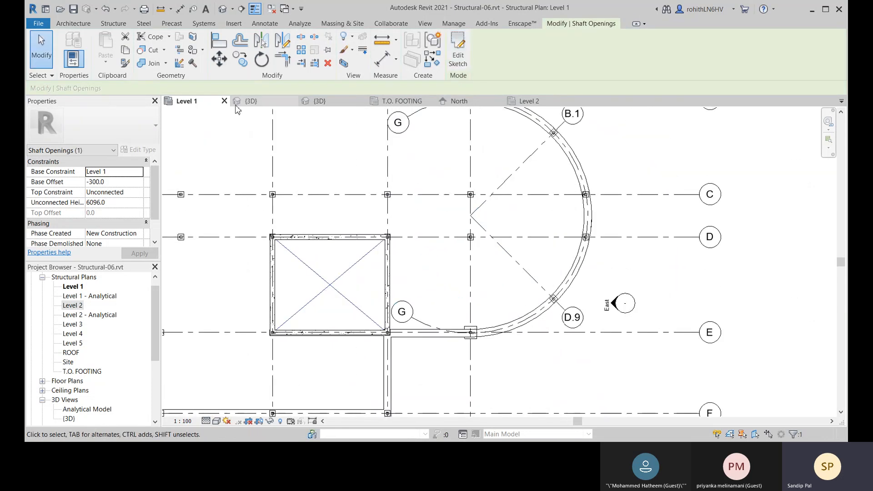
click(249, 102)
scroll(443, 278, up, 5)
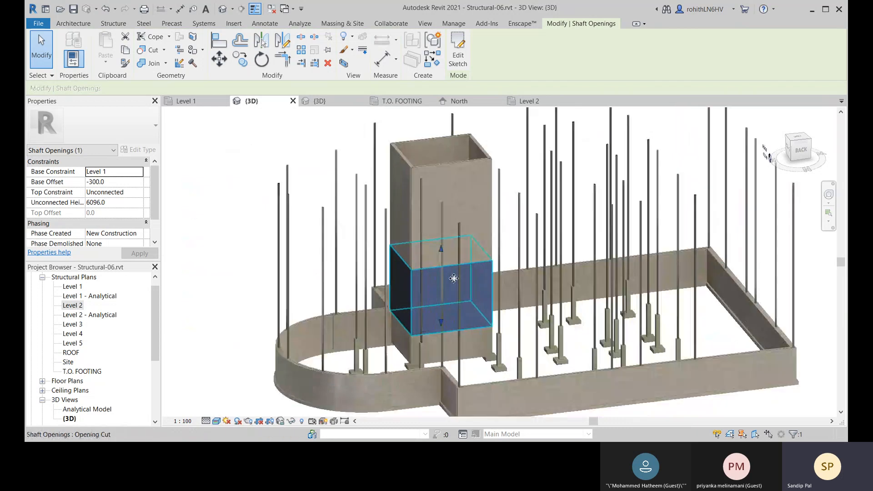
middle_drag(437, 235, 390, 286)
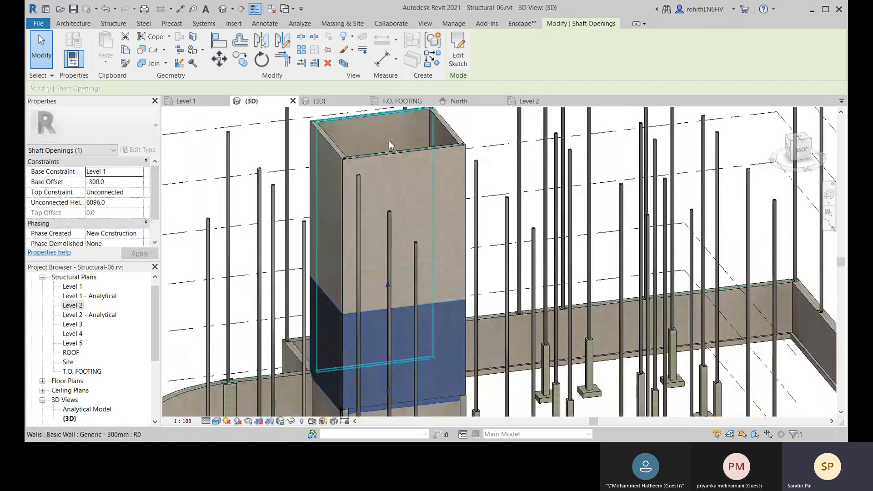
drag(387, 285, 383, 109)
middle_drag(359, 154, 368, 224)
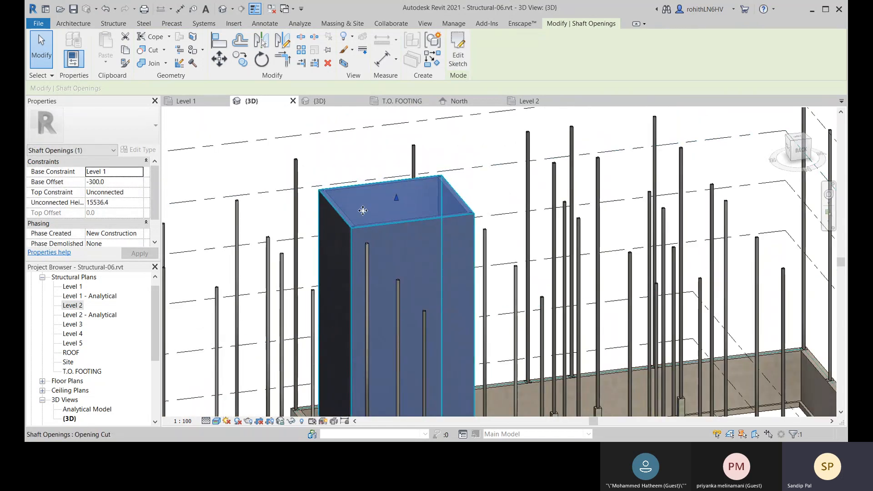
click(252, 175)
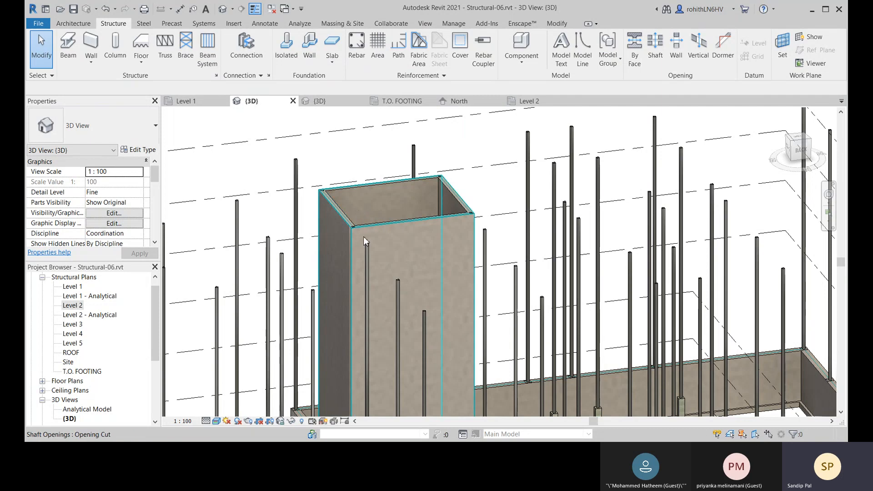
- Examine the shaft opening's extent inside the concrete core in the 3D view, from its base up to the core's top
click(369, 219)
middle_drag(408, 228, 441, 197)
click(243, 137)
click(453, 256)
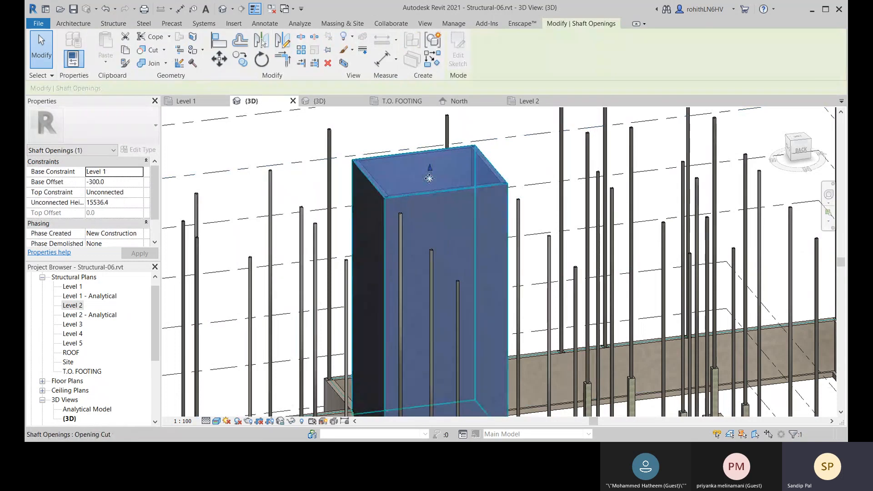
scroll(453, 255, down, 1)
middle_drag(478, 280, 470, 221)
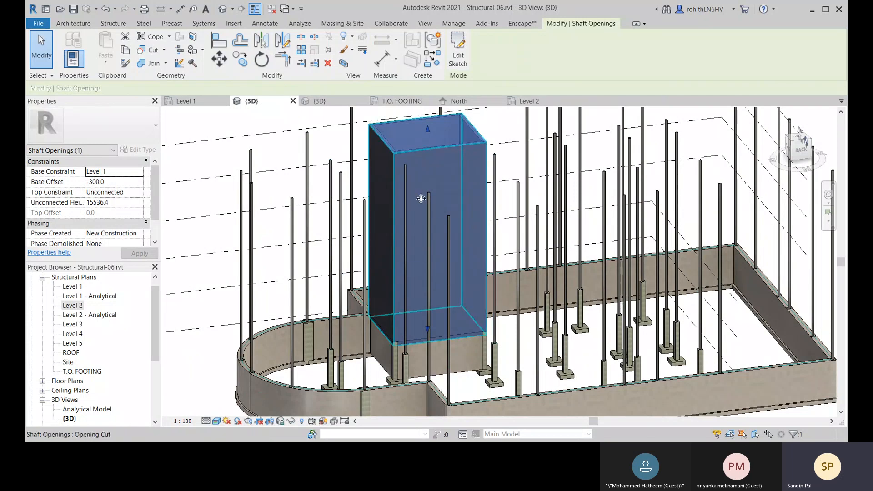
scroll(421, 198, down, 5)
scroll(706, 226, up, 1)
click(656, 212)
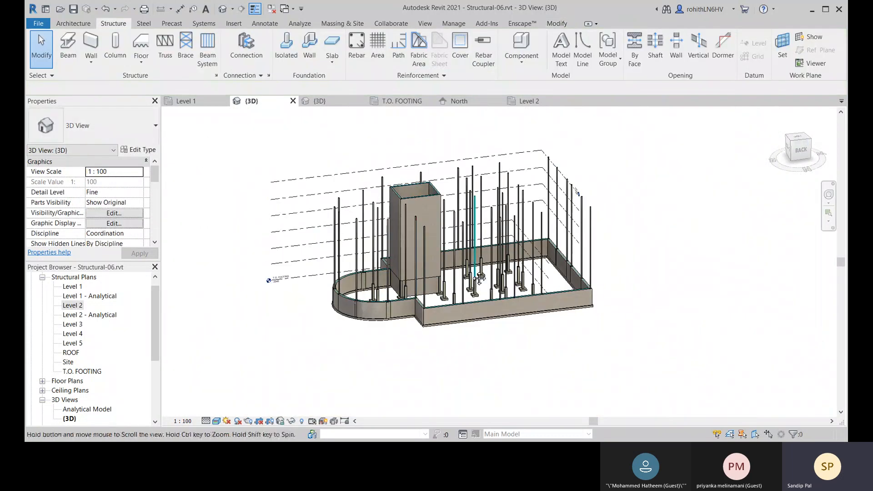
middle_drag(481, 278, 461, 296)
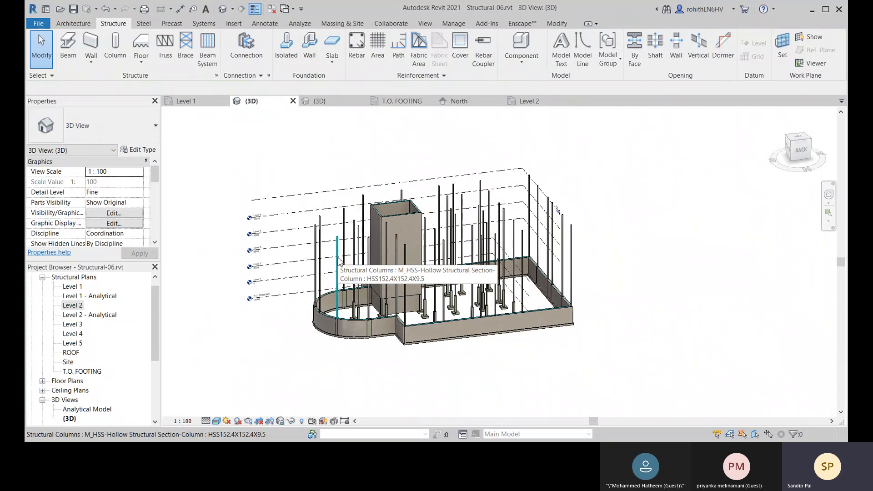